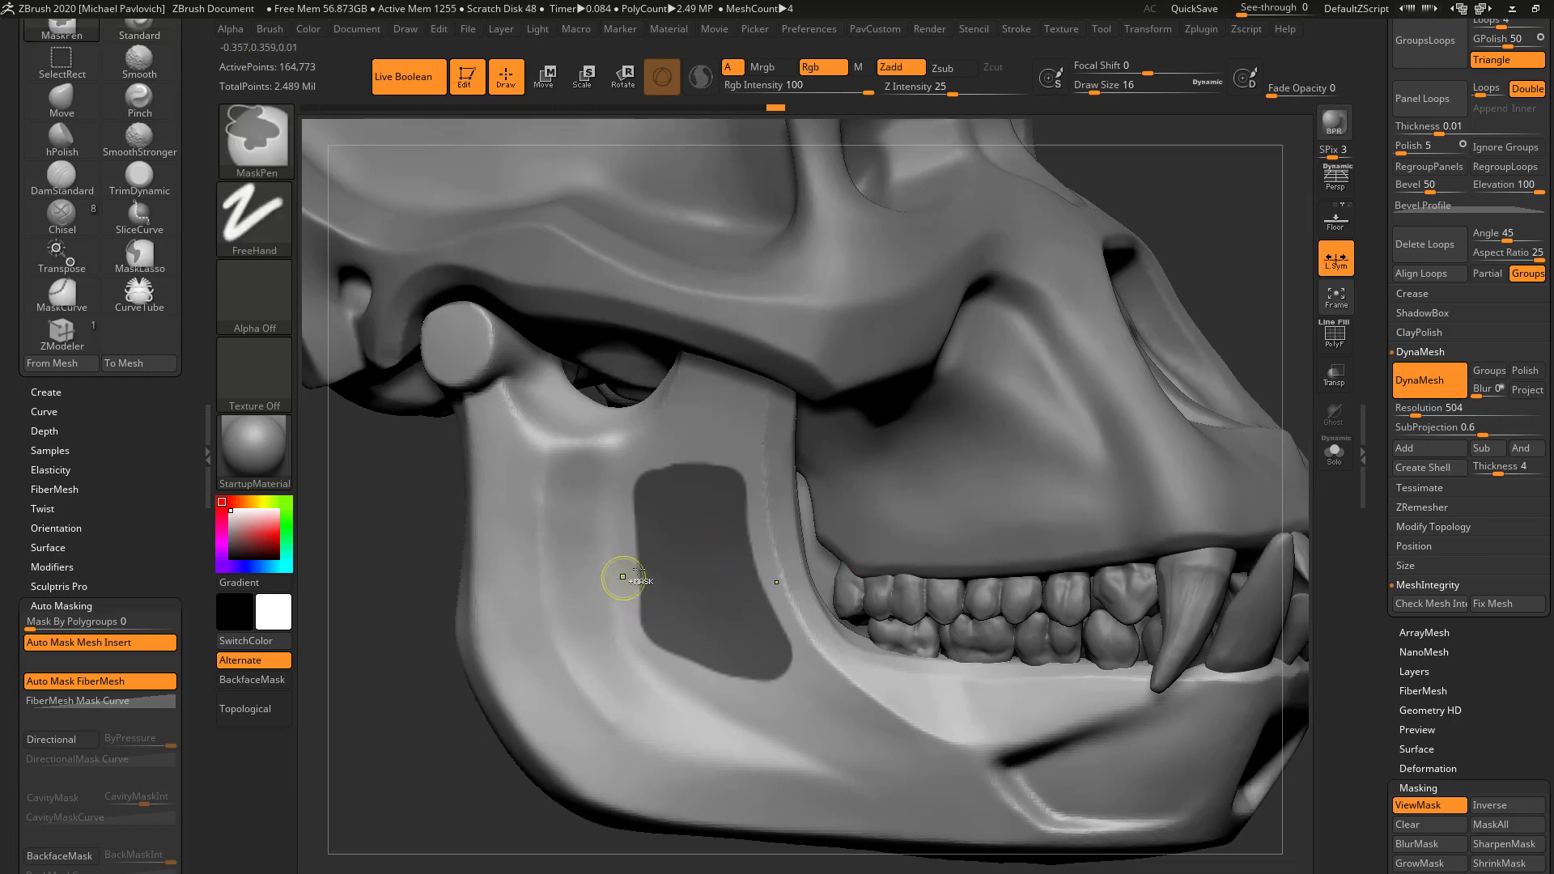
# - Sharpen the masked patch on the side of the jaw and invert the mask so only that patch stays editable
pyautogui.keyDown('ctrl'); pyautogui.keyDown('alt'); pyautogui.click(697, 625); pyautogui.keyUp('alt'); pyautogui.keyUp('ctrl')
pyautogui.moveTo(502, 769); pyautogui.dragTo(615, 749)
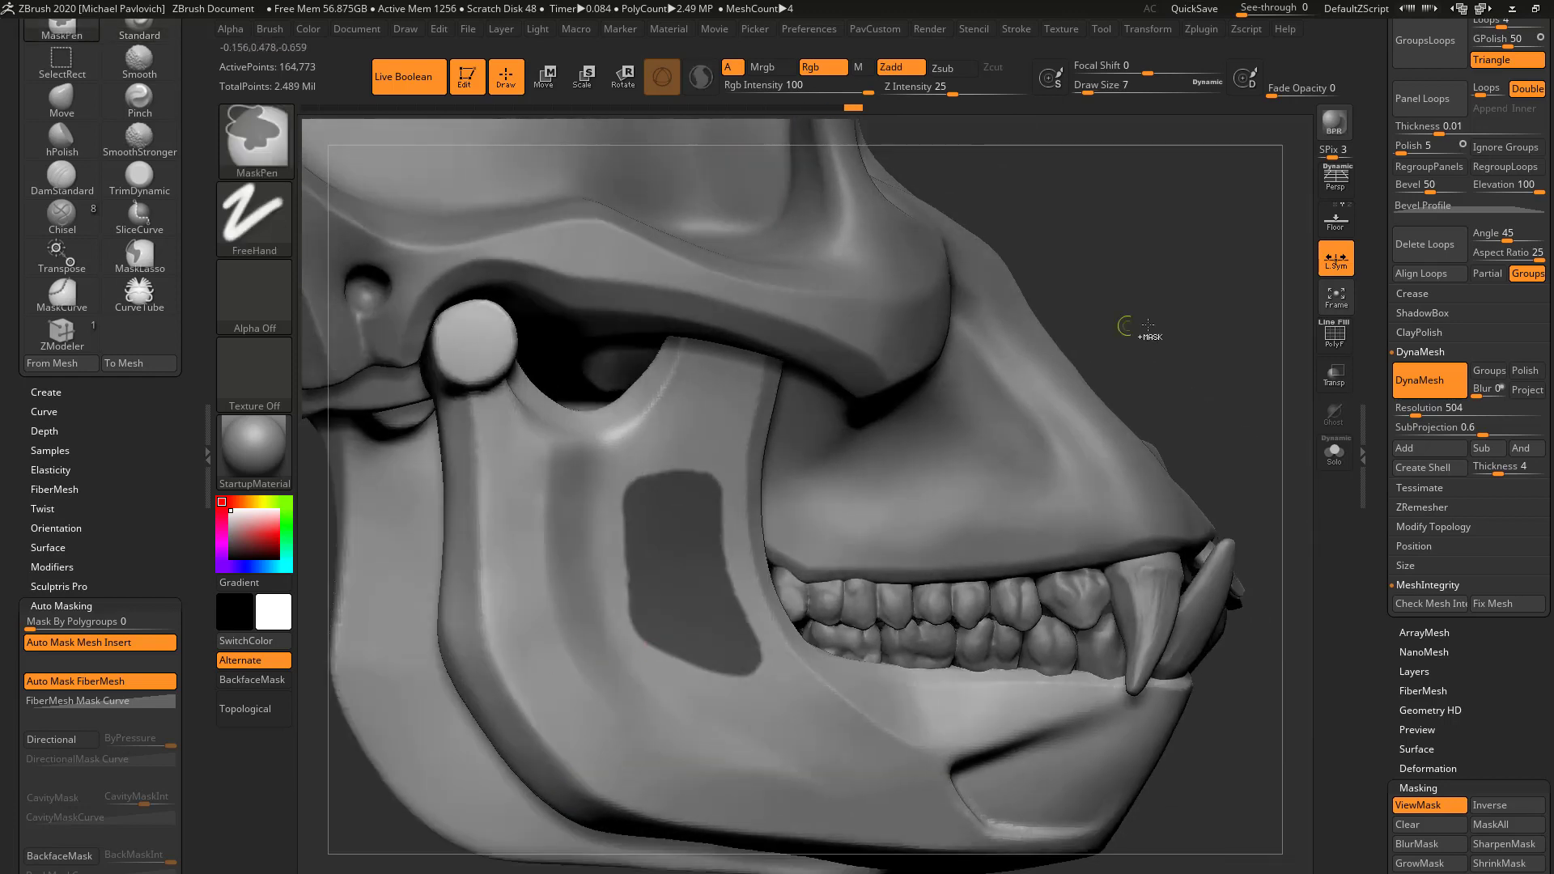
pyautogui.keyDown('ctrl'); pyautogui.click(1120, 326); pyautogui.keyUp('ctrl')
# - Try to shift the unmasked jaw patch along X with the Move gizmo, and undo the attempt
pyautogui.press('w')
pyautogui.click(680, 546)
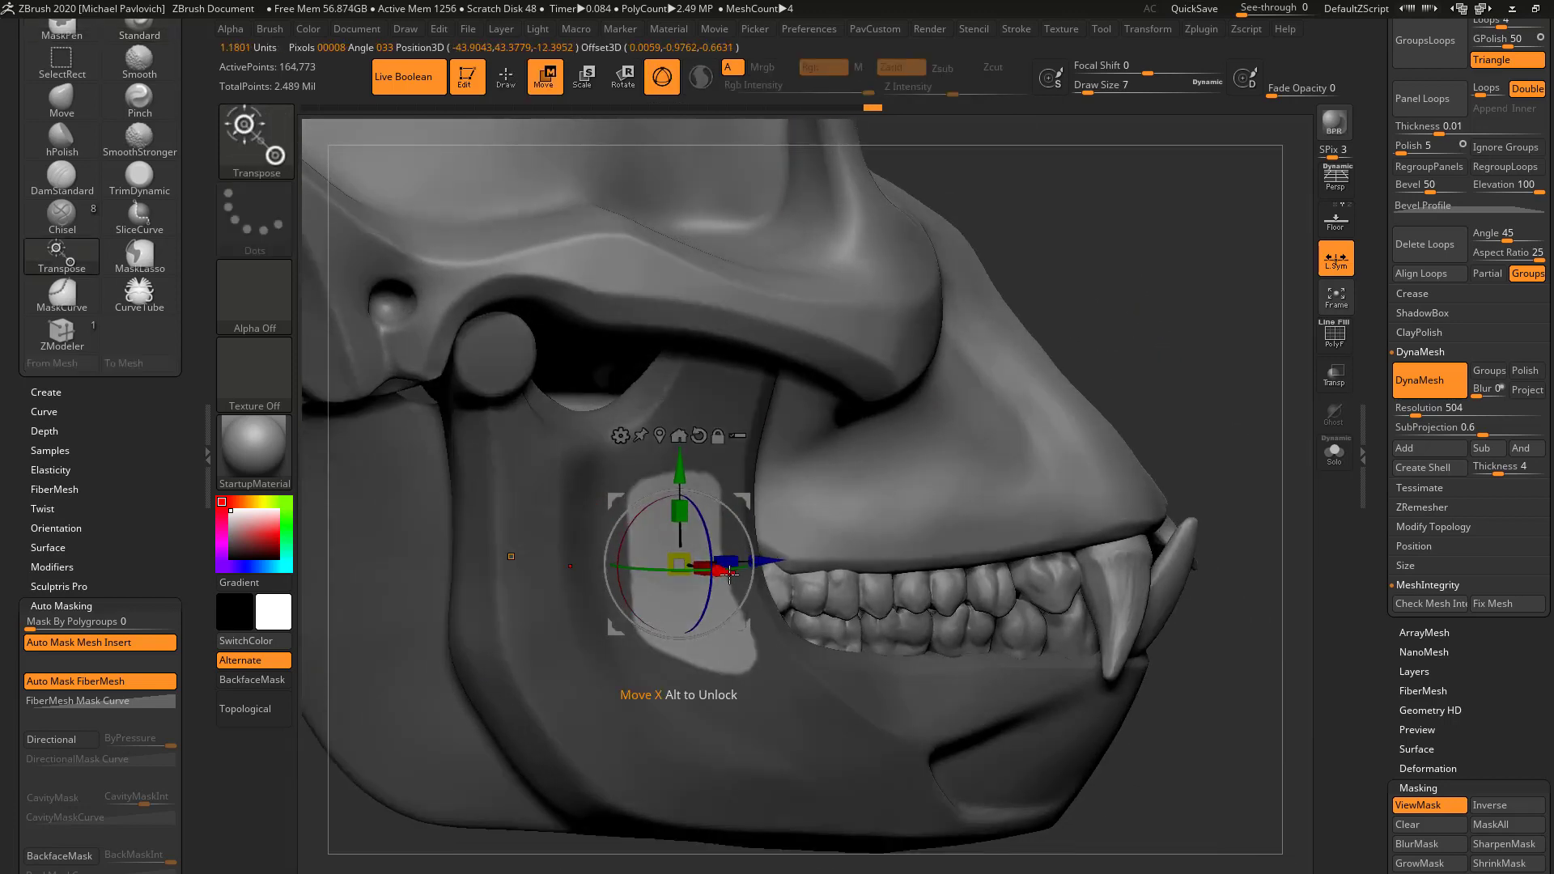
pyautogui.moveTo(703, 567); pyautogui.dragTo(760, 584)
pyautogui.hotkey('ctrl', 'z')
pyautogui.press('q')
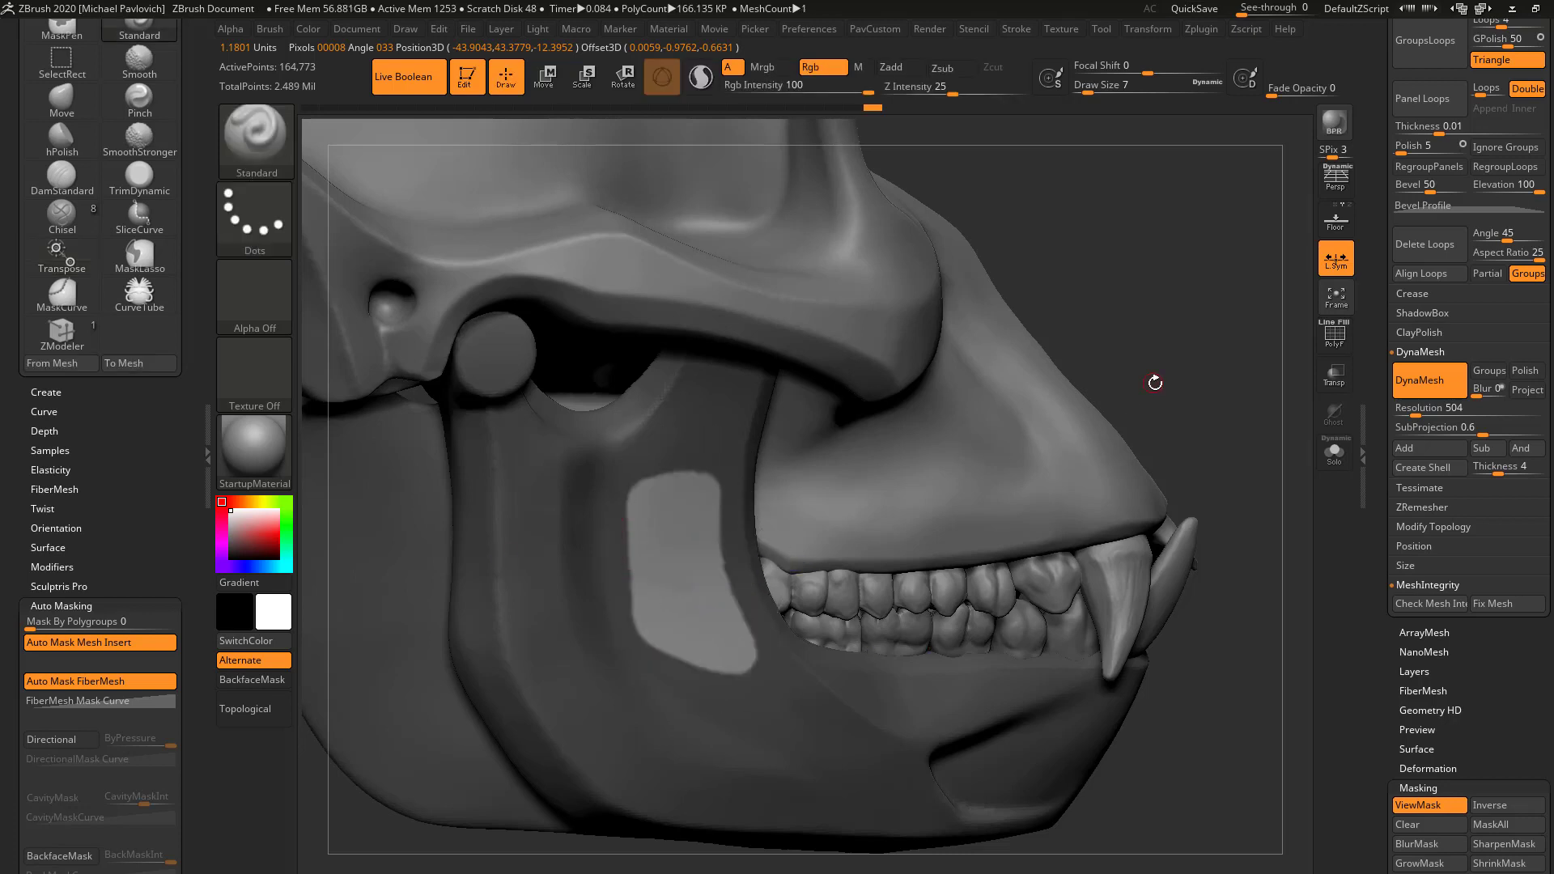
pyautogui.press('2')
pyautogui.moveTo(1162, 270)
pyautogui.mouseDown()
pyautogui.moveTo(1145, 272)
pyautogui.moveTo(1211, 298)
pyautogui.moveTo(1093, 305)
pyautogui.moveTo(1081, 344)
pyautogui.mouseUp()
pyautogui.hotkey('ctrl', 'z')
# - Reposition and reorient the gizmo on the unmasked jaw patch and push the patch inward
pyautogui.press('w')
pyautogui.keyDown('alt'); pyautogui.click(679, 436); pyautogui.keyUp('alt')
pyautogui.keyDown('alt'); pyautogui.click(686, 487); pyautogui.keyUp('alt')
pyautogui.moveTo(848, 469); pyautogui.dragTo(729, 451)
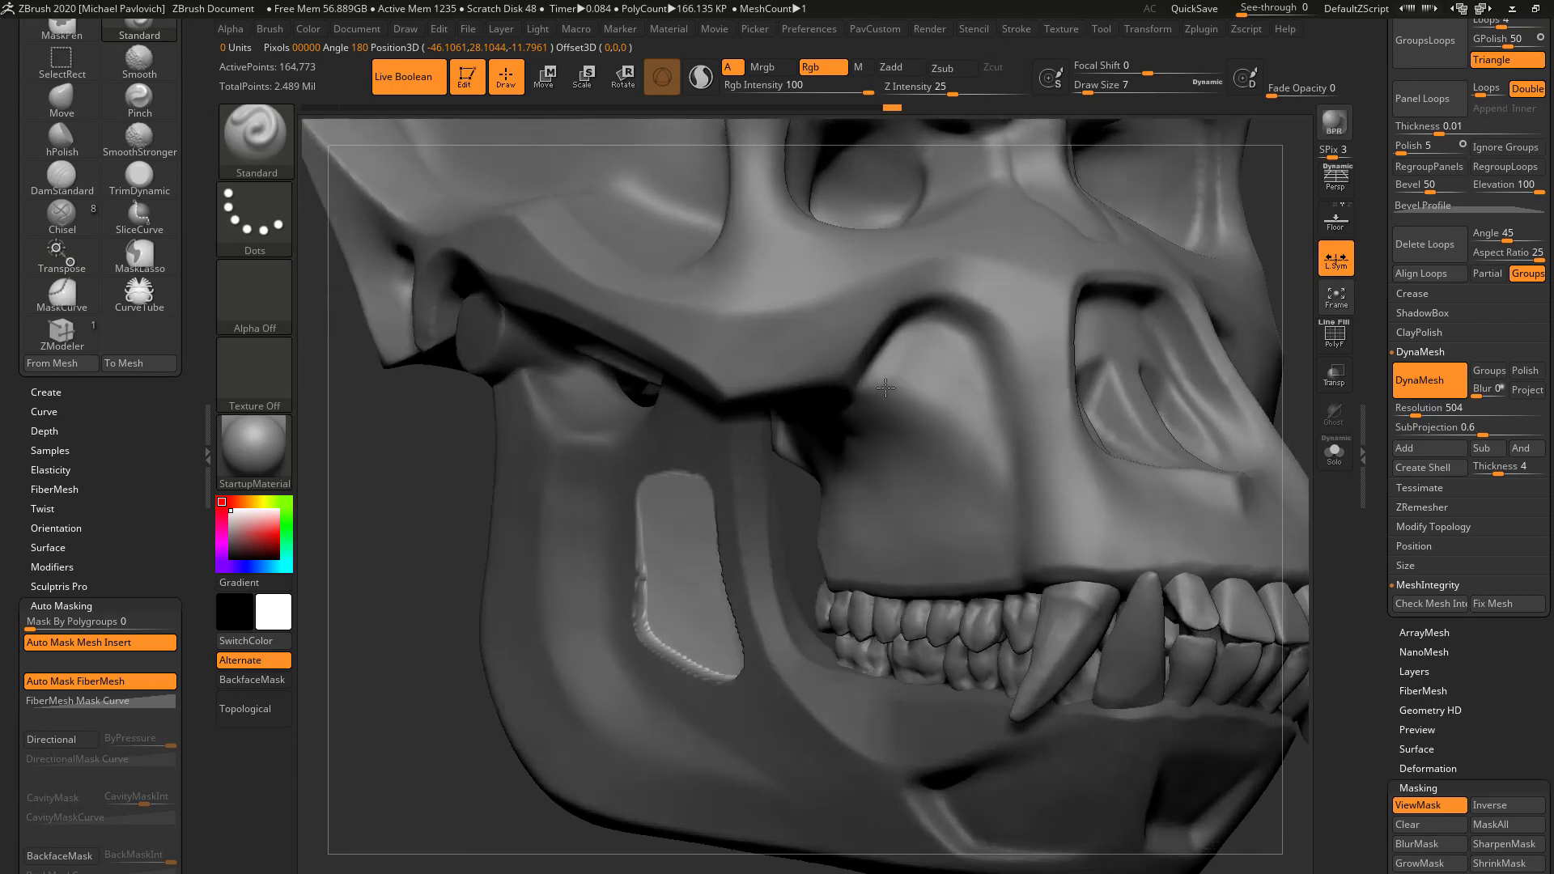
# - Clear the mask on the jaw and remesh the recessed patch with DynaMesh
pyautogui.moveTo(399, 654)
pyautogui.keyDown('ctrl'); pyautogui.mouseDown()
pyautogui.moveTo(437, 729)
pyautogui.moveTo(515, 654)
pyautogui.mouseUp(); pyautogui.keyUp('ctrl')
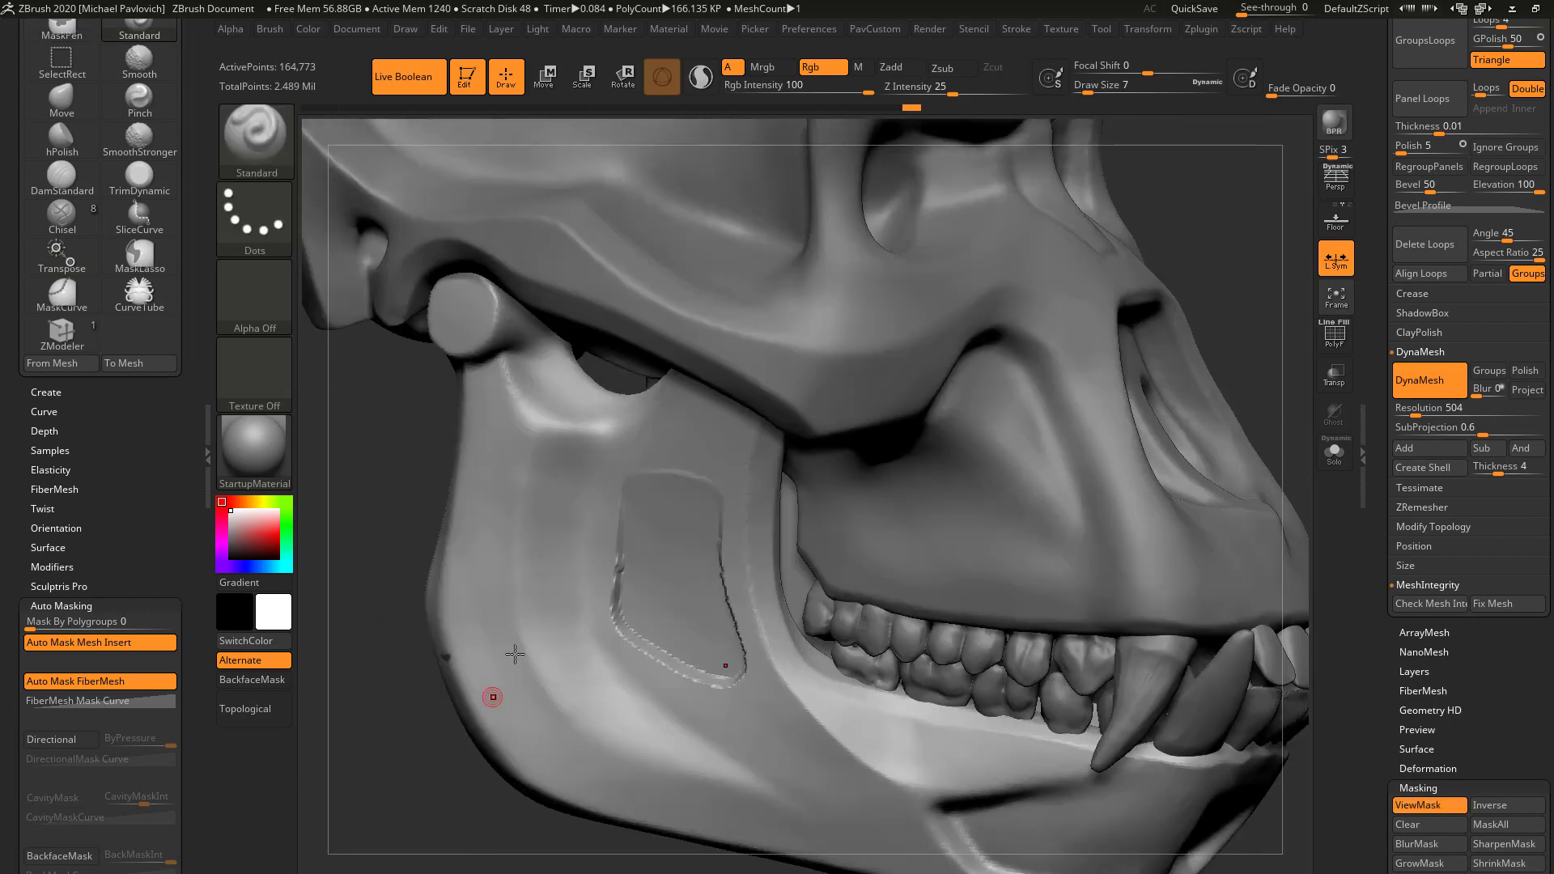
pyautogui.hotkey('ctrl', 'h')
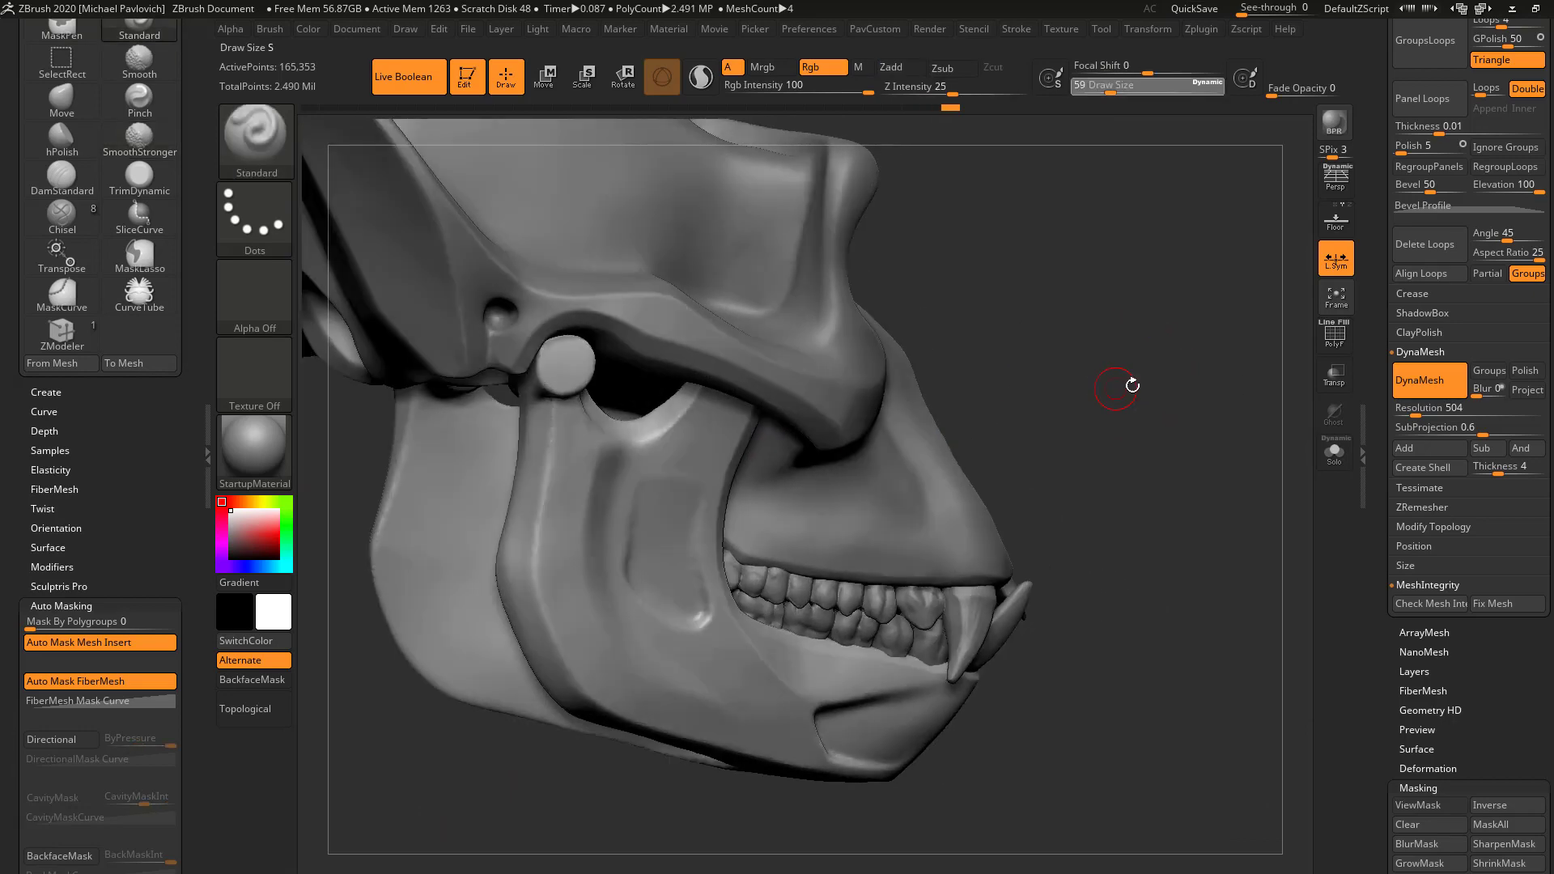
pyautogui.keyDown('ctrl'); pyautogui.moveTo(1132, 386); pyautogui.dragTo(1134, 390, button='right'); pyautogui.keyUp('ctrl')
pyautogui.moveTo(1134, 391)
pyautogui.mouseDown()
pyautogui.moveTo(1003, 386)
pyautogui.moveTo(1161, 388)
pyautogui.mouseUp()
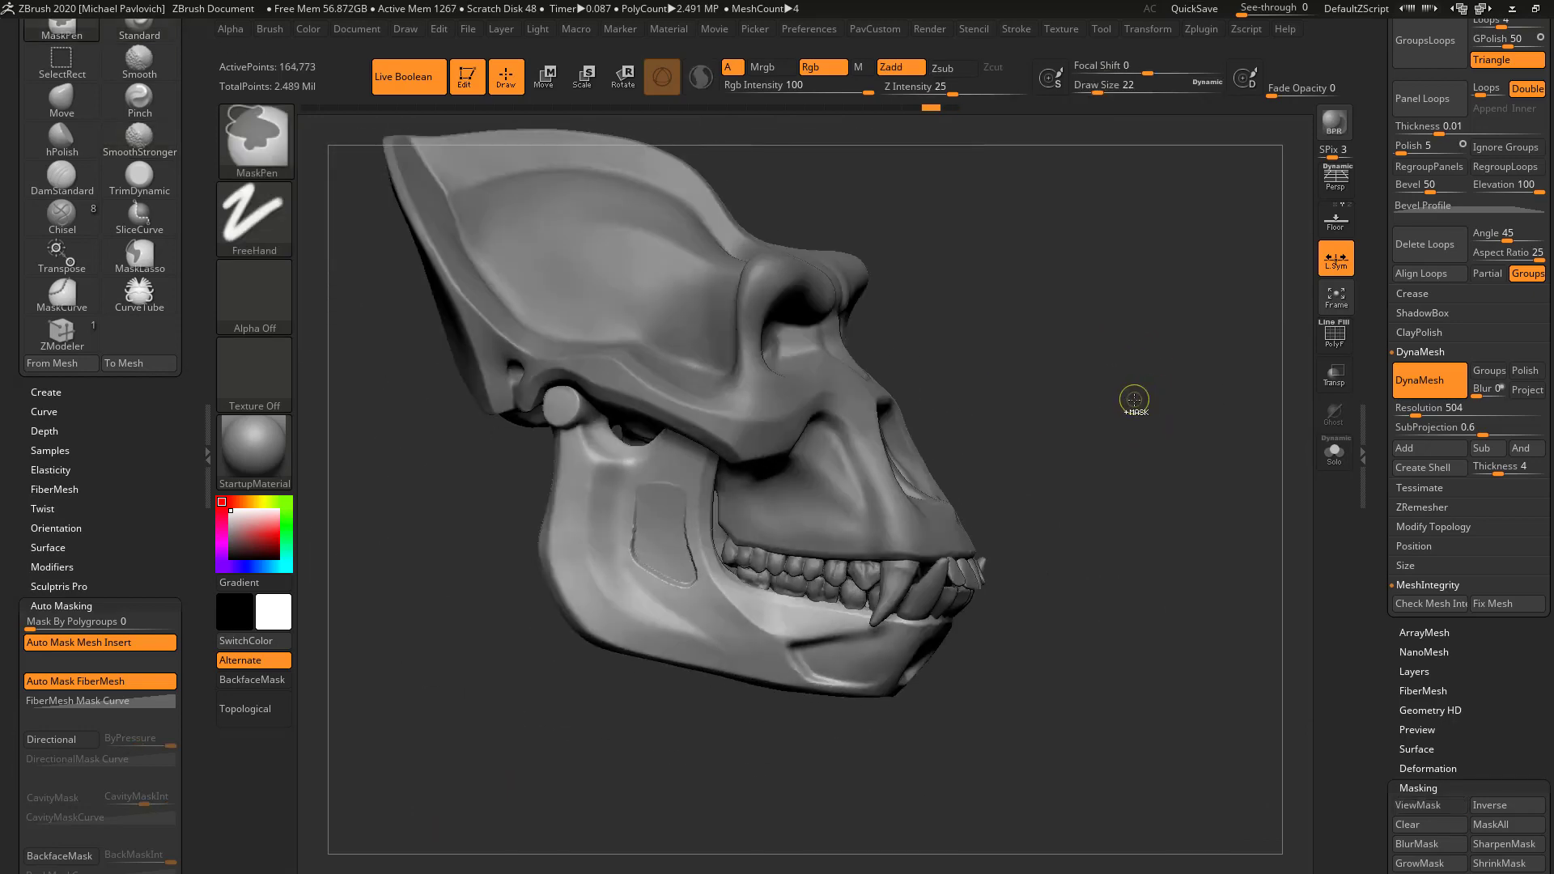
# - Undo the remesh, the recess and the patch mask on the jaw
pyautogui.hotkey('ctrl', 'z')
pyautogui.hotkey('ctrl', 'z')
pyautogui.hotkey('ctrl', 'z')
pyautogui.keyDown('ctrl'); pyautogui.click(1130, 403); pyautogui.keyUp('ctrl')
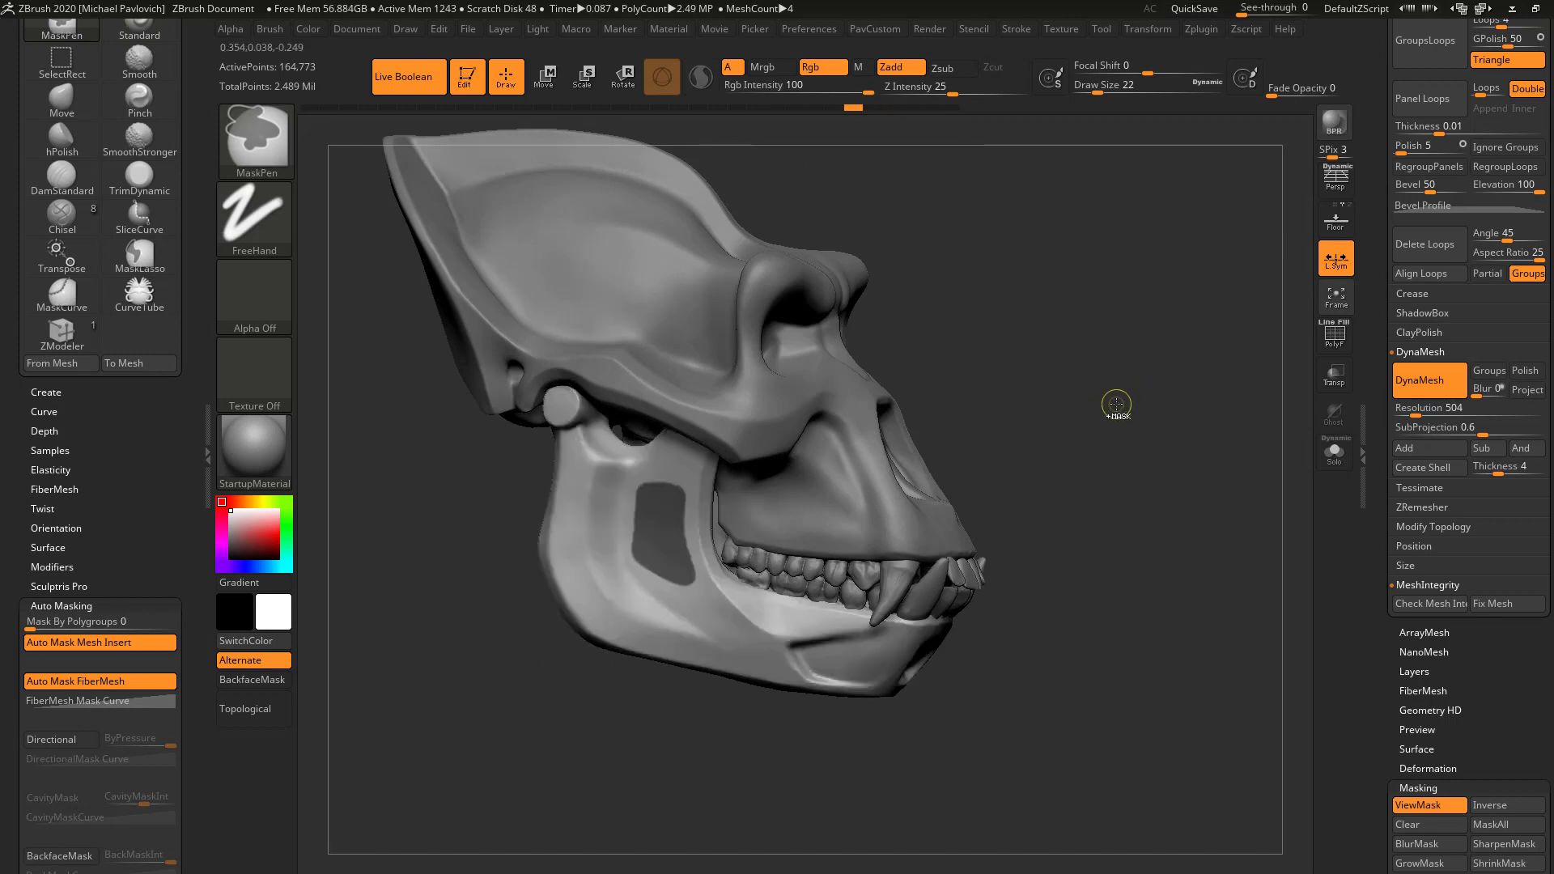
pyautogui.hotkey('ctrl', 'z')
pyautogui.press('s')
pyautogui.hotkey('ctrl', 'z')
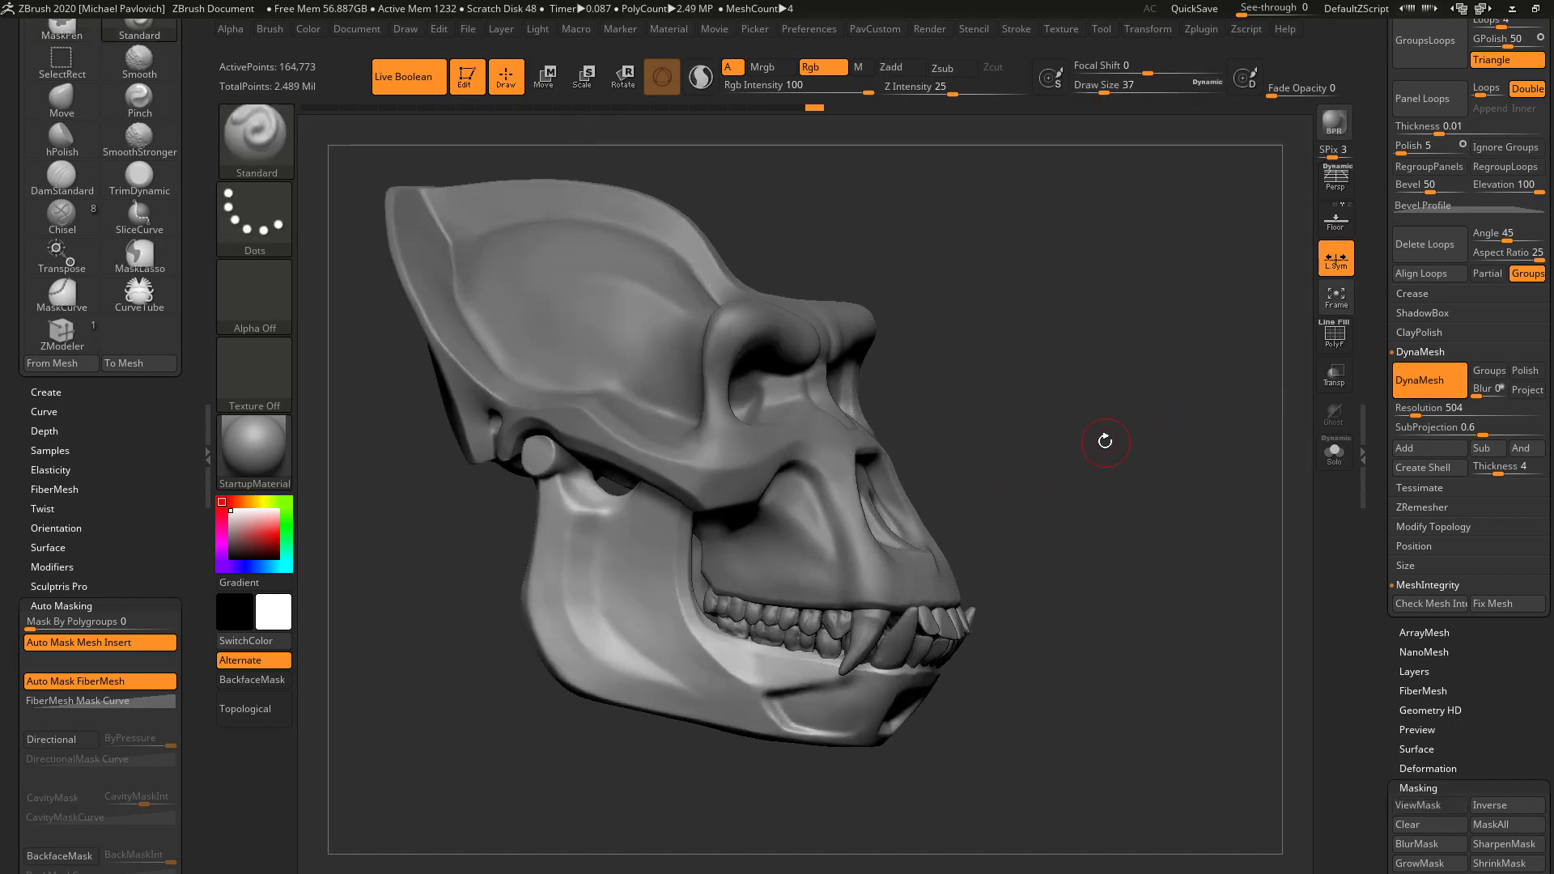
# - View the Spotlight files in LightBox and close LightBox
pyautogui.press(',')
pyautogui.click(1016, 129)
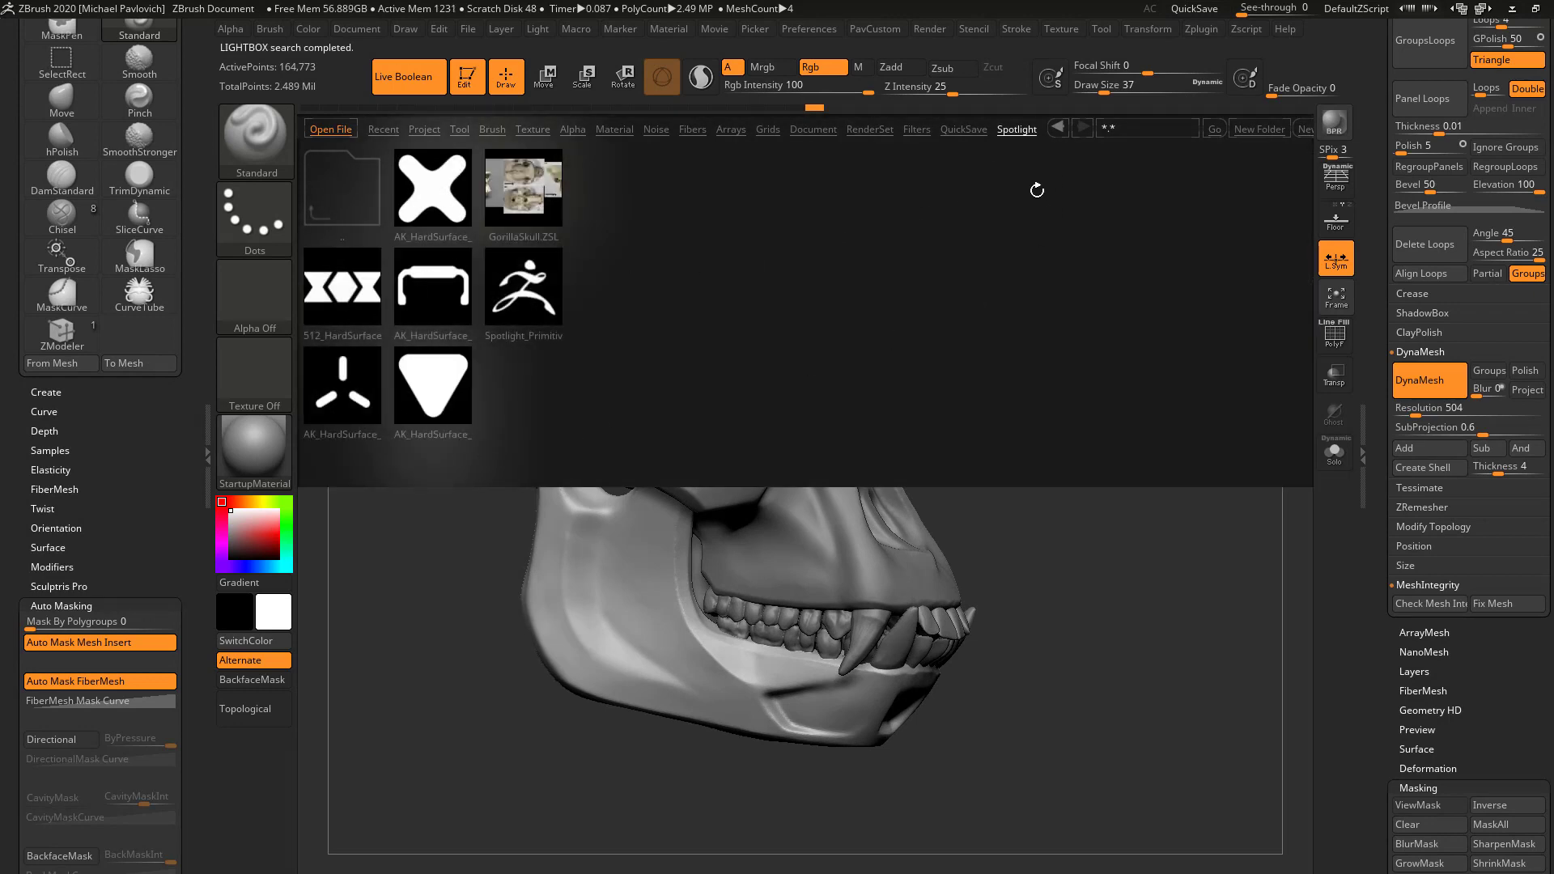
pyautogui.press(',')
# - Make the upper skull the active subtool and isolate it with Solo mode
pyautogui.press('s')
pyautogui.moveTo(1117, 450)
pyautogui.mouseDown()
pyautogui.moveTo(1079, 455)
pyautogui.moveTo(1076, 392)
pyautogui.moveTo(1003, 467)
pyautogui.moveTo(1178, 458)
pyautogui.moveTo(1113, 467)
pyautogui.moveTo(1123, 477)
pyautogui.moveTo(880, 483)
pyautogui.mouseUp()
pyautogui.keyDown('alt'); pyautogui.click(795, 469); pyautogui.keyUp('alt')
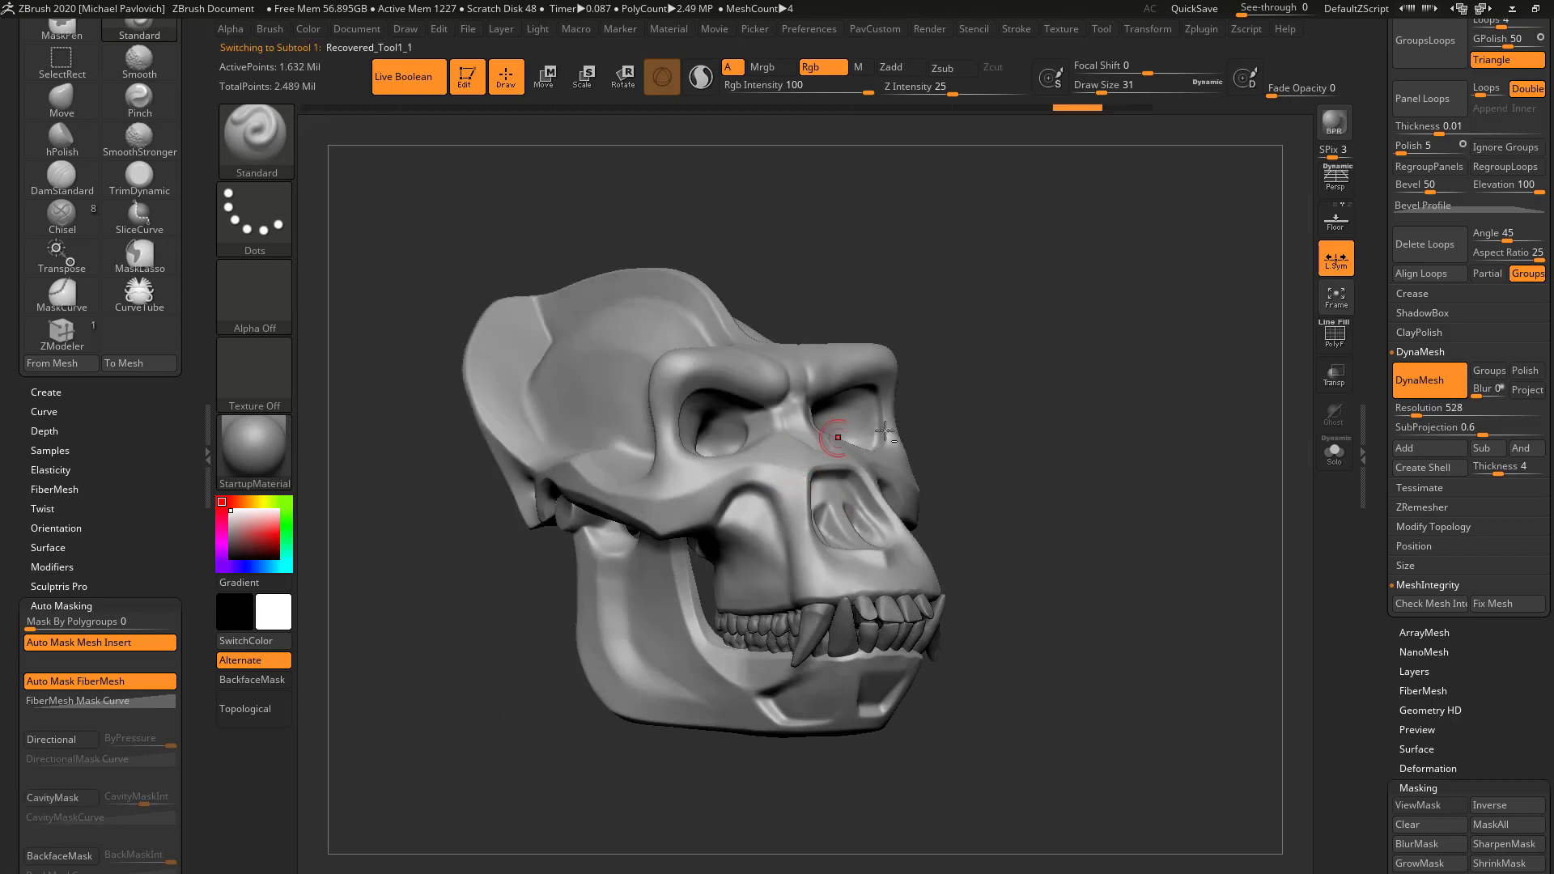
pyautogui.click(1334, 451)
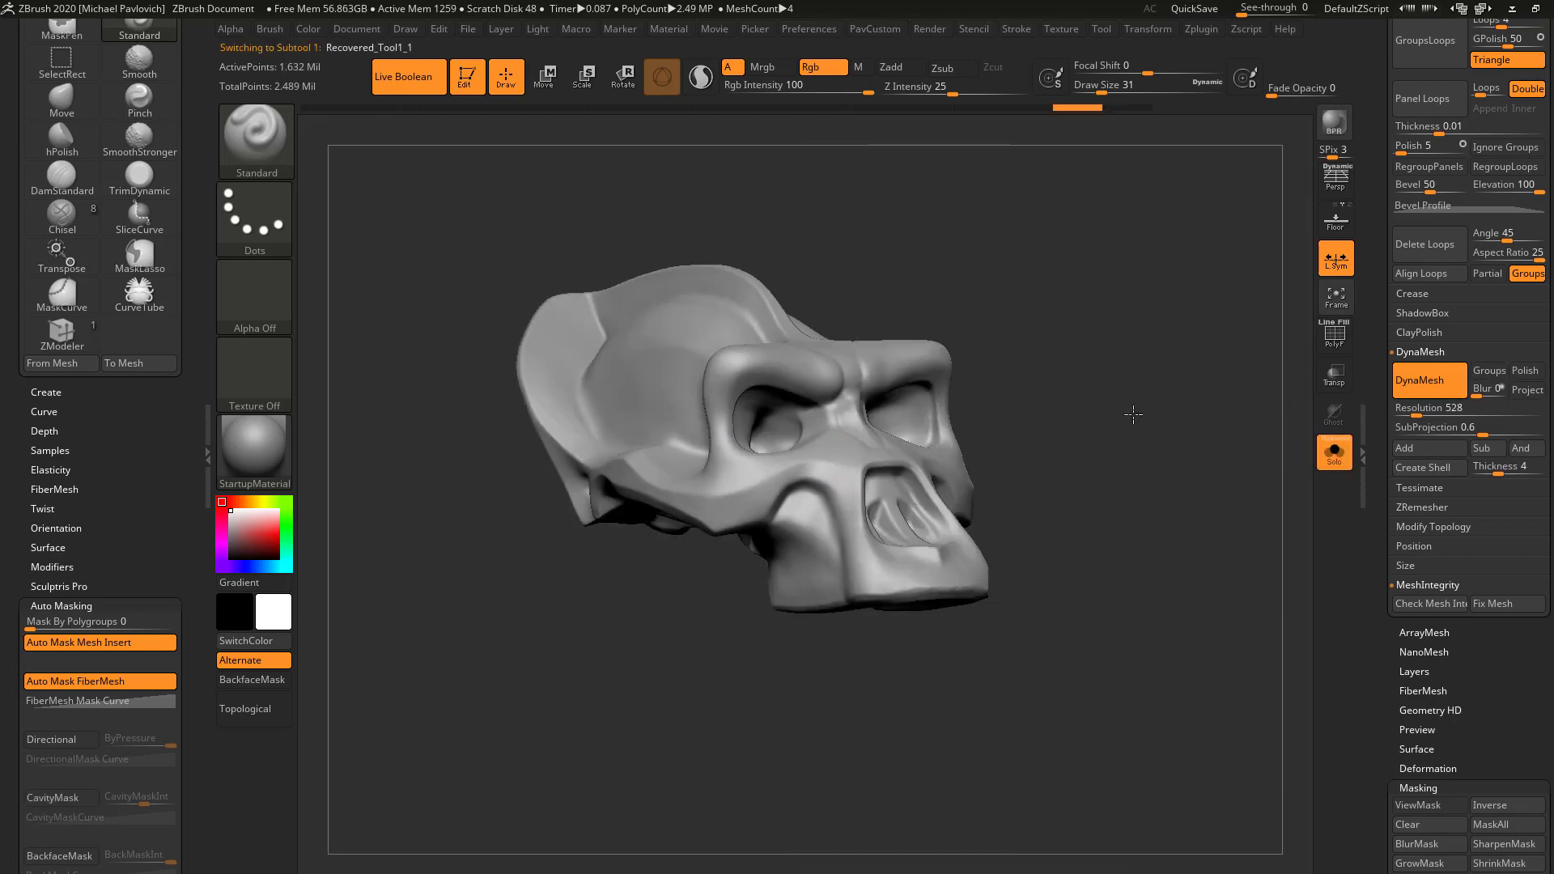
# - Mask the area around the large opening in the skull's underside and the central strip extending toward the palate
pyautogui.moveTo(1131, 410); pyautogui.dragTo(1199, 460)
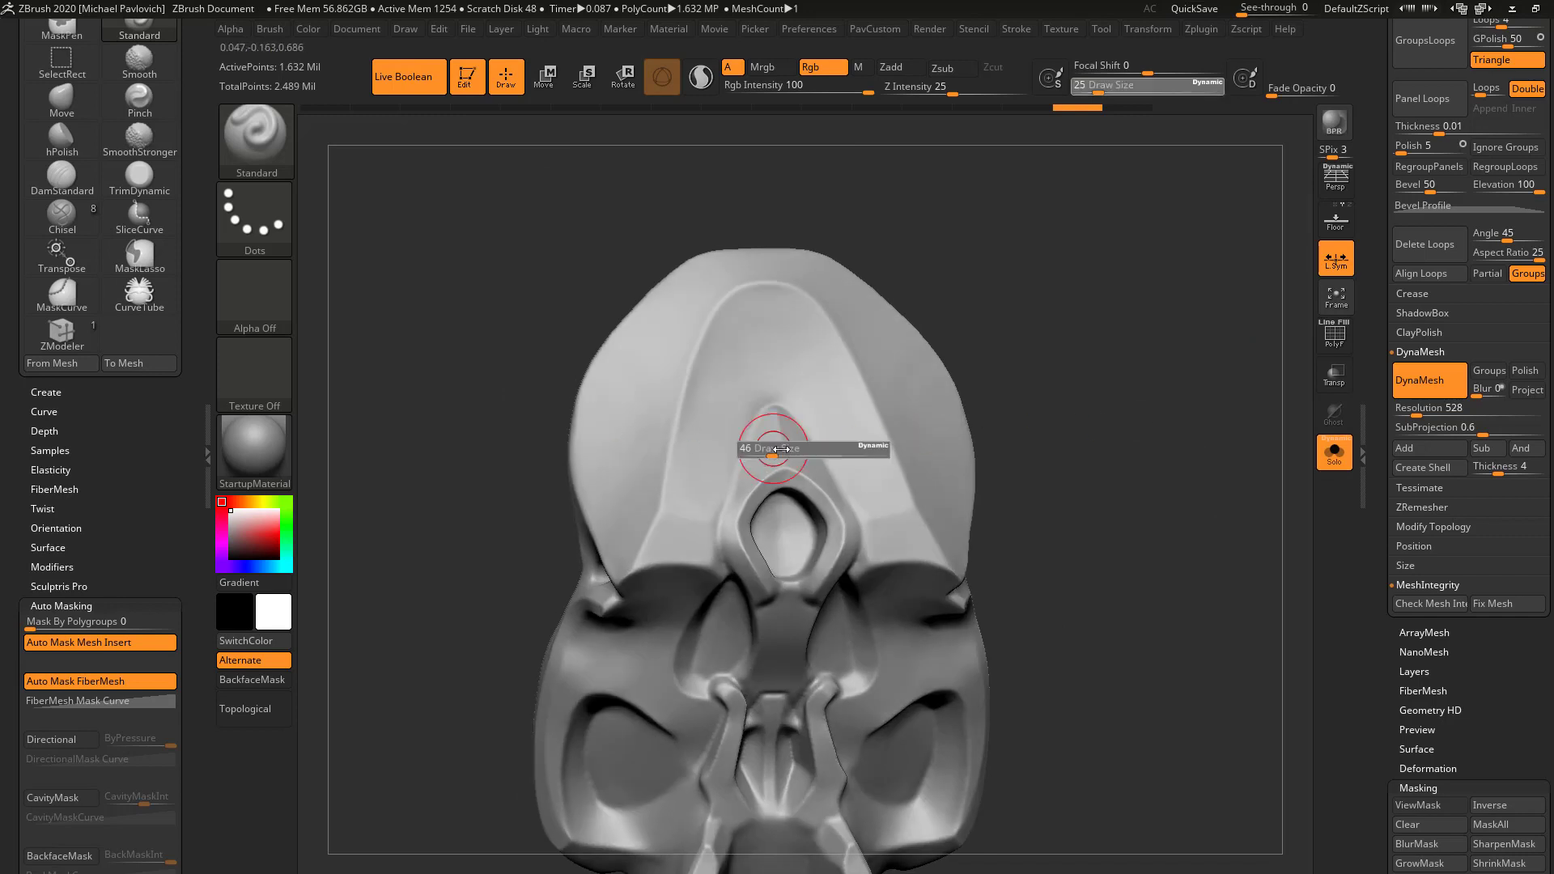
pyautogui.keyDown('ctrl'); pyautogui.click(775, 440); pyautogui.keyUp('ctrl')
pyautogui.moveTo(762, 470)
pyautogui.keyDown('ctrl'); pyautogui.mouseDown()
pyautogui.moveTo(737, 518)
pyautogui.moveTo(773, 595)
pyautogui.mouseUp(); pyautogui.keyUp('ctrl')
pyautogui.moveTo(1003, 478); pyautogui.dragTo(998, 400)
pyautogui.moveTo(795, 533)
pyautogui.keyDown('ctrl'); pyautogui.mouseDown()
pyautogui.moveTo(769, 501)
pyautogui.moveTo(790, 585)
pyautogui.moveTo(779, 615)
pyautogui.mouseUp(); pyautogui.keyUp('ctrl')
pyautogui.moveTo(988, 413); pyautogui.dragTo(971, 506)
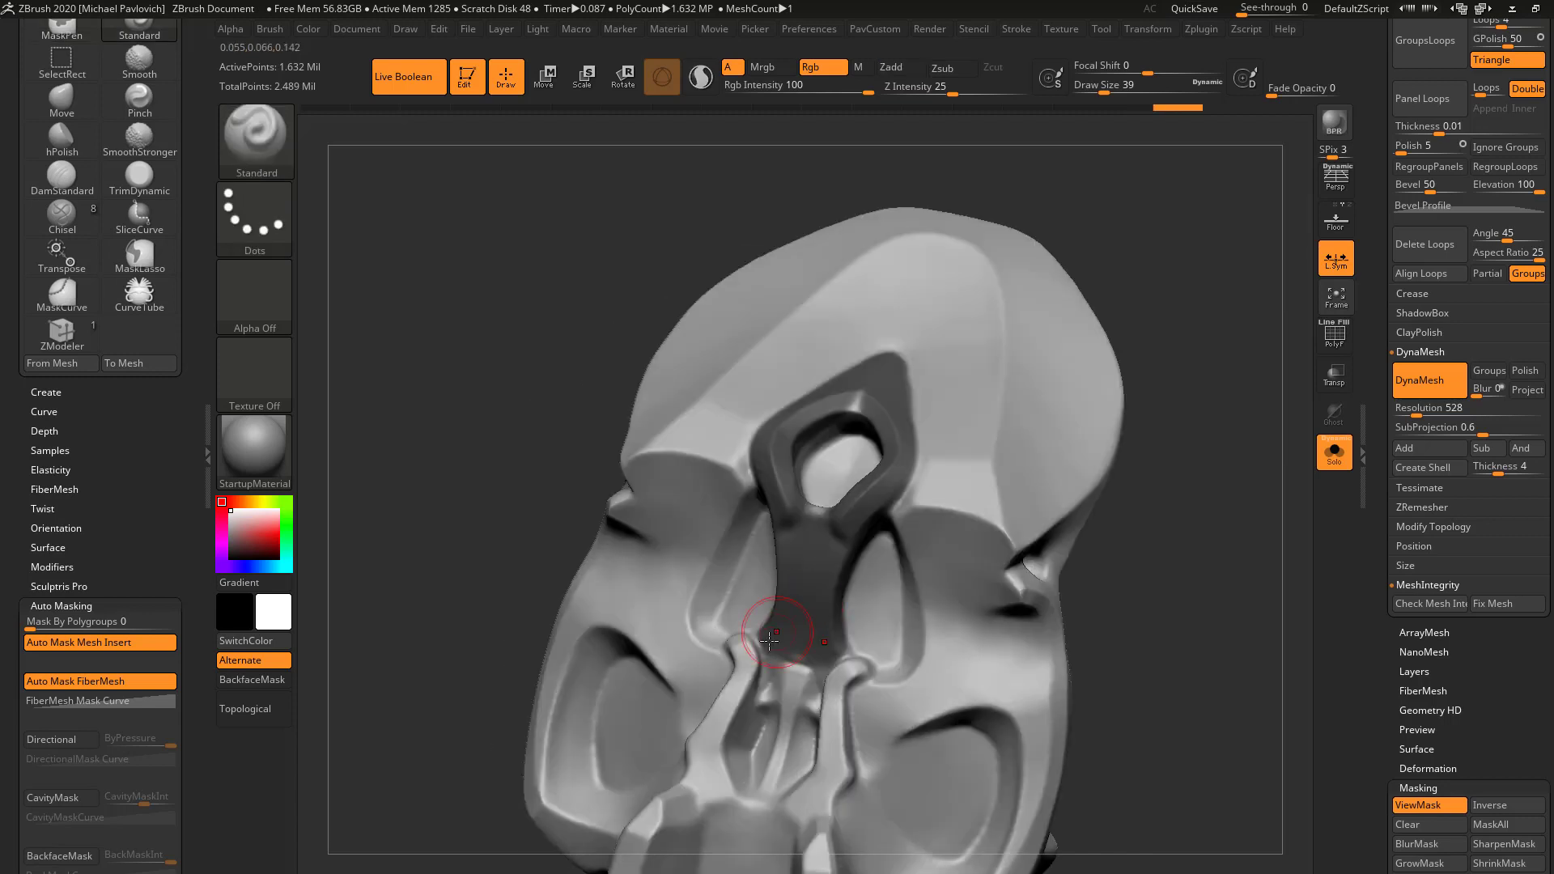
pyautogui.keyDown('ctrl'); pyautogui.moveTo(769, 652); pyautogui.dragTo(792, 716); pyautogui.keyUp('ctrl')
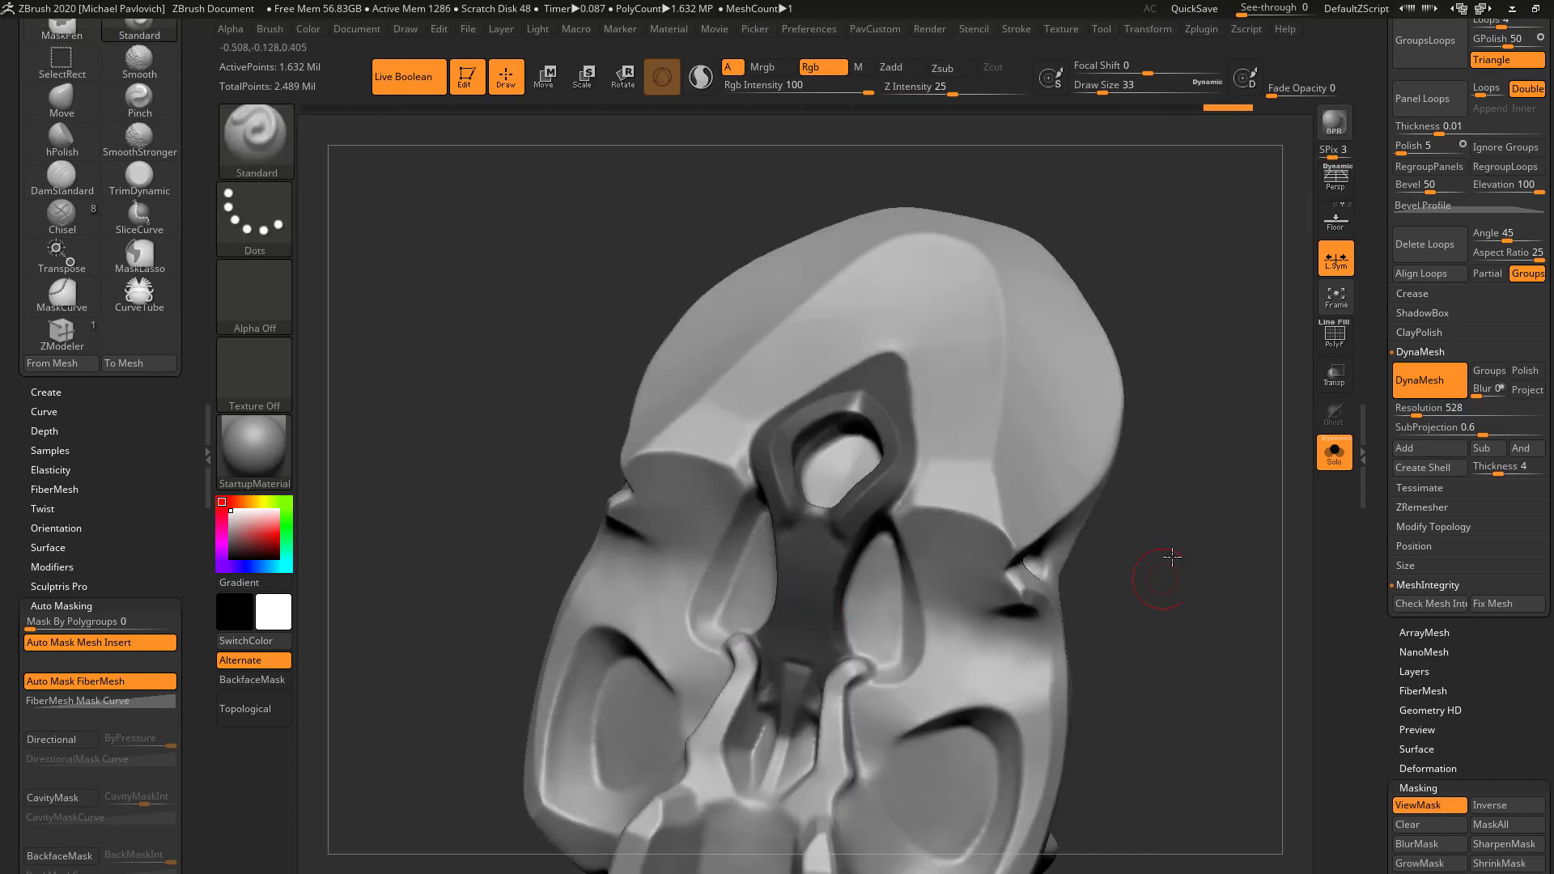
# - Extend the mask into the narrow cavity behind the palate using a draw size of 23
pyautogui.moveTo(1156, 559); pyautogui.dragTo(1183, 520)
pyautogui.press('s')
pyautogui.moveTo(810, 616); pyautogui.dragTo(764, 705)
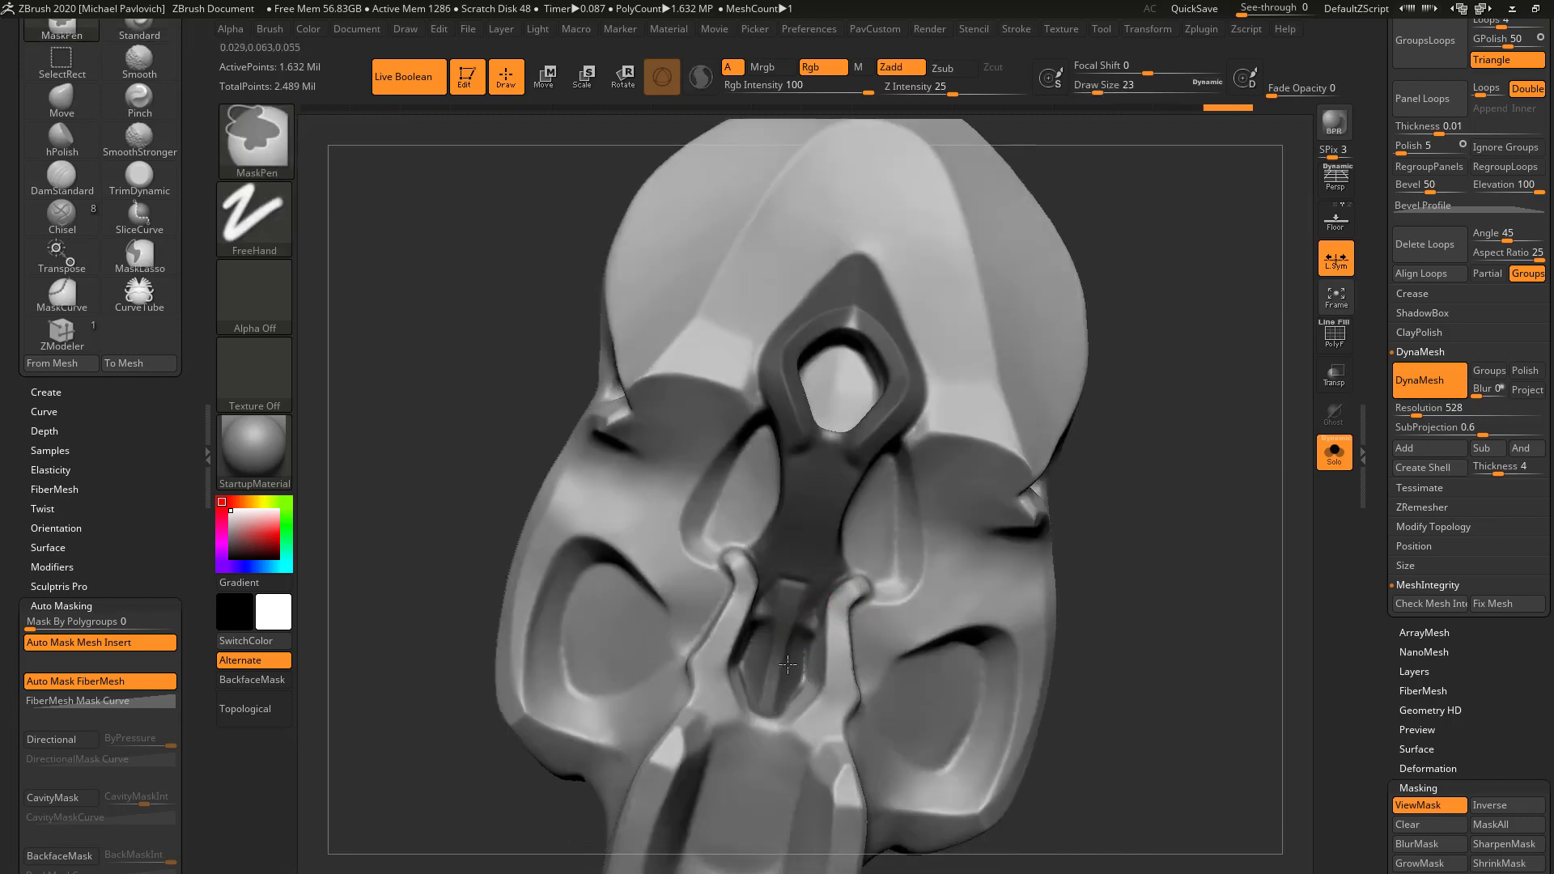
pyautogui.moveTo(1173, 364); pyautogui.dragTo(1109, 364)
pyautogui.keyDown('ctrl'); pyautogui.moveTo(836, 513); pyautogui.dragTo(840, 477); pyautogui.keyUp('ctrl')
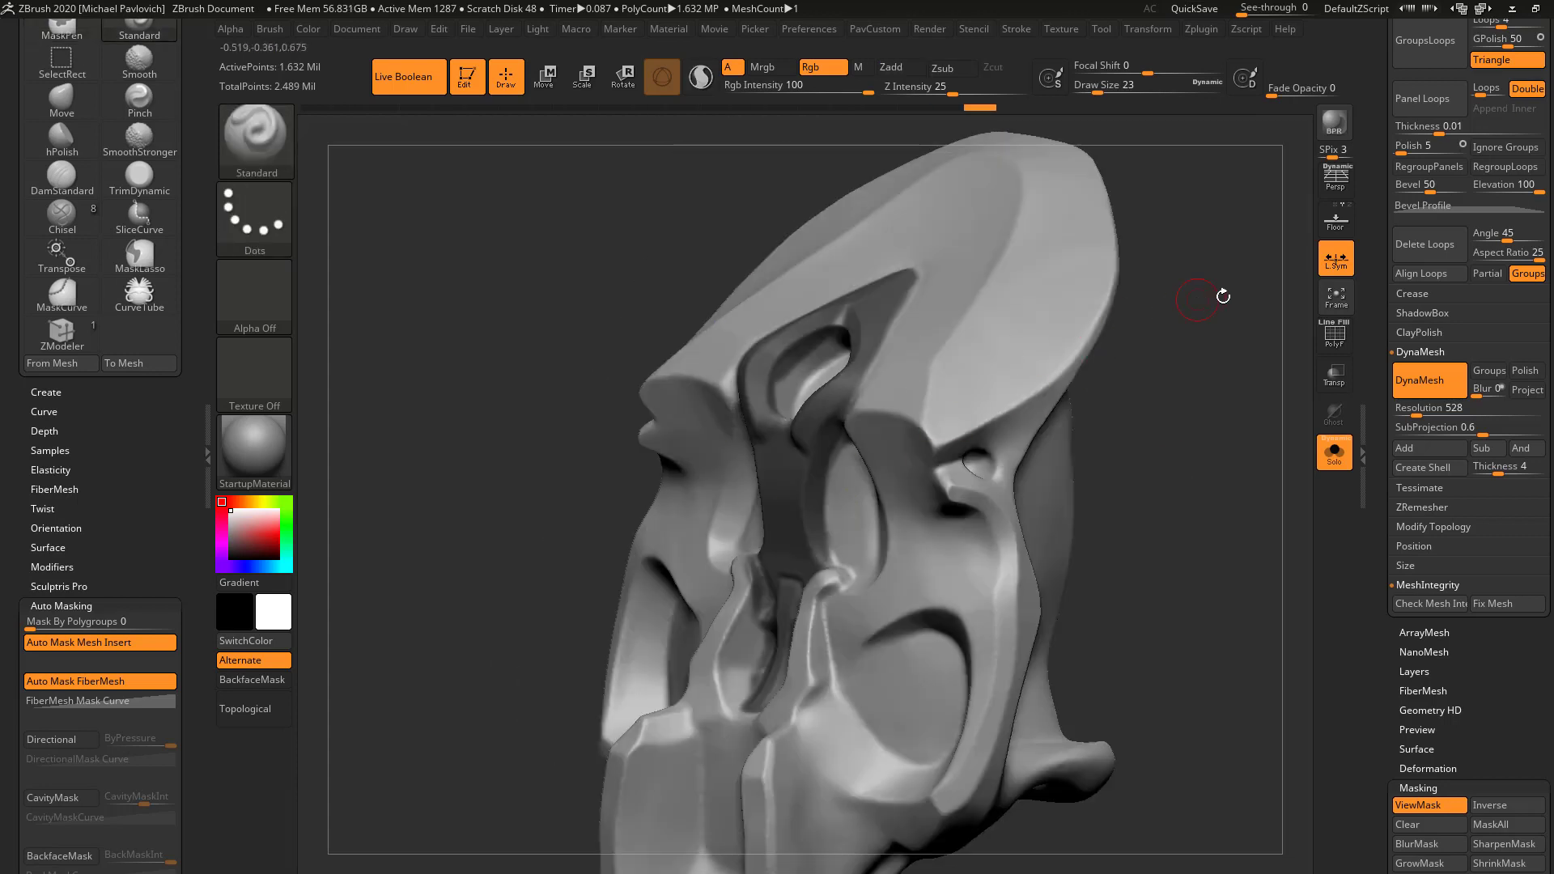
# - Refine the mask along the outer edge beside the skull opening and set the draw size to 12
pyautogui.moveTo(1222, 295); pyautogui.dragTo(1287, 303)
pyautogui.keyDown('ctrl'); pyautogui.moveTo(876, 375); pyautogui.dragTo(884, 404); pyautogui.keyUp('ctrl')
pyautogui.moveTo(1086, 380); pyautogui.dragTo(1068, 348)
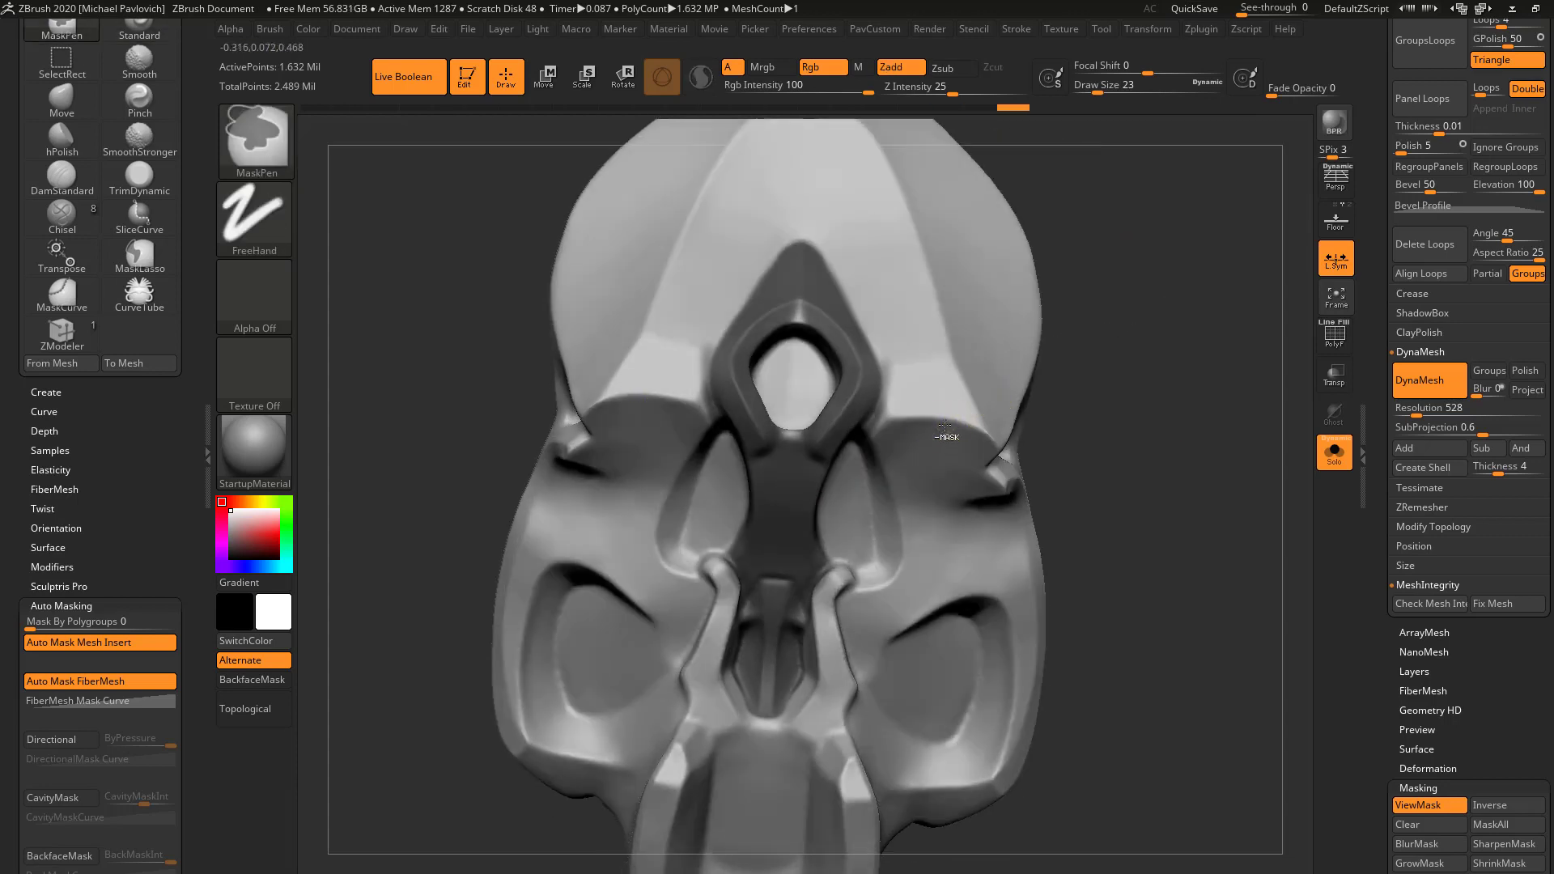
pyautogui.keyDown('ctrl'); pyautogui.moveTo(889, 404); pyautogui.dragTo(878, 360); pyautogui.keyUp('ctrl')
pyautogui.moveTo(1117, 288); pyautogui.dragTo(1121, 381)
pyautogui.write('s12')
pyautogui.press('Return')
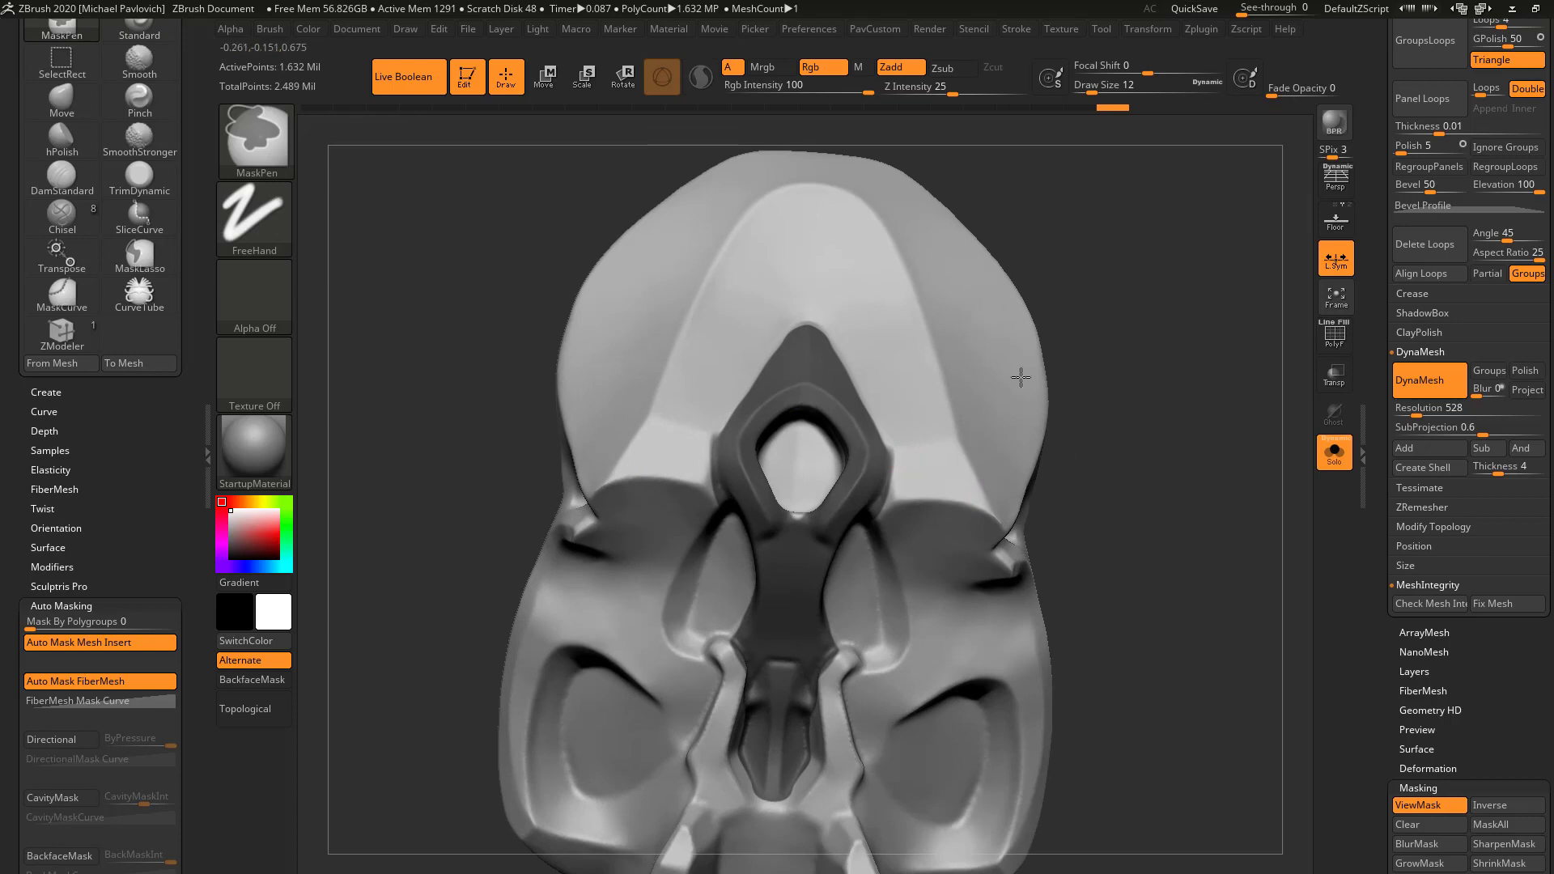
# - Increase the draw size to 33 and touch up the mask on the rim of the skull opening
pyautogui.moveTo(1021, 377); pyautogui.dragTo(890, 396, button='right')
pyautogui.press('s')
pyautogui.moveTo(797, 417); pyautogui.dragTo(812, 418)
pyautogui.moveTo(810, 425); pyautogui.dragTo(786, 431, button='right')
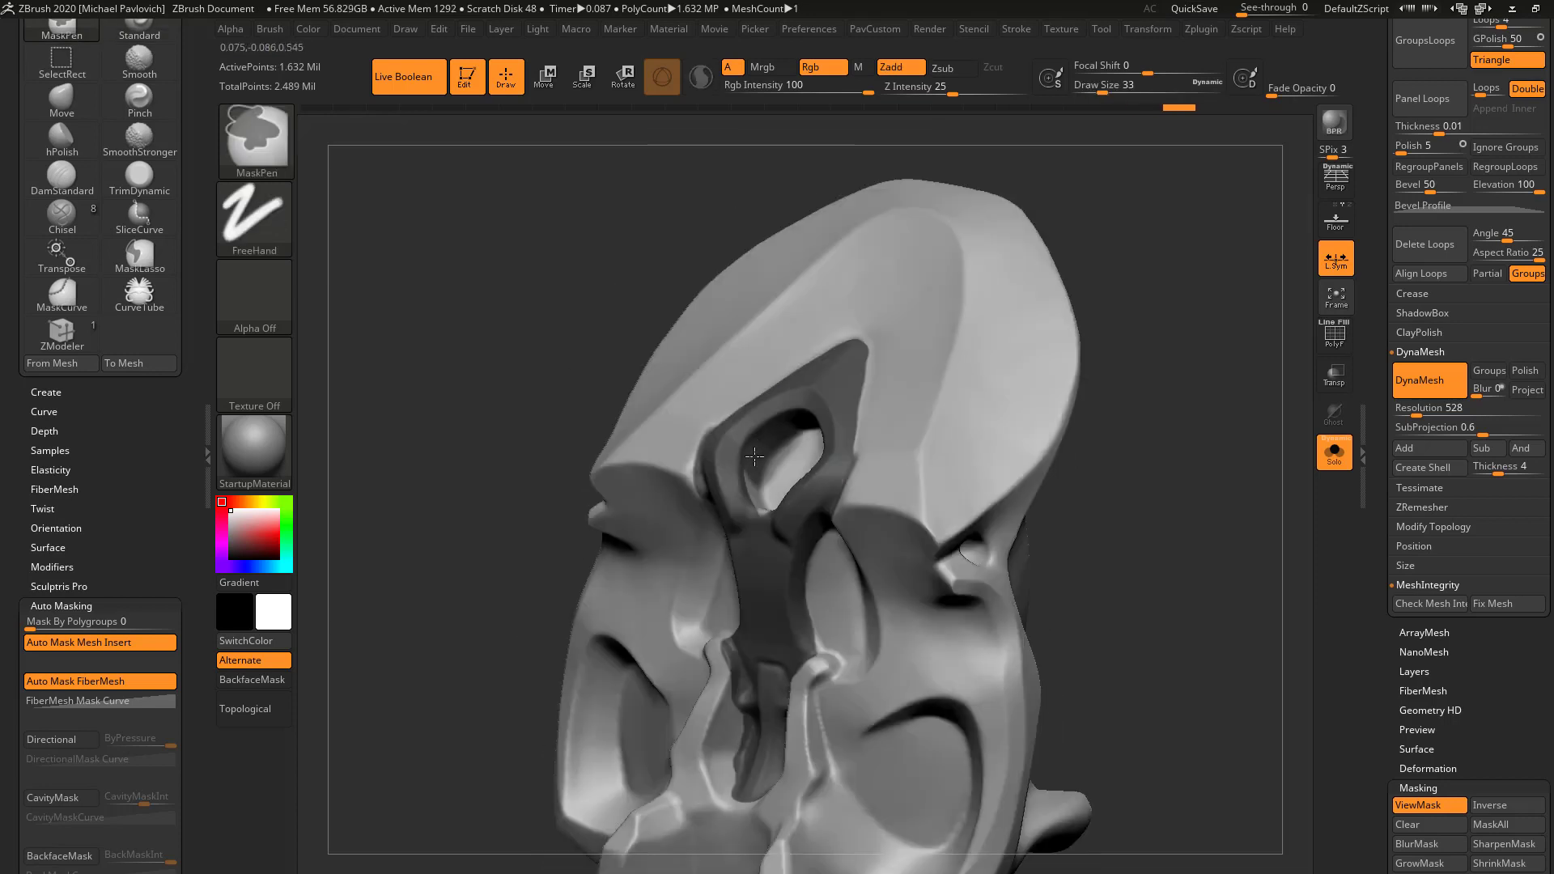
pyautogui.moveTo(1143, 256); pyautogui.dragTo(810, 505)
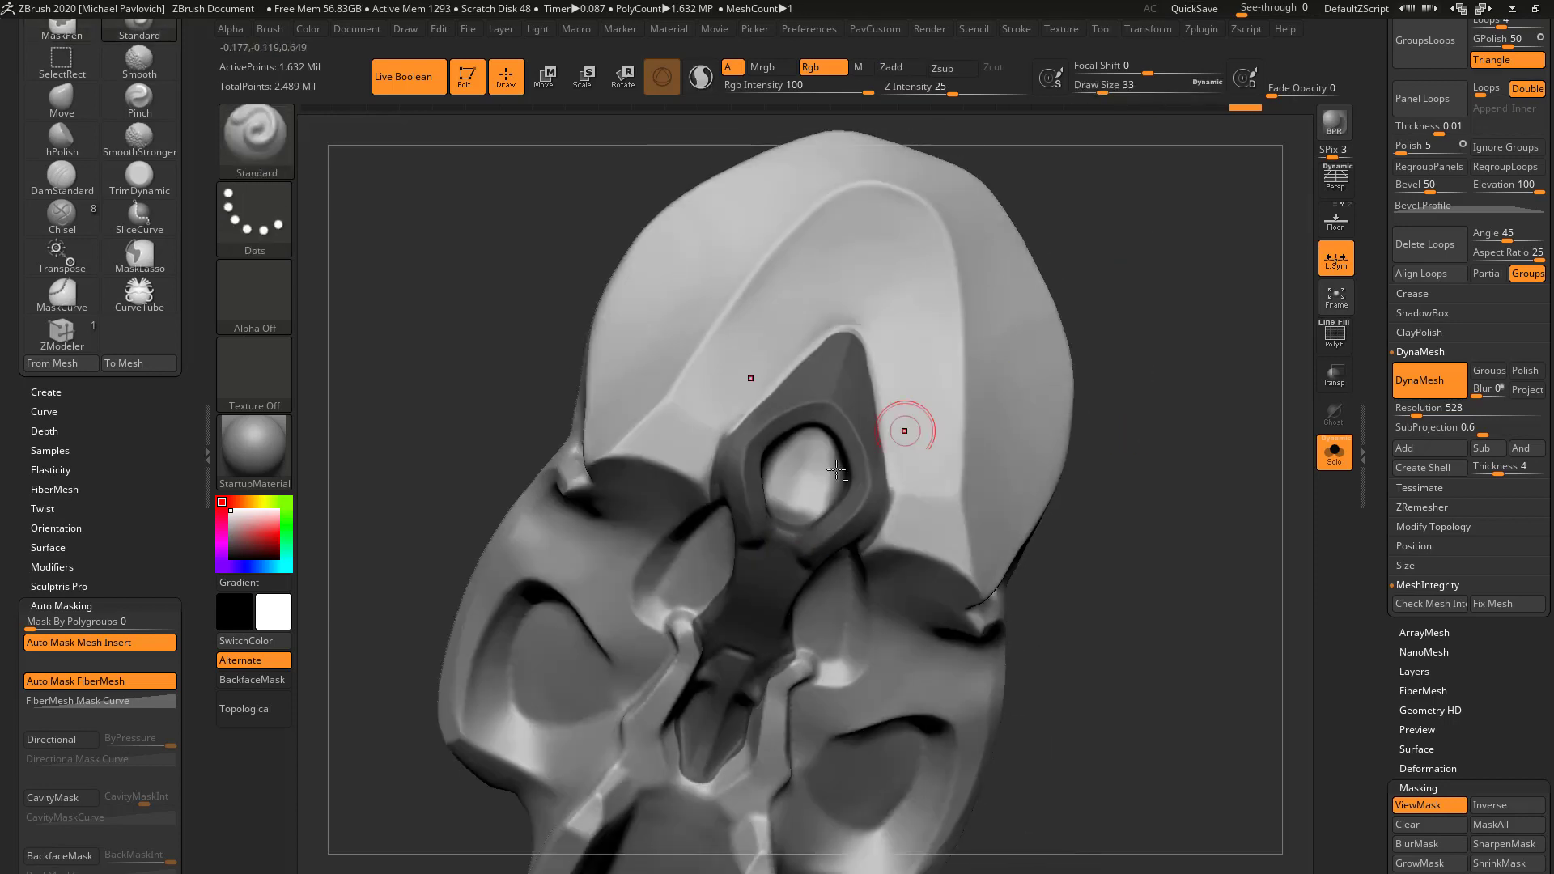
# - Open the brush depth settings and turn on Depth Mask for the Standard brush with a reduced outer depth
pyautogui.press('ctrl')
pyautogui.moveTo(1121, 284); pyautogui.dragTo(1084, 301)
pyautogui.click(64, 431)
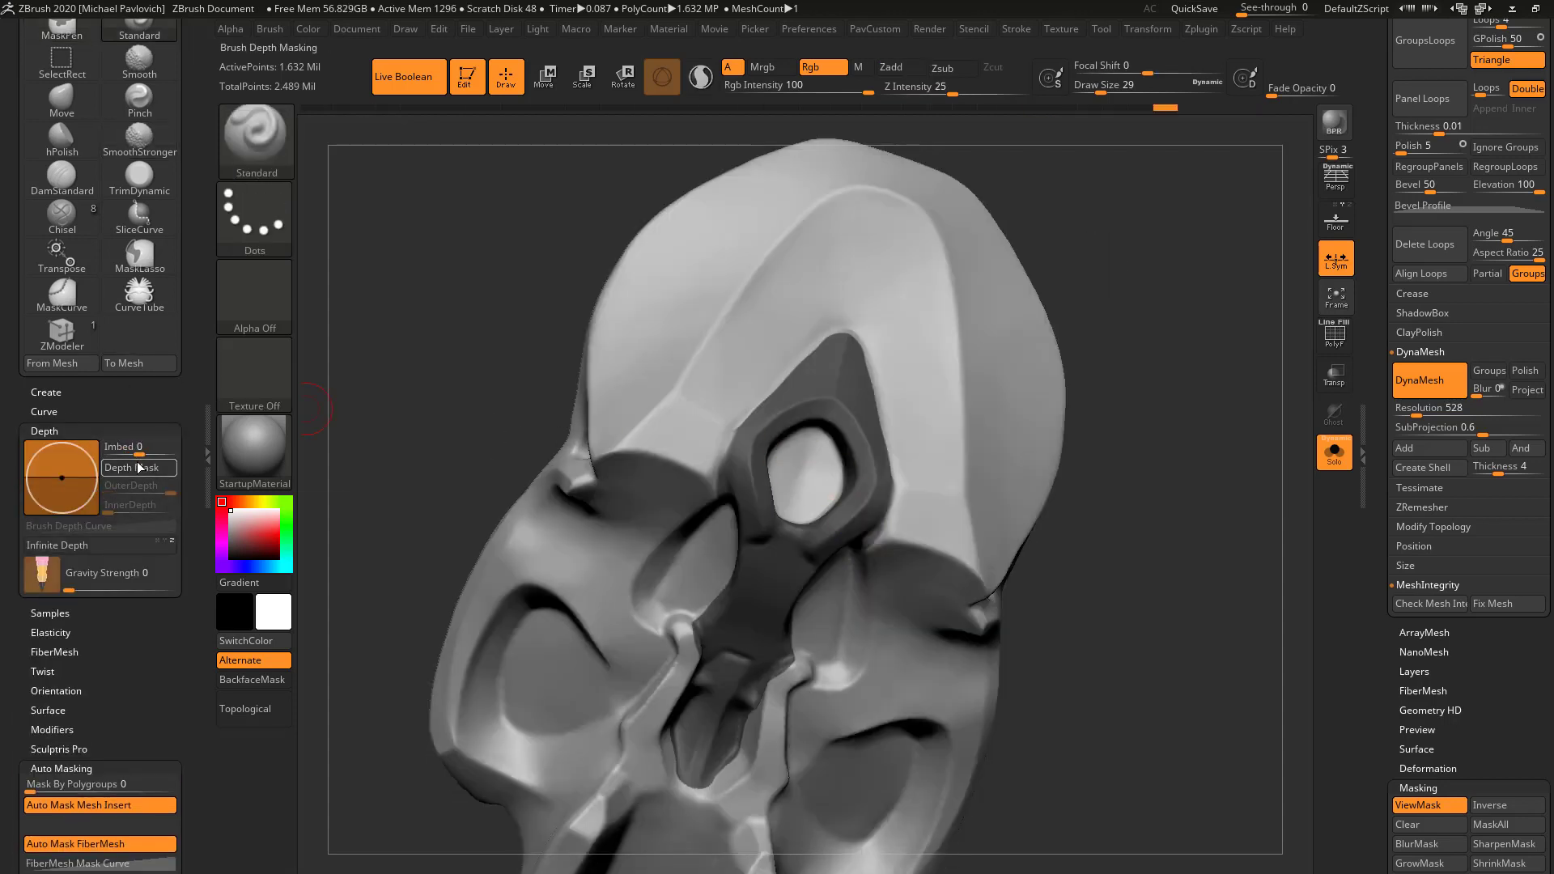
pyautogui.click(140, 467)
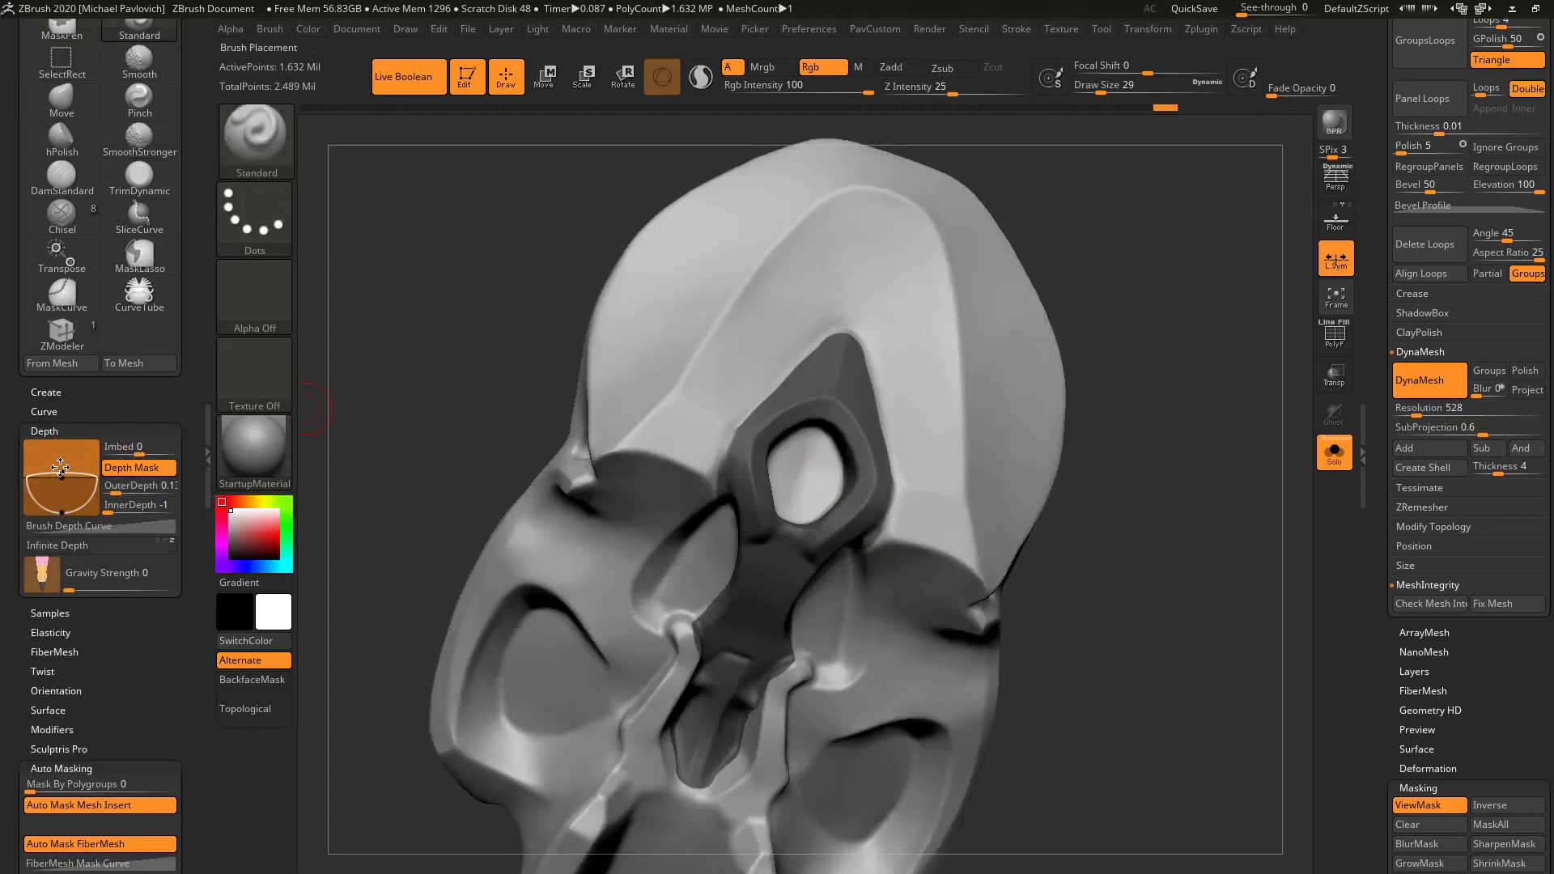
# - Try painting a mask on the bone ledges beside the skull opening, and undo the last stroke
pyautogui.press('ctrl')
pyautogui.keyDown('ctrl'); pyautogui.moveTo(897, 558); pyautogui.dragTo(927, 560); pyautogui.keyUp('ctrl')
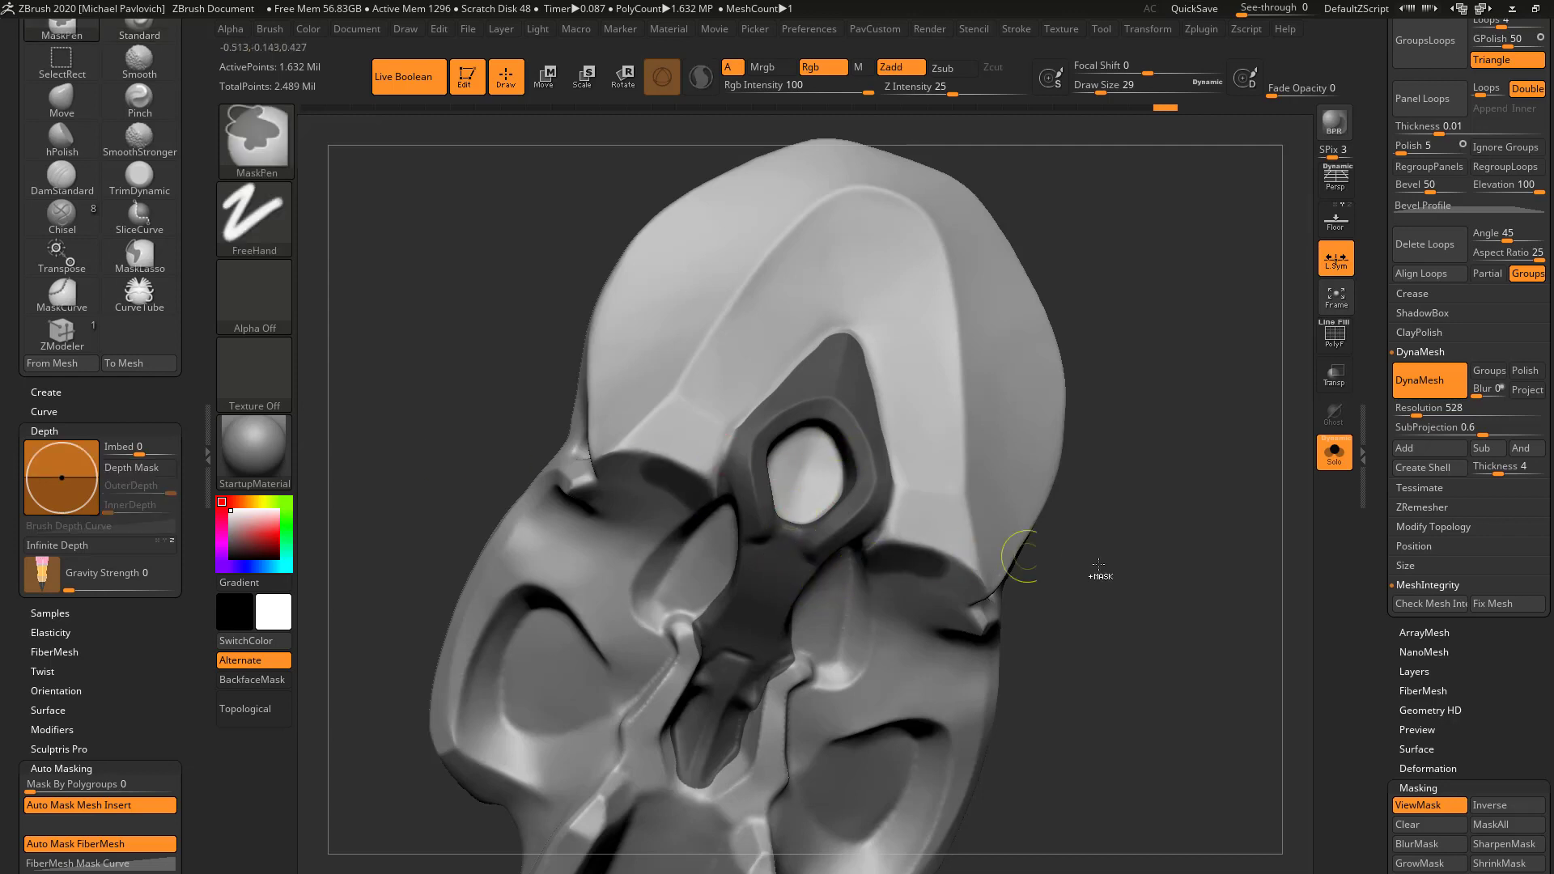
pyautogui.moveTo(1100, 572); pyautogui.dragTo(1098, 493)
pyautogui.keyDown('ctrl'); pyautogui.moveTo(906, 567); pyautogui.dragTo(971, 557); pyautogui.keyUp('ctrl')
pyautogui.hotkey('ctrl', 'z')
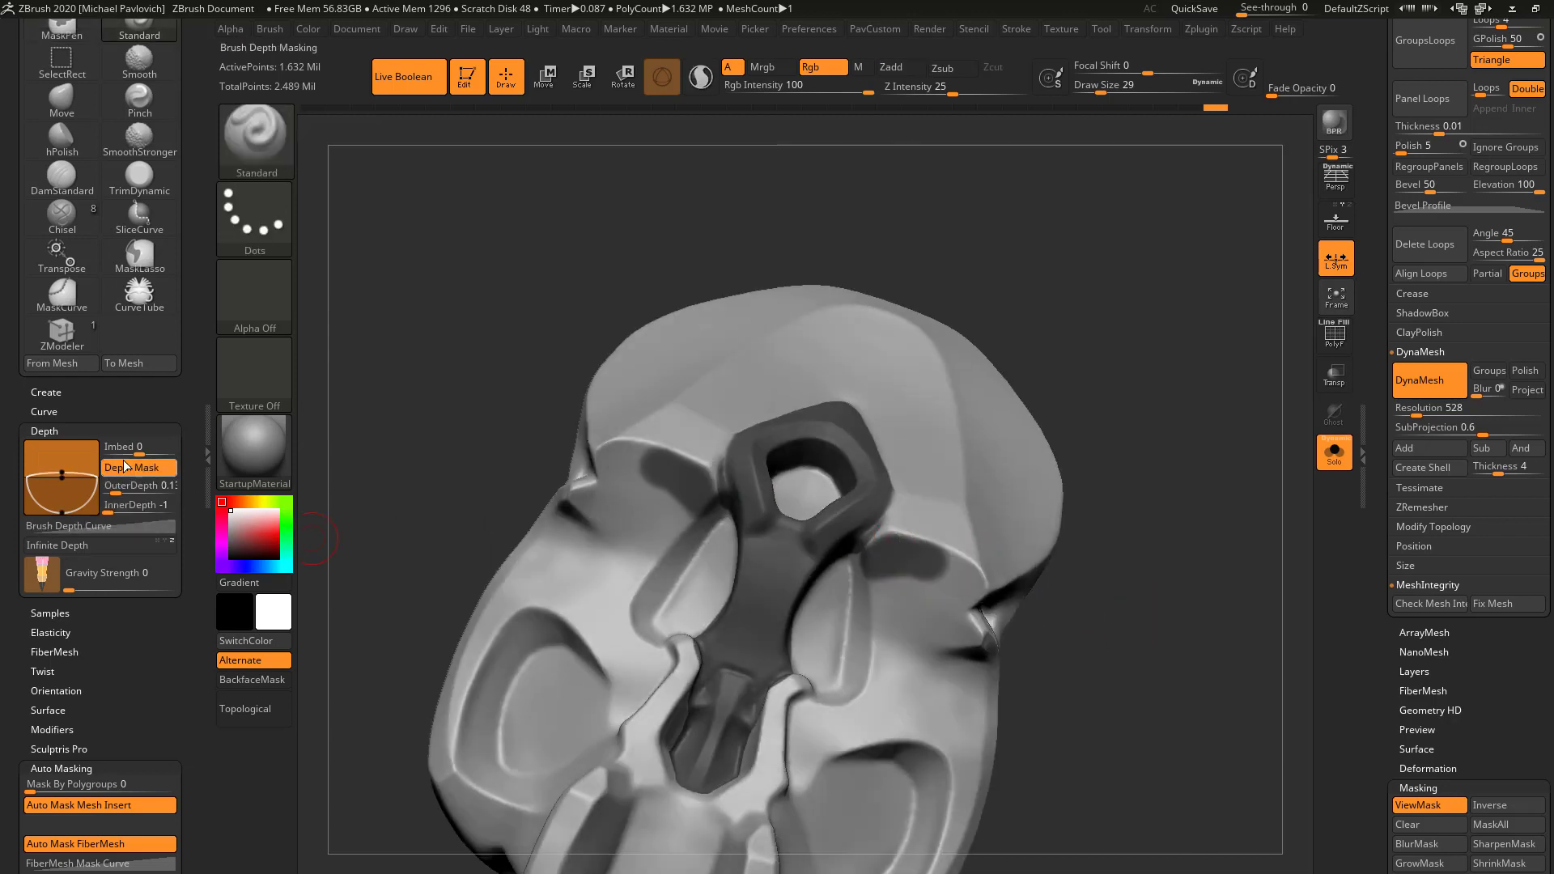
# - Try a mask stroke in the hollow beside the central strip, and undo the test strokes
pyautogui.click(70, 462)
pyautogui.hotkey('ctrl', 'z')
pyautogui.moveTo(842, 586)
pyautogui.keyDown('ctrl'); pyautogui.mouseDown()
pyautogui.moveTo(836, 653)
pyautogui.moveTo(856, 643)
pyautogui.moveTo(862, 593)
pyautogui.mouseUp(); pyautogui.keyUp('ctrl')
pyautogui.hotkey('ctrl', 'z')
pyautogui.hotkey('ctrl', 'z')
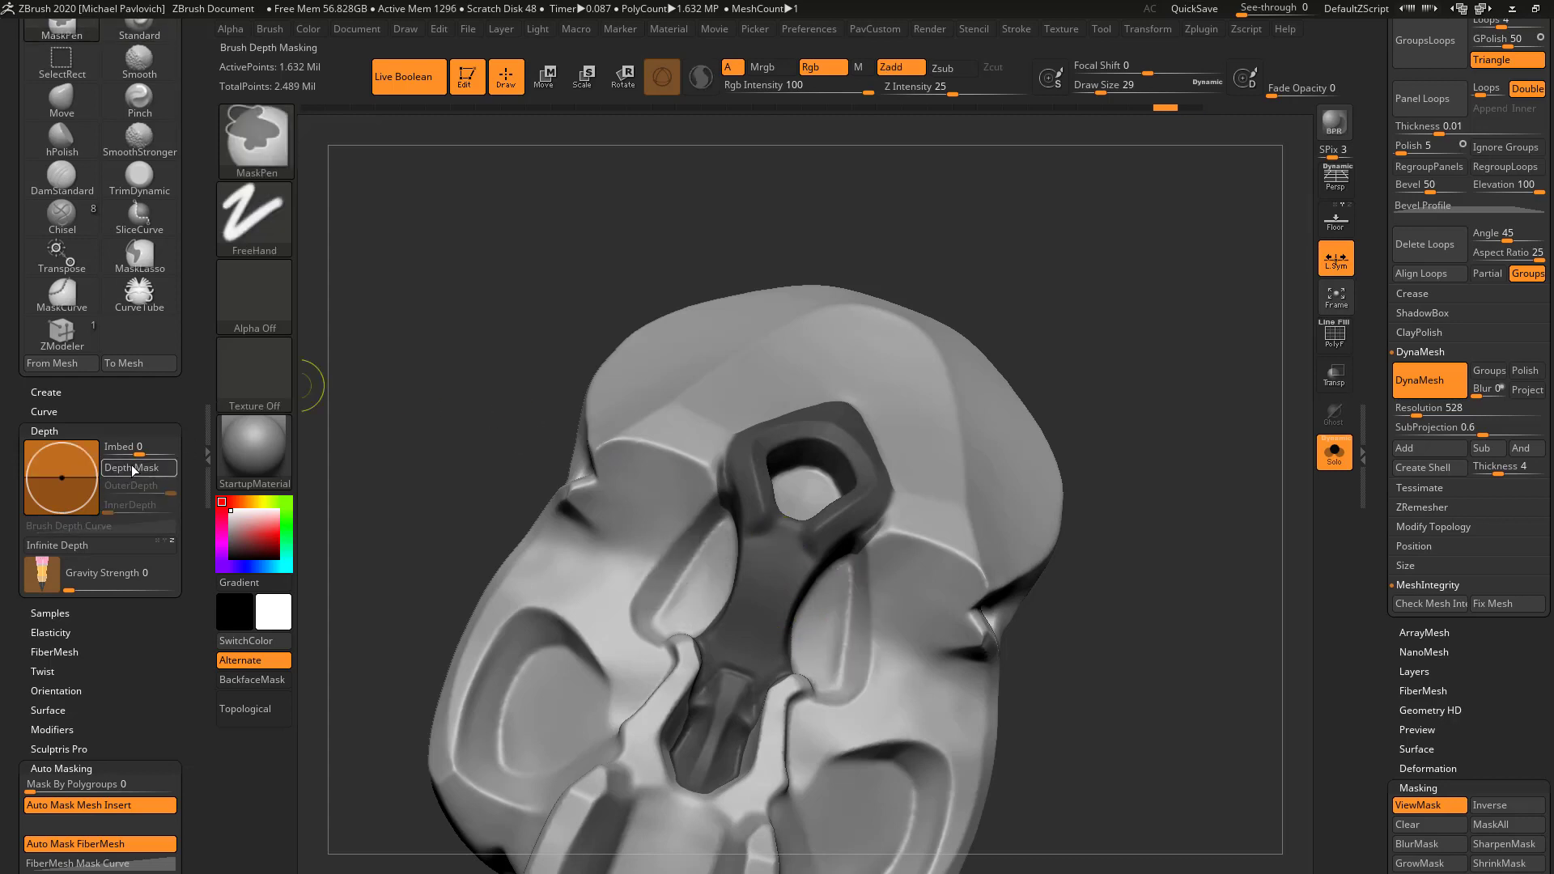
# - Turn on Depth Mask for the MaskPen brush with a low outer depth, and test it inside the side hollows
pyautogui.click(136, 469)
pyautogui.click(126, 471)
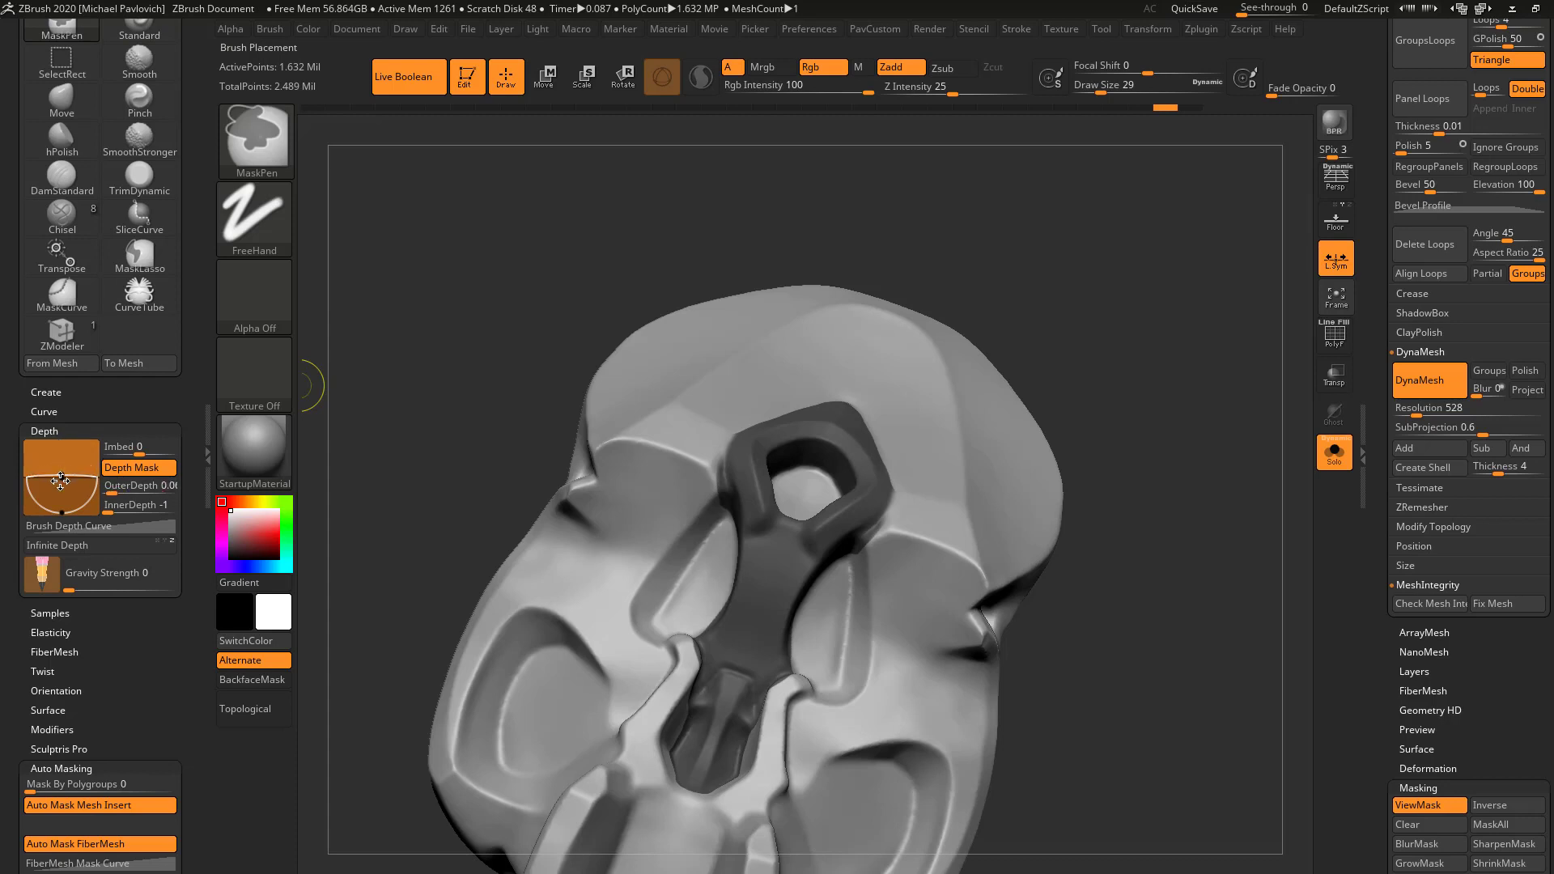
pyautogui.keyDown('ctrl'); pyautogui.moveTo(830, 627); pyautogui.dragTo(834, 659); pyautogui.keyUp('ctrl')
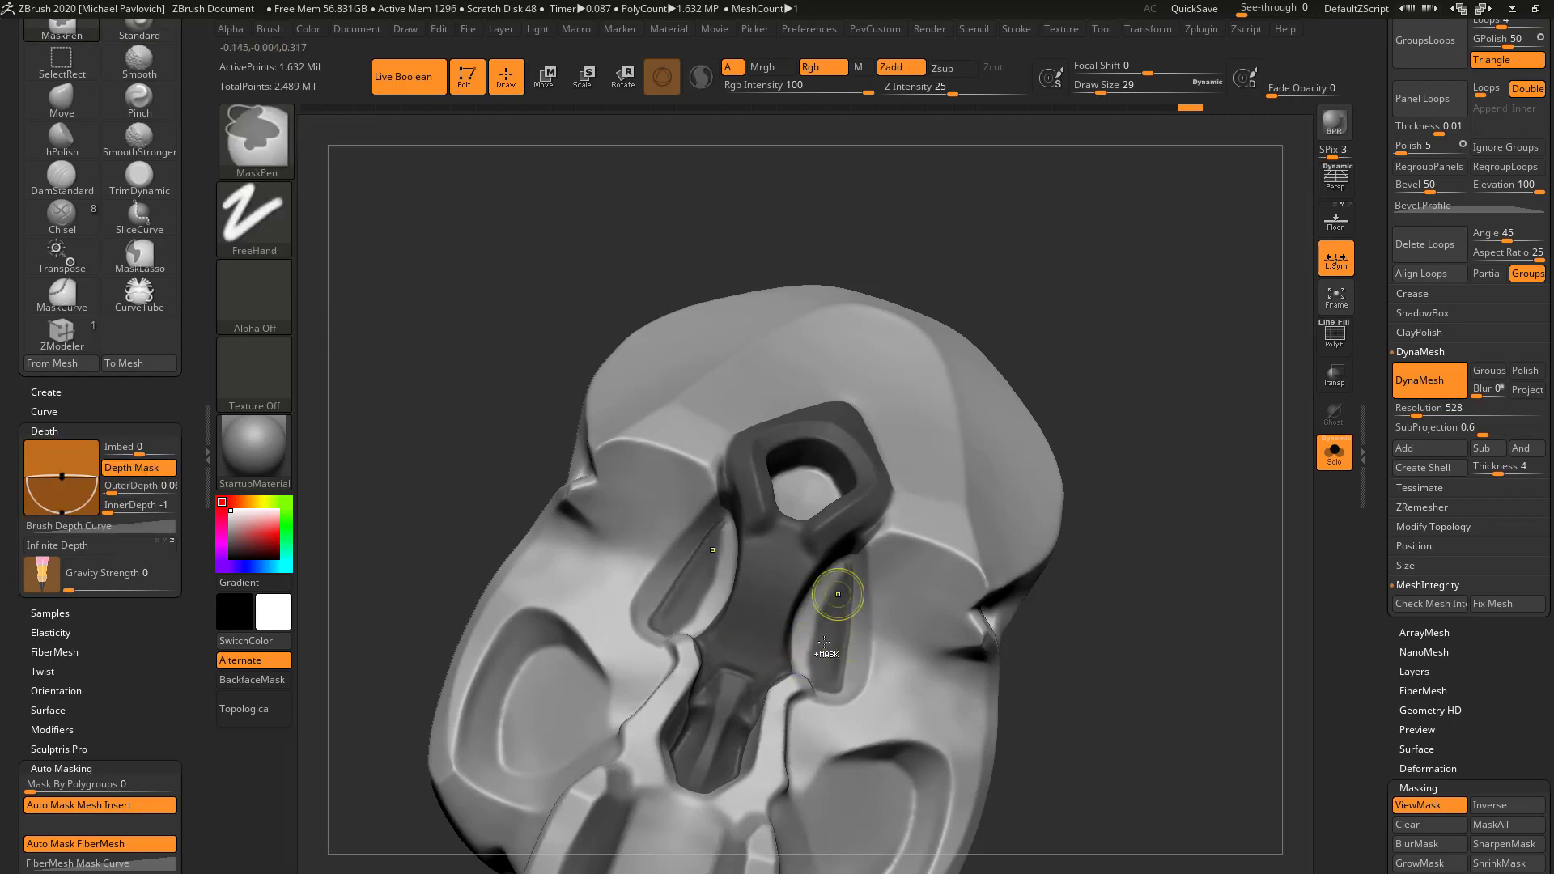
pyautogui.hotkey('ctrl', 'z')
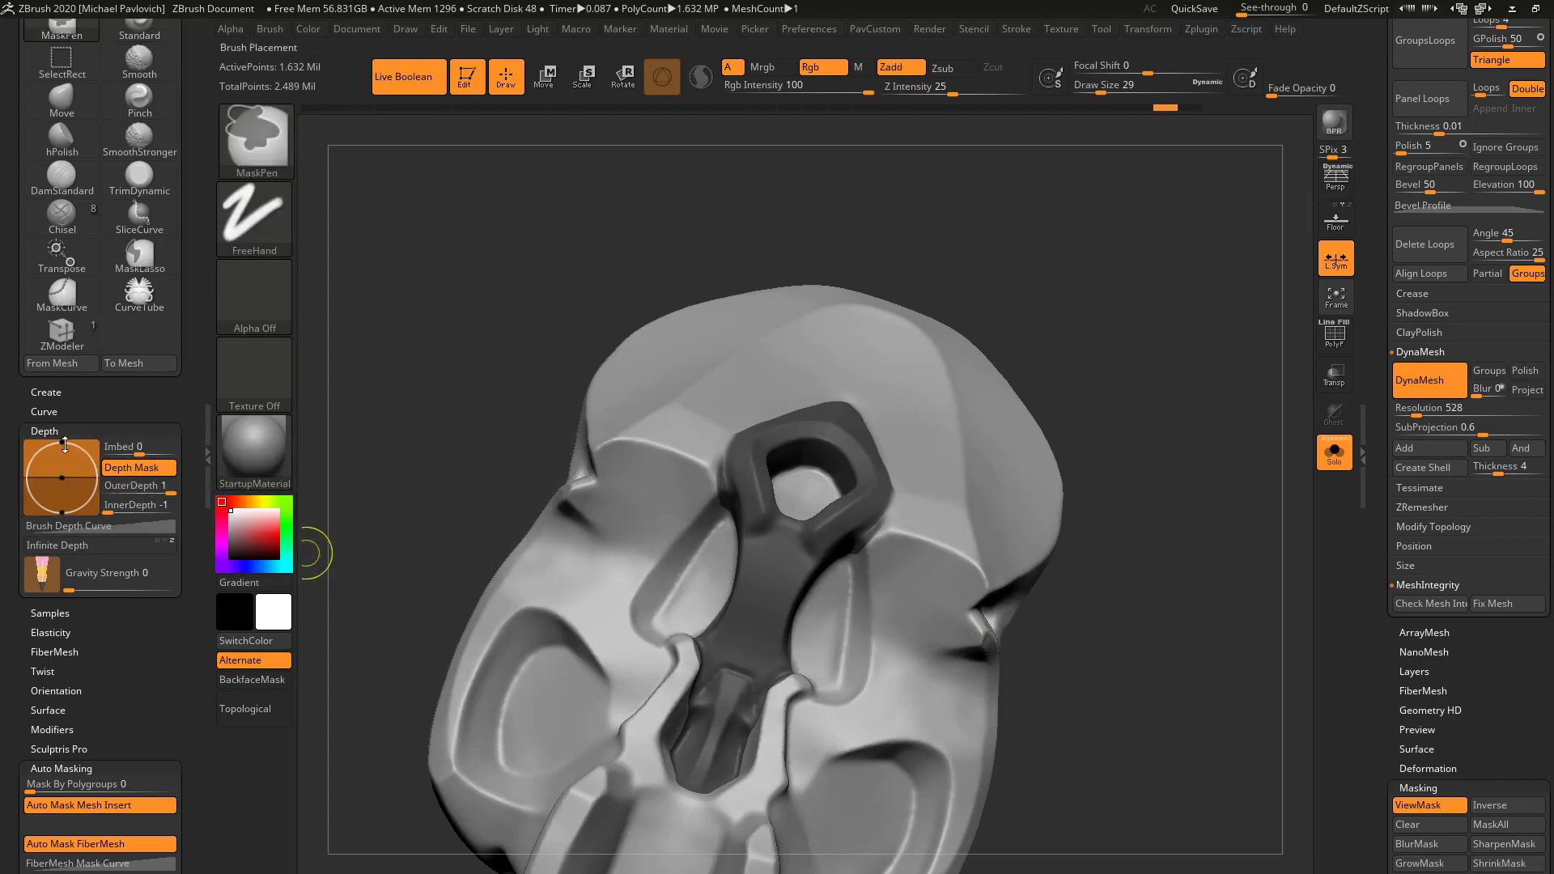
# - Reverse the MaskPen depth range by bringing the inner depth near 0, and test mask strokes on the hollow's raised edge
pyautogui.moveTo(65, 444); pyautogui.dragTo(61, 481)
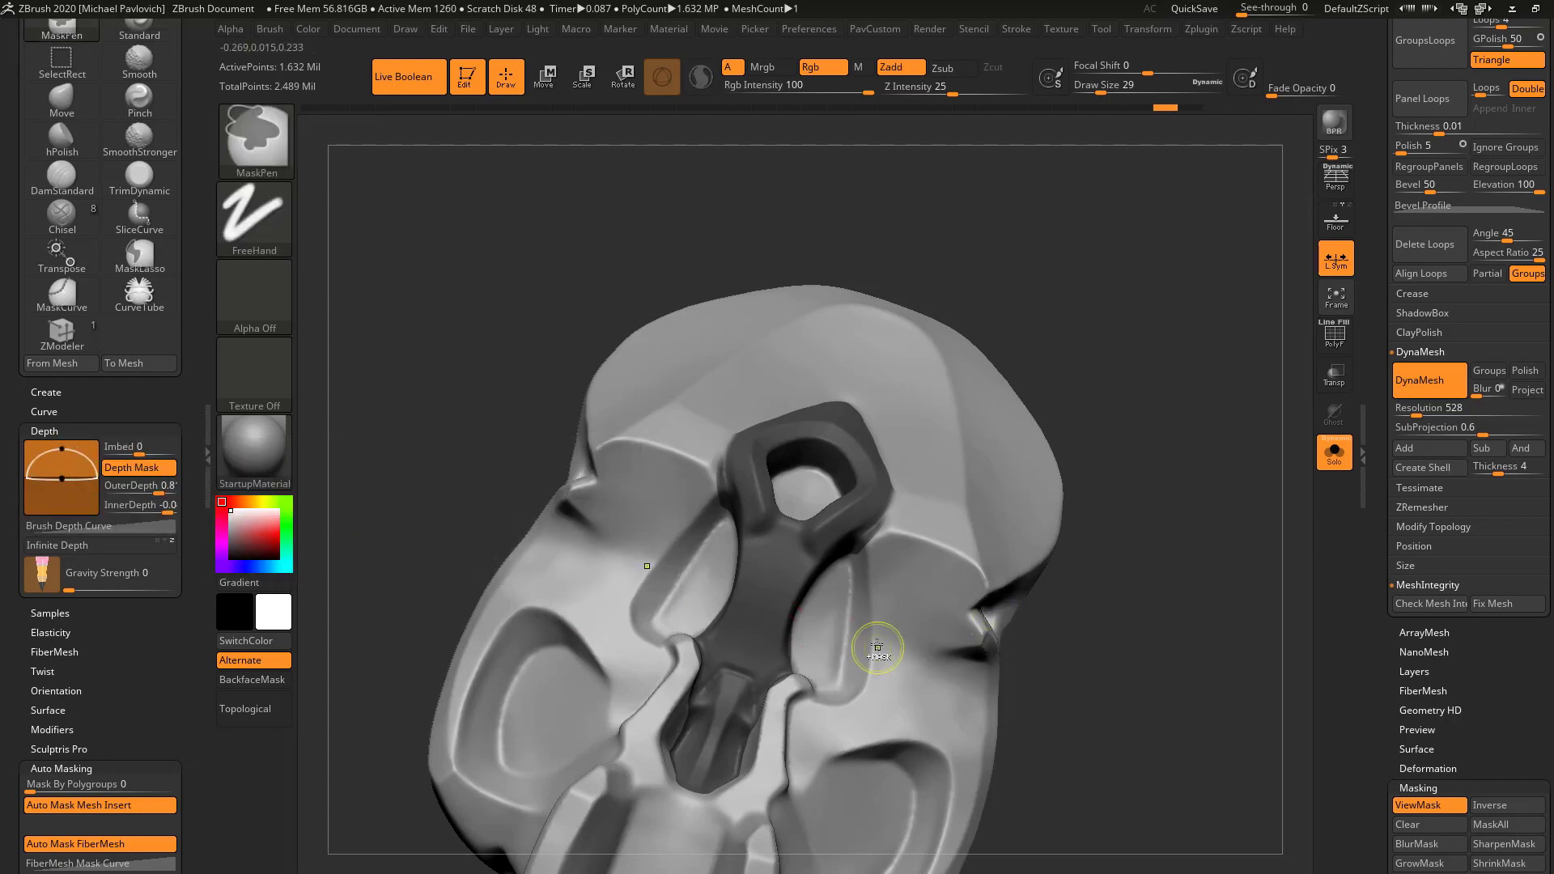
pyautogui.moveTo(882, 639)
pyautogui.keyDown('ctrl'); pyautogui.mouseDown()
pyautogui.moveTo(865, 658)
pyautogui.moveTo(860, 571)
pyautogui.moveTo(890, 576)
pyautogui.moveTo(871, 702)
pyautogui.mouseUp(); pyautogui.keyUp('ctrl')
pyautogui.hotkey('ctrl', 'z')
pyautogui.moveTo(1133, 498); pyautogui.dragTo(1180, 502)
pyautogui.hotkey('ctrl', 'z')
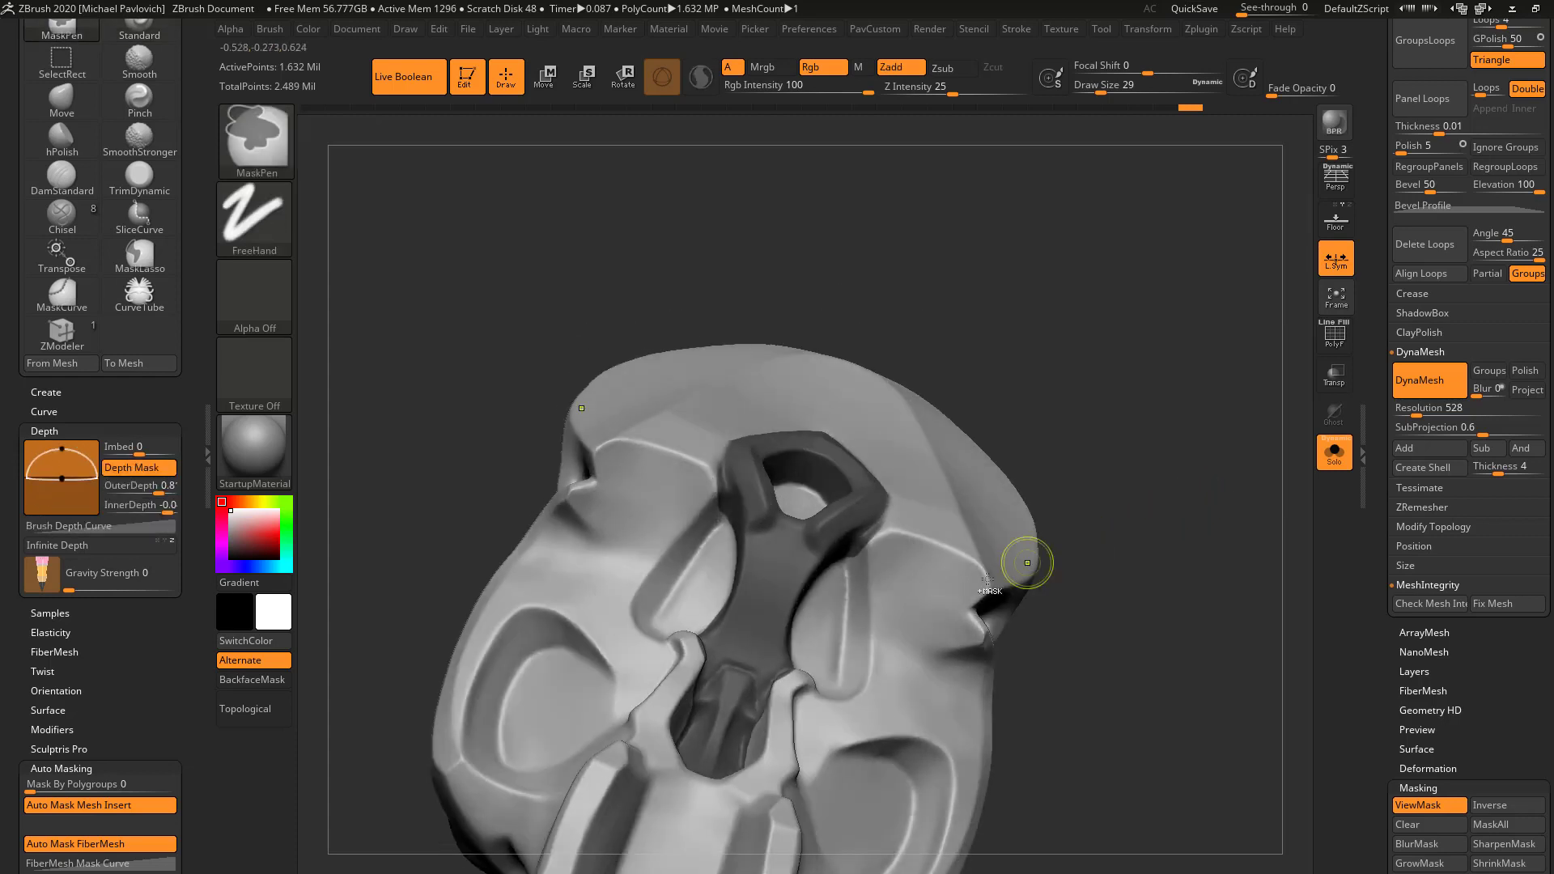
# - Turn on BackfaceMask for the MaskPen brush and test a mask stroke on the bone ledge beside the skull opening
pyautogui.click(250, 678)
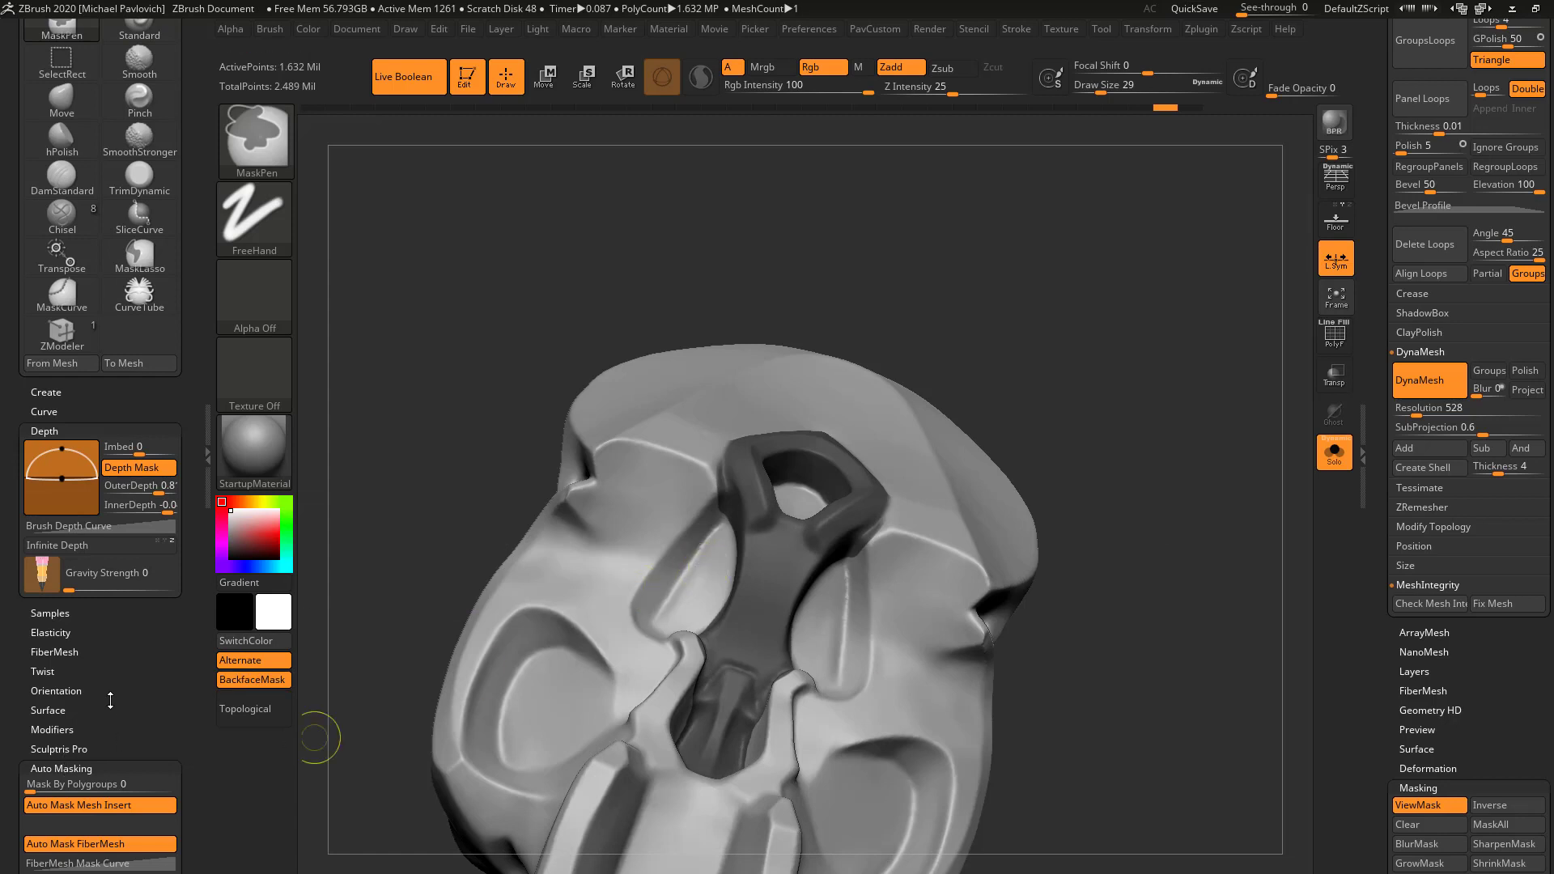
pyautogui.moveTo(122, 693); pyautogui.dragTo(123, 417)
pyautogui.moveTo(1096, 527)
pyautogui.mouseDown()
pyautogui.moveTo(1150, 443)
pyautogui.moveTo(1137, 482)
pyautogui.mouseUp()
pyautogui.keyDown('ctrl'); pyautogui.moveTo(877, 590); pyautogui.dragTo(882, 595); pyautogui.keyUp('ctrl')
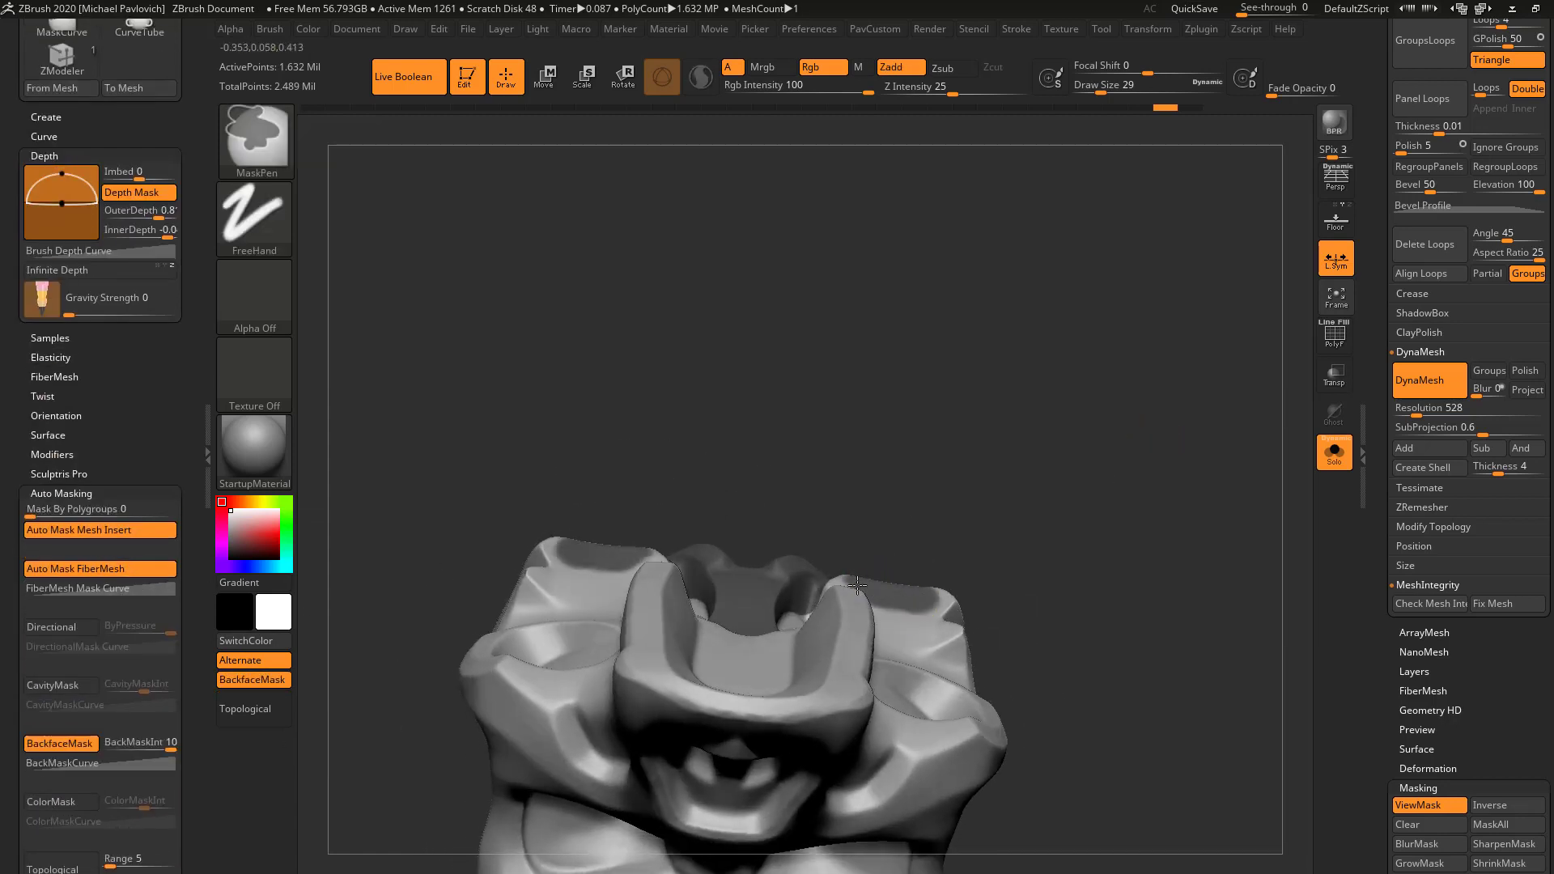
pyautogui.moveTo(1145, 486); pyautogui.dragTo(929, 541)
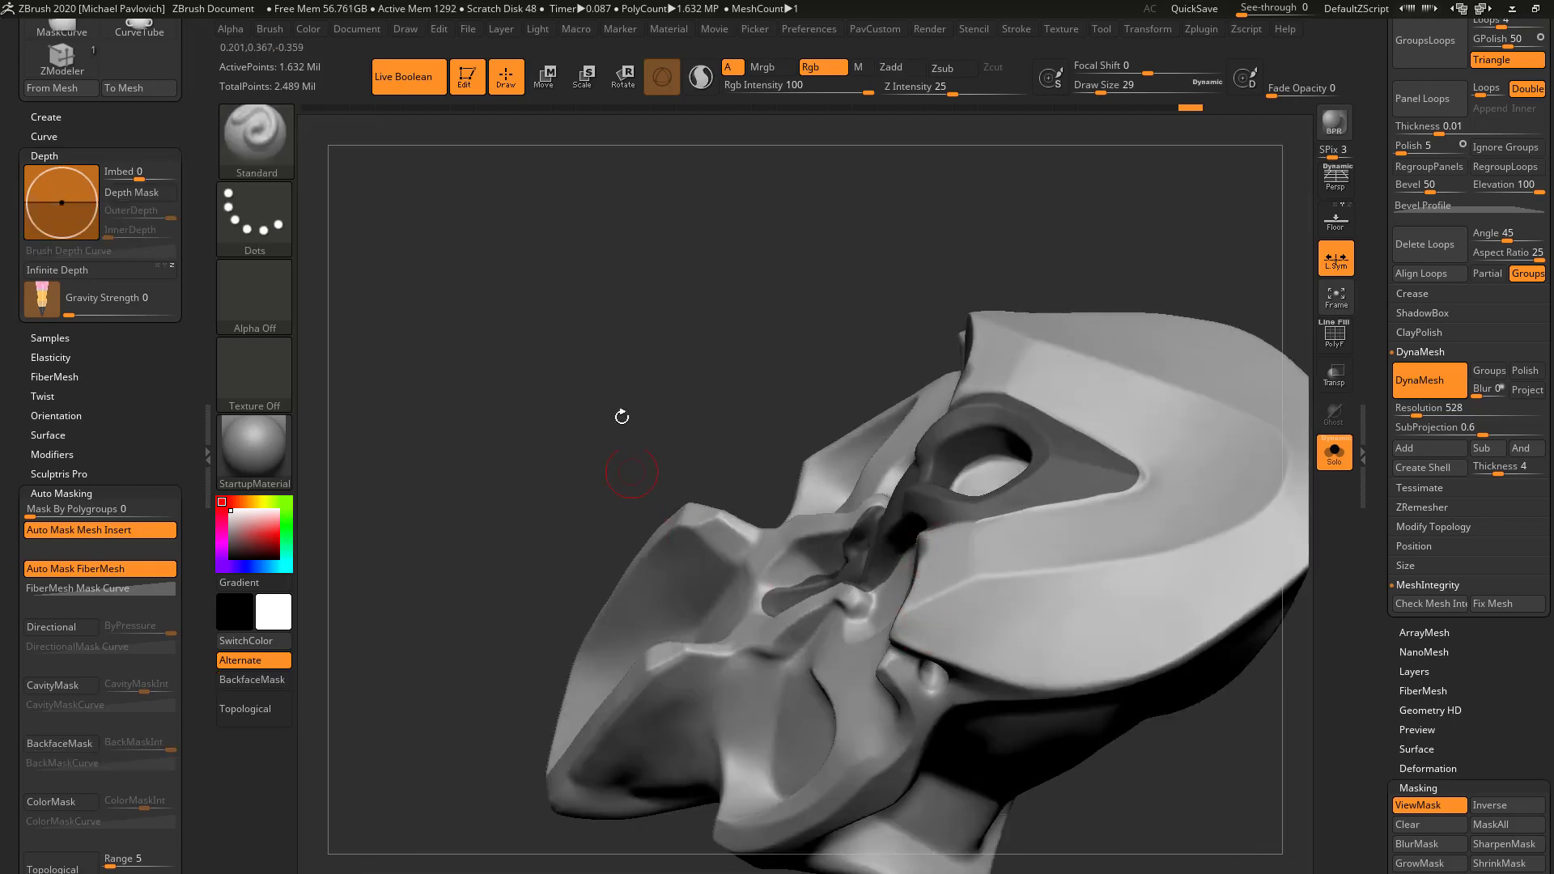
pyautogui.moveTo(621, 416); pyautogui.dragTo(989, 451)
pyautogui.moveTo(1024, 548); pyautogui.dragTo(890, 588)
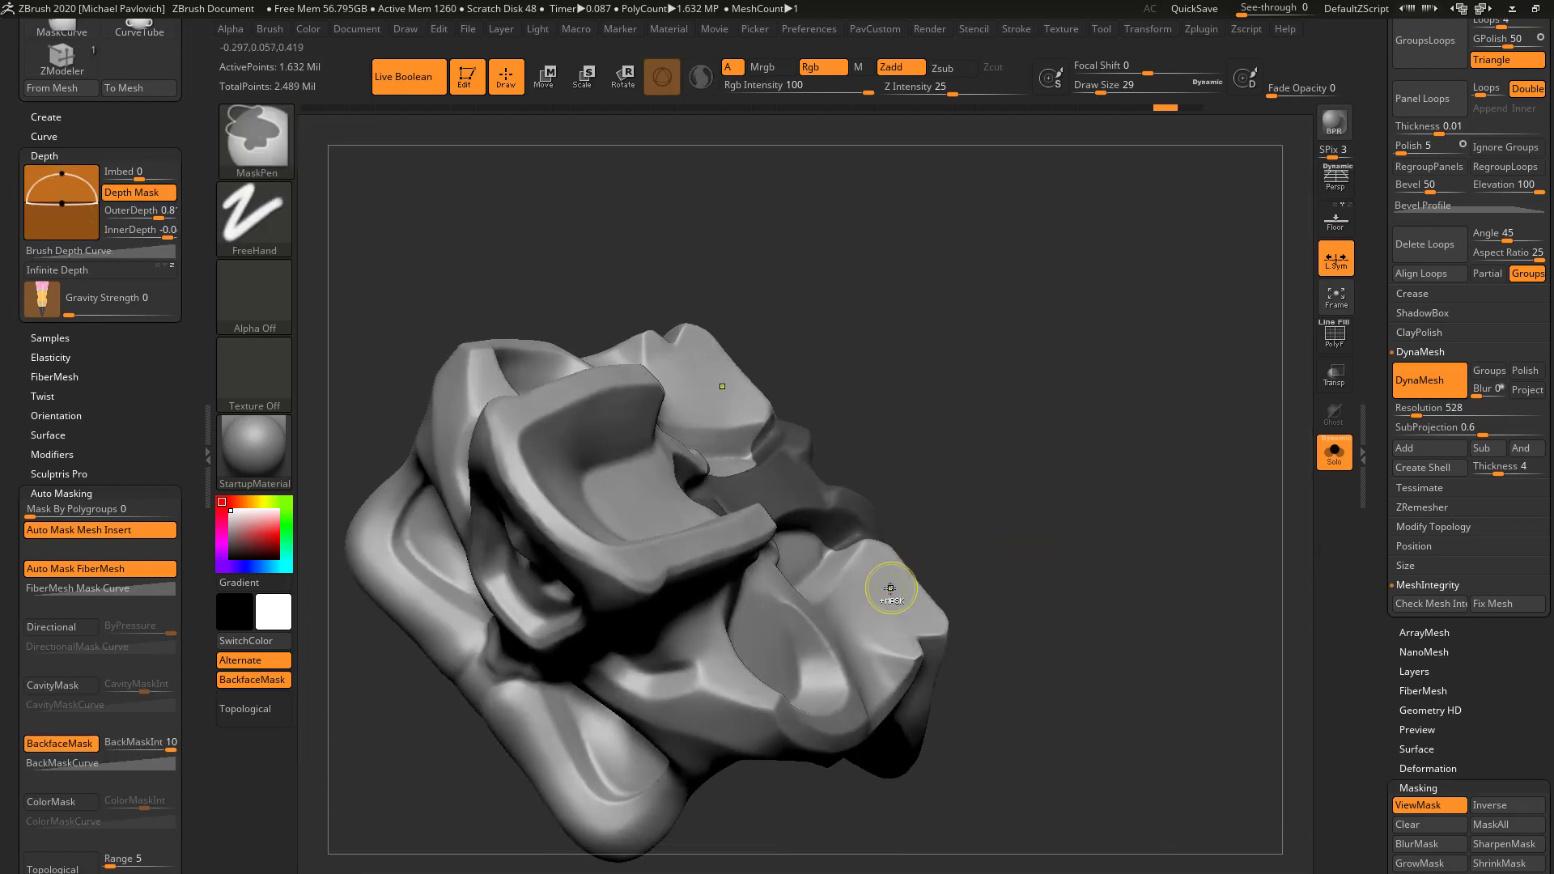
# - Touch up the mask along the edge of the dark central strip beside the skull opening
pyautogui.moveTo(1121, 531); pyautogui.dragTo(942, 597)
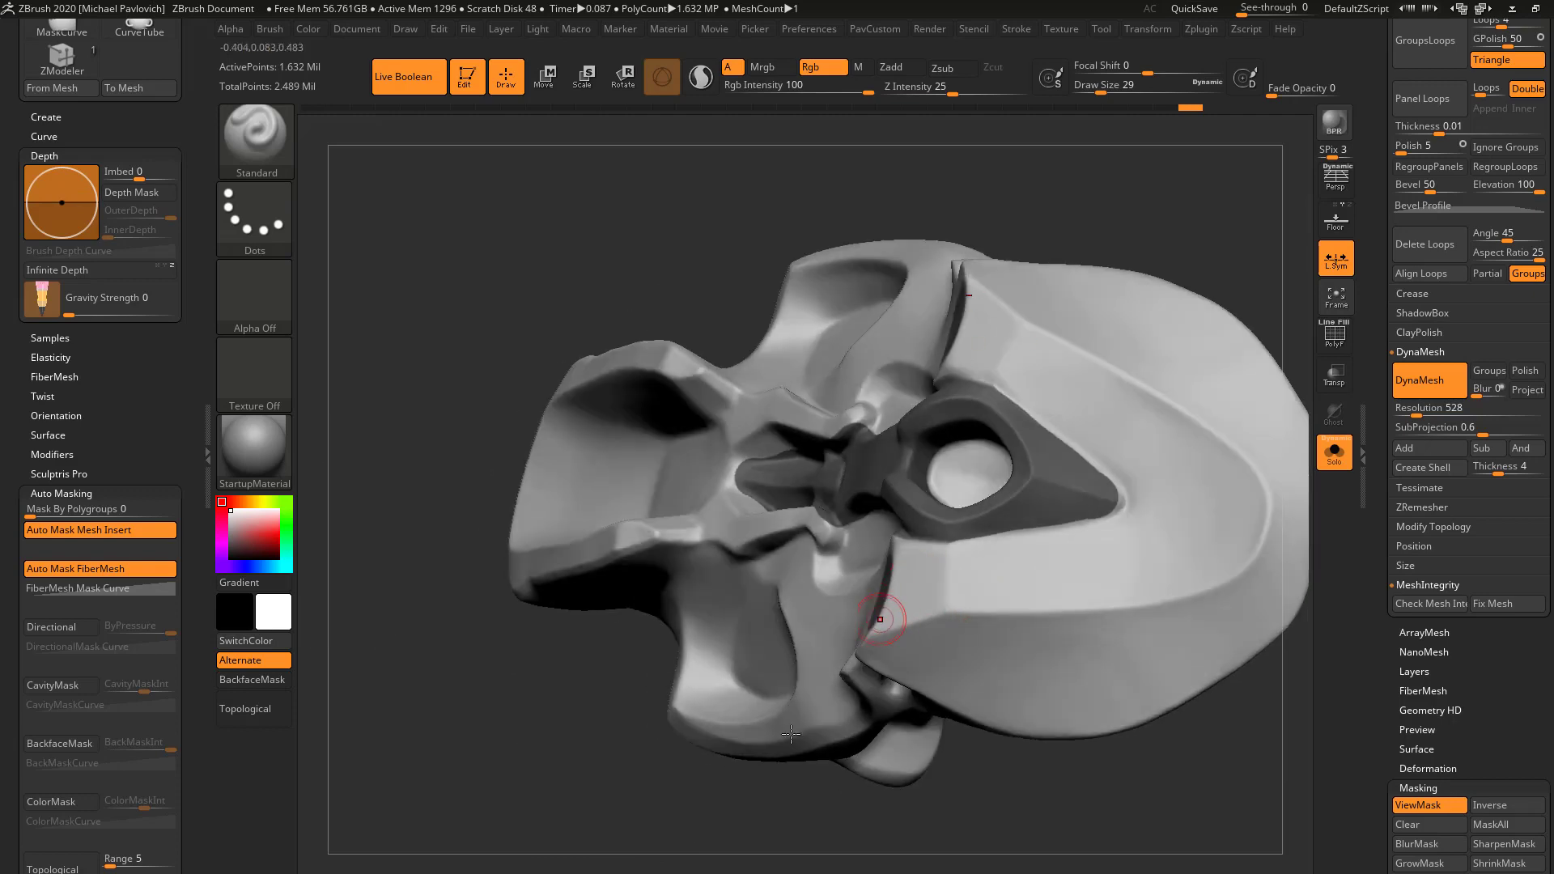
pyautogui.moveTo(665, 838)
pyautogui.mouseDown()
pyautogui.moveTo(735, 864)
pyautogui.moveTo(823, 775)
pyautogui.moveTo(880, 510)
pyautogui.mouseUp()
pyautogui.moveTo(1021, 242); pyautogui.dragTo(1048, 354)
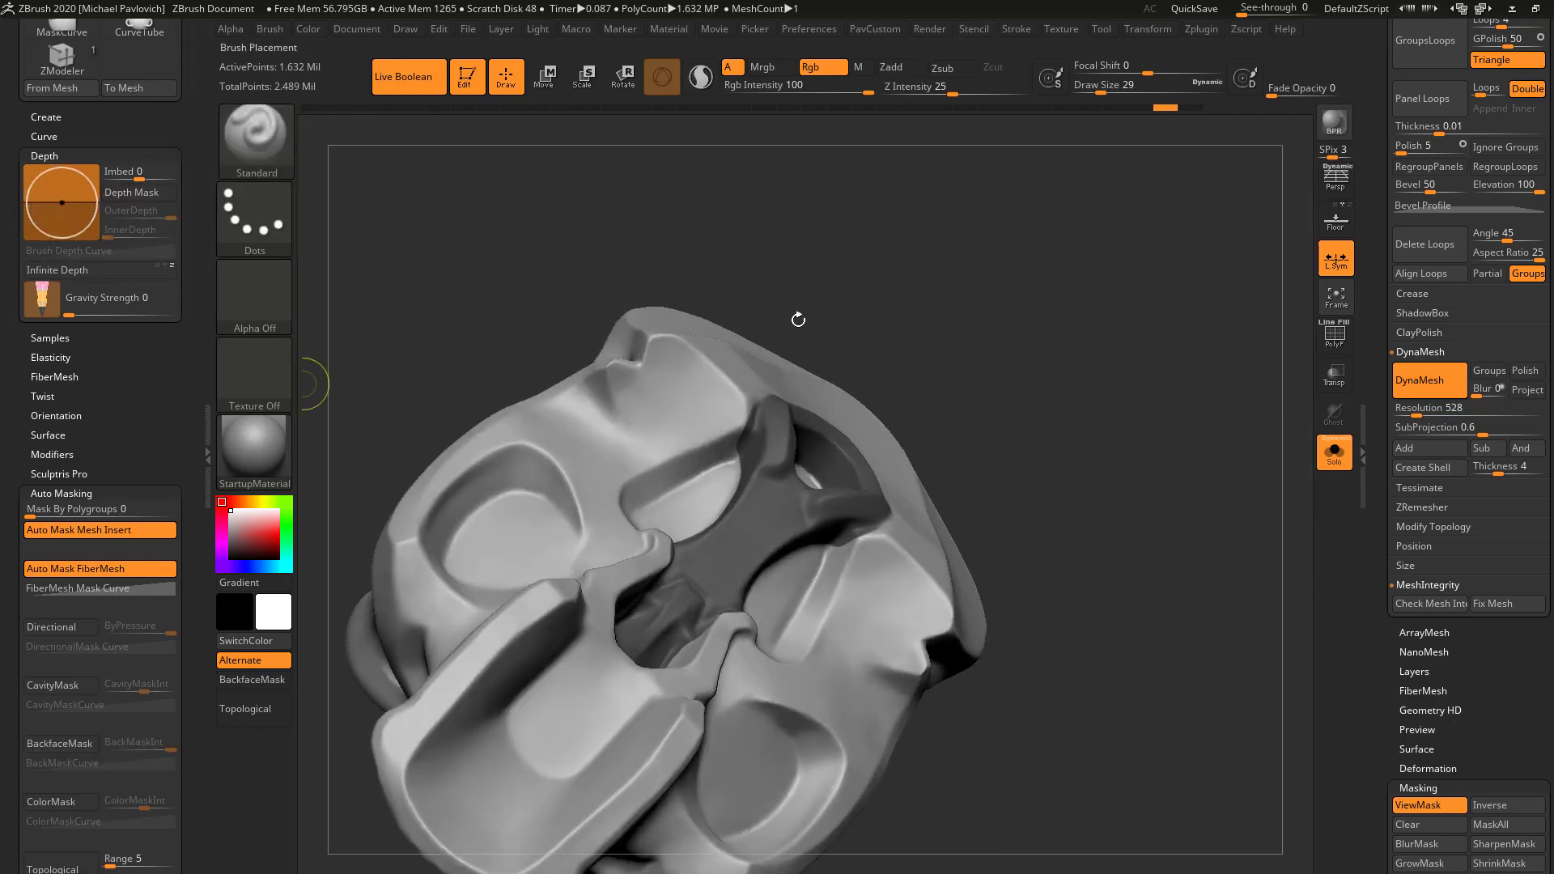
pyautogui.moveTo(798, 319)
pyautogui.mouseDown()
pyautogui.moveTo(1144, 388)
pyautogui.moveTo(935, 563)
pyautogui.mouseUp()
pyautogui.press('ctrl')
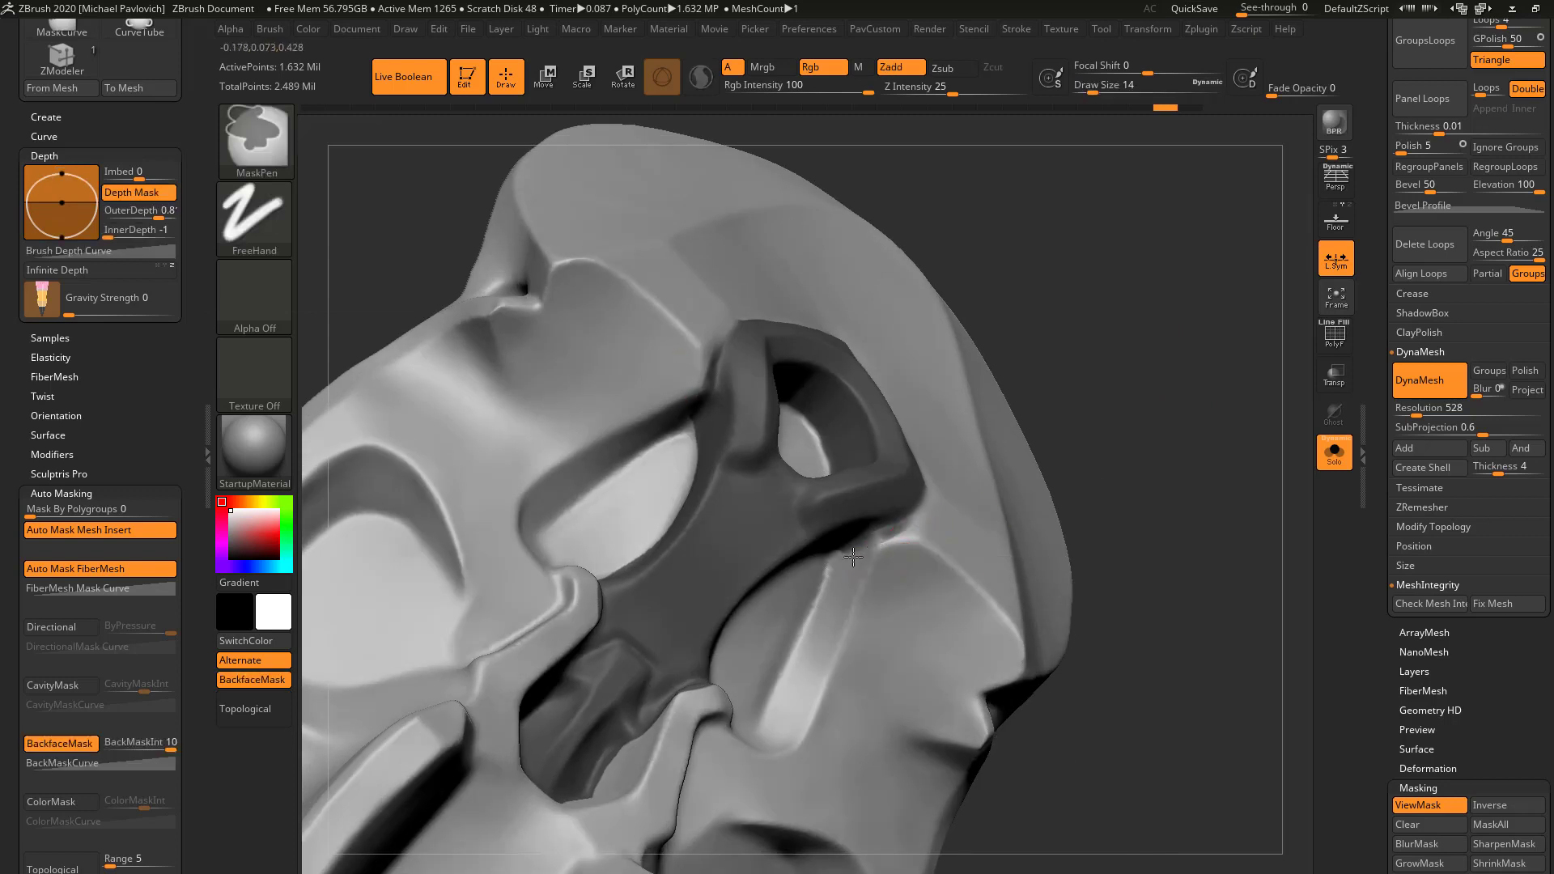
pyautogui.keyDown('ctrl'); pyautogui.moveTo(901, 535); pyautogui.dragTo(922, 518); pyautogui.keyUp('ctrl')
pyautogui.moveTo(1150, 486); pyautogui.dragTo(1076, 454)
pyautogui.keyDown('ctrl'); pyautogui.moveTo(926, 531); pyautogui.dragTo(943, 510); pyautogui.keyUp('ctrl')
# - Inspect the mask around the opening's rim and in the narrow cavity, undoing and redoing the last mask change
pyautogui.moveTo(1221, 659)
pyautogui.mouseDown()
pyautogui.moveTo(1240, 547)
pyautogui.moveTo(1003, 475)
pyautogui.mouseUp()
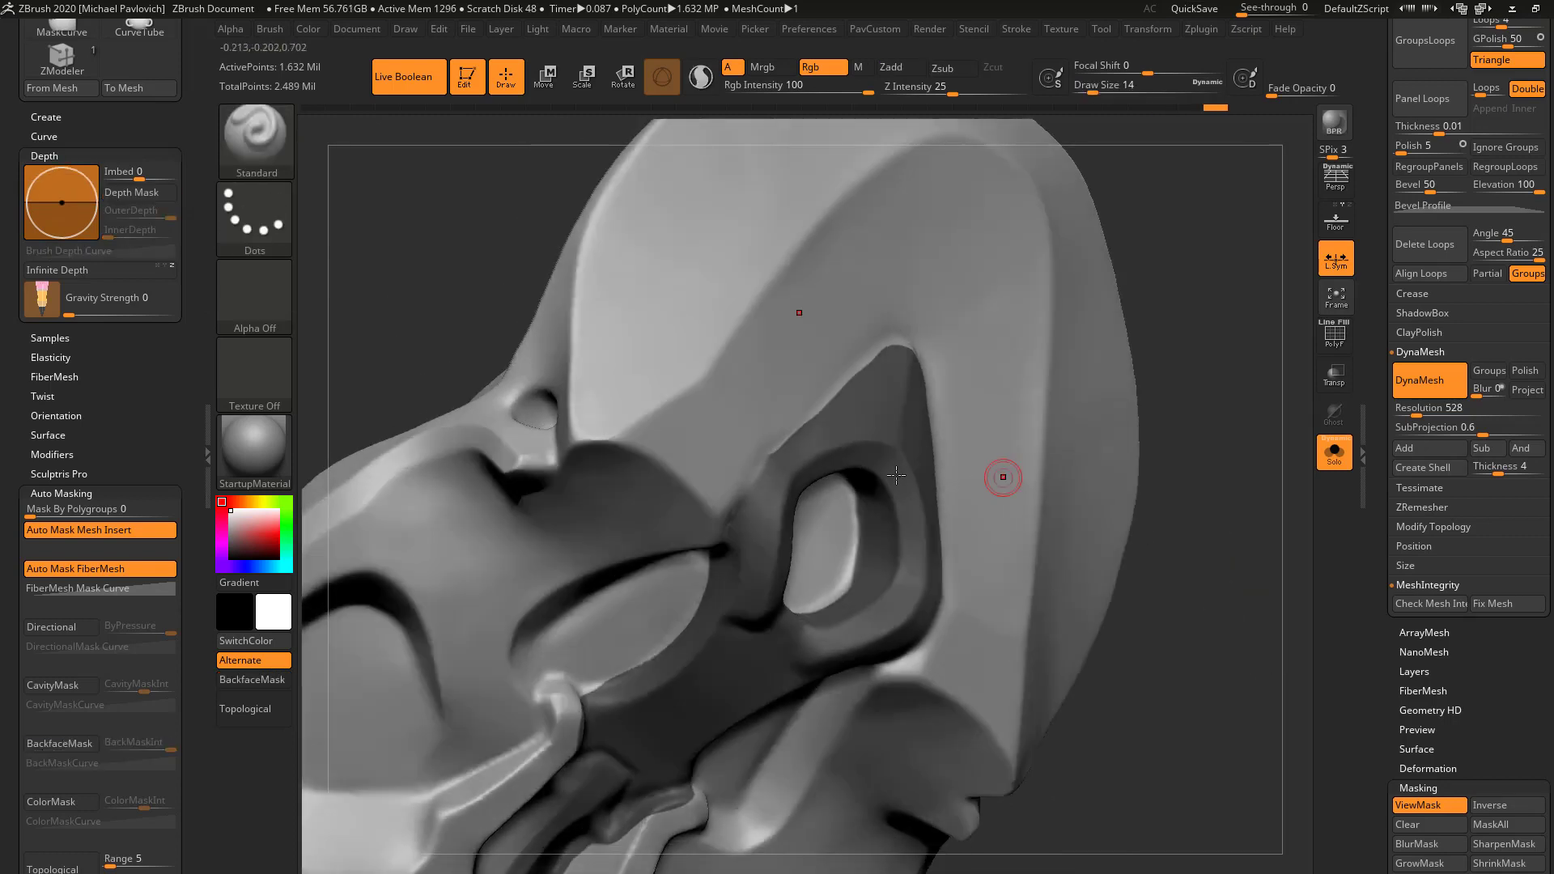
pyautogui.press('ctrl')
pyautogui.moveTo(870, 466)
pyautogui.keyDown('ctrl'); pyautogui.mouseDown(button='right')
pyautogui.moveTo(1197, 499)
pyautogui.moveTo(1159, 371)
pyautogui.moveTo(931, 477)
pyautogui.mouseUp(button='right'); pyautogui.keyUp('ctrl')
pyautogui.hotkey('ctrl', 'z')
pyautogui.moveTo(801, 459); pyautogui.dragTo(792, 409, button='right')
pyautogui.press('ctrl')
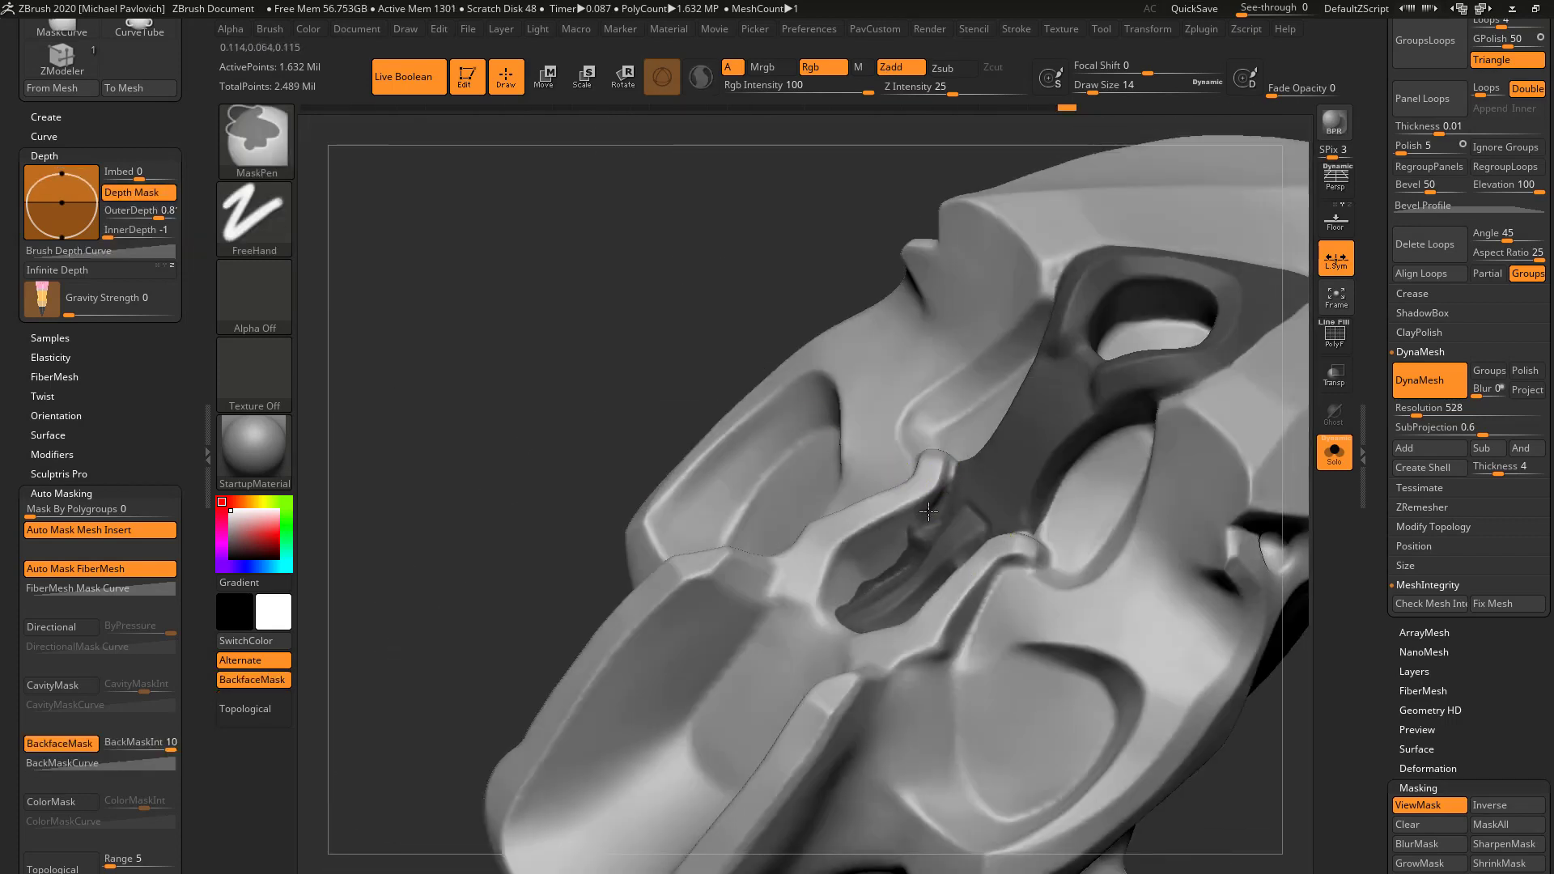
pyautogui.moveTo(936, 484); pyautogui.dragTo(923, 527, button='right')
pyautogui.hotkey('ctrl', 'shift', 'z')
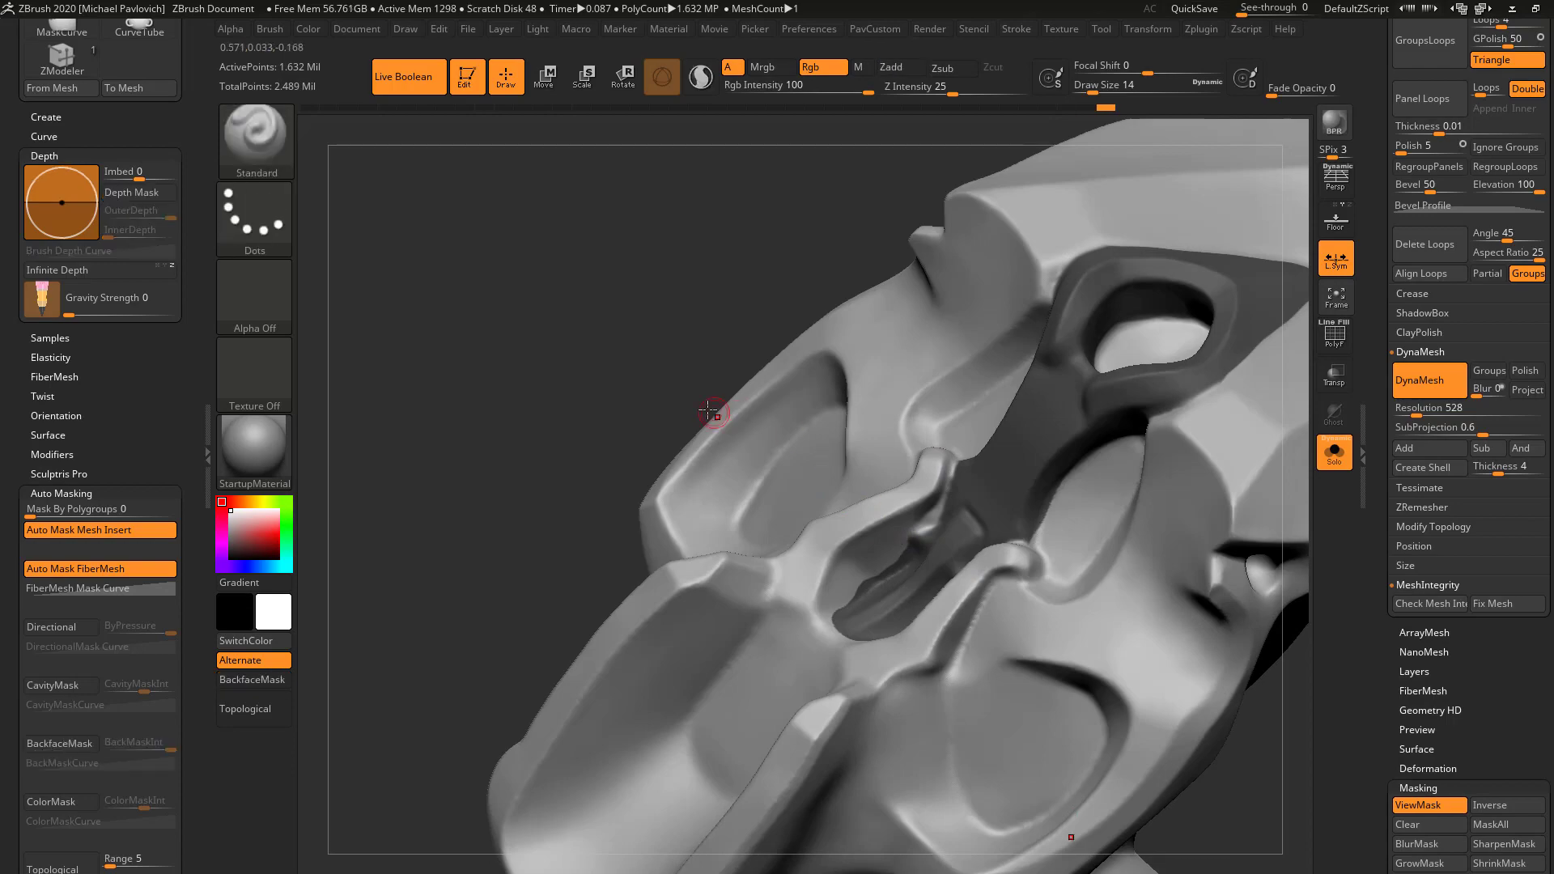
# - Turn on the polyframe display, try turning the masked area into its own polygroup, and undo the grouping
pyautogui.moveTo(718, 409)
pyautogui.mouseDown()
pyautogui.moveTo(718, 277)
pyautogui.moveTo(1123, 584)
pyautogui.moveTo(1144, 496)
pyautogui.moveTo(1281, 484)
pyautogui.mouseUp()
pyautogui.click(1333, 345)
pyautogui.keyDown('alt'); pyautogui.moveTo(1190, 453); pyautogui.dragTo(1232, 507); pyautogui.keyUp('alt')
pyautogui.hotkey('ctrl', 'w')
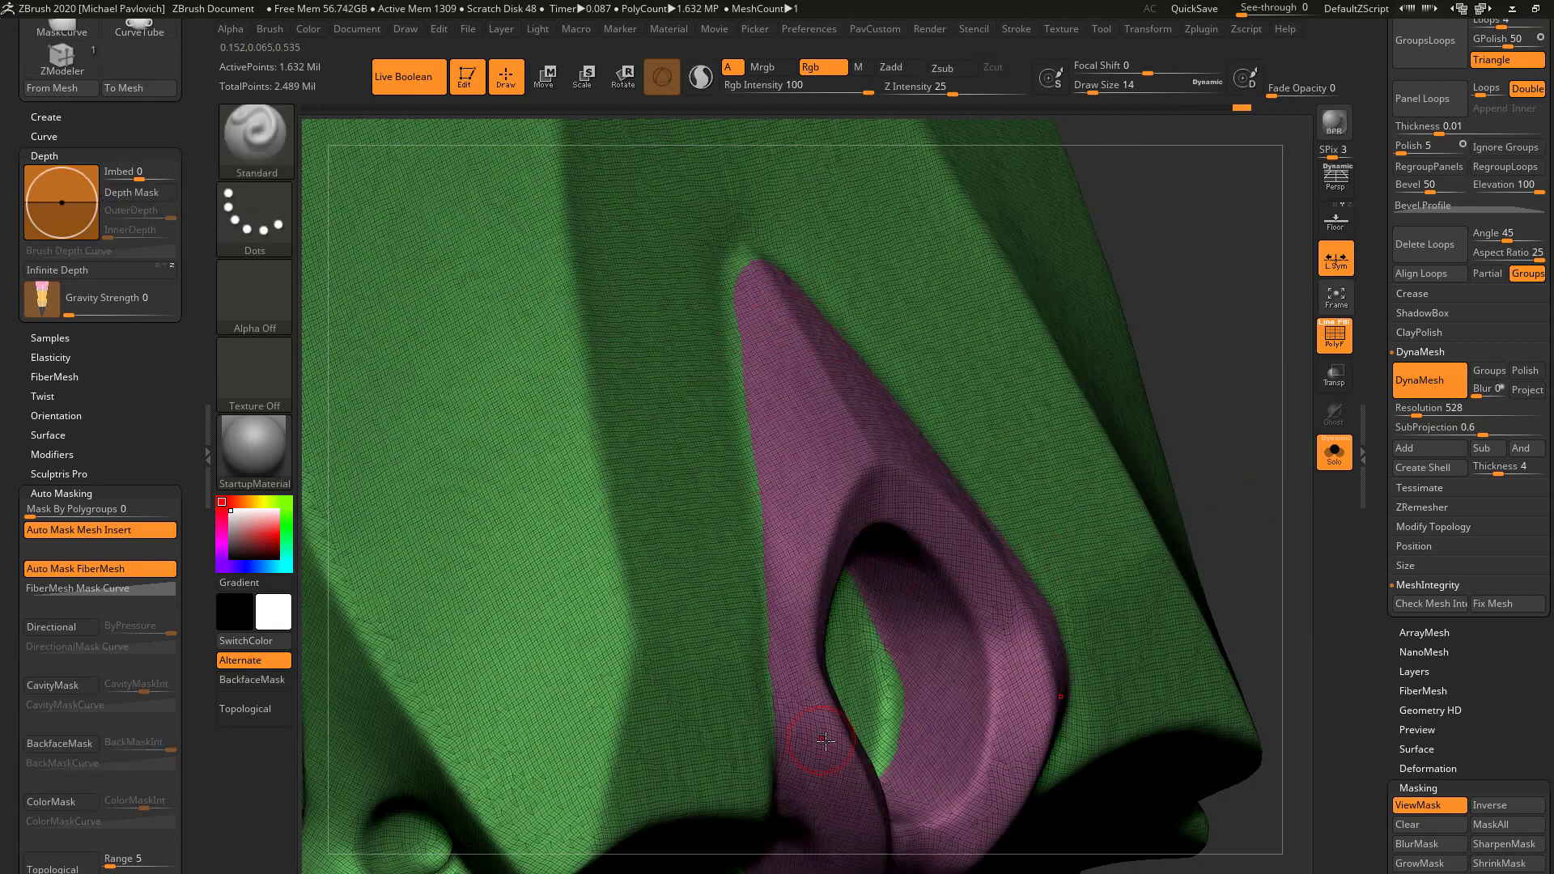
pyautogui.hotkey('ctrl', 'z')
# - Reduce the draw size to 7 and try to insert an edge loop along the masked border
pyautogui.press('s')
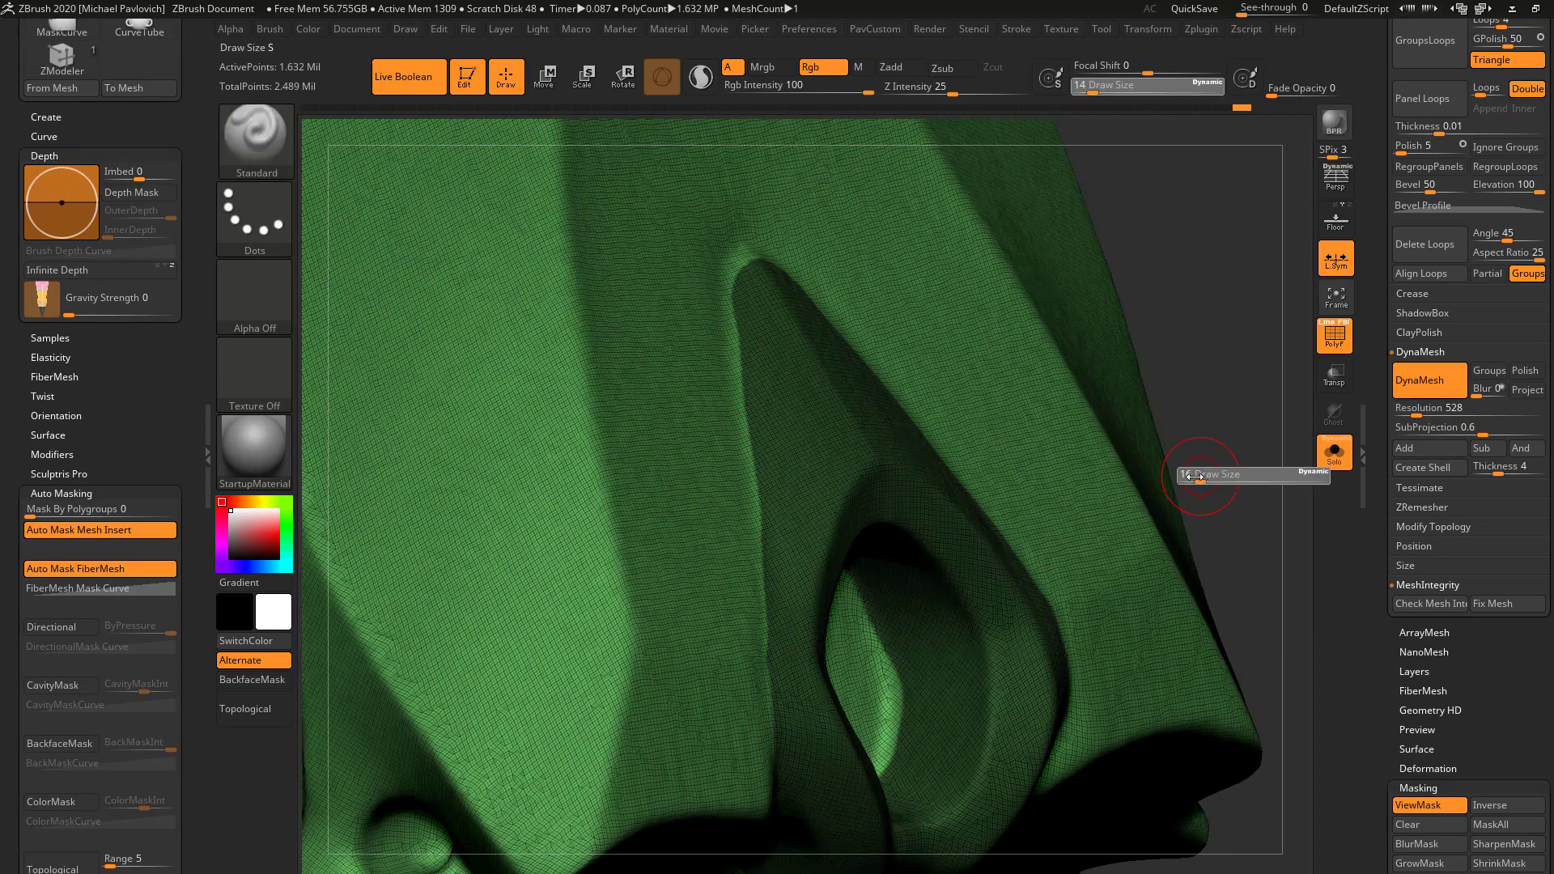
pyautogui.moveTo(1386, 632)
pyautogui.mouseDown()
pyautogui.moveTo(1396, 547)
pyautogui.moveTo(1389, 616)
pyautogui.mouseUp()
pyautogui.press('shift')
pyautogui.scroll(10, 1401, 561)
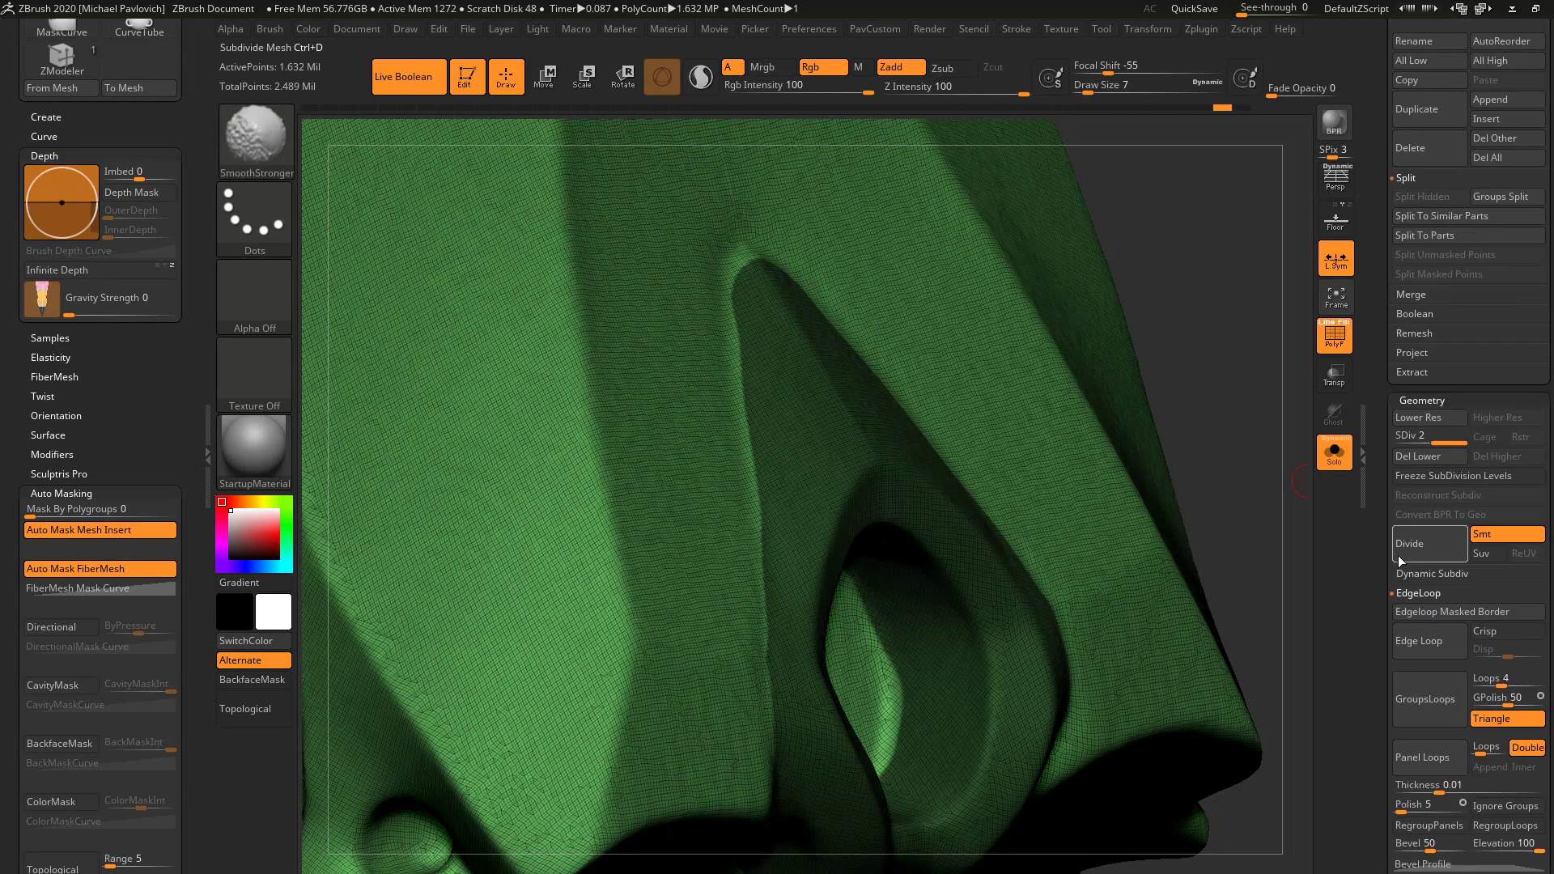
pyautogui.click(1439, 614)
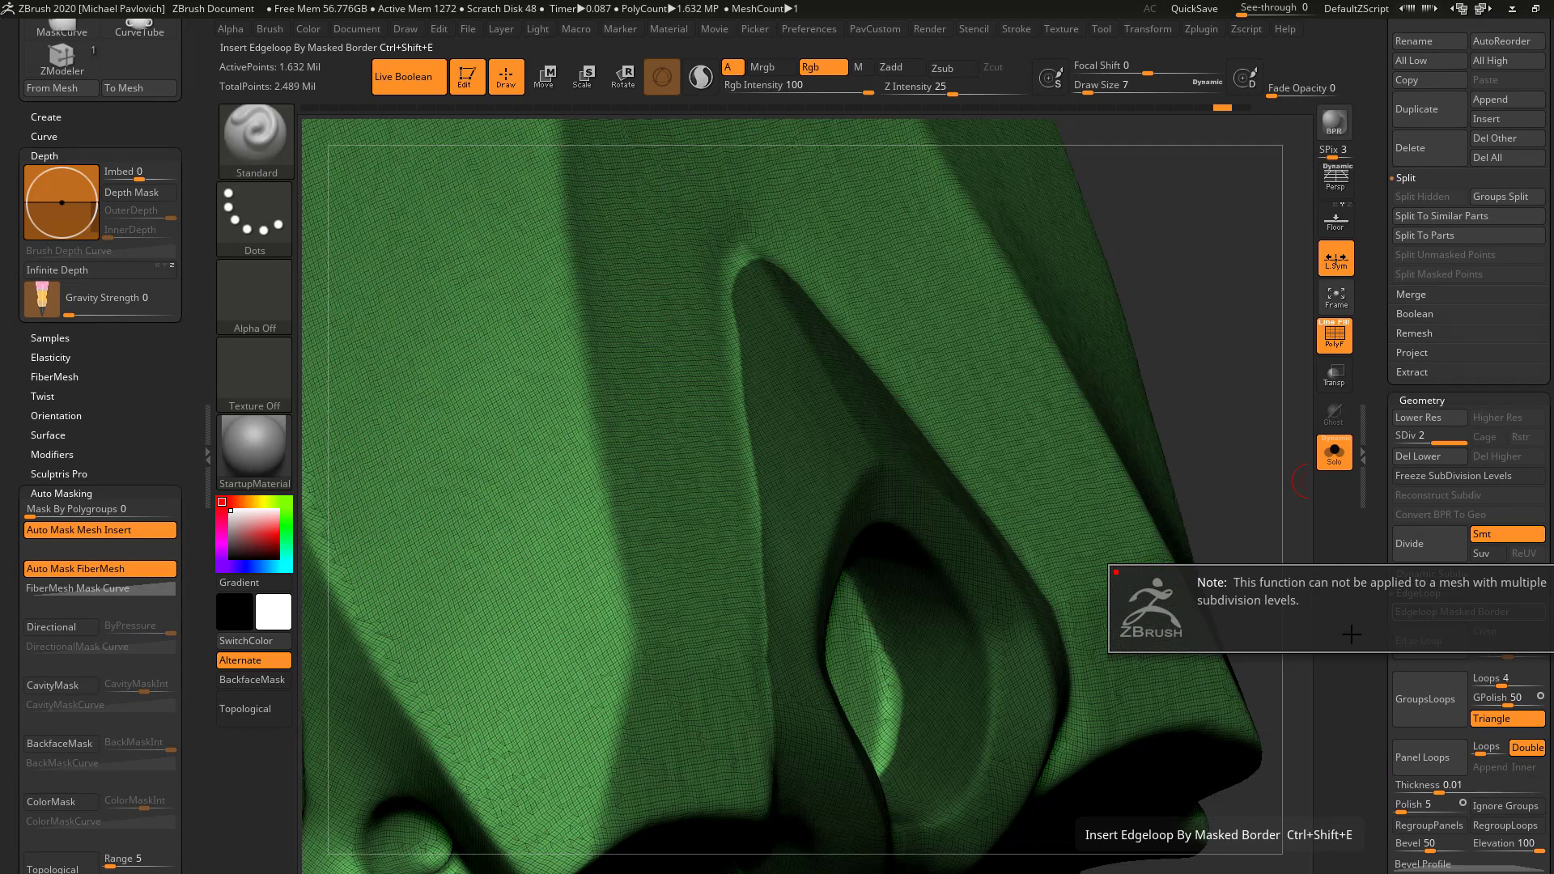
# - Set the skull mesh to subdivision level 1
pyautogui.click(1412, 437)
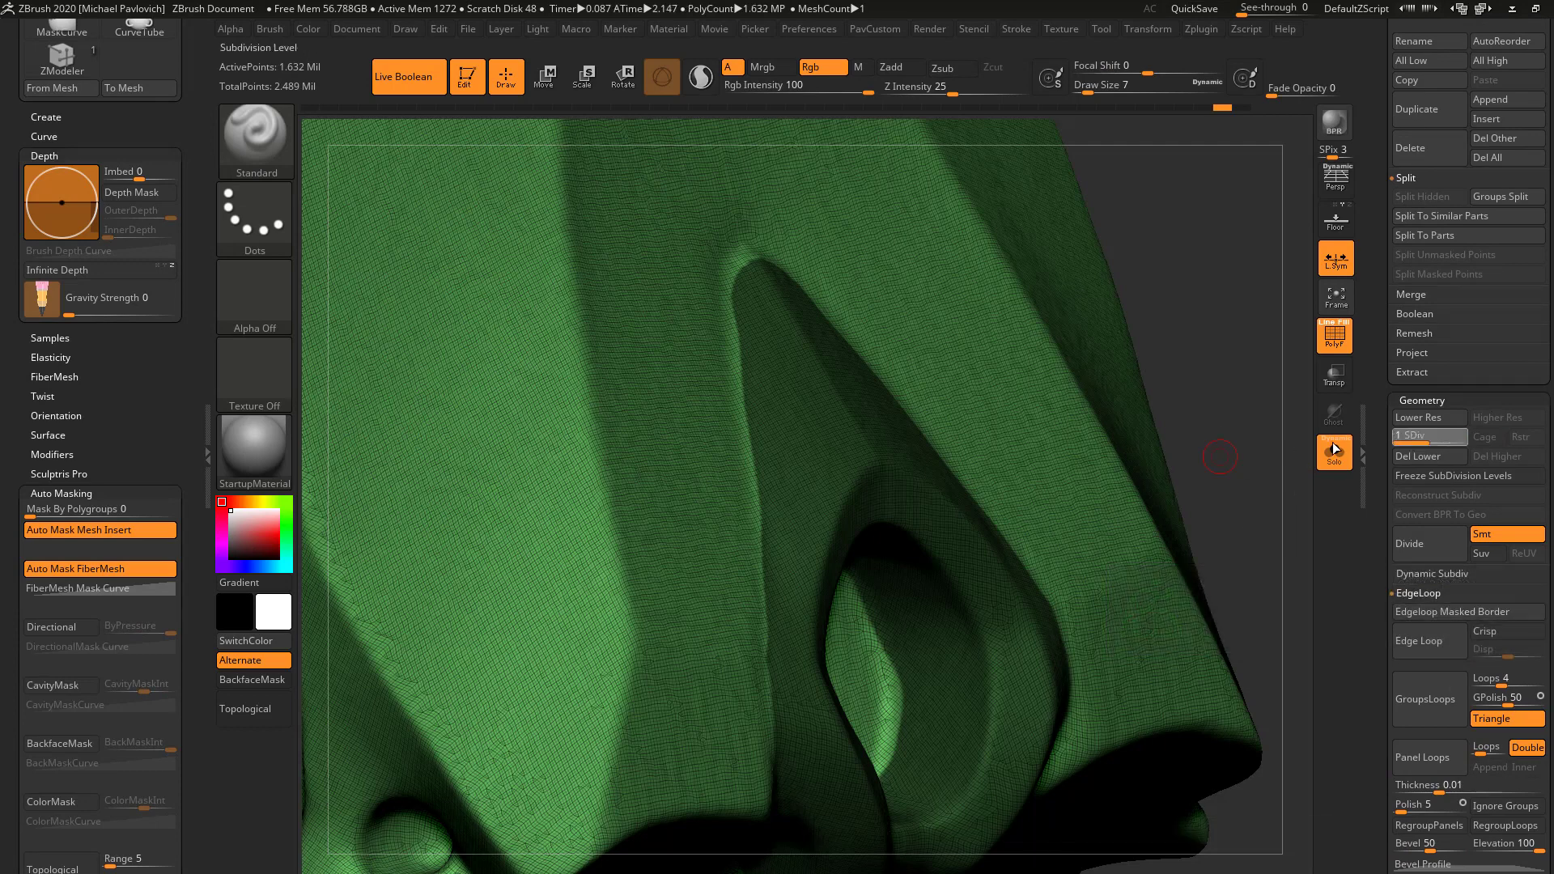
pyautogui.write('1')
pyautogui.press('Return')
pyautogui.click(1497, 475)
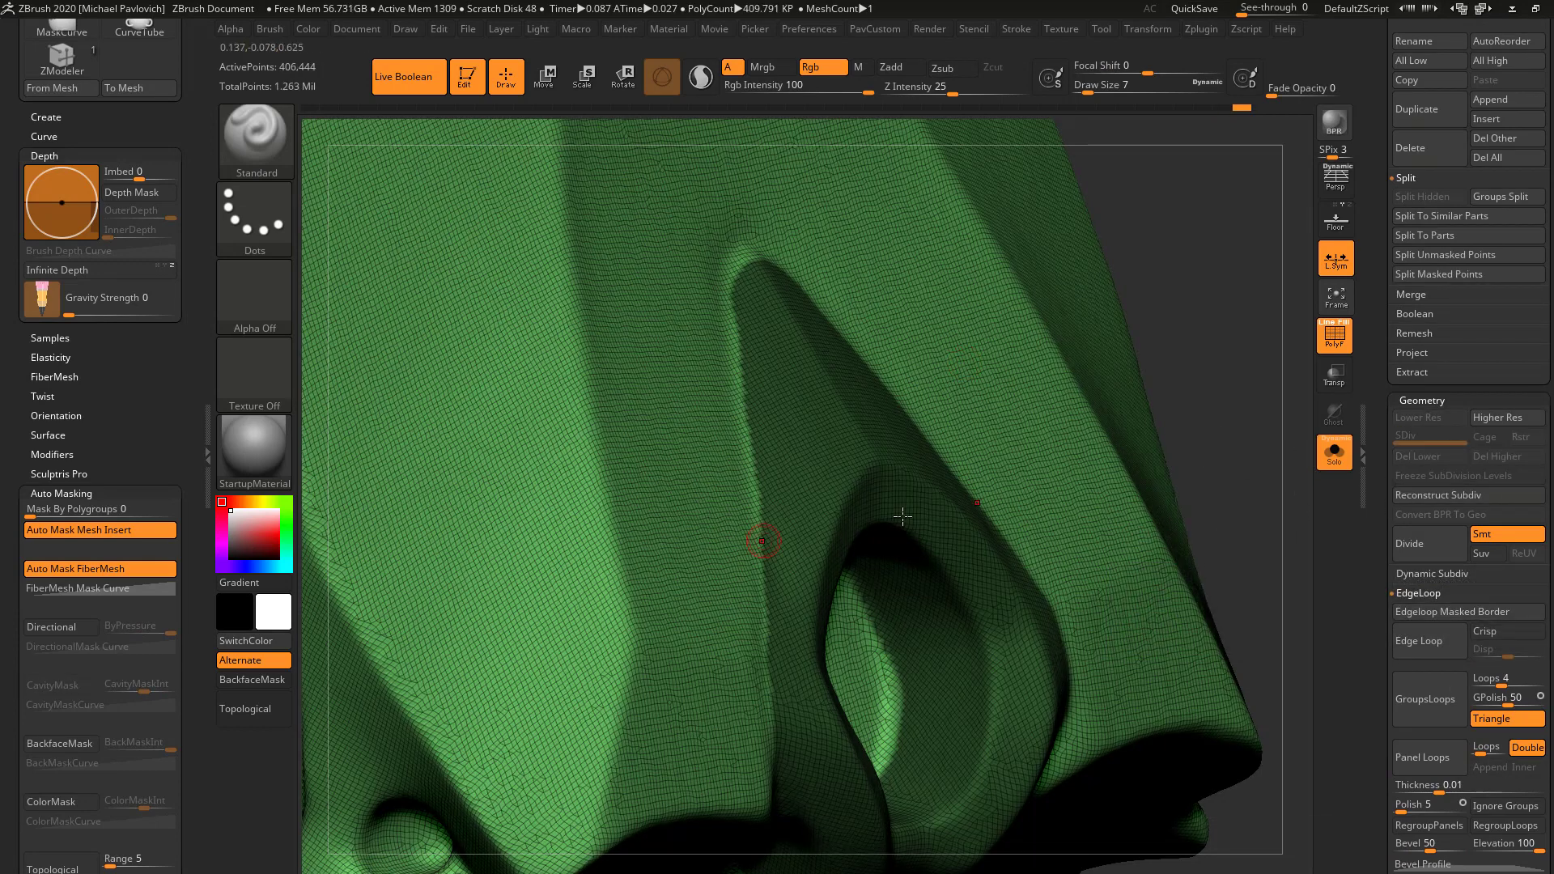
# - Insert an edge loop along the masked border of the central strip and clear the mask
pyautogui.moveTo(1228, 477); pyautogui.dragTo(1201, 432)
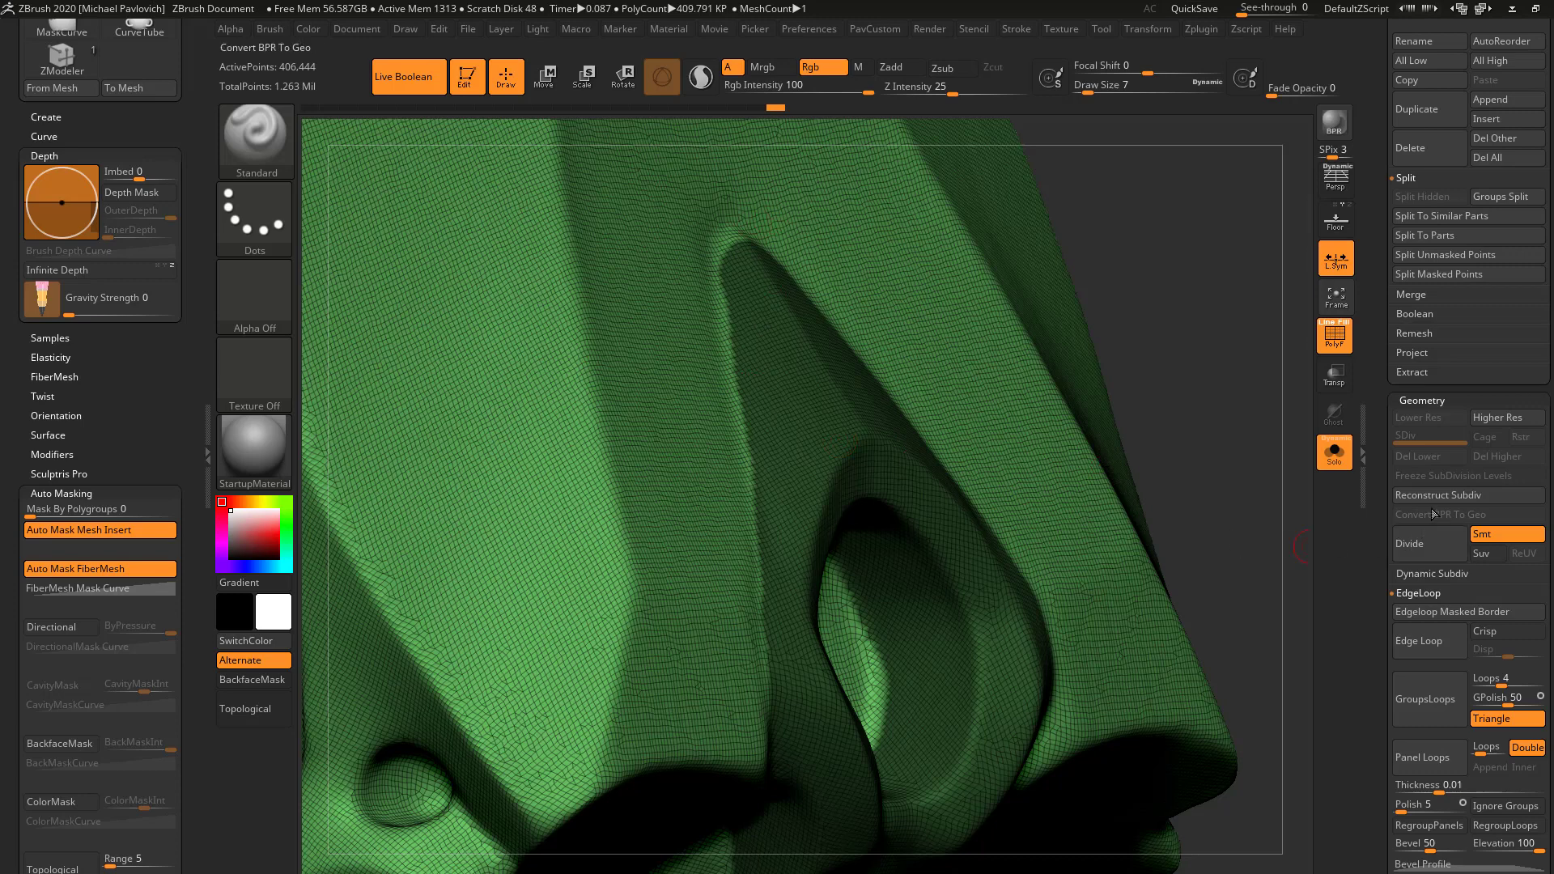
pyautogui.click(1421, 612)
pyautogui.keyDown('ctrl'); pyautogui.moveTo(1149, 241); pyautogui.dragTo(1177, 313); pyautogui.keyUp('ctrl')
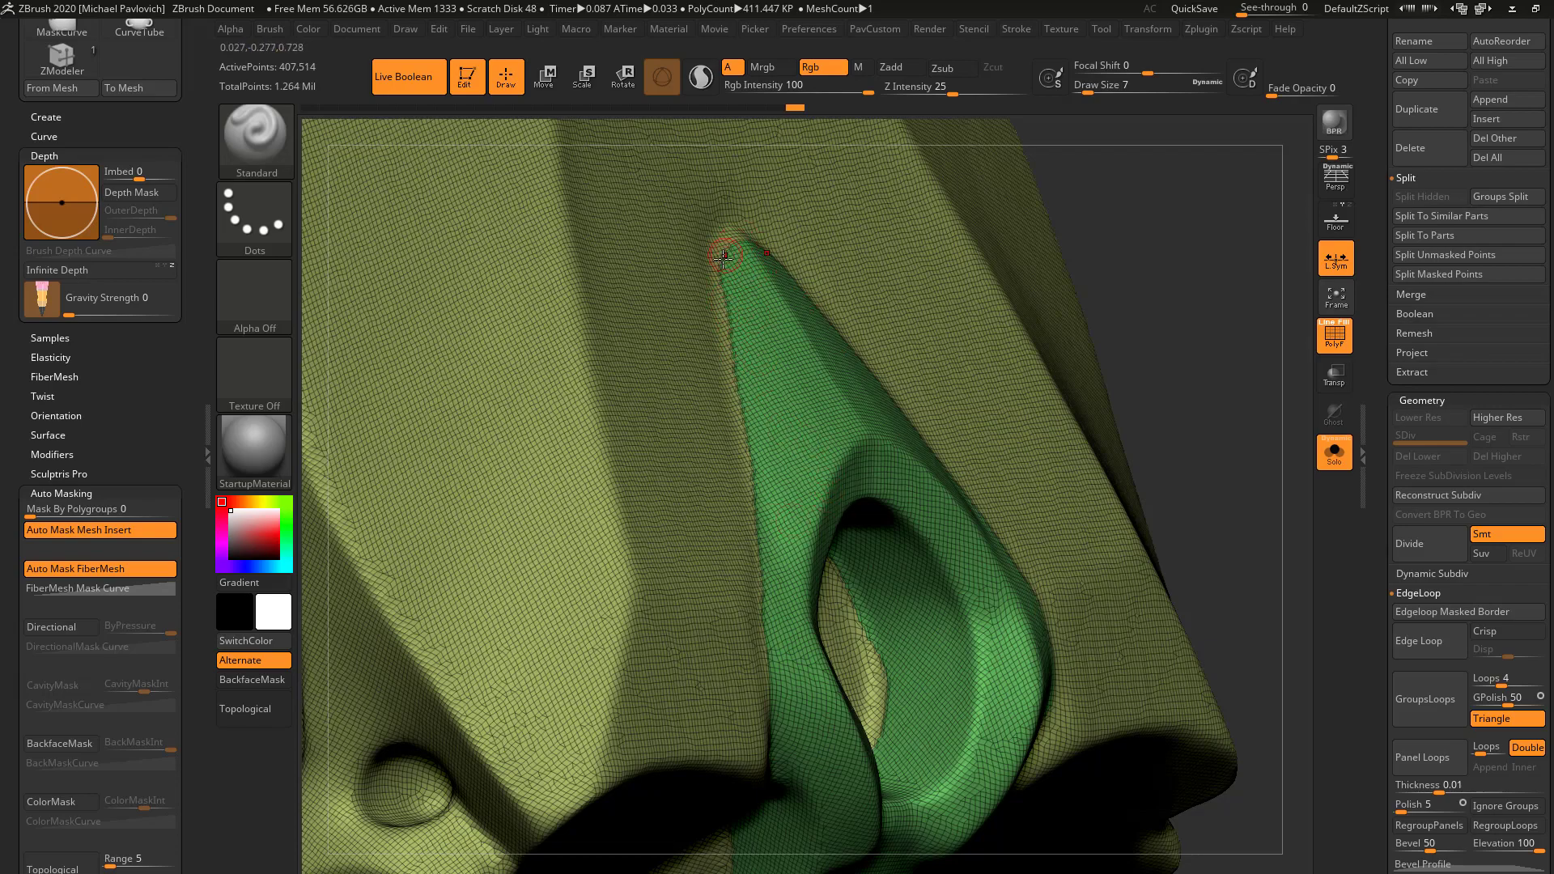
# - Mask the mesh by feature along polygroup borders, with only the Groups option enabled
pyautogui.moveTo(1158, 381); pyautogui.dragTo(1216, 451)
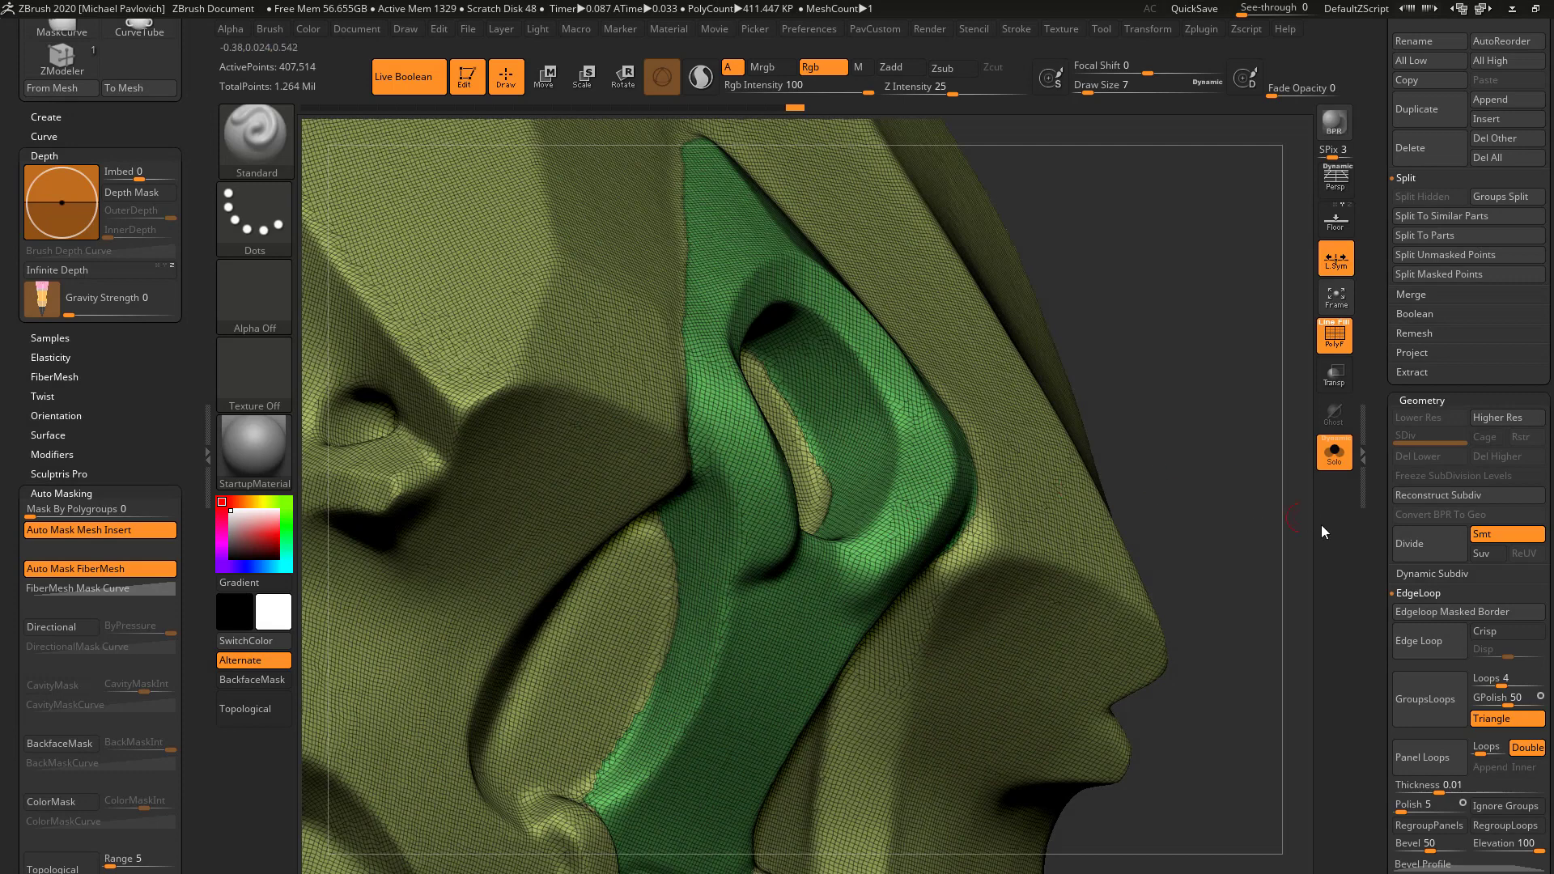
pyautogui.scroll(-10, 1431, 309)
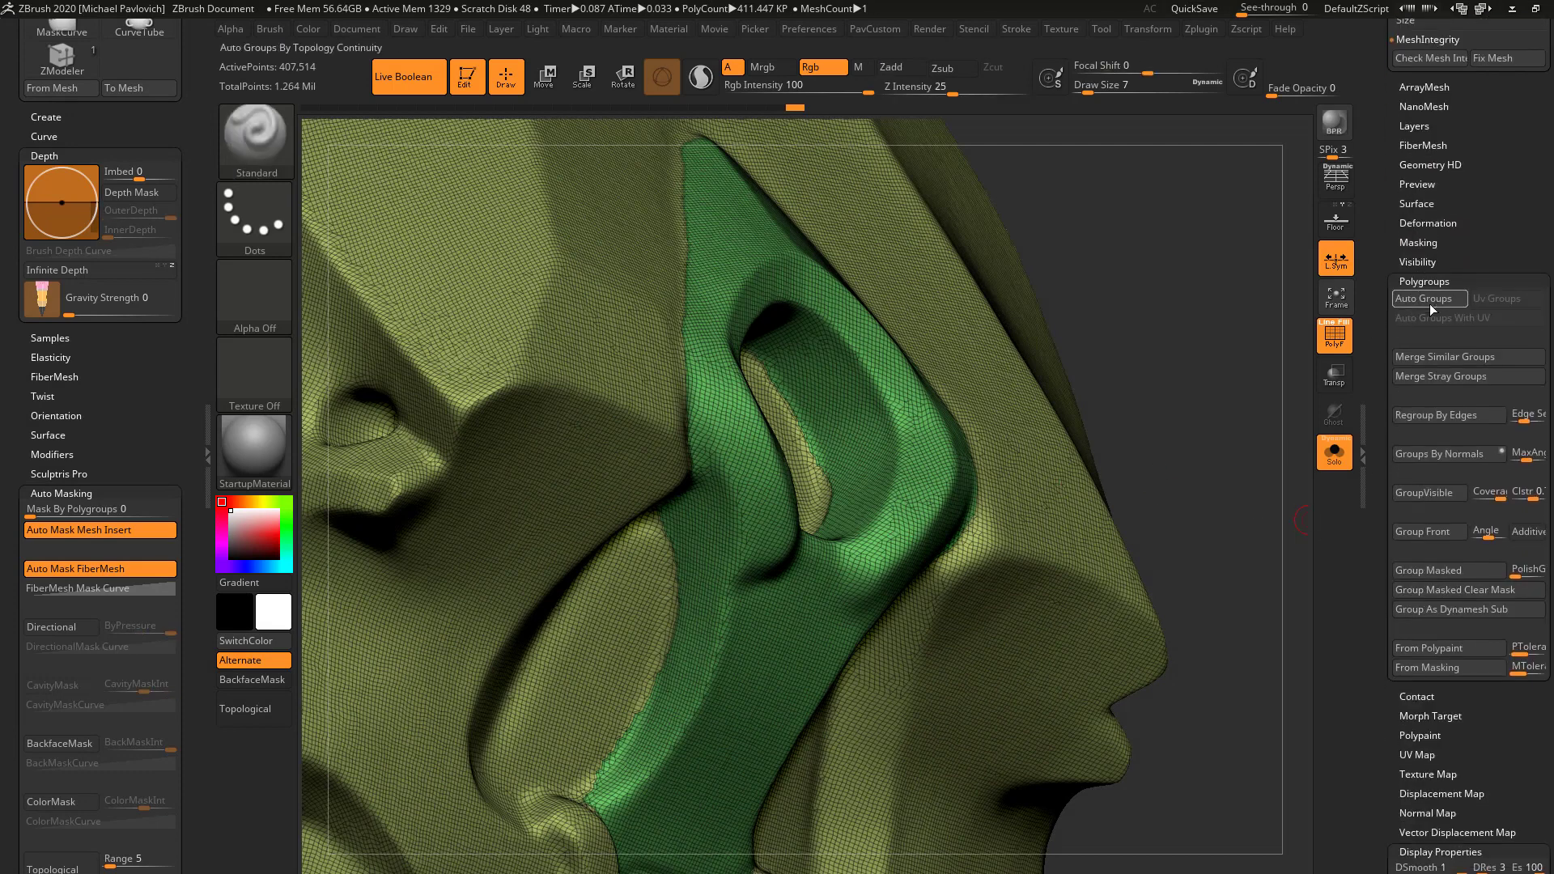
pyautogui.click(1418, 242)
pyautogui.click(1492, 536)
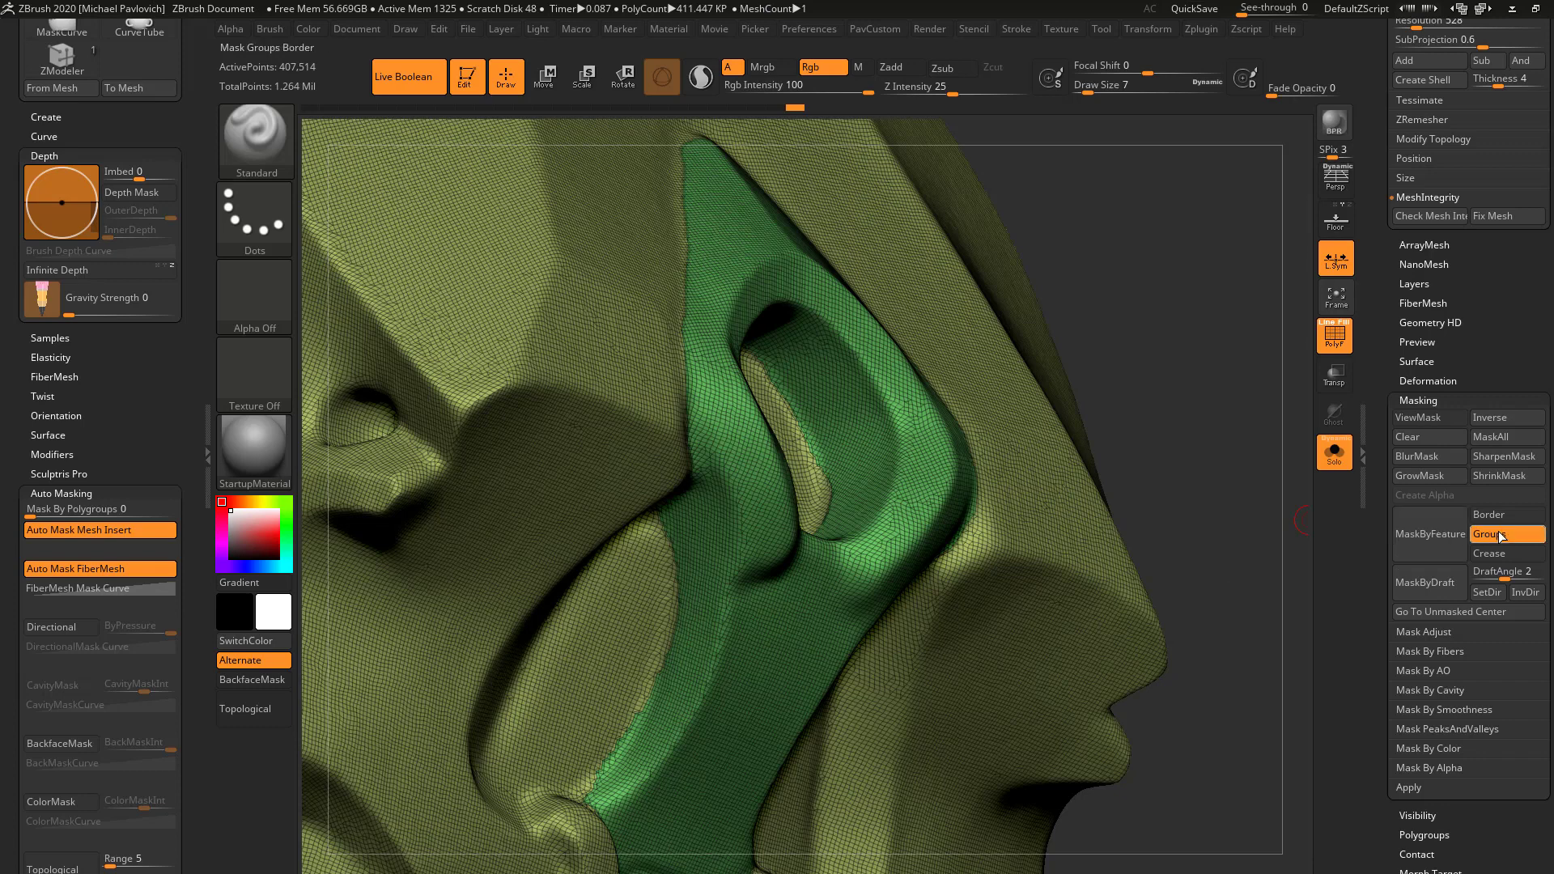
pyautogui.click(1502, 515)
pyautogui.click(1430, 546)
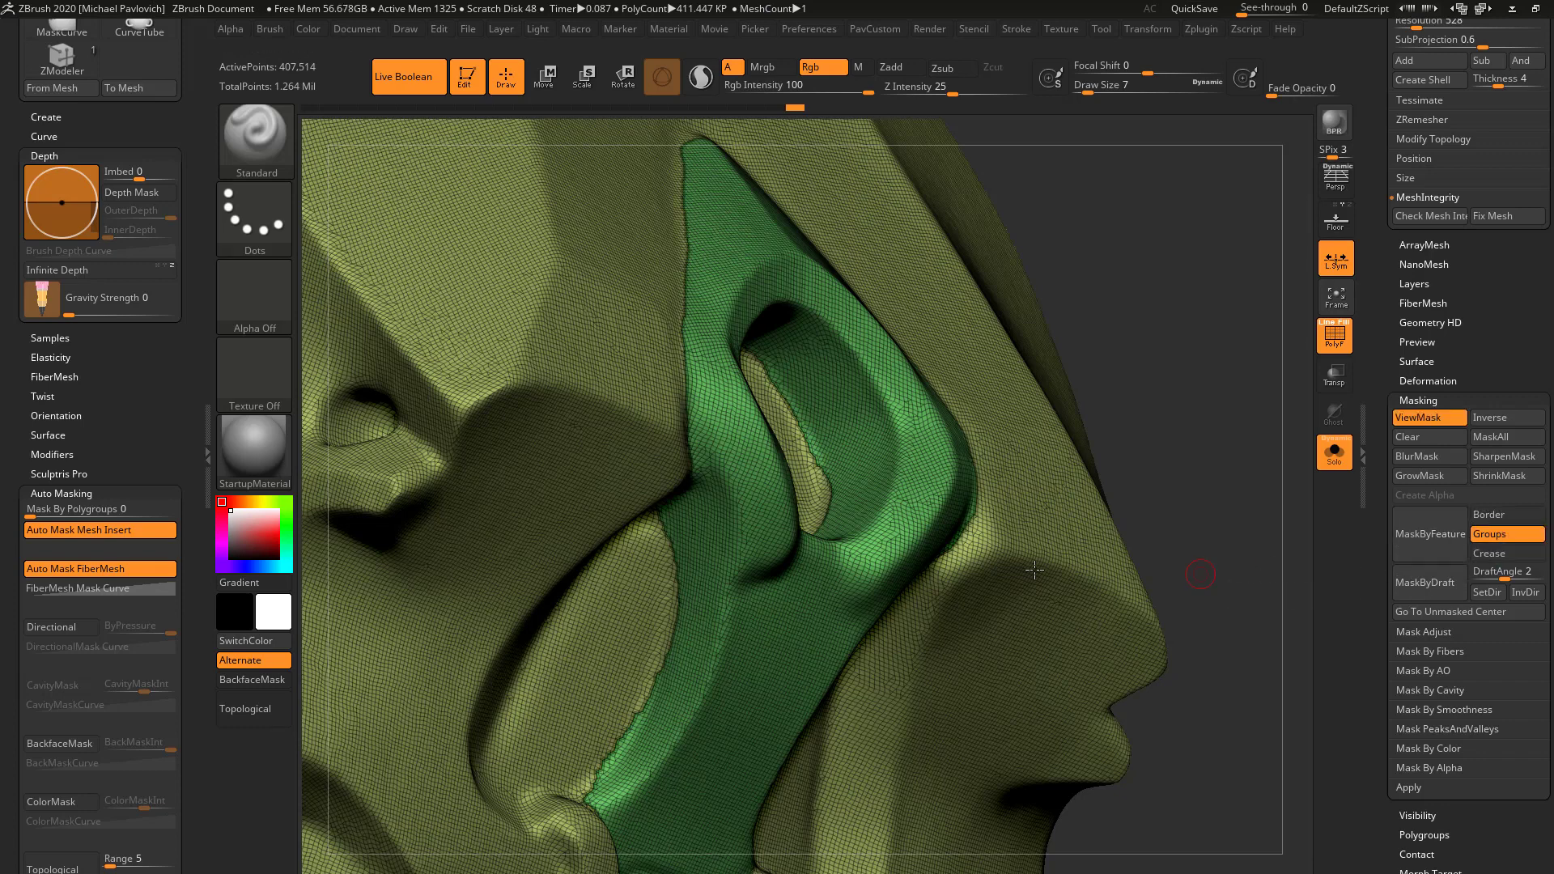
# - Hide the polyframe, soften the mask around the polygroup border, and try the Inflate deformation on the unmasked line
pyautogui.moveTo(862, 500); pyautogui.dragTo(1222, 328, button='right')
pyautogui.hotkey('shift', 'f')
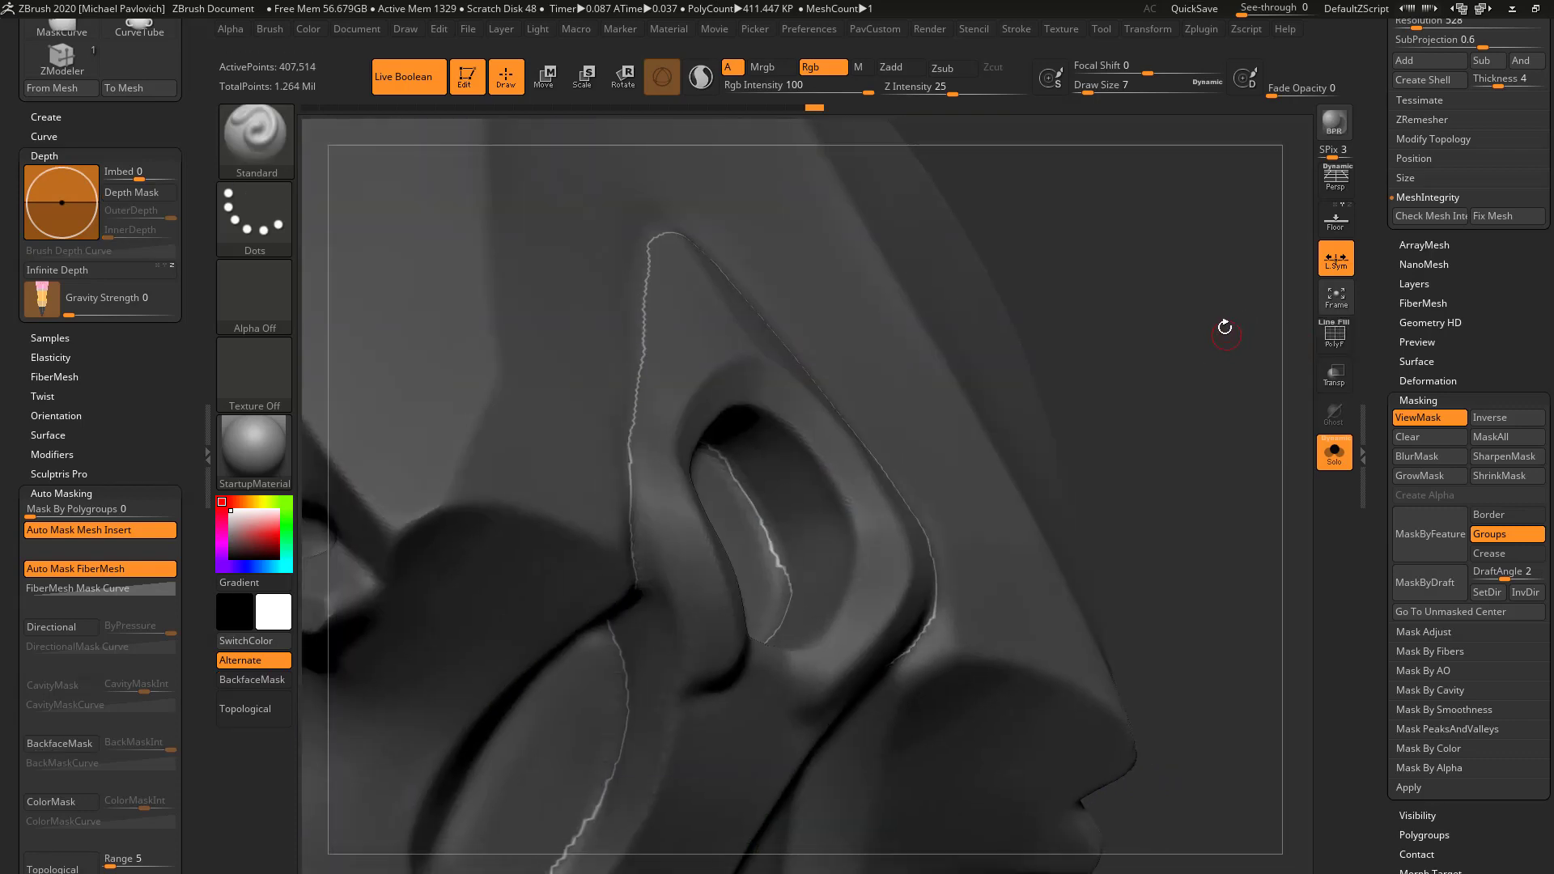
pyautogui.keyDown('ctrl'); pyautogui.click(1000, 492); pyautogui.keyUp('ctrl')
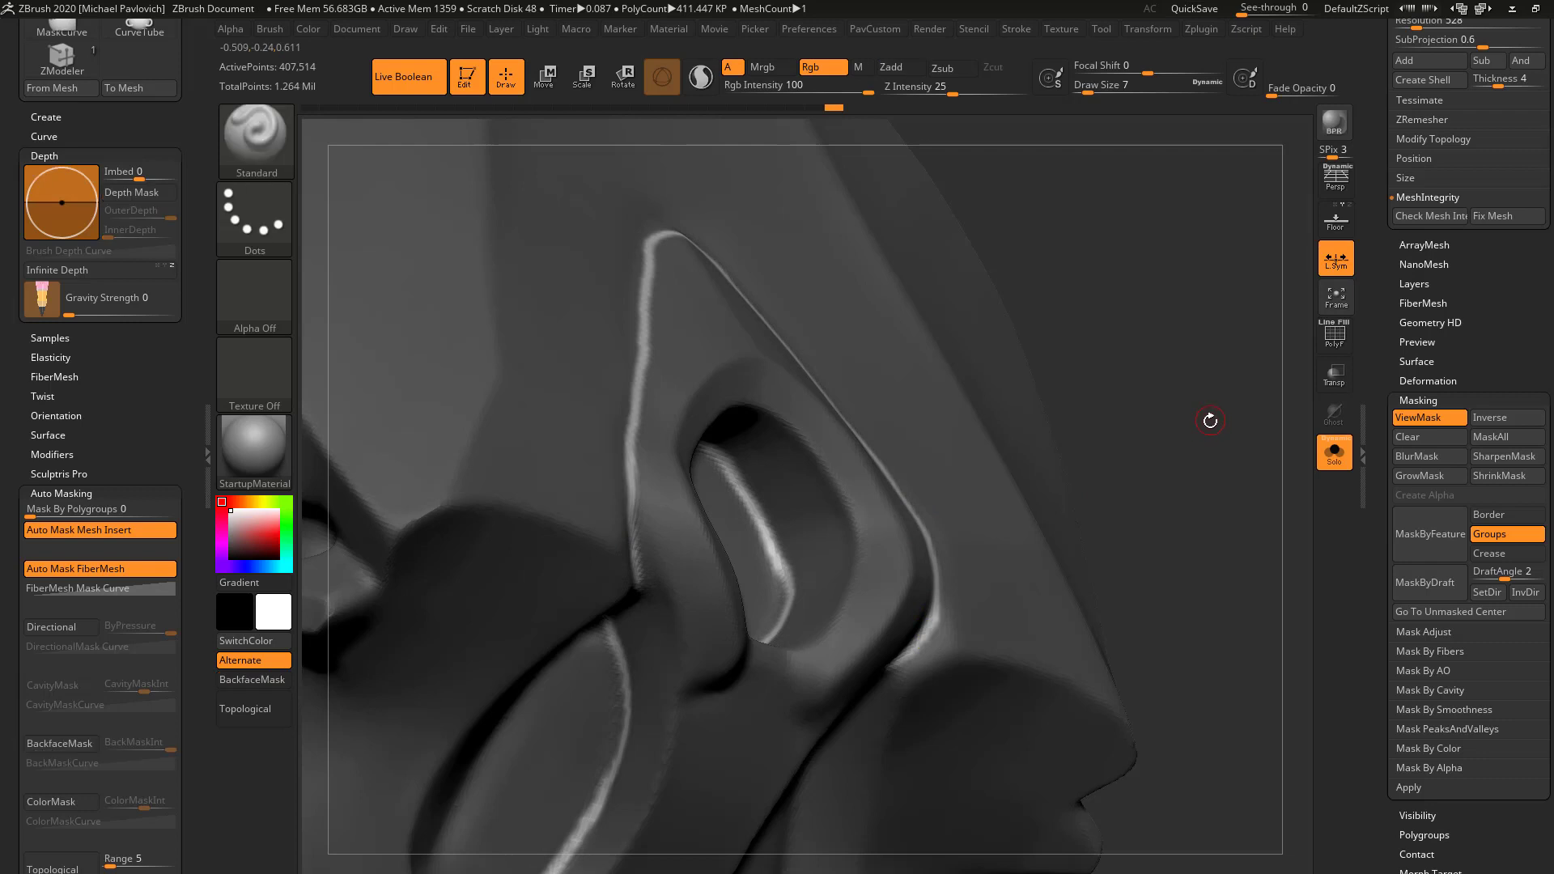
pyautogui.press('`')
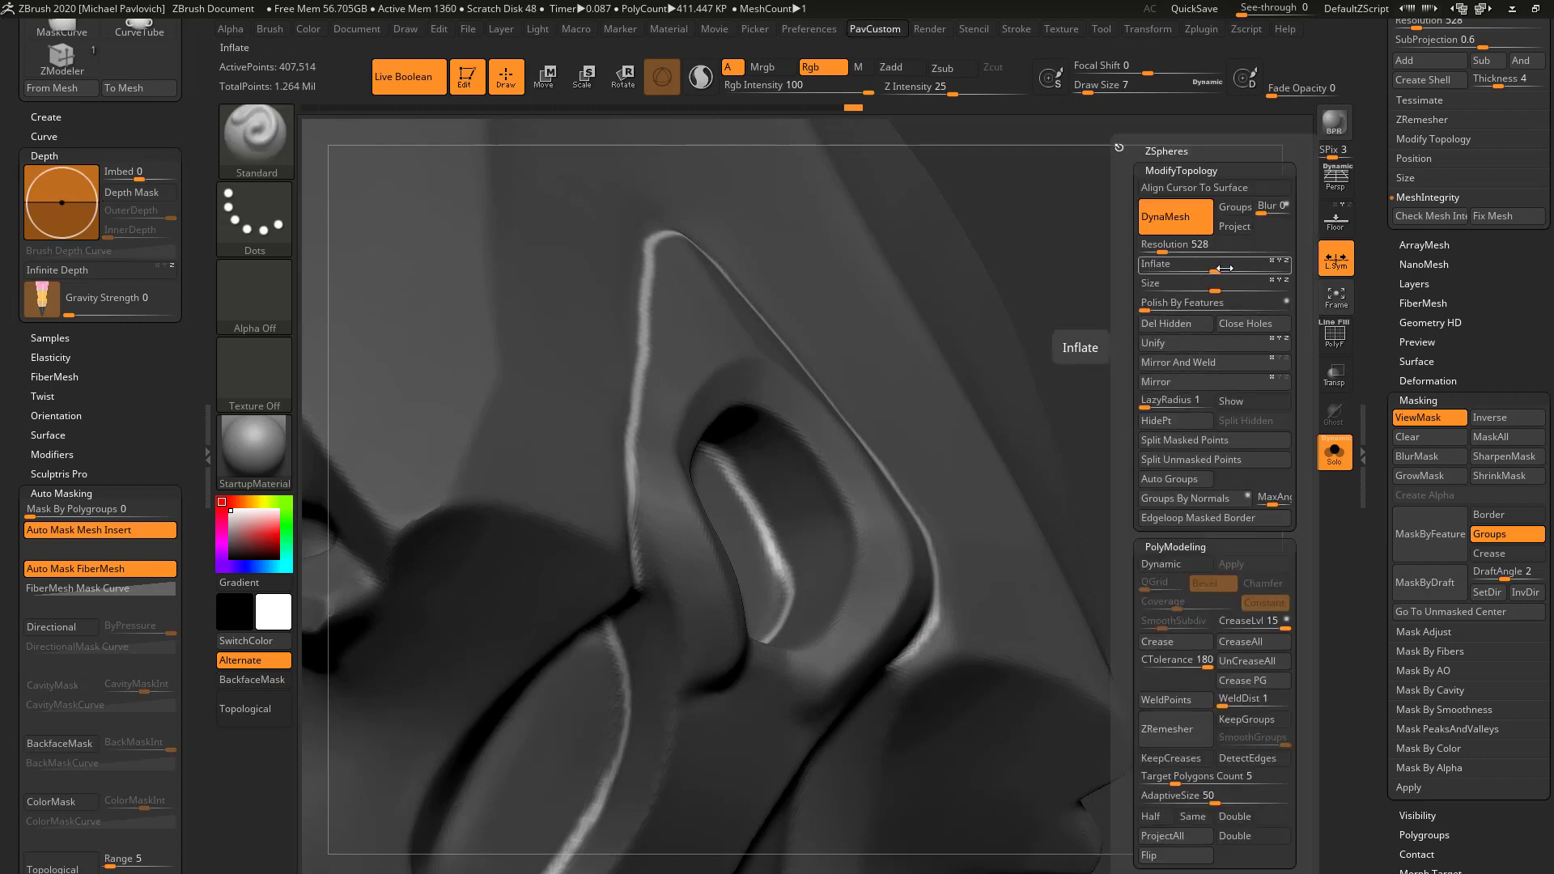
pyautogui.moveTo(1210, 270); pyautogui.dragTo(1183, 324)
pyautogui.keyDown('alt'); pyautogui.moveTo(1287, 474); pyautogui.dragTo(1293, 406); pyautogui.keyUp('alt')
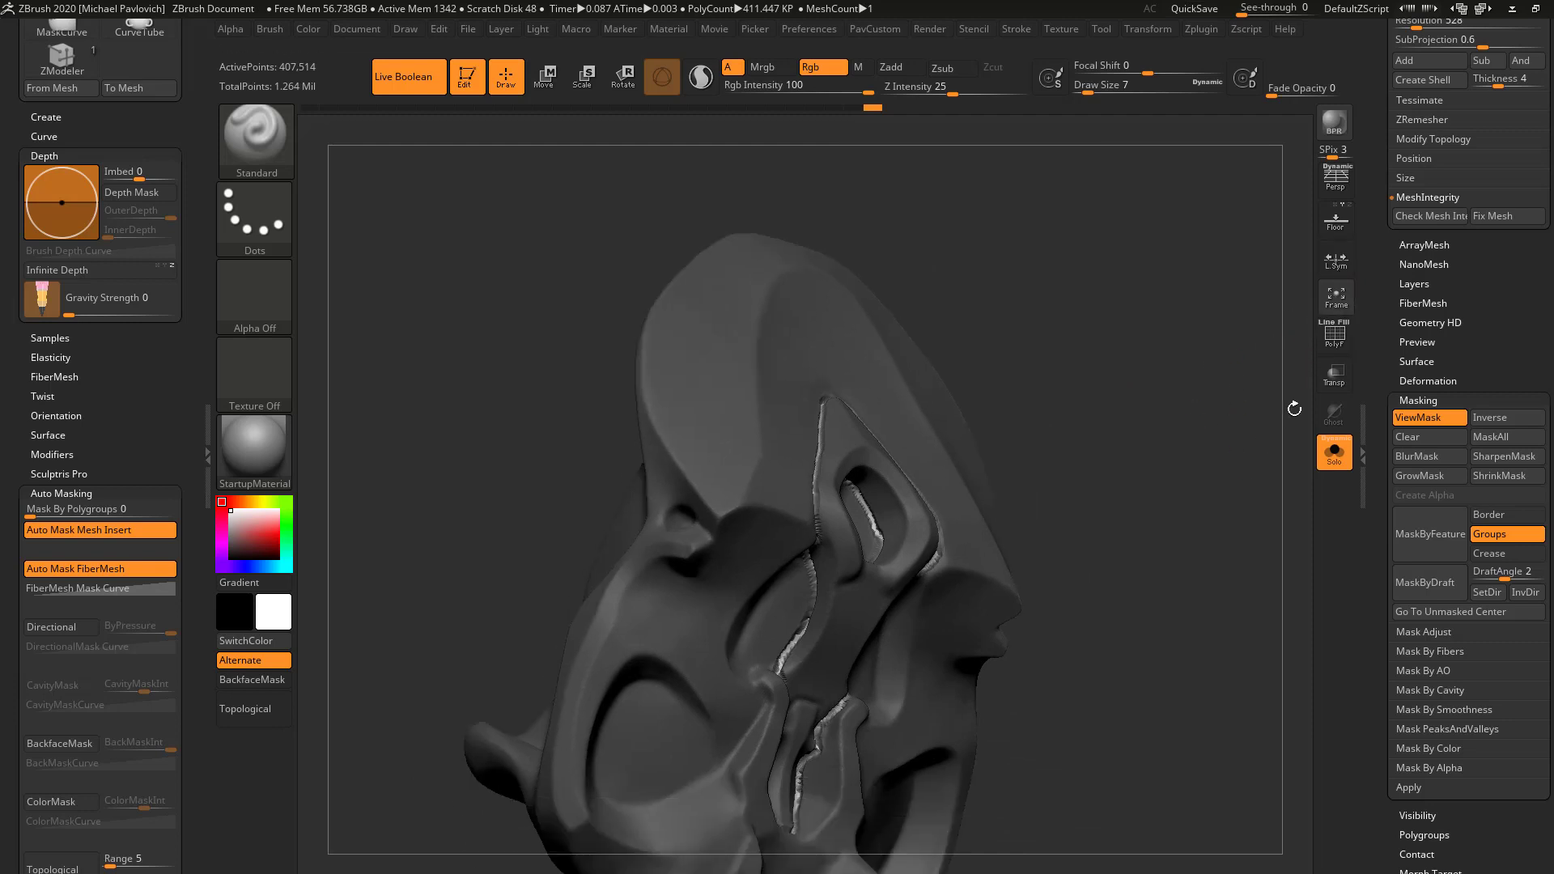
# - Turn off Solo and mask the polygroup borders by feature again
pyautogui.click(1334, 451)
pyautogui.moveTo(1245, 467)
pyautogui.mouseDown()
pyautogui.moveTo(1165, 473)
pyautogui.moveTo(1216, 479)
pyautogui.moveTo(1176, 340)
pyautogui.moveTo(1222, 425)
pyautogui.moveTo(1221, 395)
pyautogui.moveTo(1236, 452)
pyautogui.mouseUp()
pyautogui.click(1416, 537)
pyautogui.keyDown('alt'); pyautogui.moveTo(1269, 381); pyautogui.dragTo(1261, 437); pyautogui.keyUp('alt')
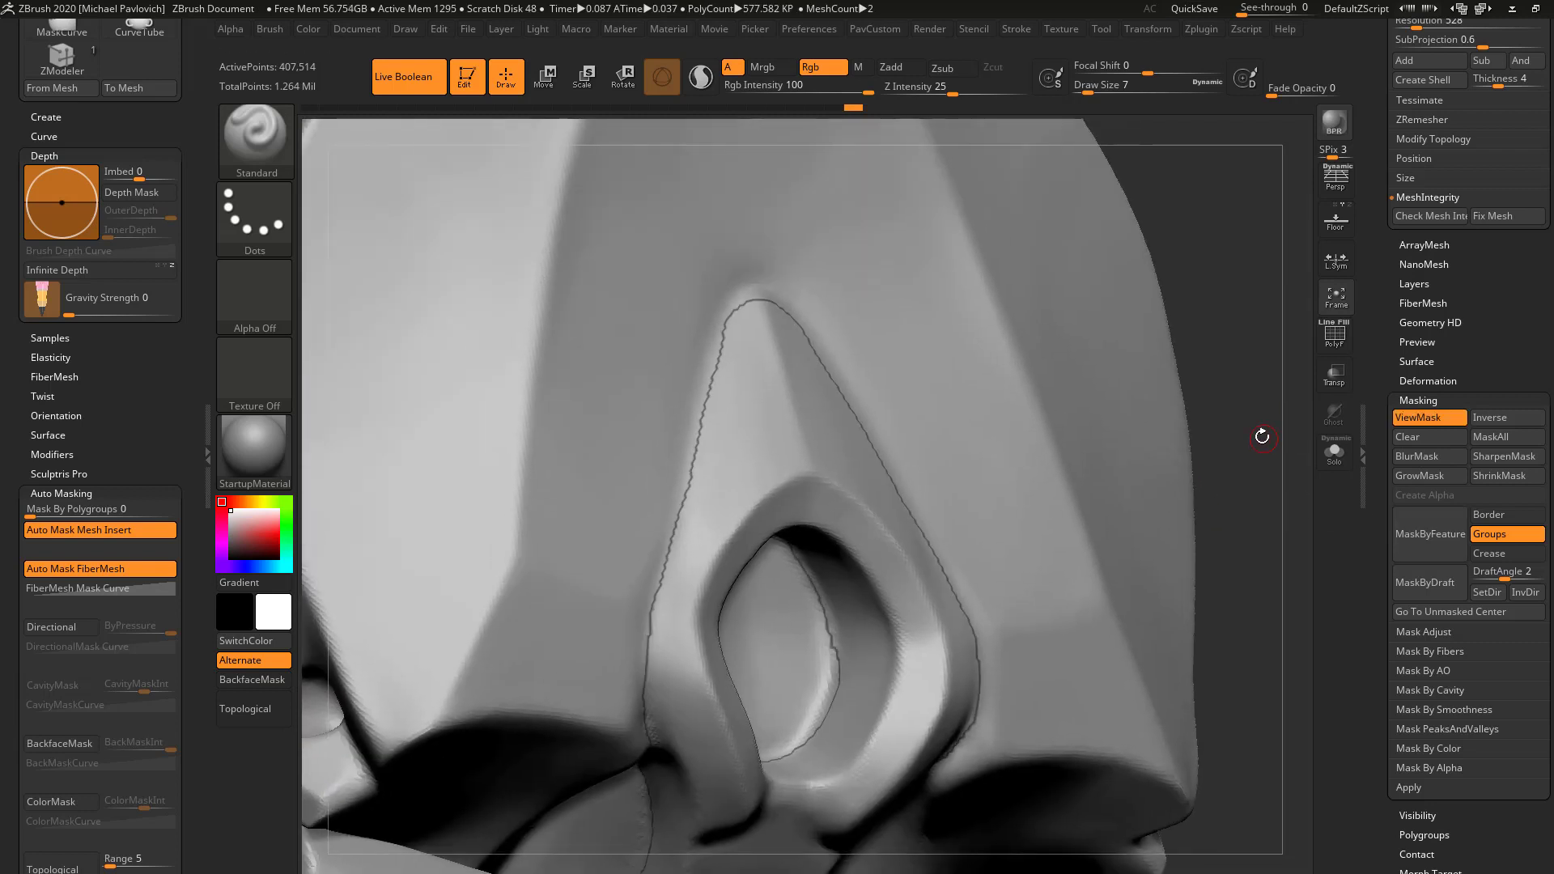
# - Lower the draw size to 4, then grow and invert the mask along the polygroup borders
pyautogui.press('[')
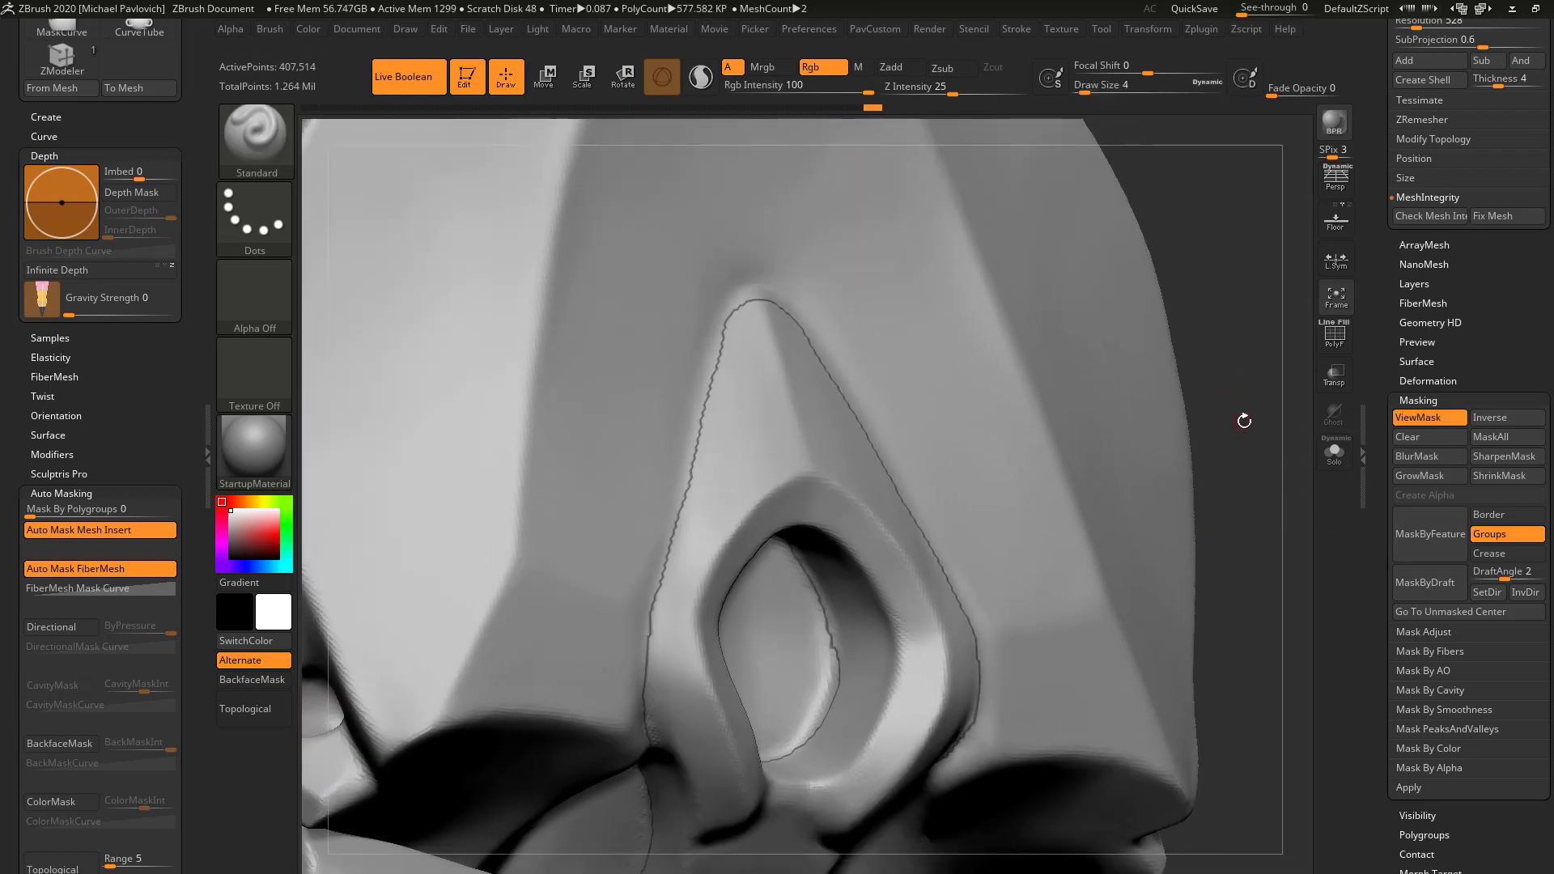
pyautogui.click(1439, 479)
pyautogui.keyDown('ctrl'); pyautogui.click(1232, 455); pyautogui.keyUp('ctrl')
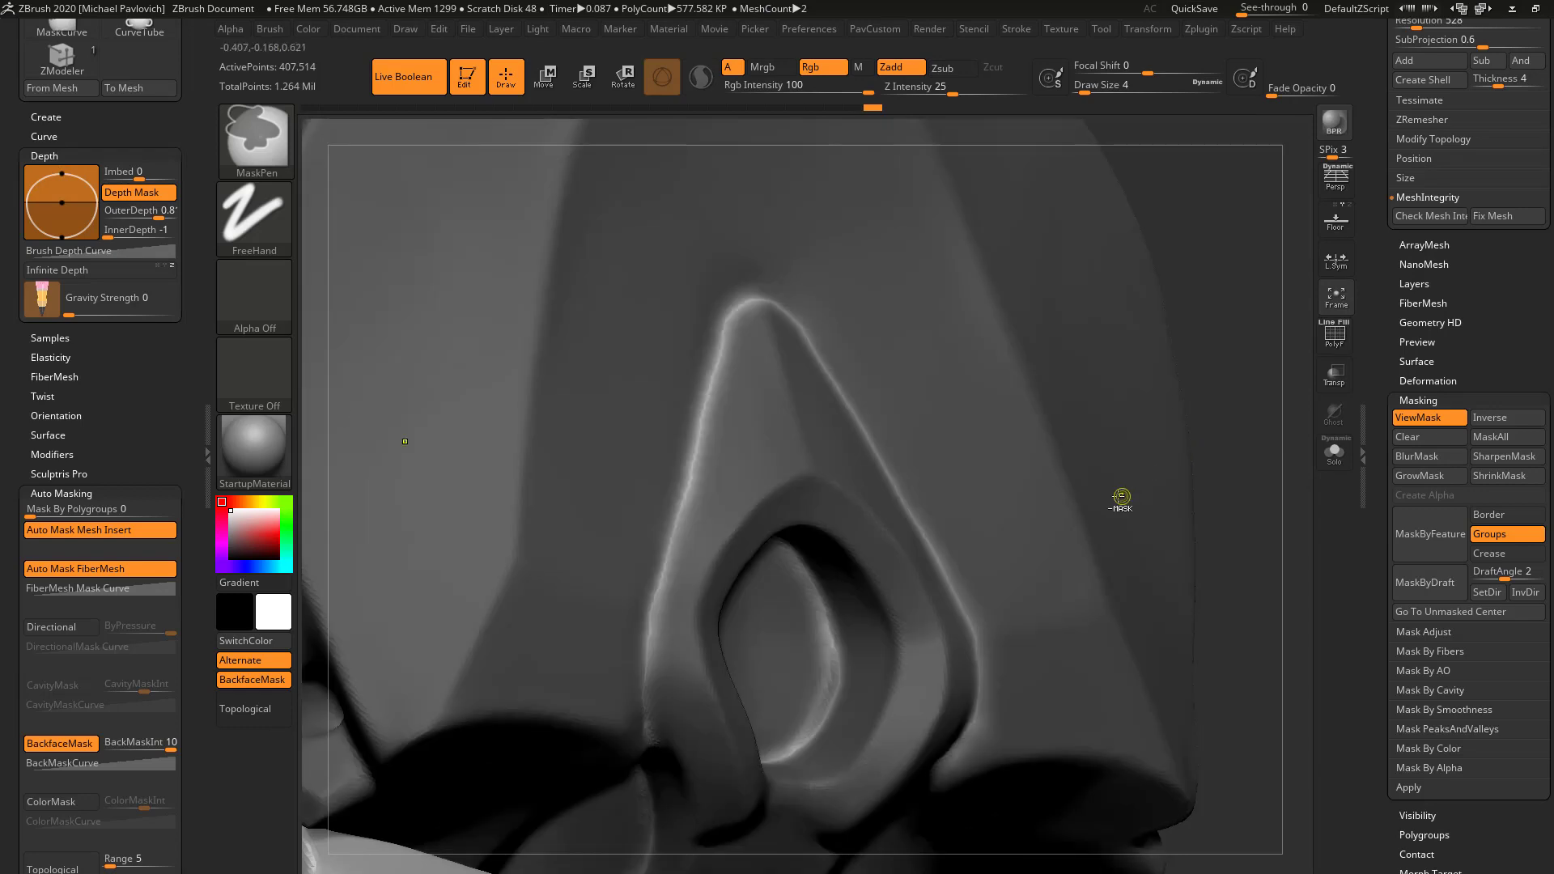
# - Show the polyframe, smooth the unmasked polygroup border with Polish By Features, and hide the mask
pyautogui.click(1337, 334)
pyautogui.keyDown('alt'); pyautogui.moveTo(1251, 392); pyautogui.dragTo(1231, 423); pyautogui.keyUp('alt')
pyautogui.press('2')
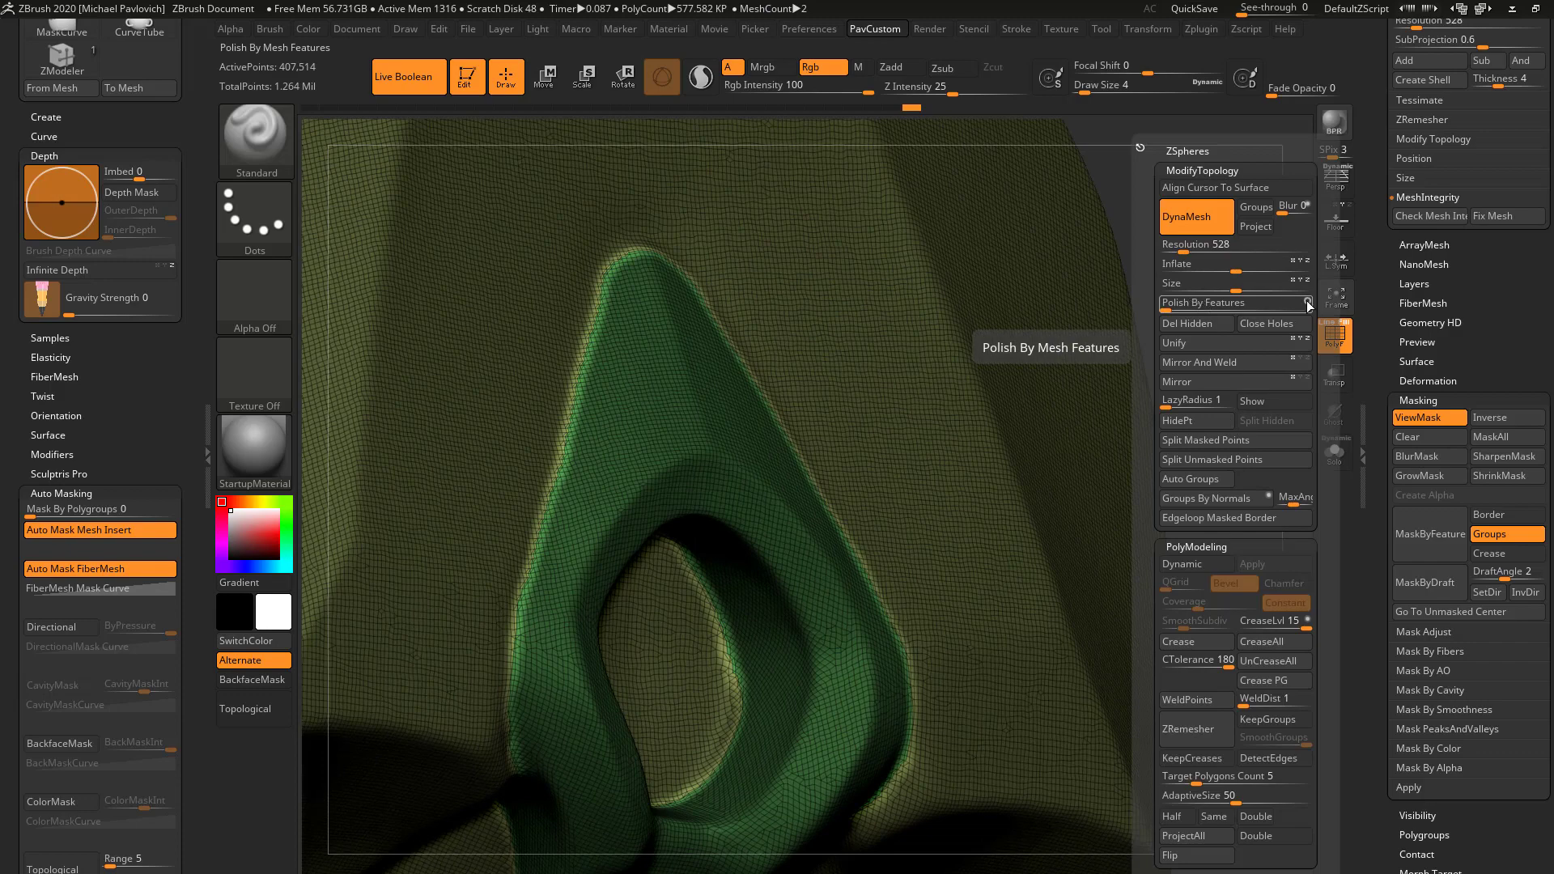
pyautogui.click(1170, 304)
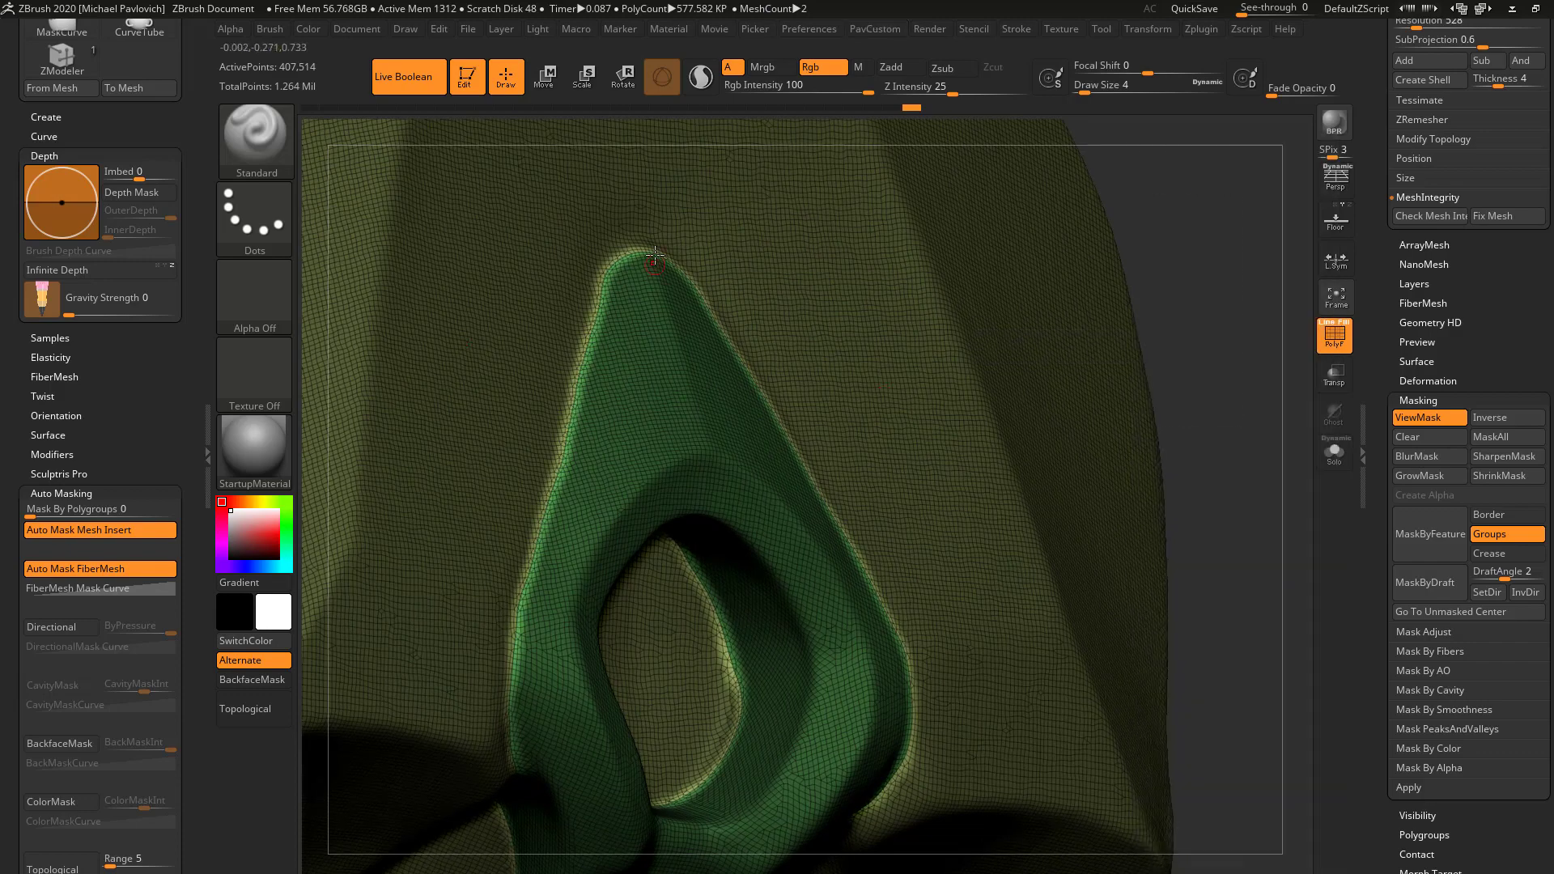
pyautogui.hotkey('ctrl', 'h')
pyautogui.moveTo(1207, 392)
pyautogui.mouseDown()
pyautogui.moveTo(1182, 416)
pyautogui.moveTo(1192, 359)
pyautogui.moveTo(1182, 406)
pyautogui.moveTo(1198, 389)
pyautogui.mouseUp()
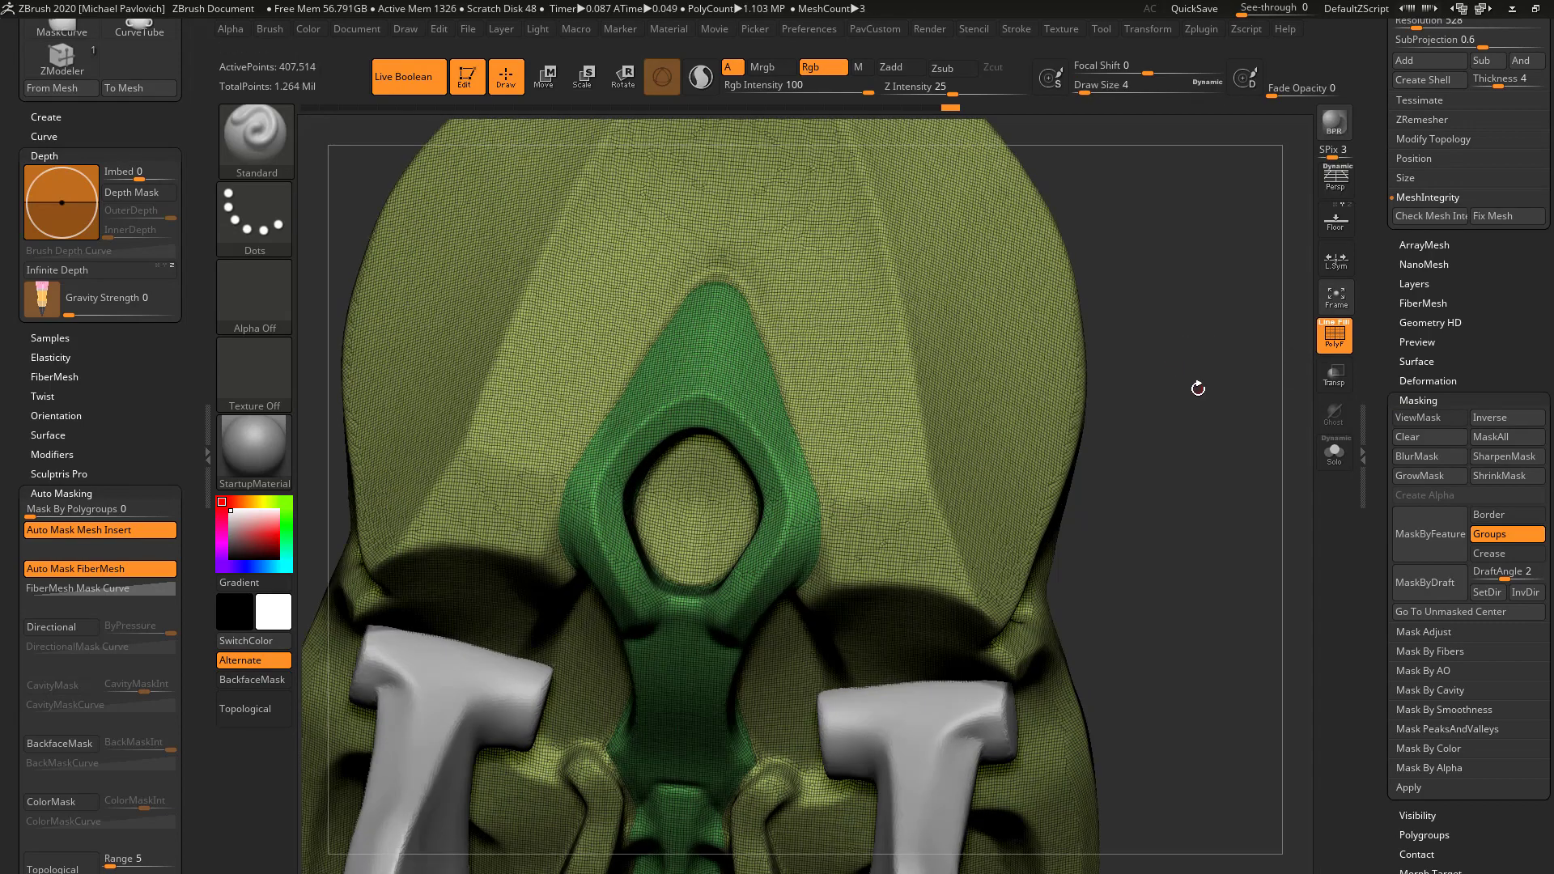
# - Create curves along the polygroup border of the skull with Frame Mesh
pyautogui.click(1017, 28)
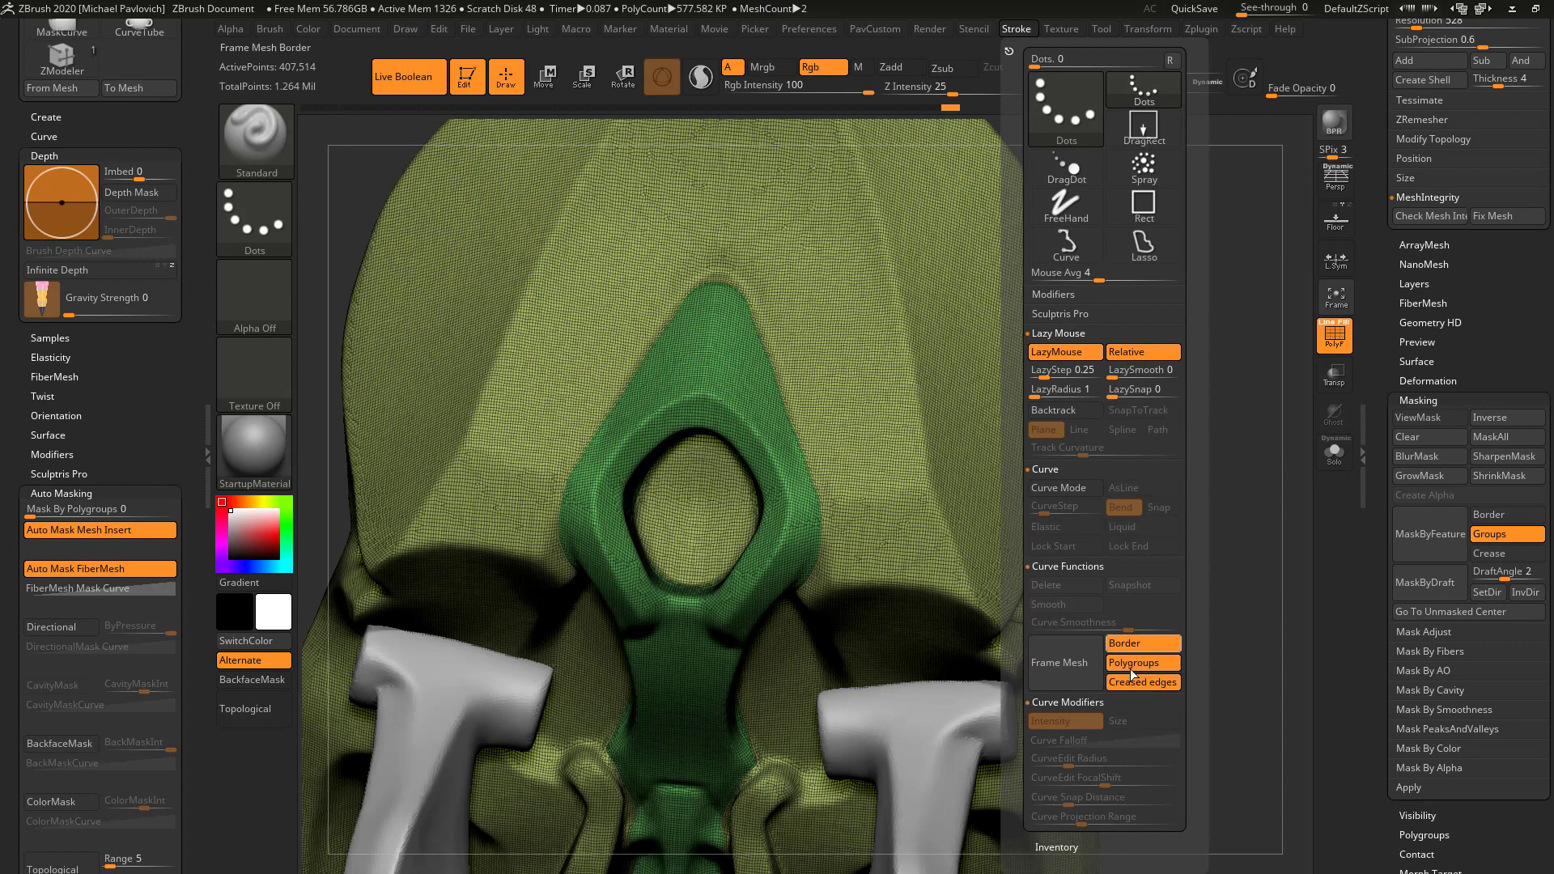
pyautogui.click(1081, 662)
pyautogui.moveTo(1147, 481); pyautogui.dragTo(1186, 471)
# - Choose the CurveTube brush and apply a thin tube along the framed curve around the central strip, at draw size 4
pyautogui.press('b')
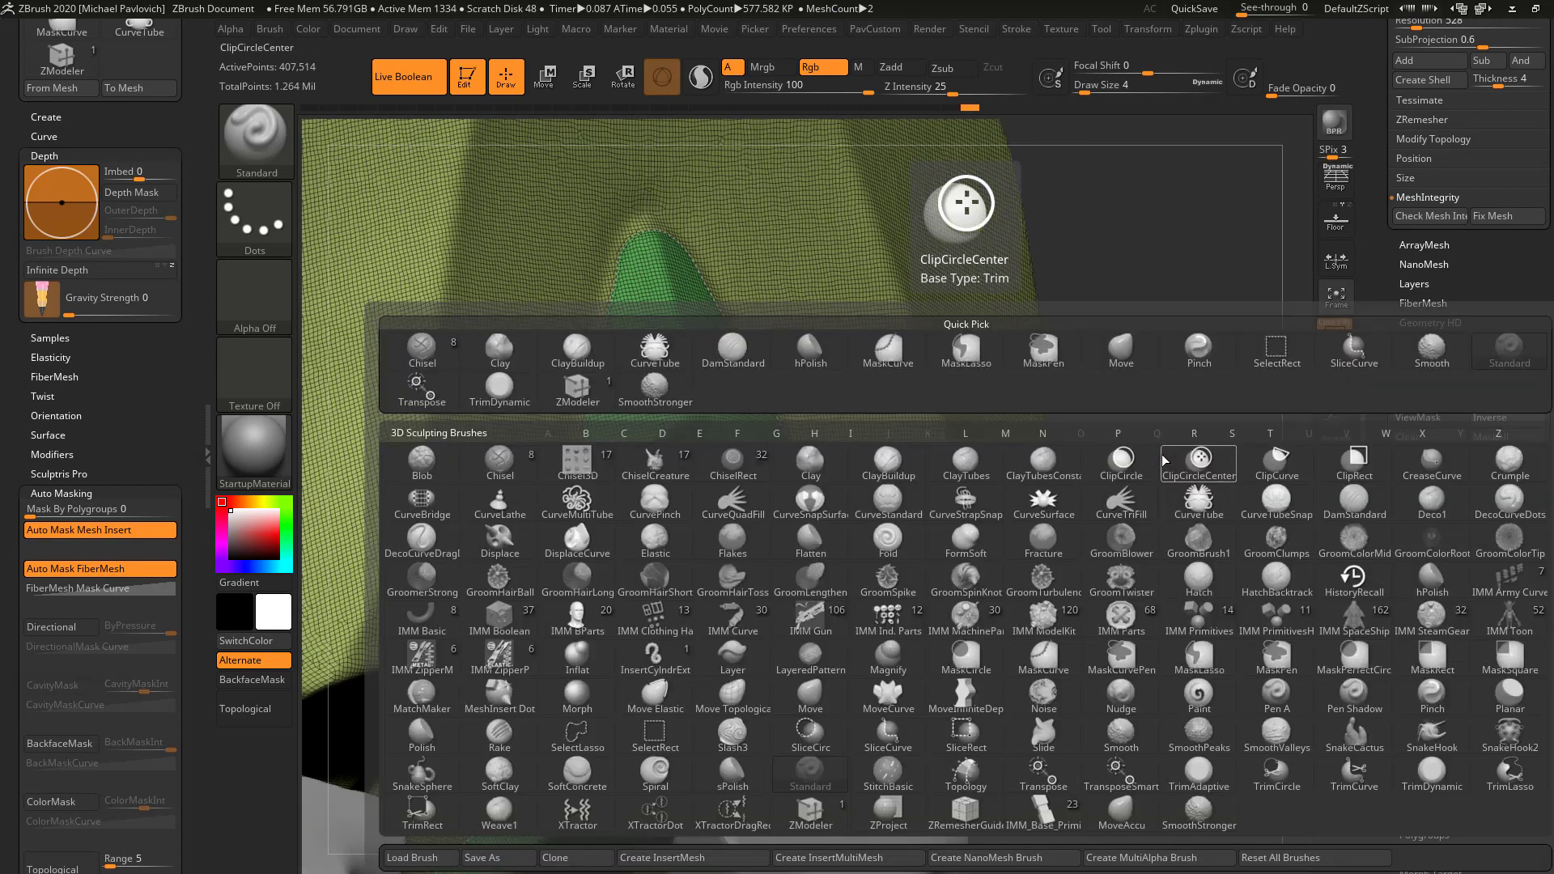
pyautogui.press('c')
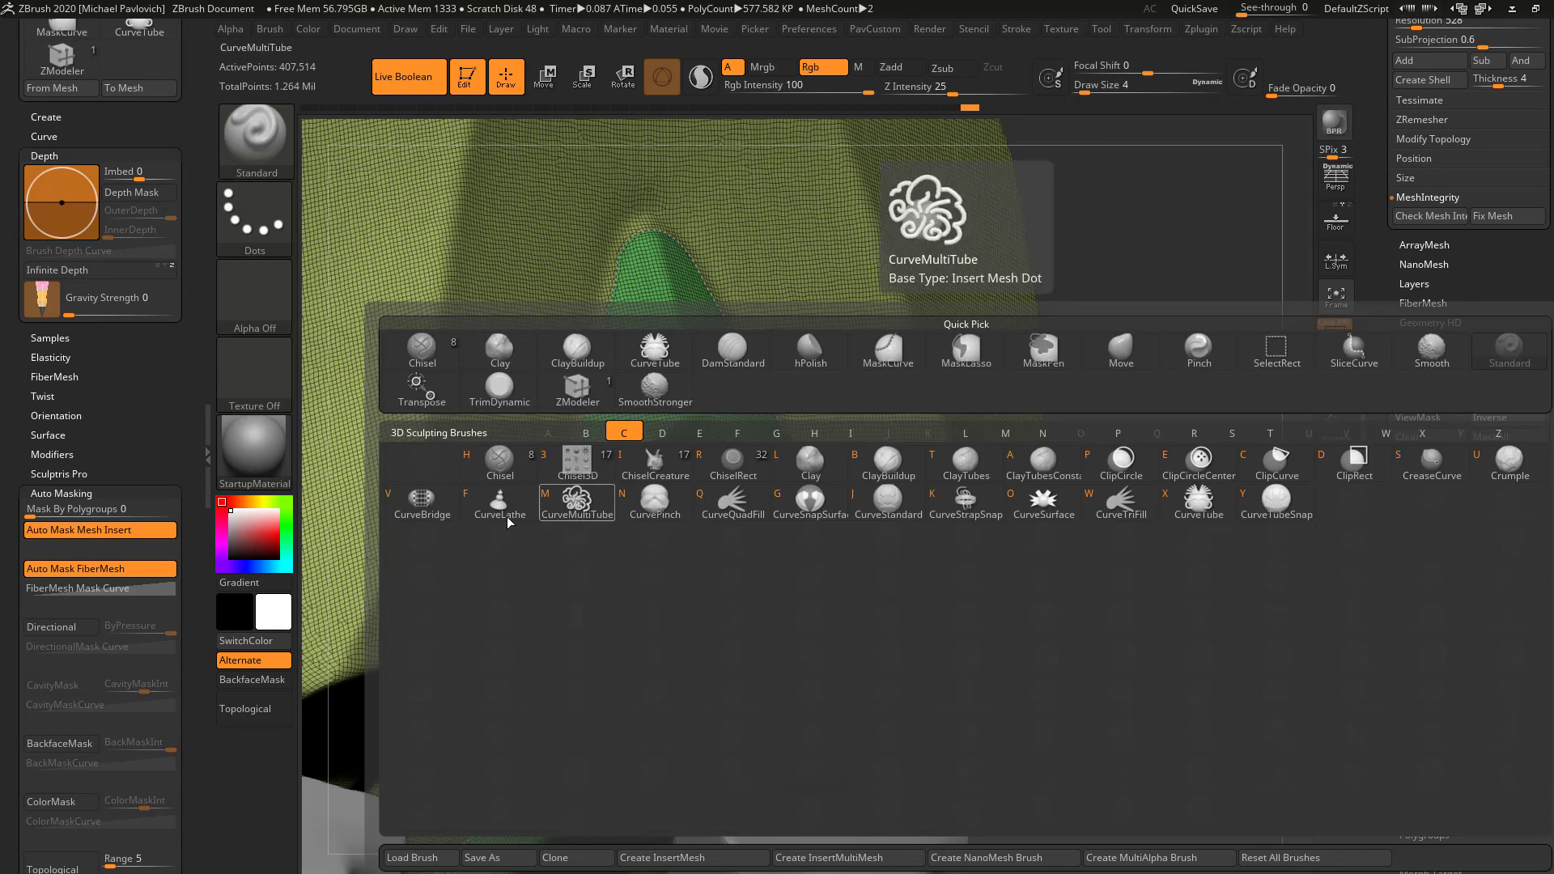
pyautogui.click(1199, 498)
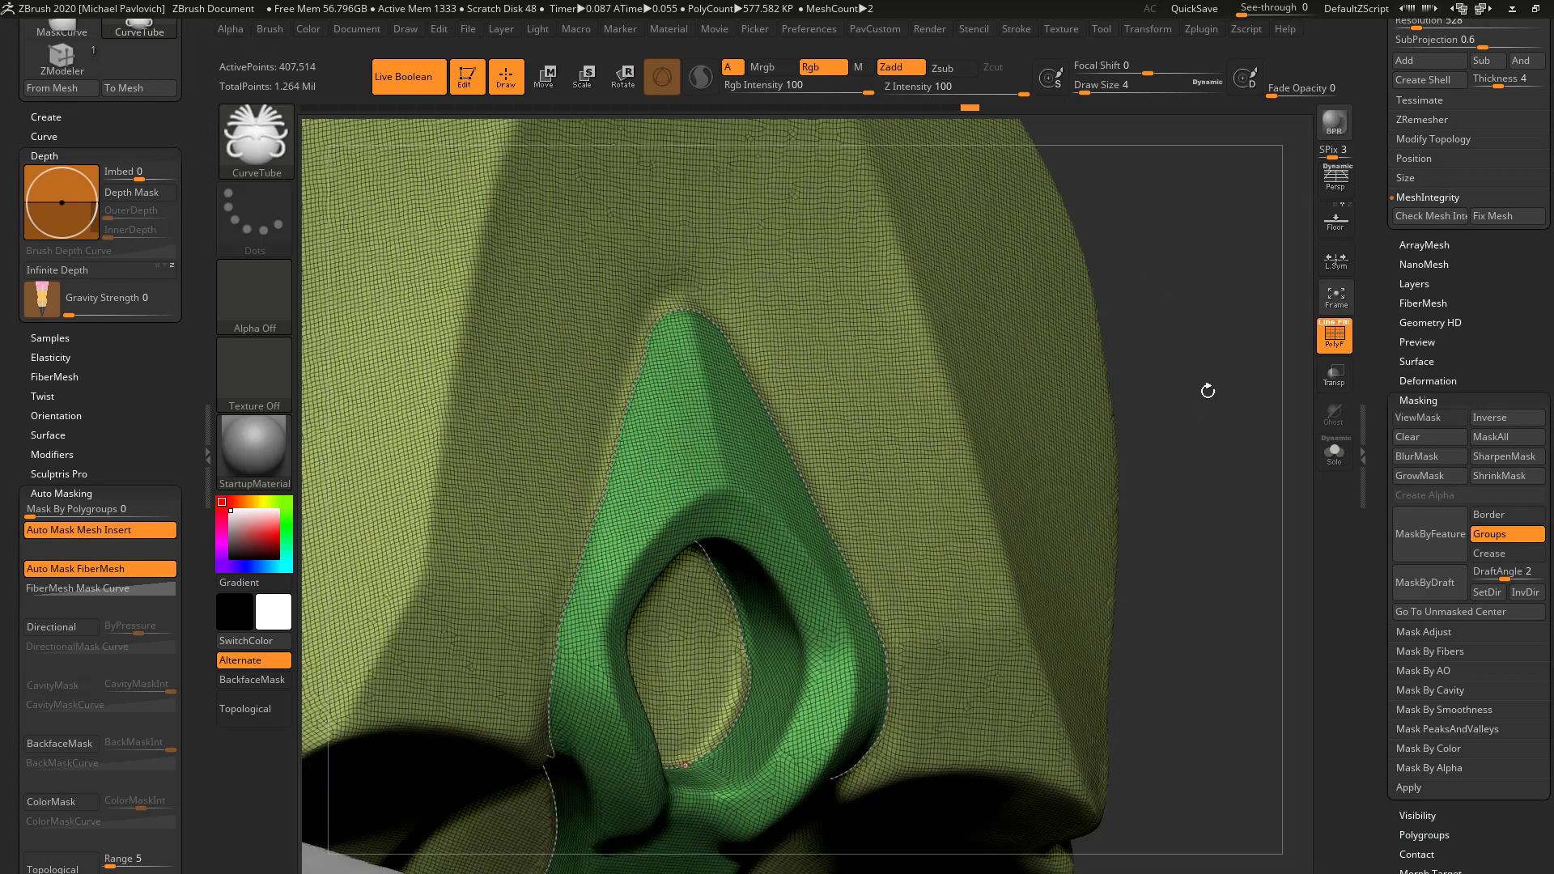
pyautogui.click(811, 484)
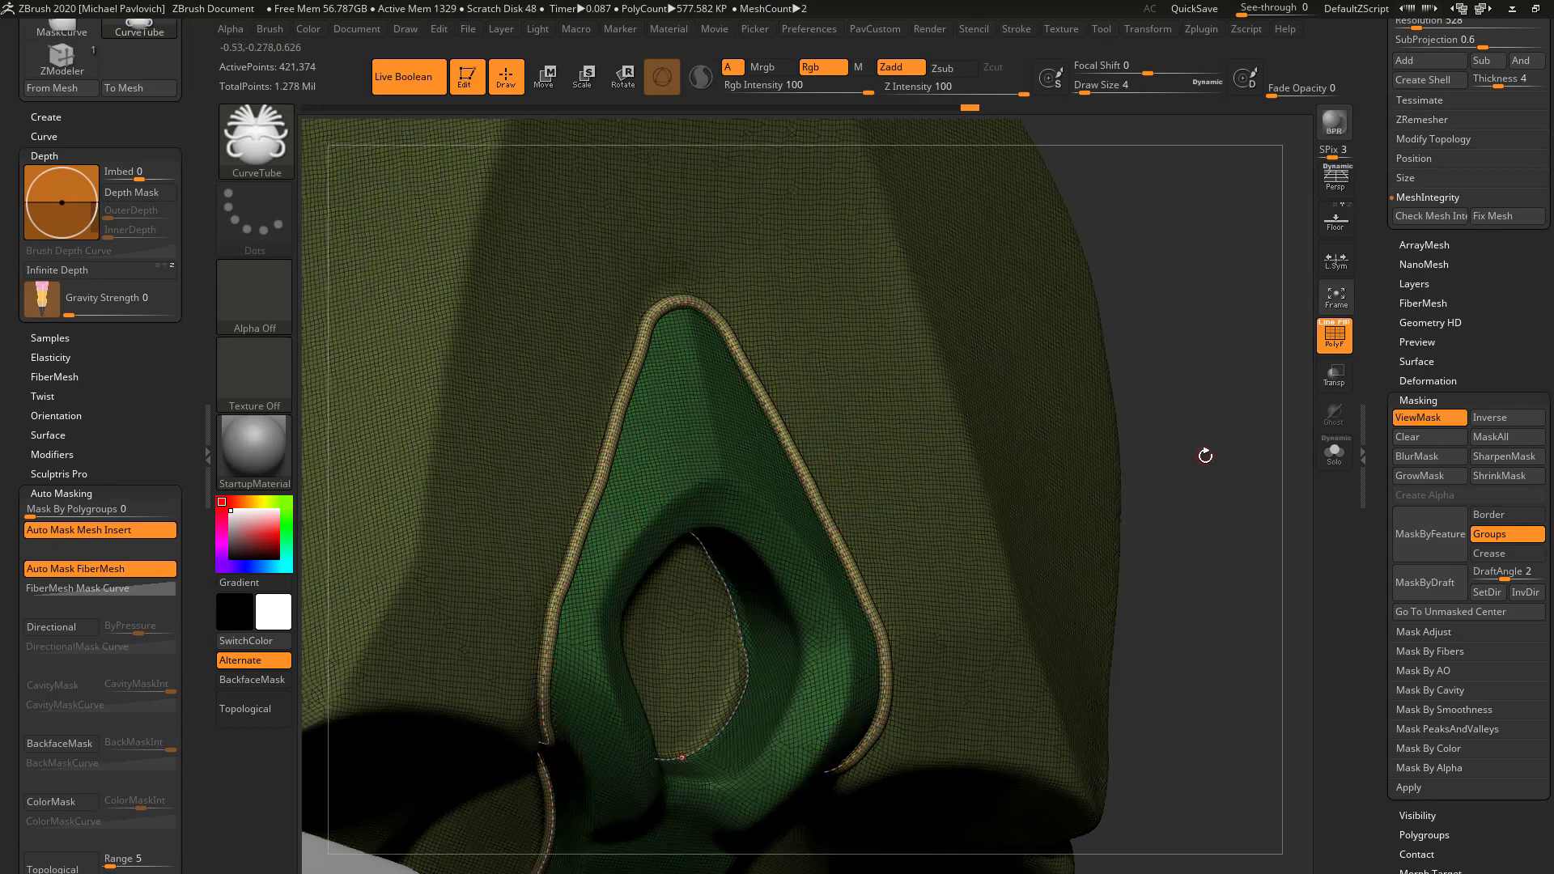
# - Split the masked skull from the curve tube, and place the tube below the skull as a subtractive subtool
pyautogui.moveTo(1205, 456); pyautogui.dragTo(1155, 448)
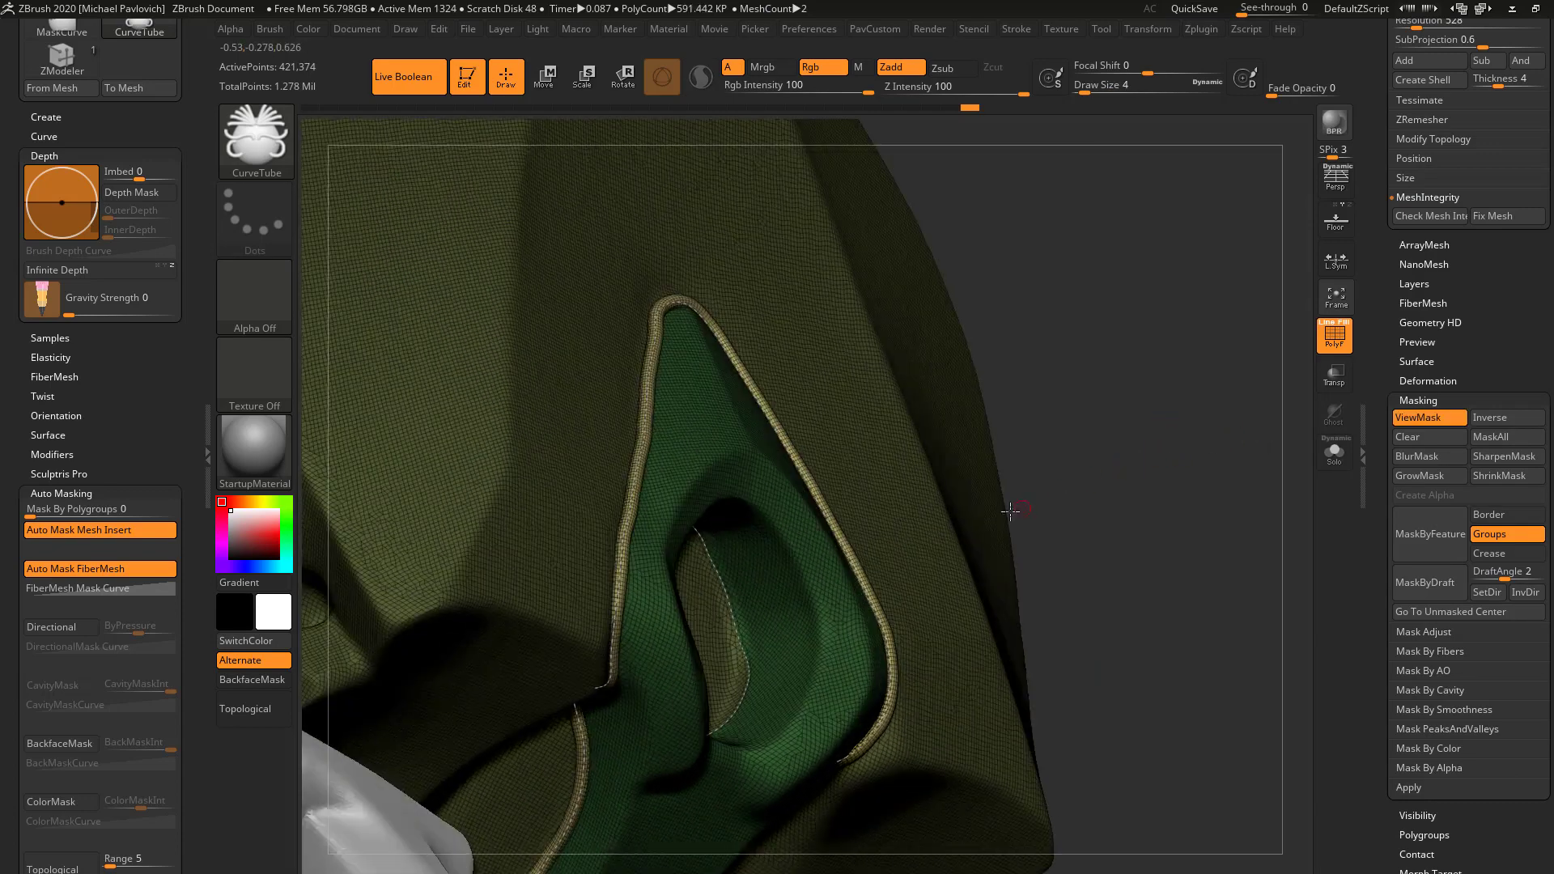
pyautogui.press('2')
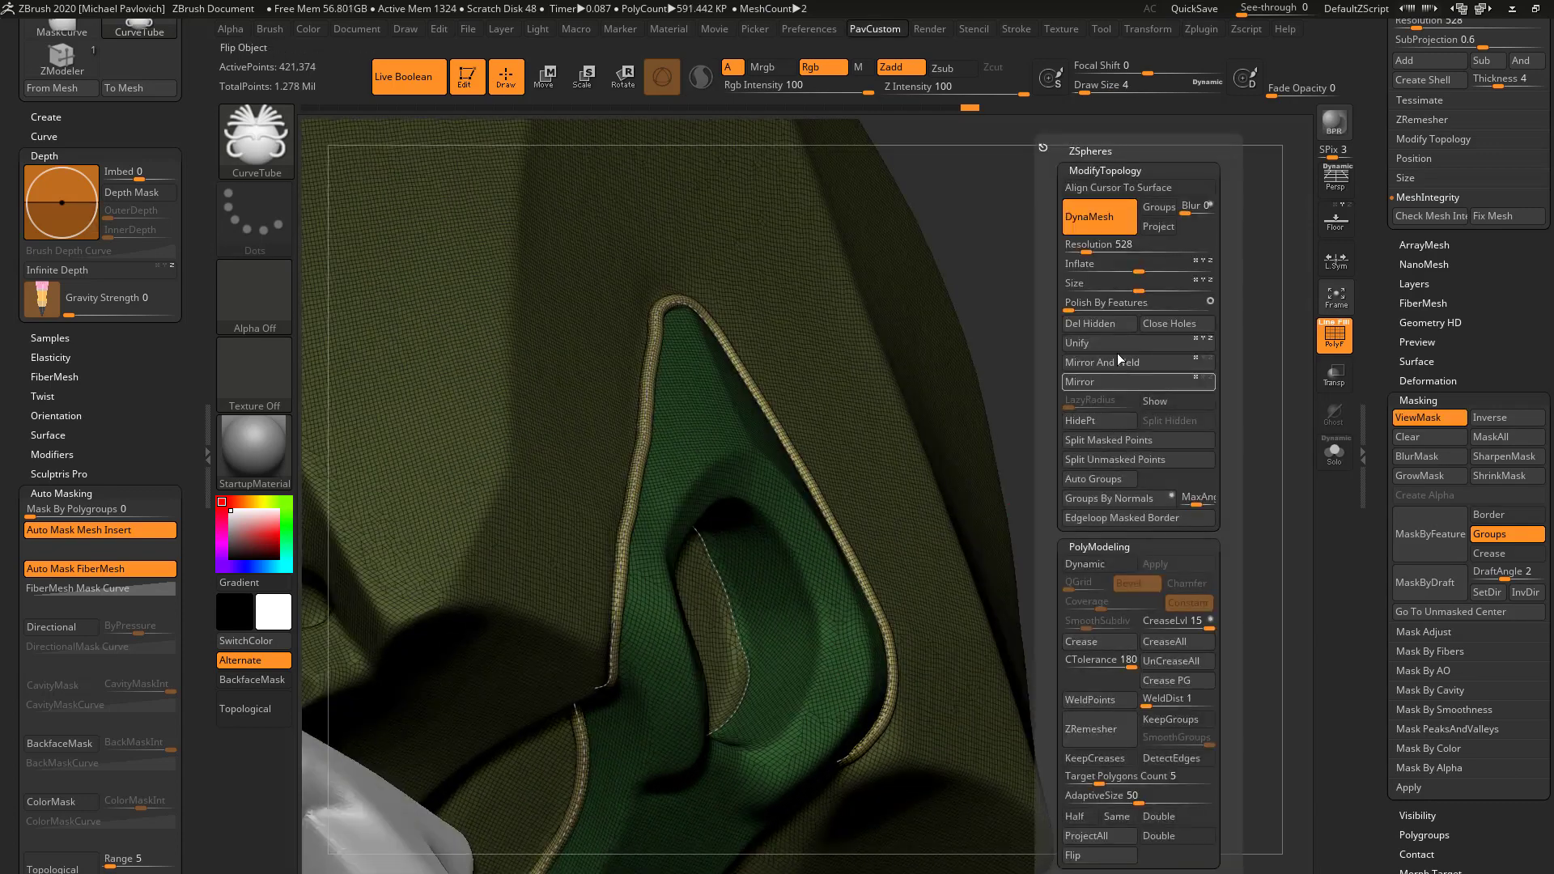
pyautogui.click(1114, 442)
pyautogui.moveTo(1385, 355); pyautogui.dragTo(1526, 522)
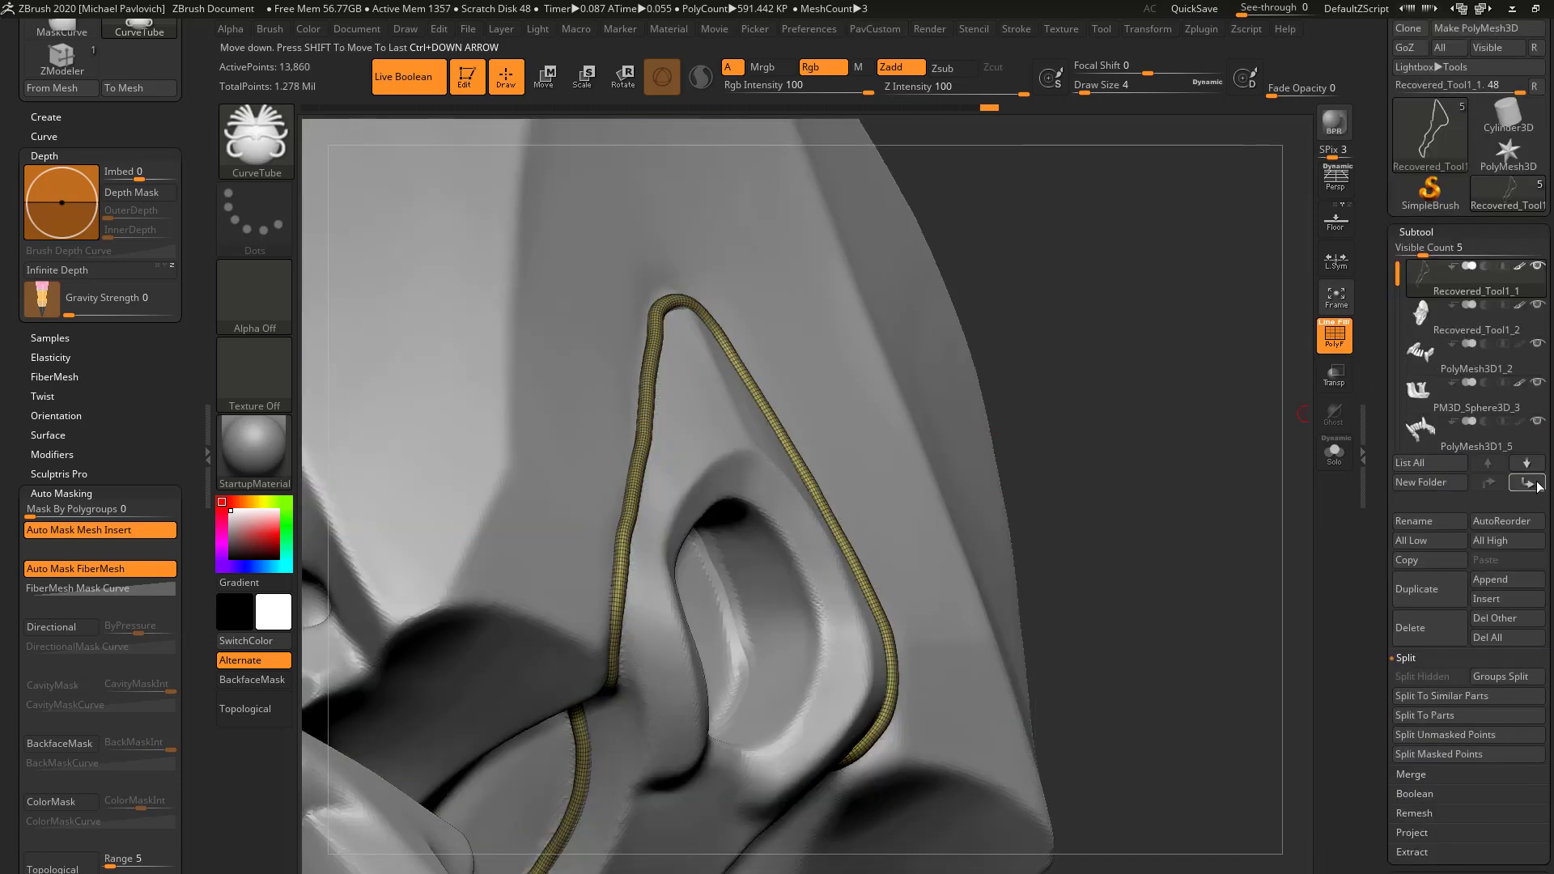
pyautogui.click(1484, 305)
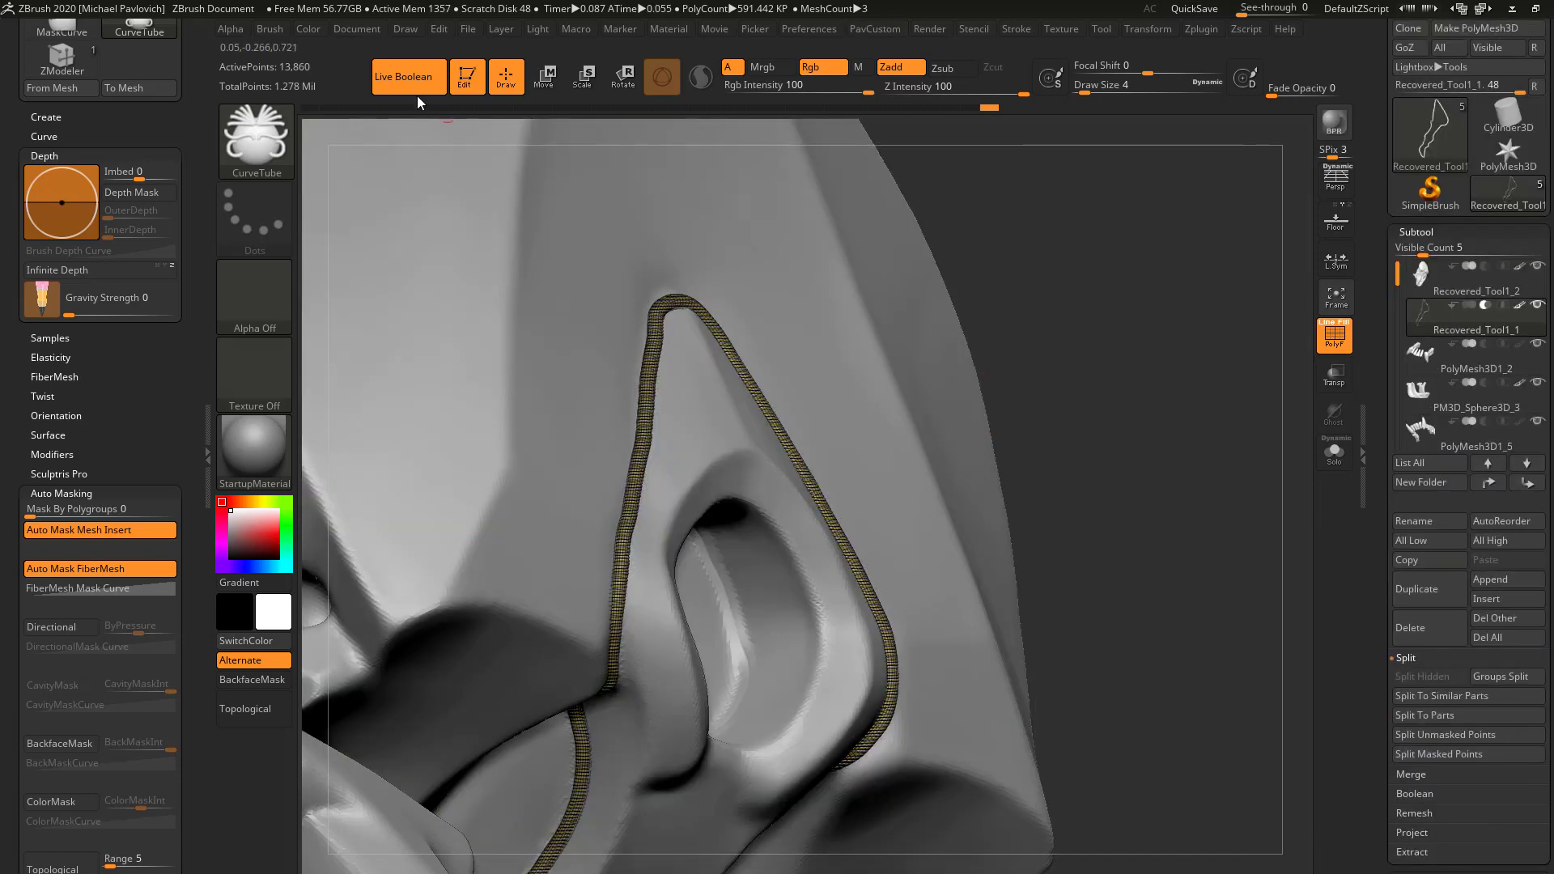
# - Hide the polyframe and compare the tube's groove in the skull with Live Boolean off and on
pyautogui.click(429, 84)
pyautogui.click(1334, 335)
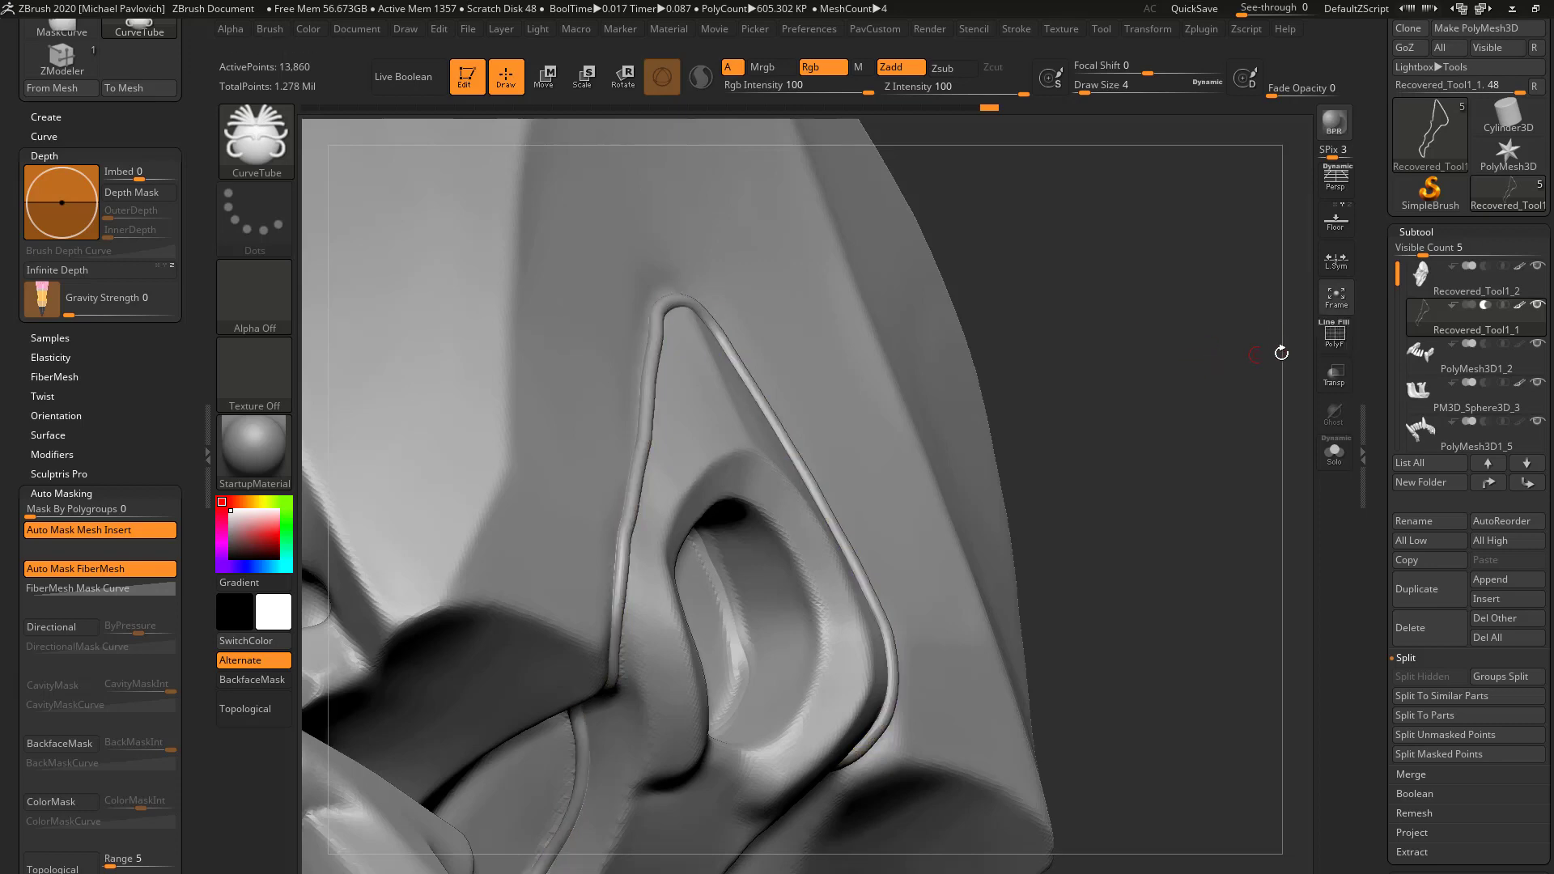
pyautogui.click(406, 86)
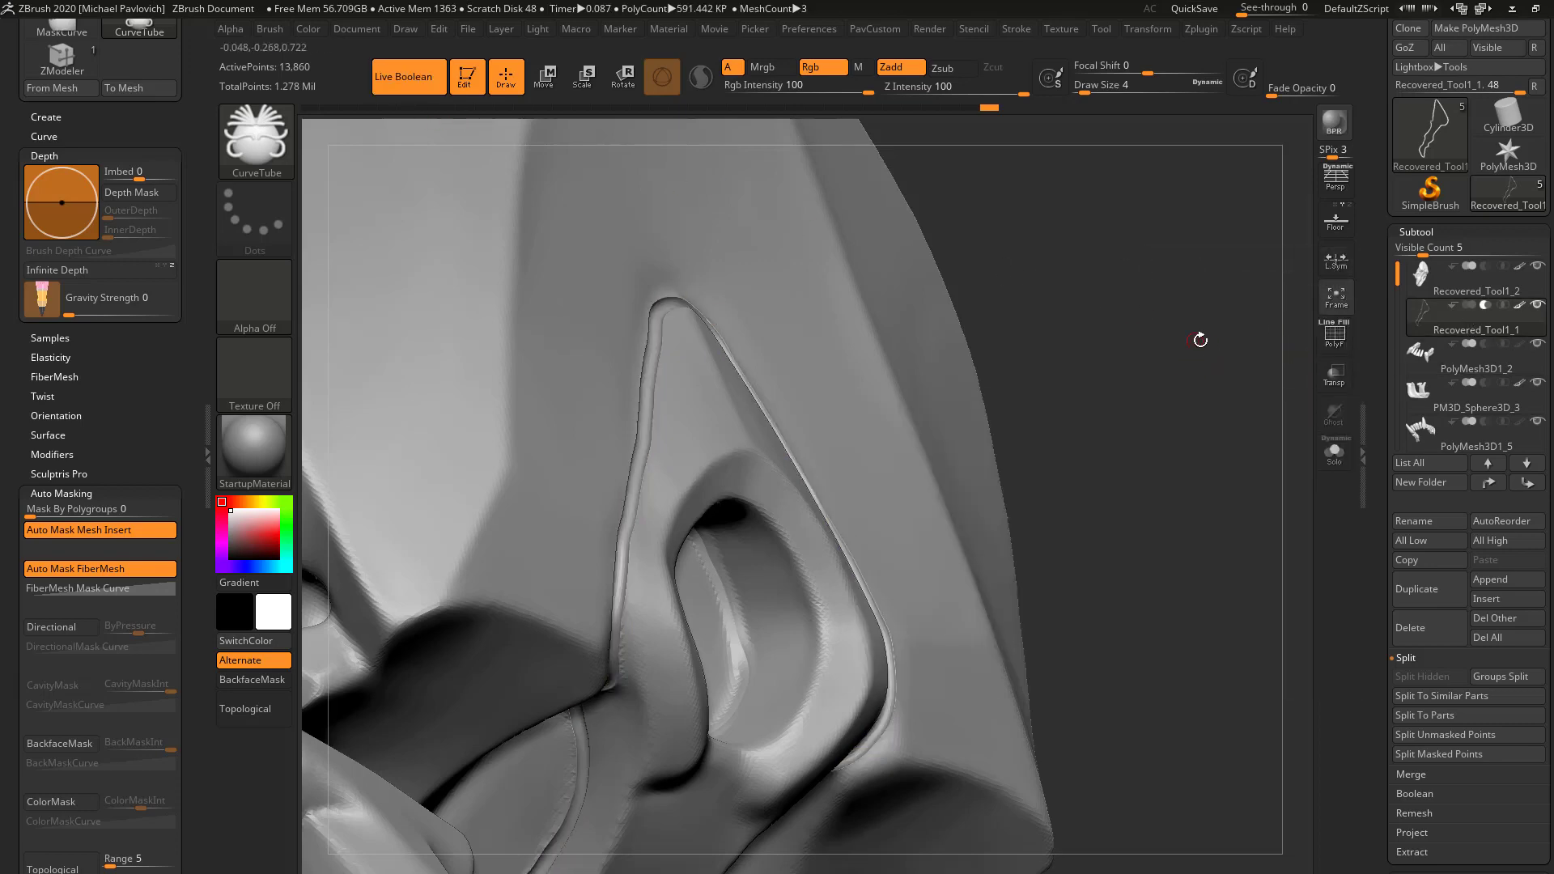
pyautogui.moveTo(1200, 339); pyautogui.dragTo(1179, 365)
# - Inflate the subtractive tube slightly to adjust the groove it cuts around the central strip
pyautogui.press('2')
pyautogui.click(1176, 368)
pyautogui.press('space')
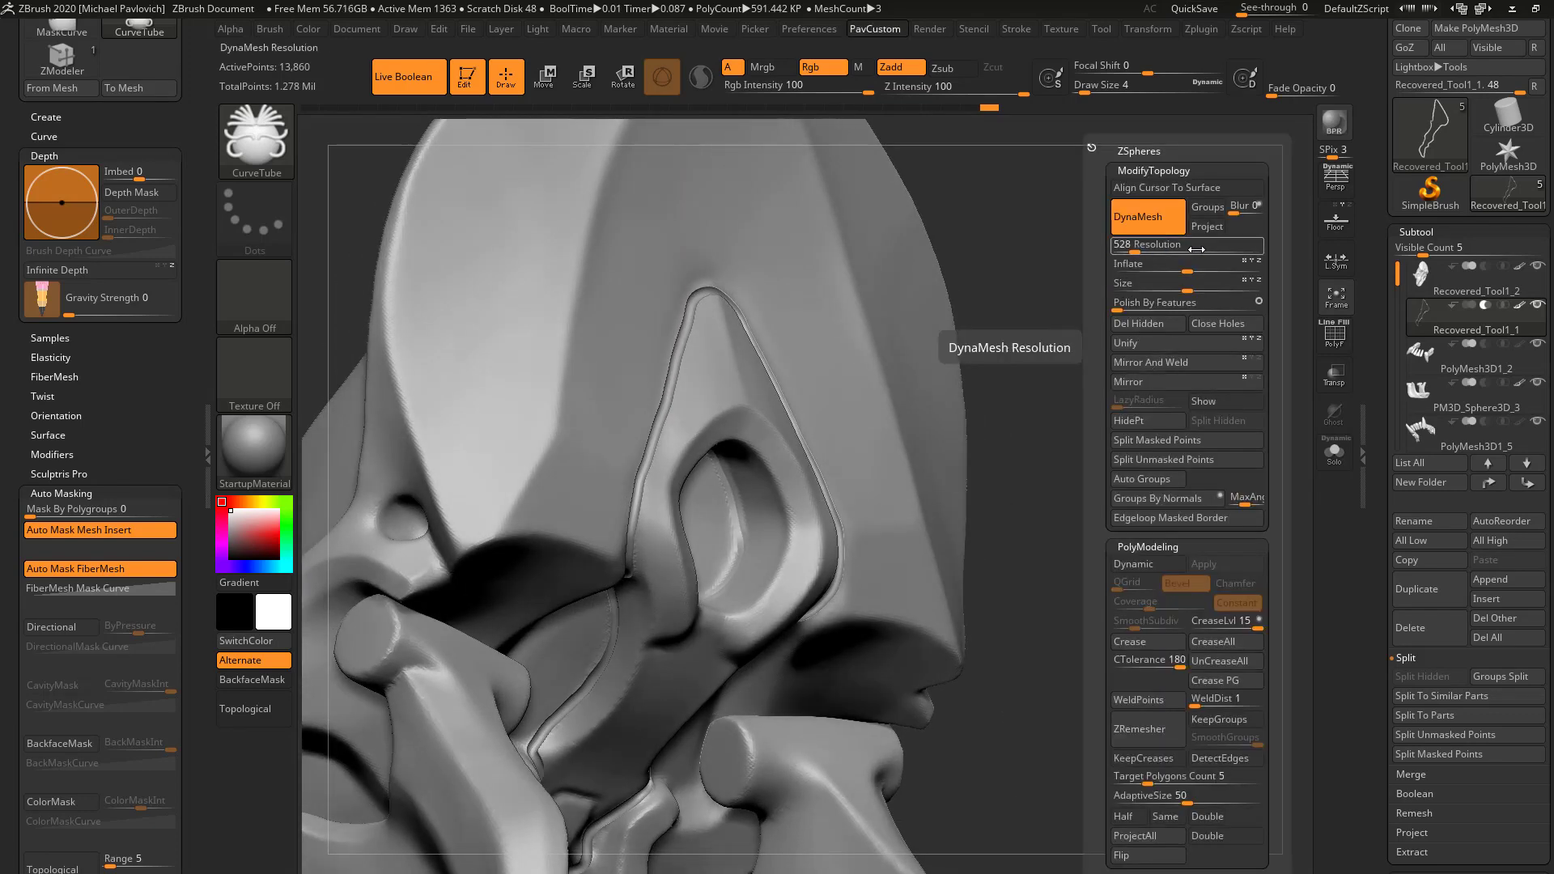
pyautogui.moveTo(1186, 269)
pyautogui.mouseDown()
pyautogui.moveTo(1137, 302)
pyautogui.moveTo(1196, 266)
pyautogui.mouseUp()
pyautogui.moveTo(1135, 324); pyautogui.dragTo(1299, 394)
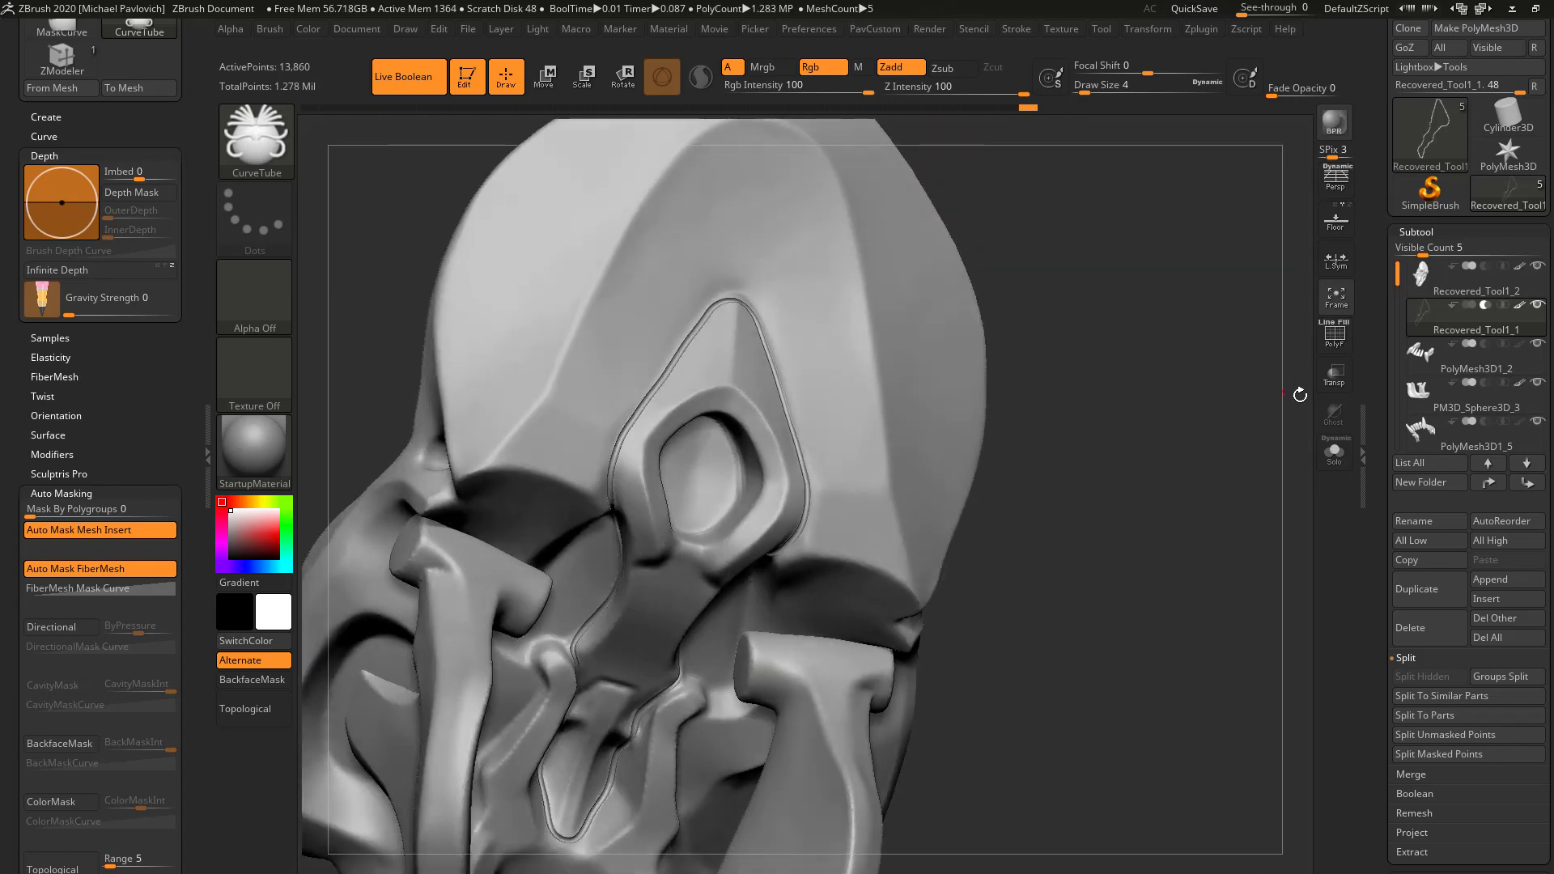
# - Delete the tube subtool, and make the skull active with the Standard brush and the polyframe shown
pyautogui.click(1415, 641)
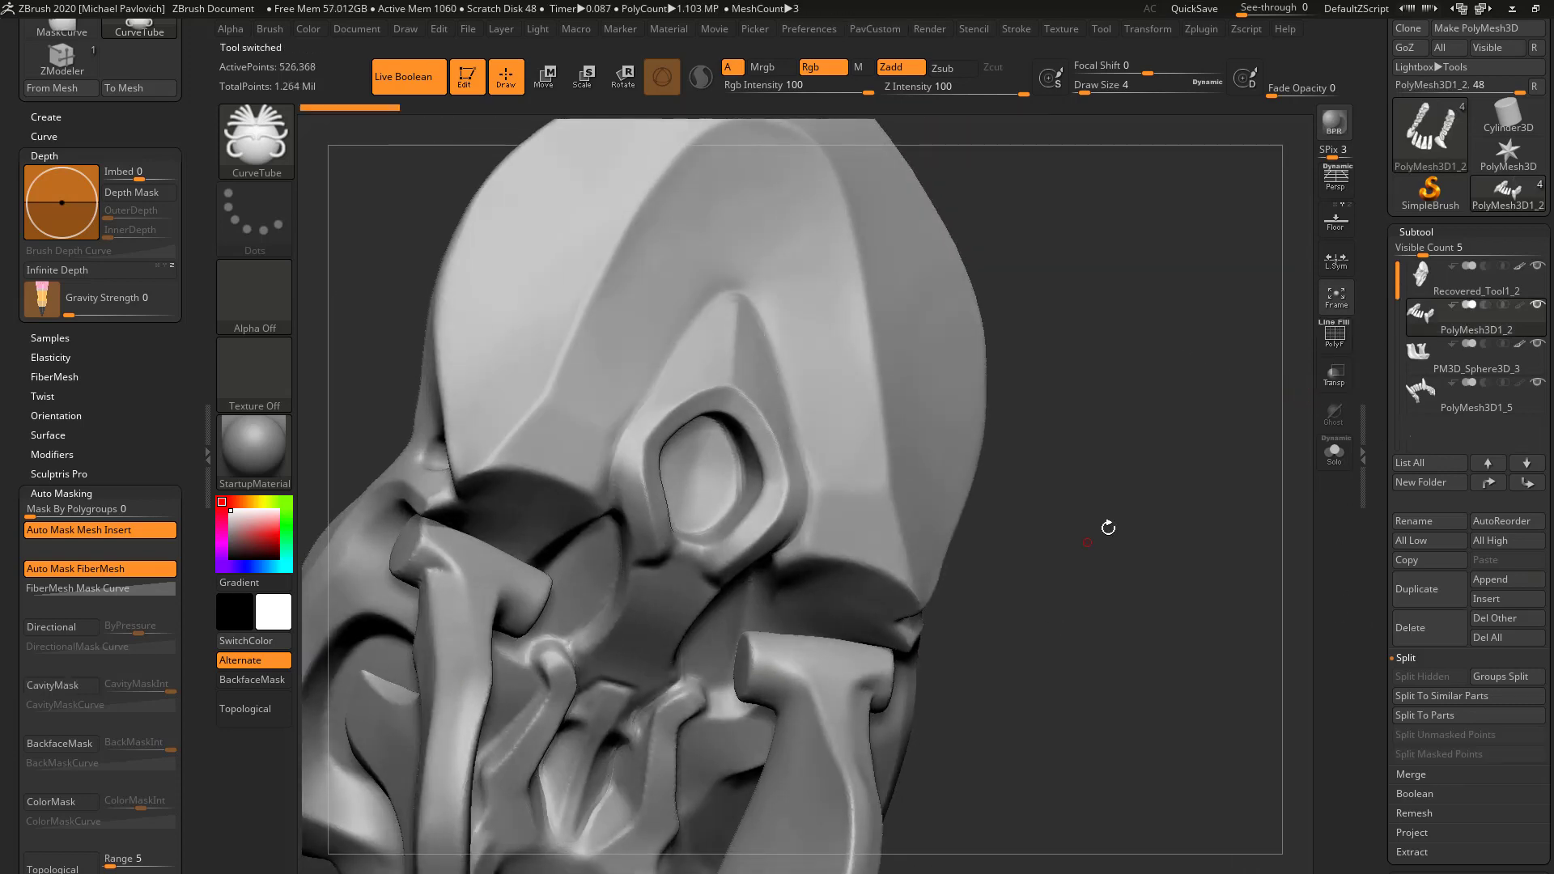
pyautogui.moveTo(1107, 527)
pyautogui.mouseDown()
pyautogui.moveTo(1193, 575)
pyautogui.moveTo(1199, 453)
pyautogui.moveTo(1211, 507)
pyautogui.moveTo(1249, 506)
pyautogui.moveTo(1108, 546)
pyautogui.mouseUp()
pyautogui.click(1336, 344)
pyautogui.press('b')
pyautogui.press('s')
pyautogui.press('t')
pyautogui.keyDown('alt'); pyautogui.moveTo(1209, 547); pyautogui.dragTo(1155, 513); pyautogui.keyUp('alt')
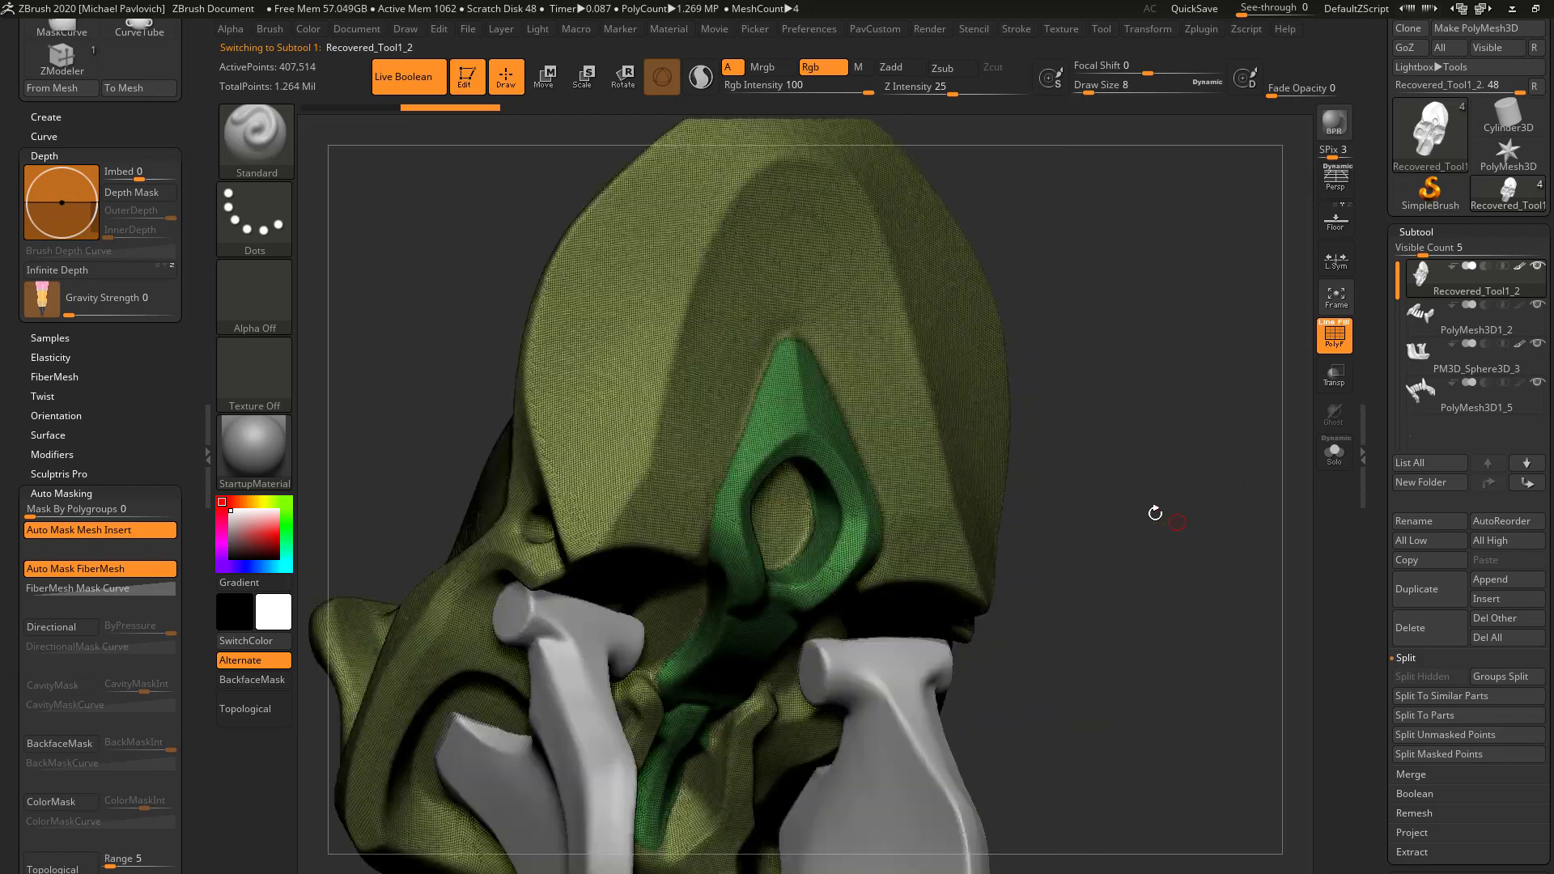
# - Isolate the skull's green central polygroup and separate it into its own subtool with Split Hidden
pyautogui.keyDown('ctrl'); pyautogui.keyDown('shift'); pyautogui.click(805, 435); pyautogui.keyUp('shift'); pyautogui.keyUp('ctrl')
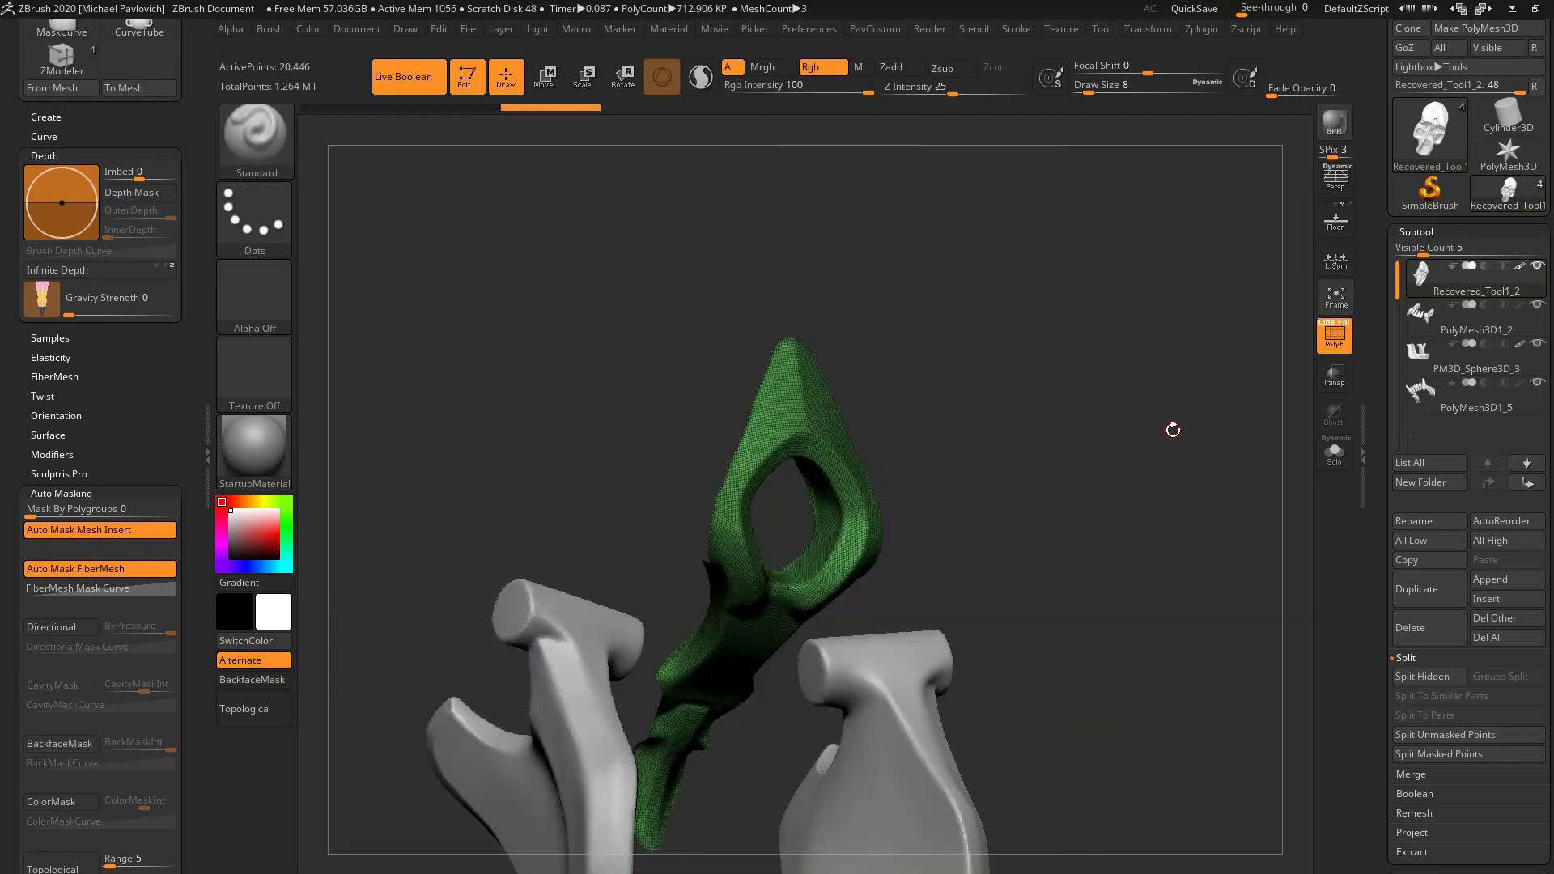
pyautogui.press('2')
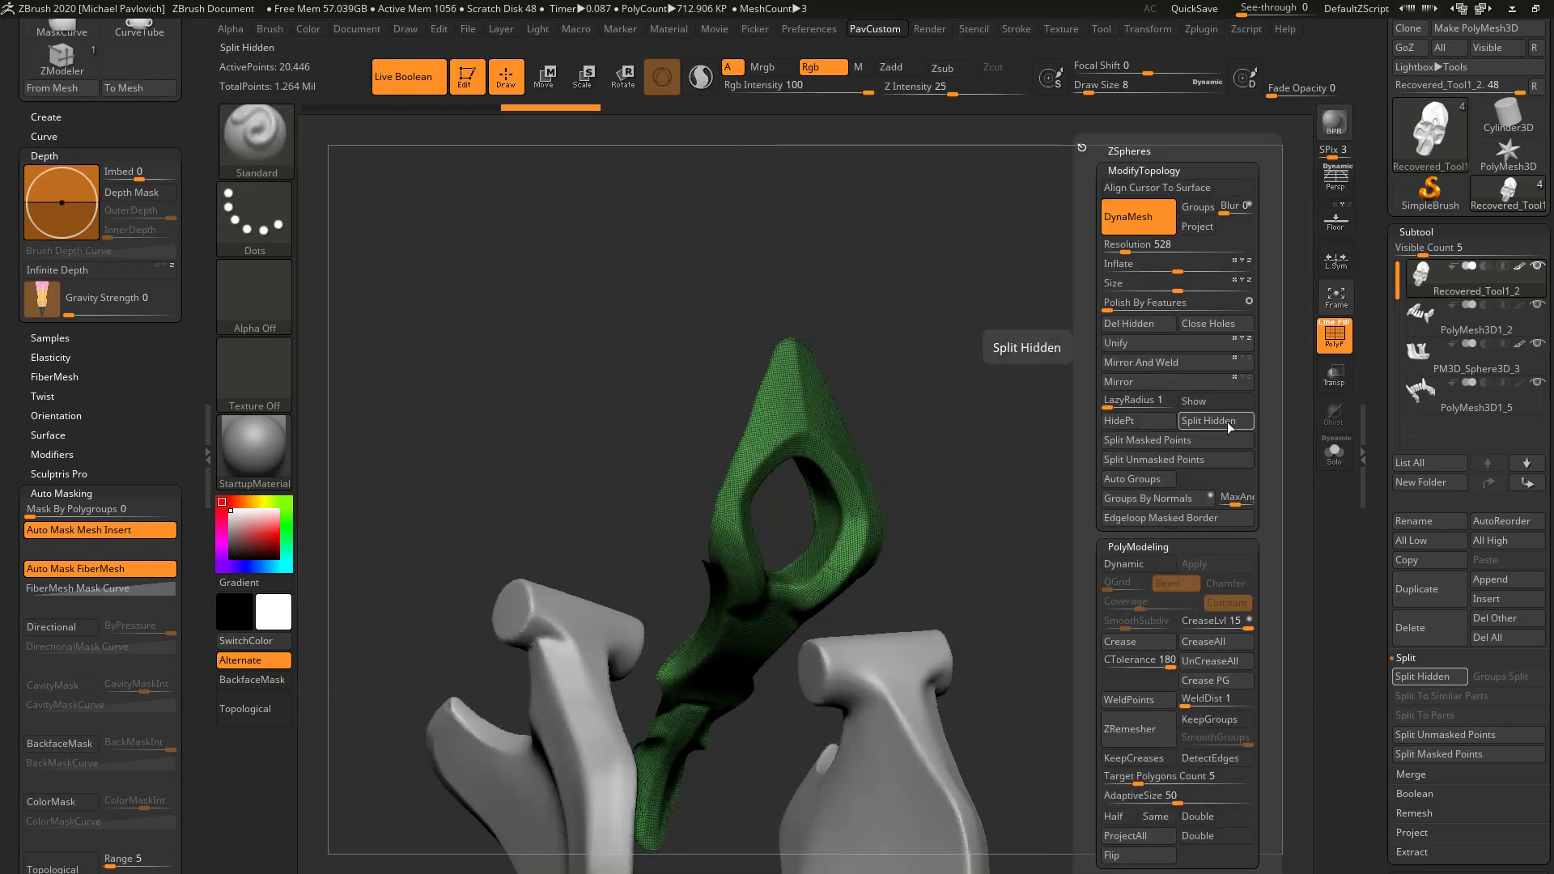
pyautogui.press('space')
pyautogui.click(1214, 421)
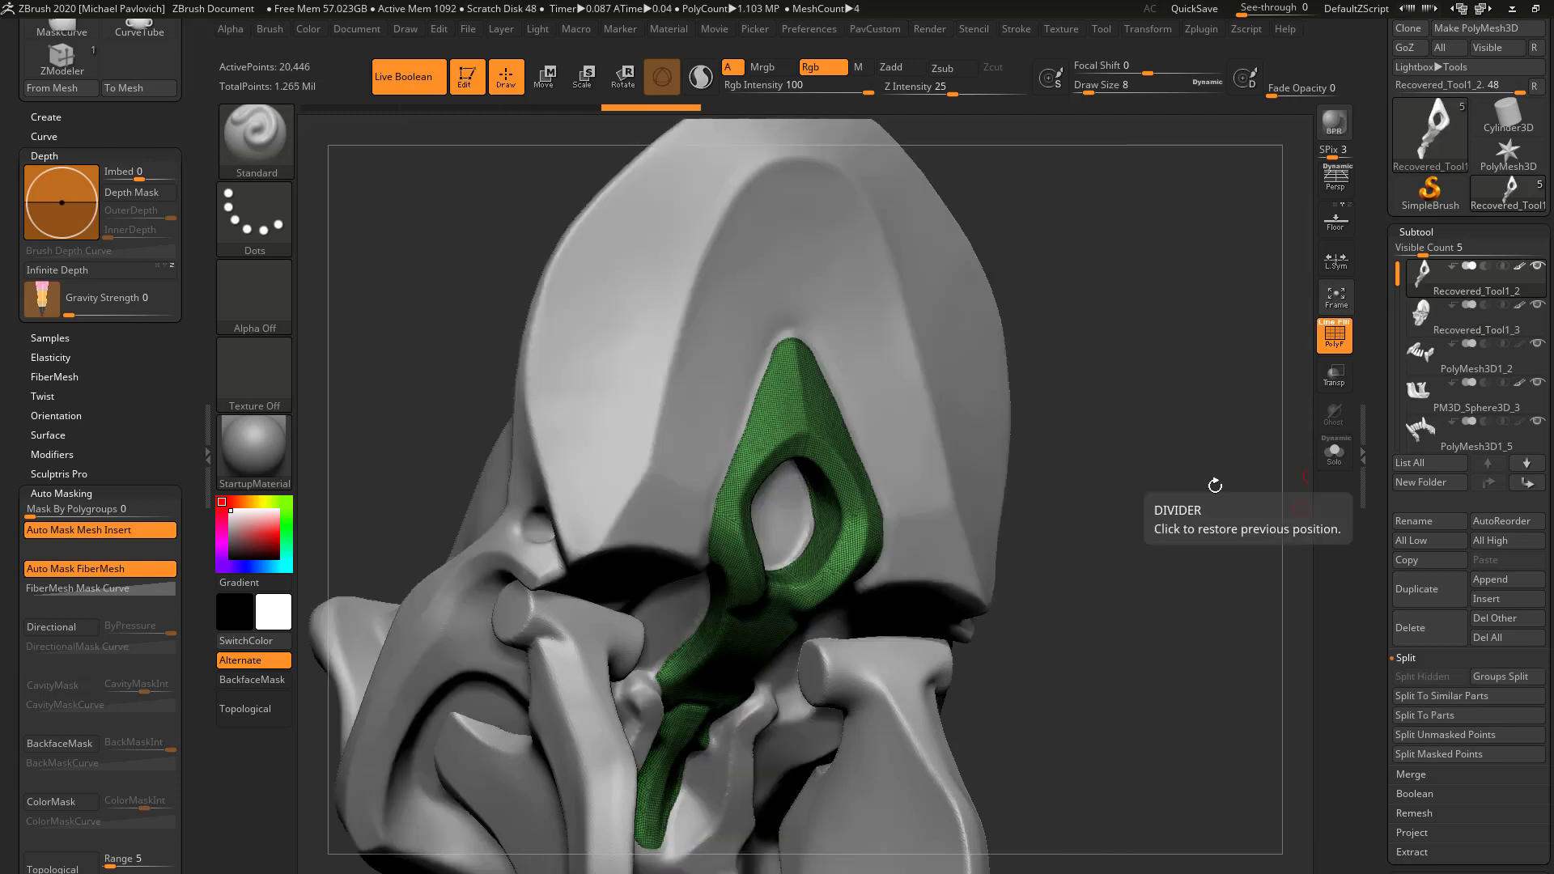
# - Isolate the split-off central strip, mask it by its Border feature, and invert the mask
pyautogui.keyDown('ctrl'); pyautogui.moveTo(1215, 484); pyautogui.dragTo(1302, 458, button='right'); pyautogui.keyUp('ctrl')
pyautogui.moveTo(1370, 547); pyautogui.dragTo(1358, 235)
pyautogui.click(1488, 279)
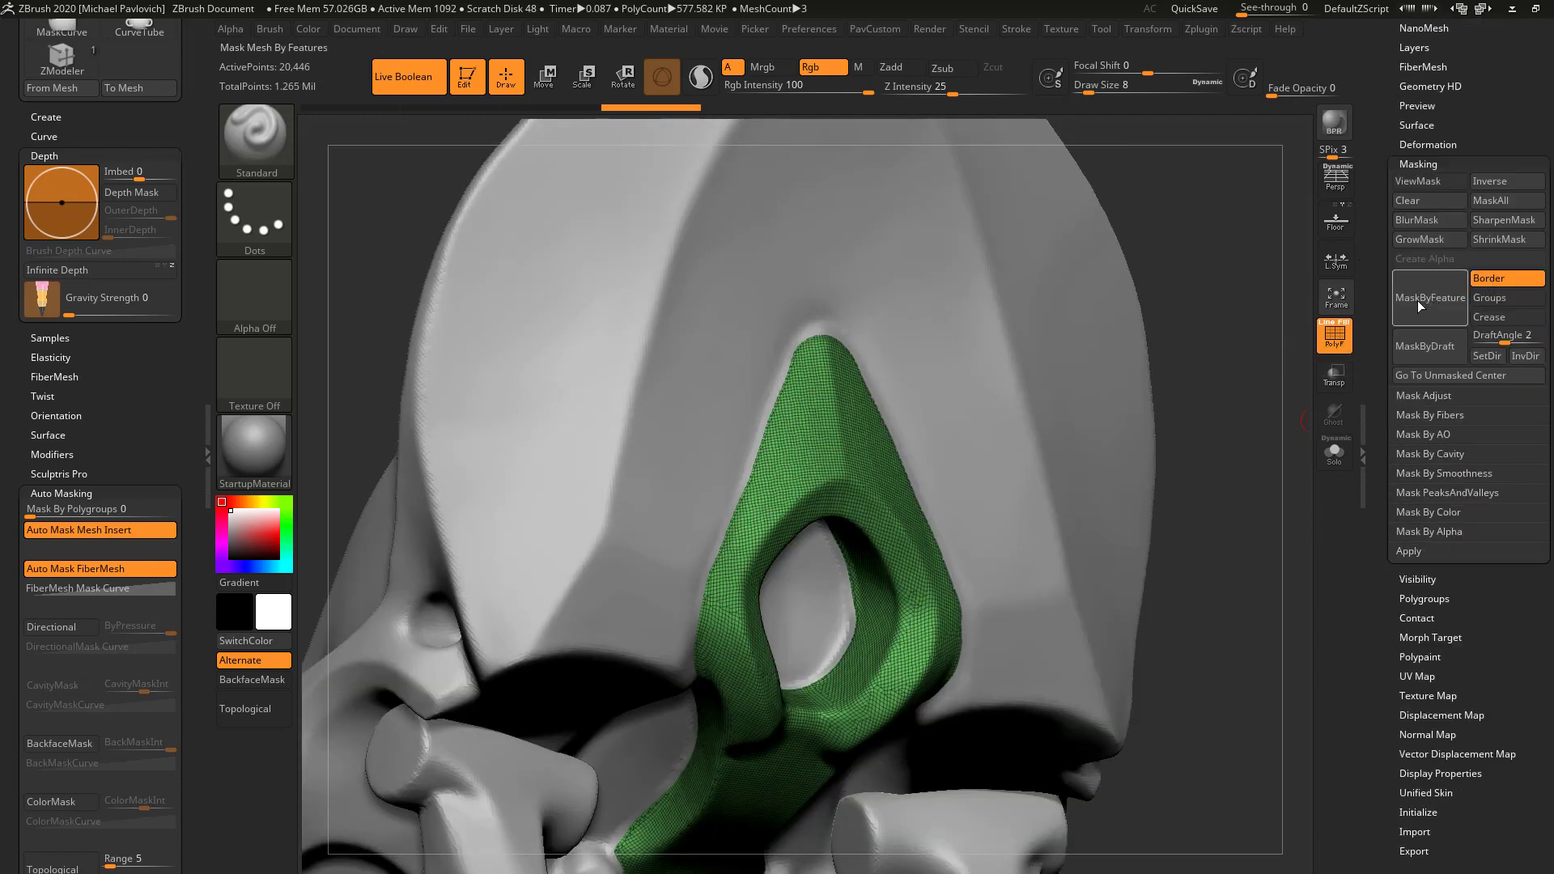
pyautogui.click(1429, 182)
pyautogui.click(1334, 453)
pyautogui.keyDown('alt'); pyautogui.moveTo(1141, 426); pyautogui.dragTo(1164, 478); pyautogui.keyUp('alt')
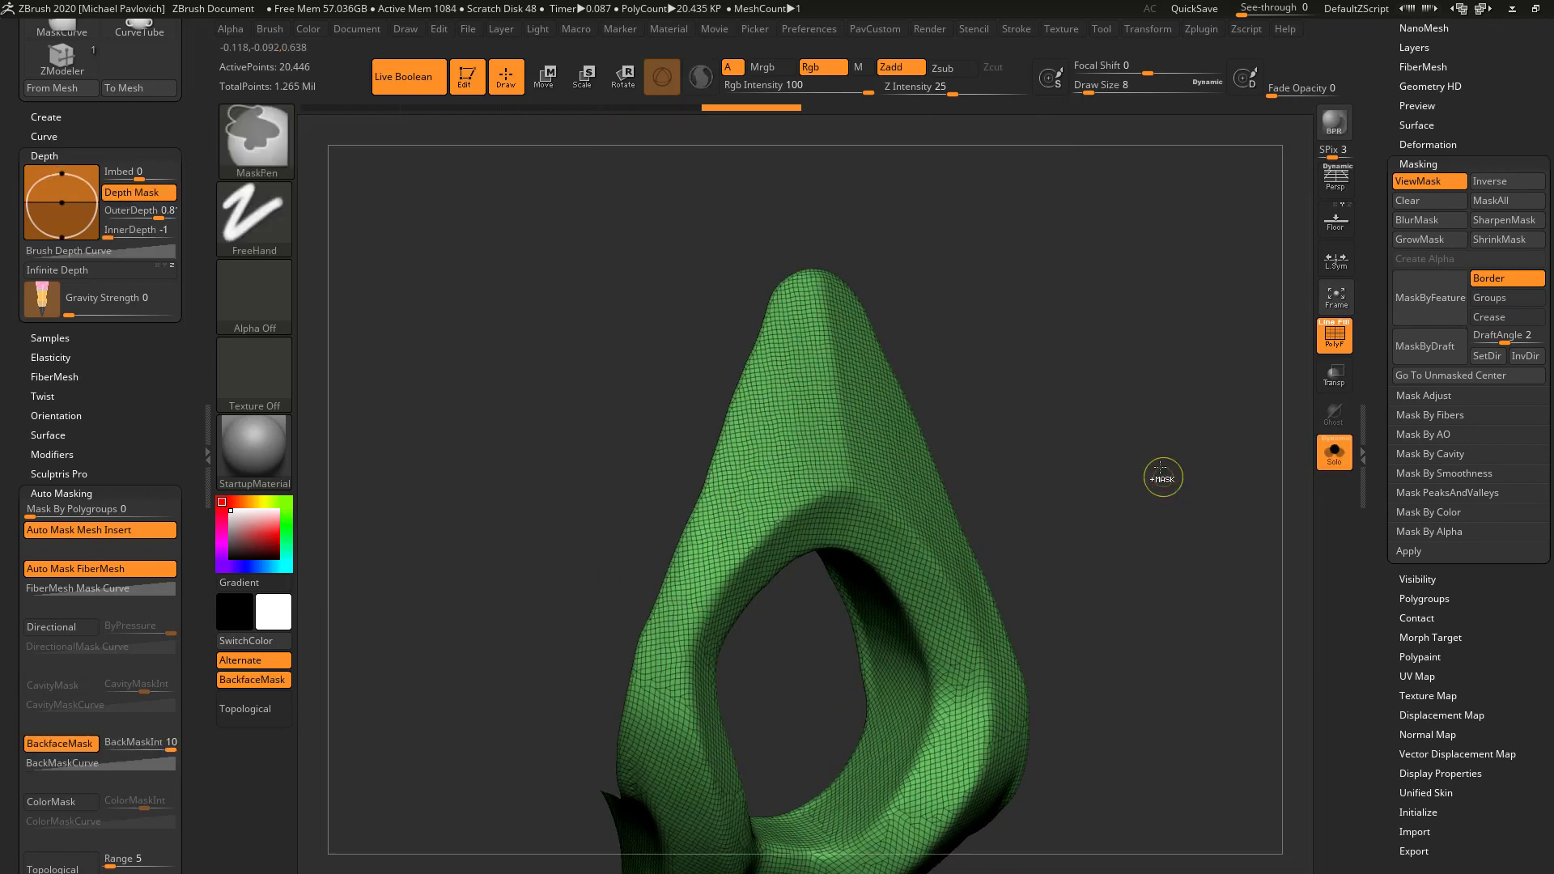
pyautogui.keyDown('ctrl'); pyautogui.click(1164, 477); pyautogui.keyUp('ctrl')
# - Try to extrude the strip backward with the Move gizmo, and check its thickness with the polyframe hidden
pyautogui.moveTo(1192, 416); pyautogui.dragTo(927, 420)
pyautogui.press('w')
pyautogui.moveTo(699, 405); pyautogui.dragTo(706, 384)
pyautogui.press('q')
pyautogui.moveTo(898, 365)
pyautogui.mouseDown()
pyautogui.moveTo(947, 347)
pyautogui.moveTo(944, 383)
pyautogui.moveTo(891, 430)
pyautogui.moveTo(826, 361)
pyautogui.moveTo(971, 473)
pyautogui.mouseUp()
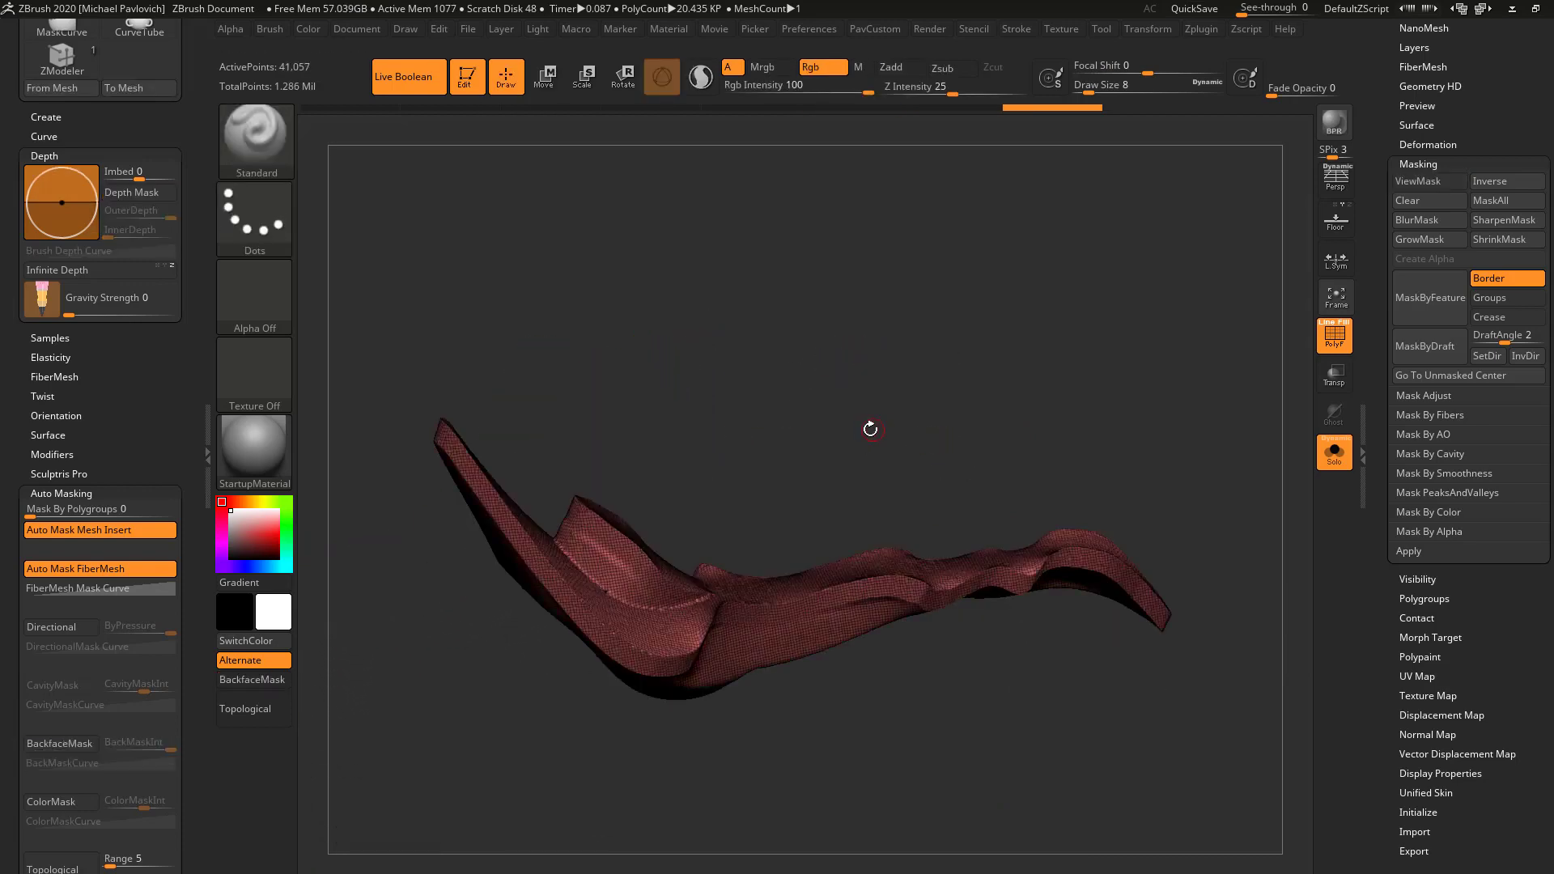
pyautogui.moveTo(871, 429)
pyautogui.mouseDown()
pyautogui.moveTo(804, 458)
pyautogui.moveTo(838, 351)
pyautogui.mouseUp()
pyautogui.moveTo(828, 408); pyautogui.dragTo(1011, 360)
pyautogui.click(1334, 338)
pyautogui.moveTo(1160, 404); pyautogui.dragTo(1044, 454)
# - Examine how the strip fits the assembled skull, viewing the skull and the strip each in isolation
pyautogui.click(1325, 462)
pyautogui.keyDown('alt'); pyautogui.click(824, 468); pyautogui.keyUp('alt')
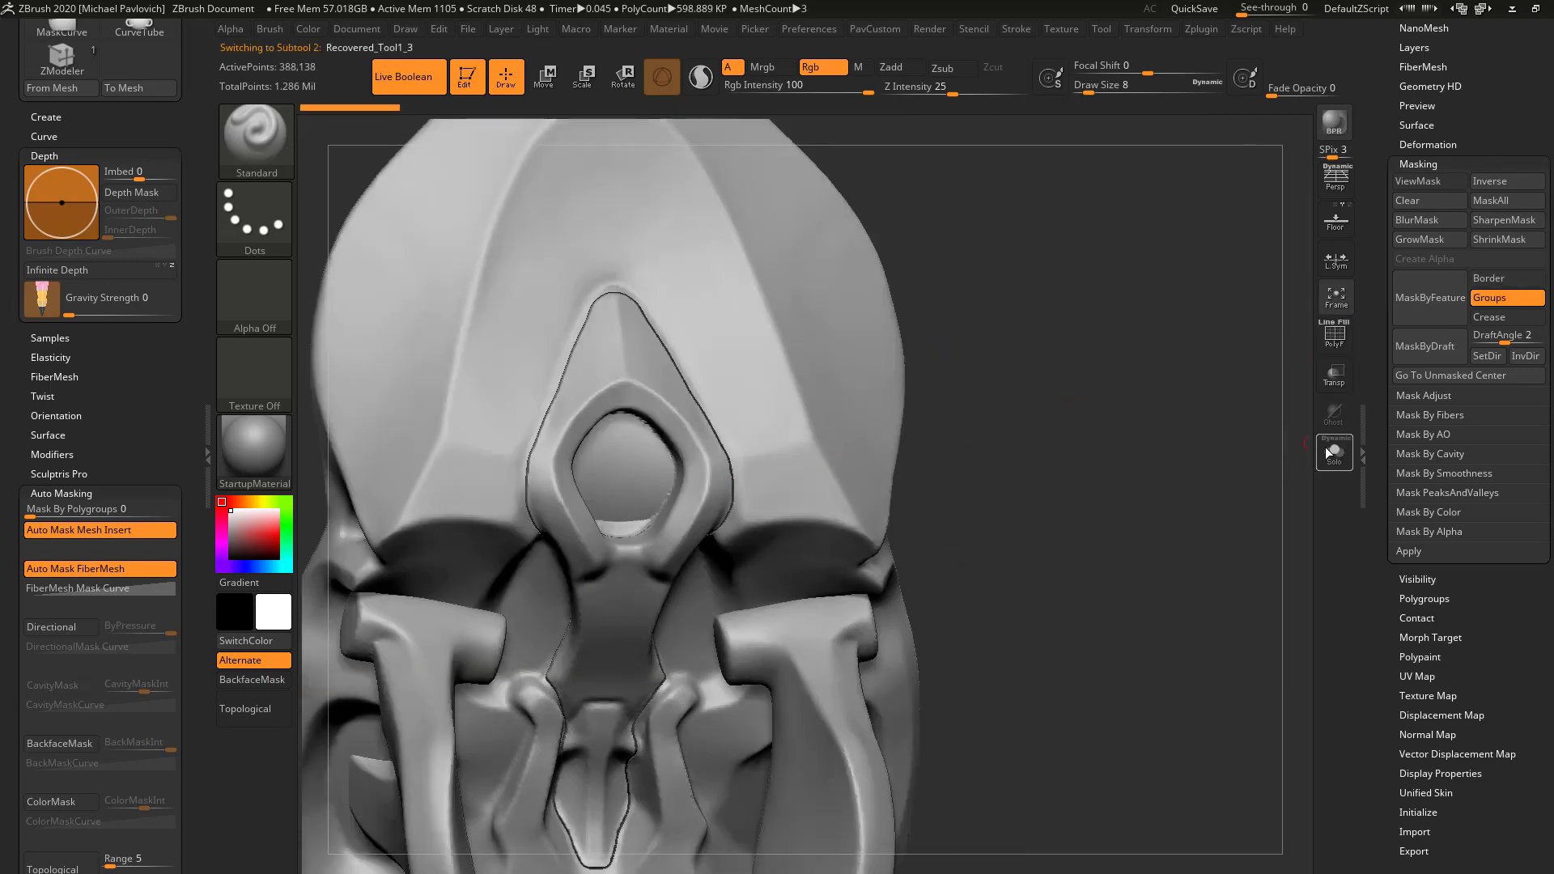
pyautogui.click(1328, 453)
pyautogui.scroll(10, 1542, 419)
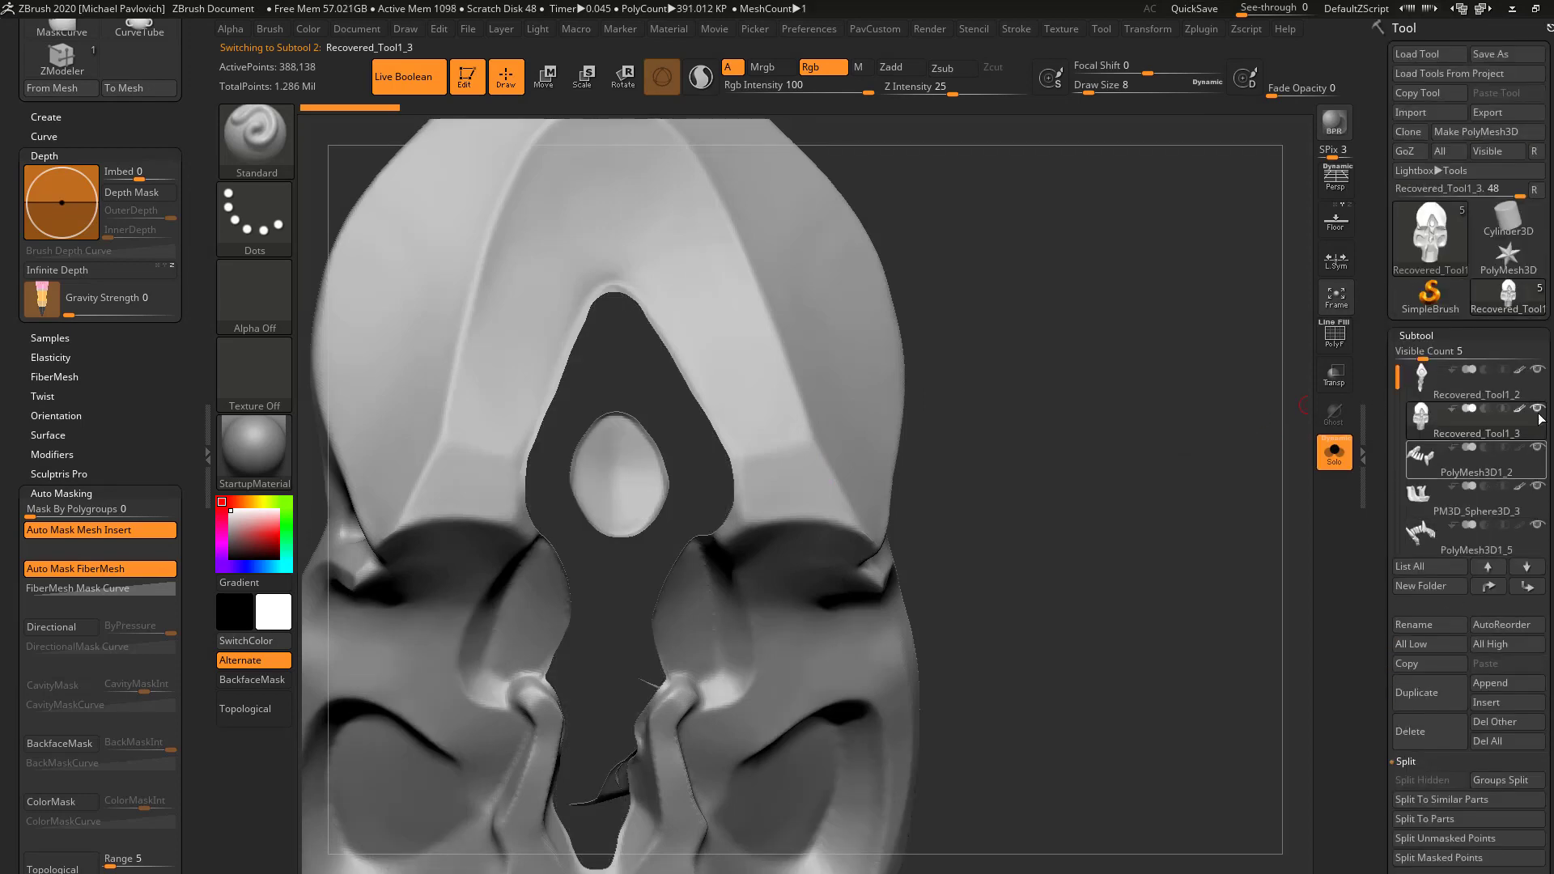
pyautogui.moveTo(1154, 483); pyautogui.dragTo(1308, 456)
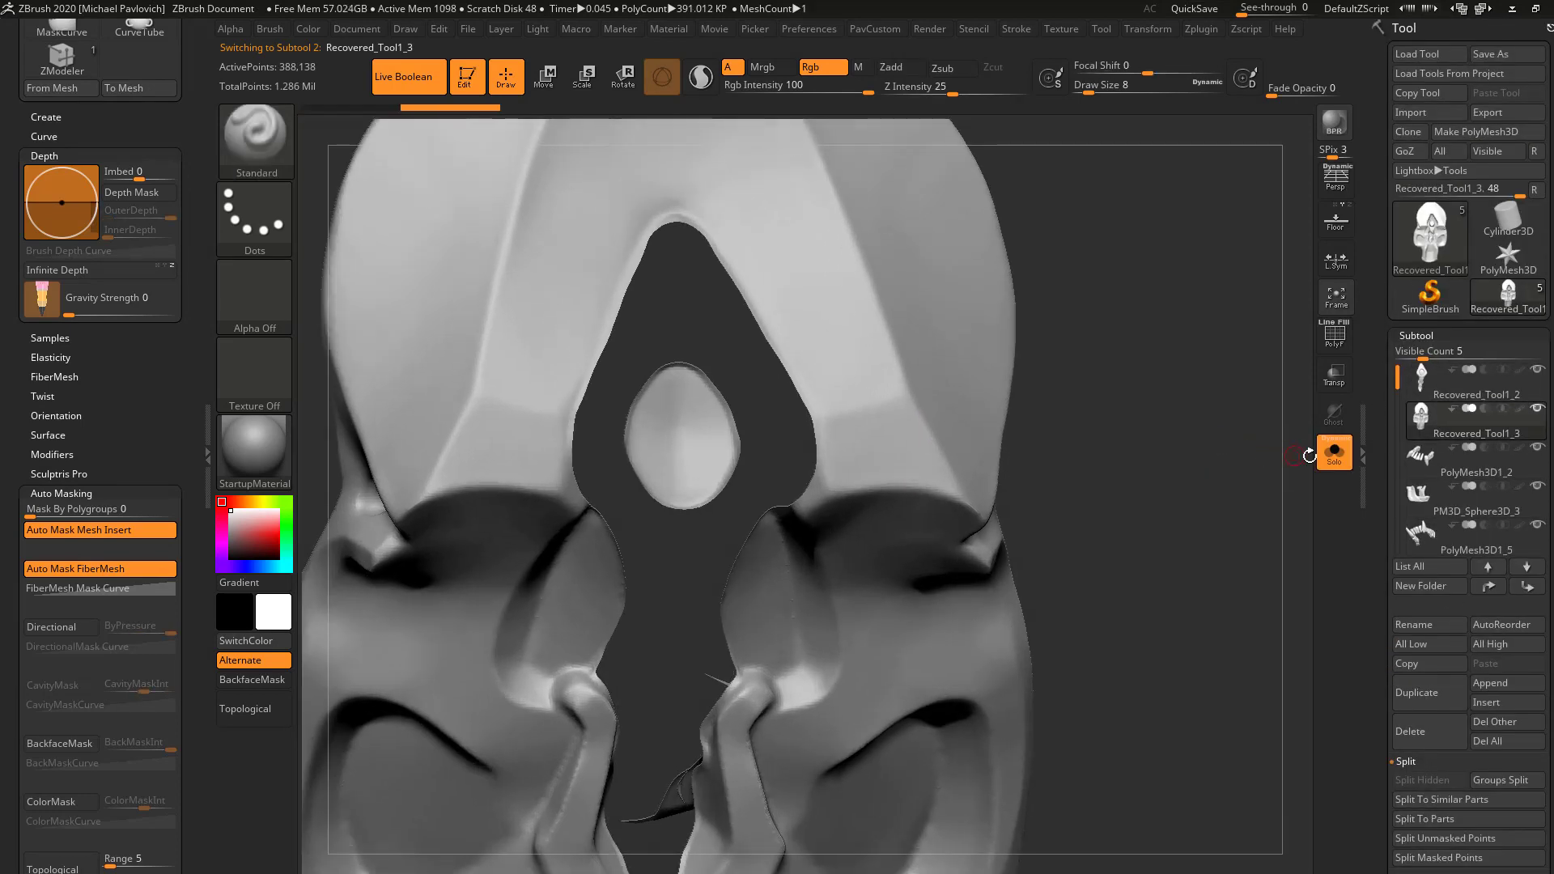
pyautogui.click(1473, 391)
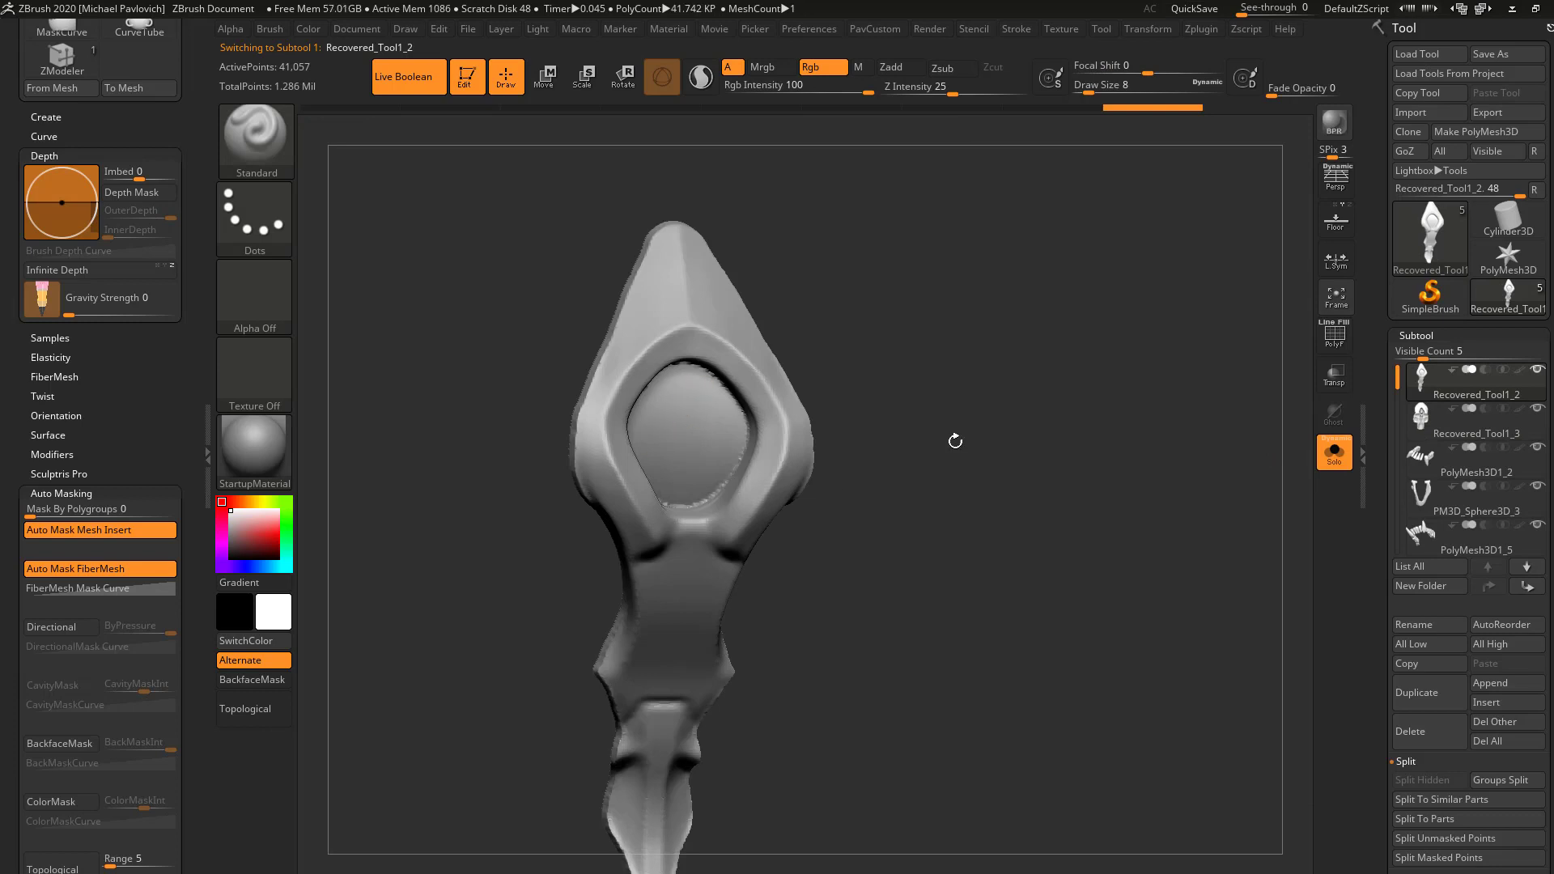
# - Pull the strip's unmasked border backward about 0.037 with the Move gizmo to give it side walls
pyautogui.moveTo(955, 441)
pyautogui.mouseDown()
pyautogui.moveTo(1149, 459)
pyautogui.moveTo(1018, 455)
pyautogui.moveTo(1103, 490)
pyautogui.moveTo(1117, 454)
pyautogui.moveTo(1096, 462)
pyautogui.moveTo(1094, 422)
pyautogui.moveTo(1094, 456)
pyautogui.moveTo(1056, 469)
pyautogui.moveTo(1134, 430)
pyautogui.moveTo(843, 438)
pyautogui.mouseUp()
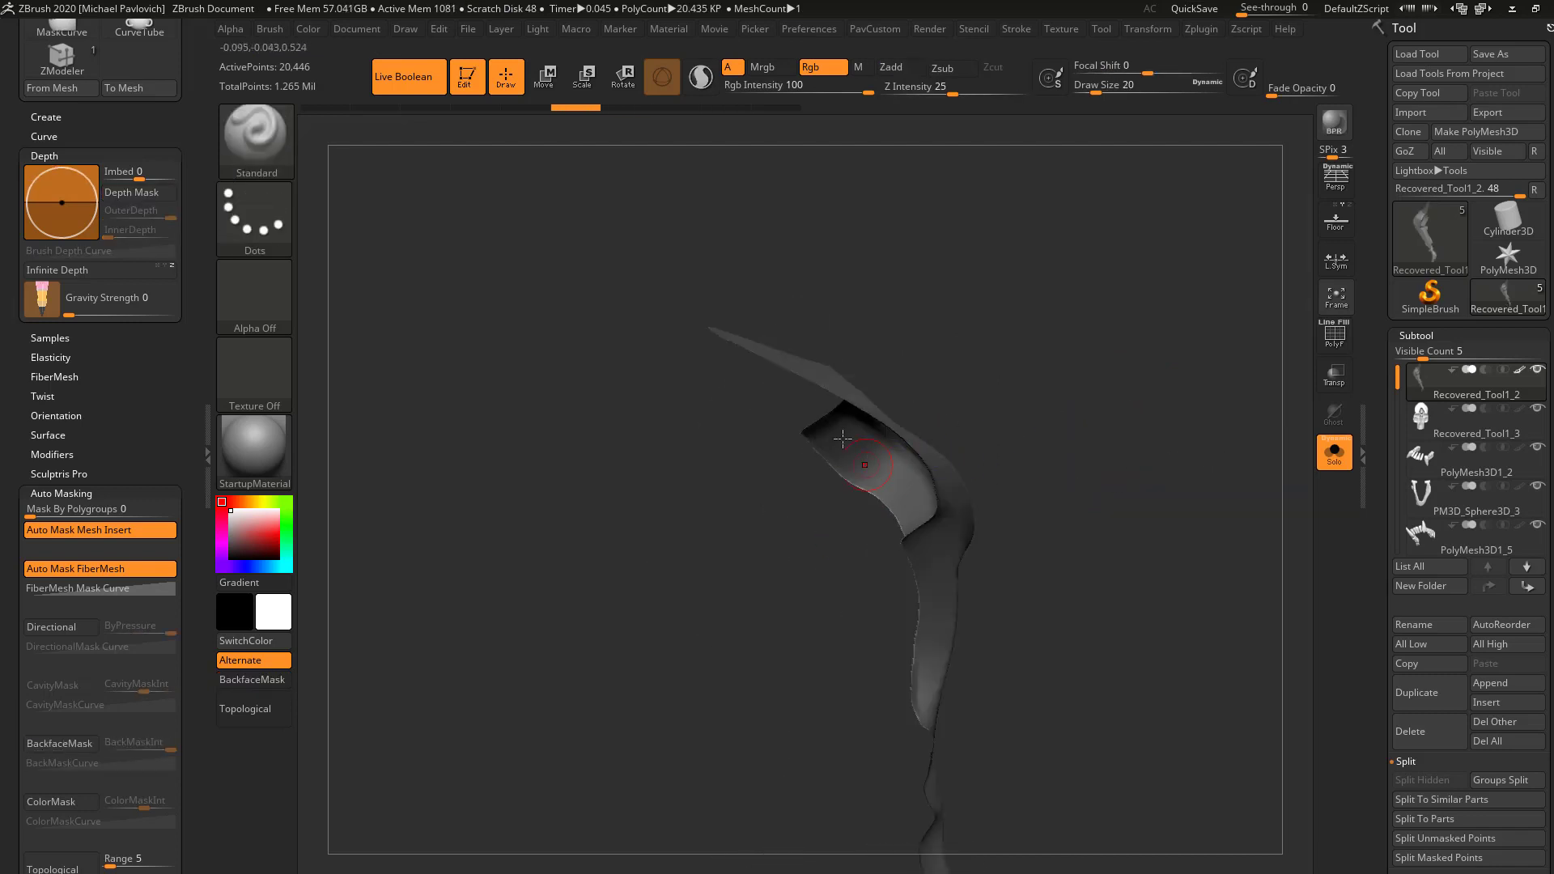
pyautogui.moveTo(829, 547); pyautogui.dragTo(883, 475)
pyautogui.press('w')
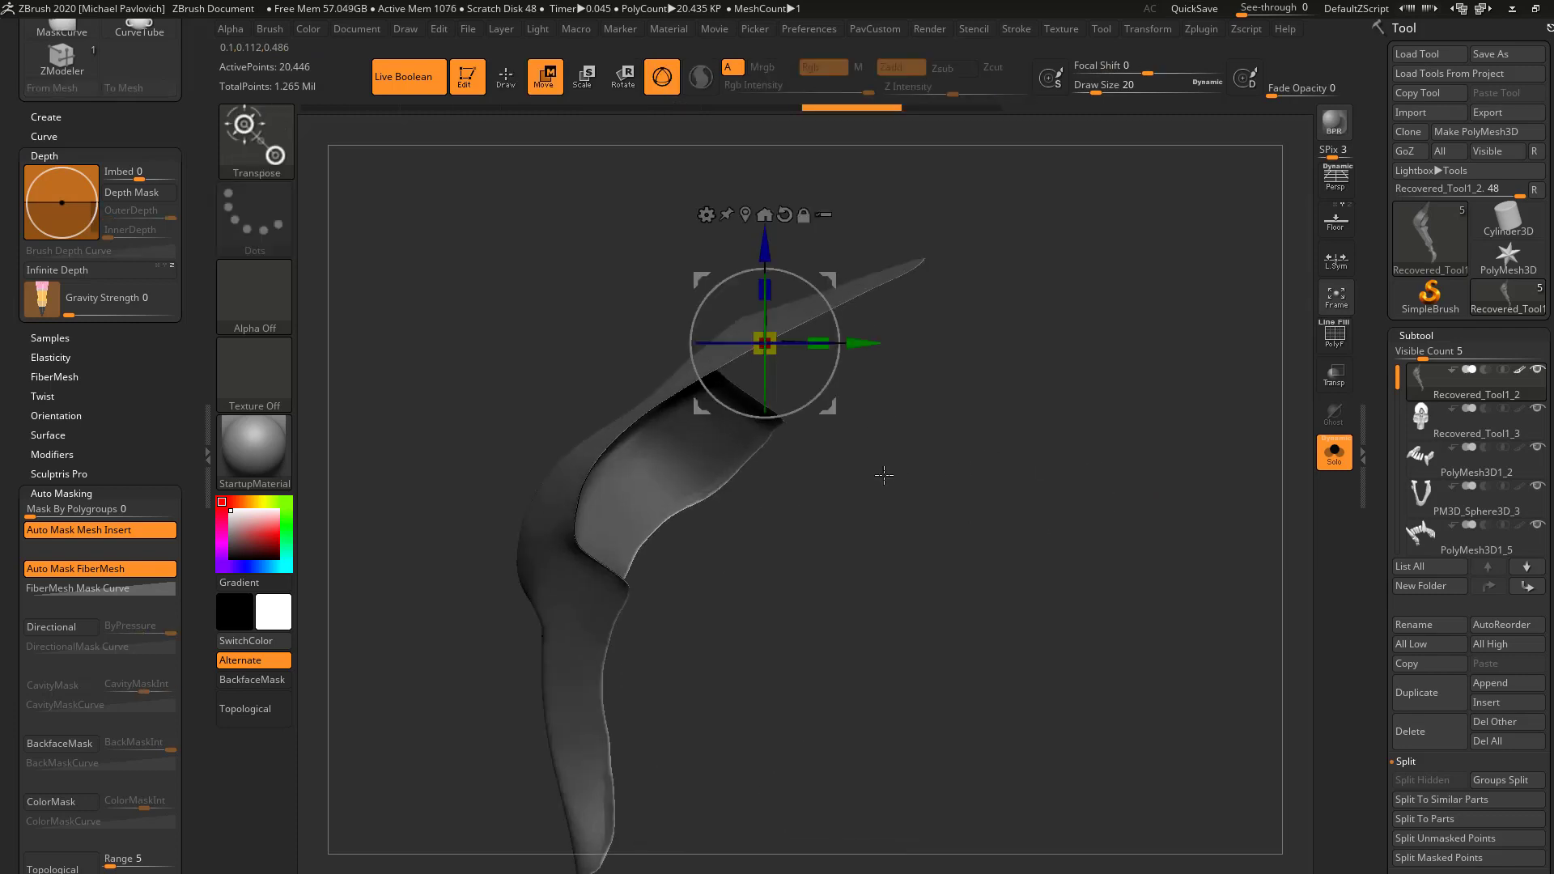
pyautogui.moveTo(834, 277); pyautogui.dragTo(867, 291)
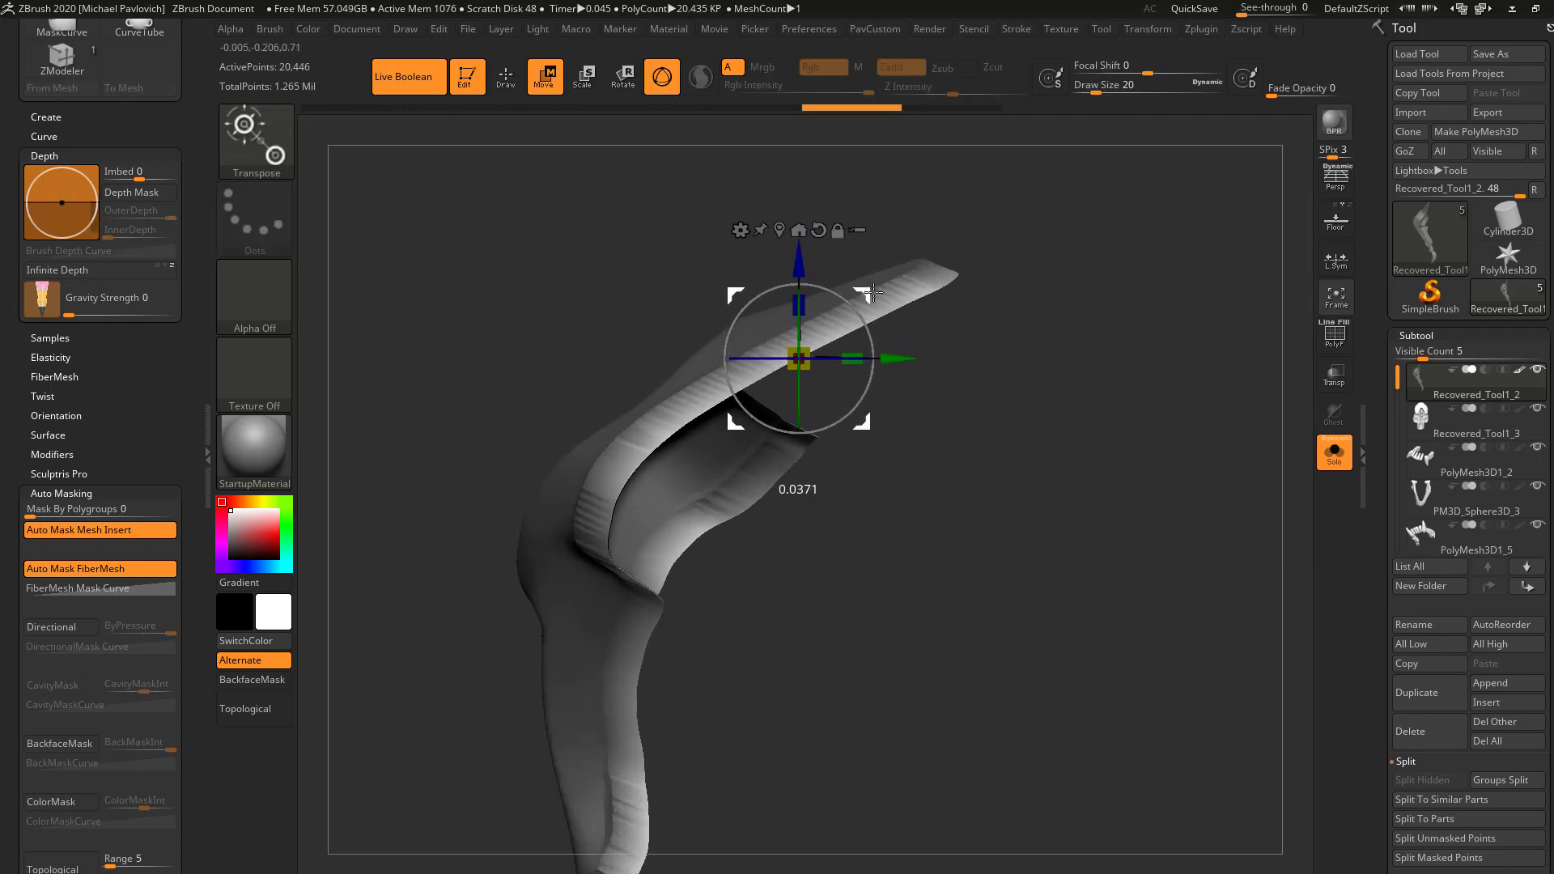
pyautogui.press('q')
# - Show the polyframe and turn on Double-sided display for the central strip
pyautogui.moveTo(1165, 504)
pyautogui.mouseDown()
pyautogui.moveTo(1096, 420)
pyautogui.moveTo(1114, 445)
pyautogui.moveTo(1284, 357)
pyautogui.mouseUp()
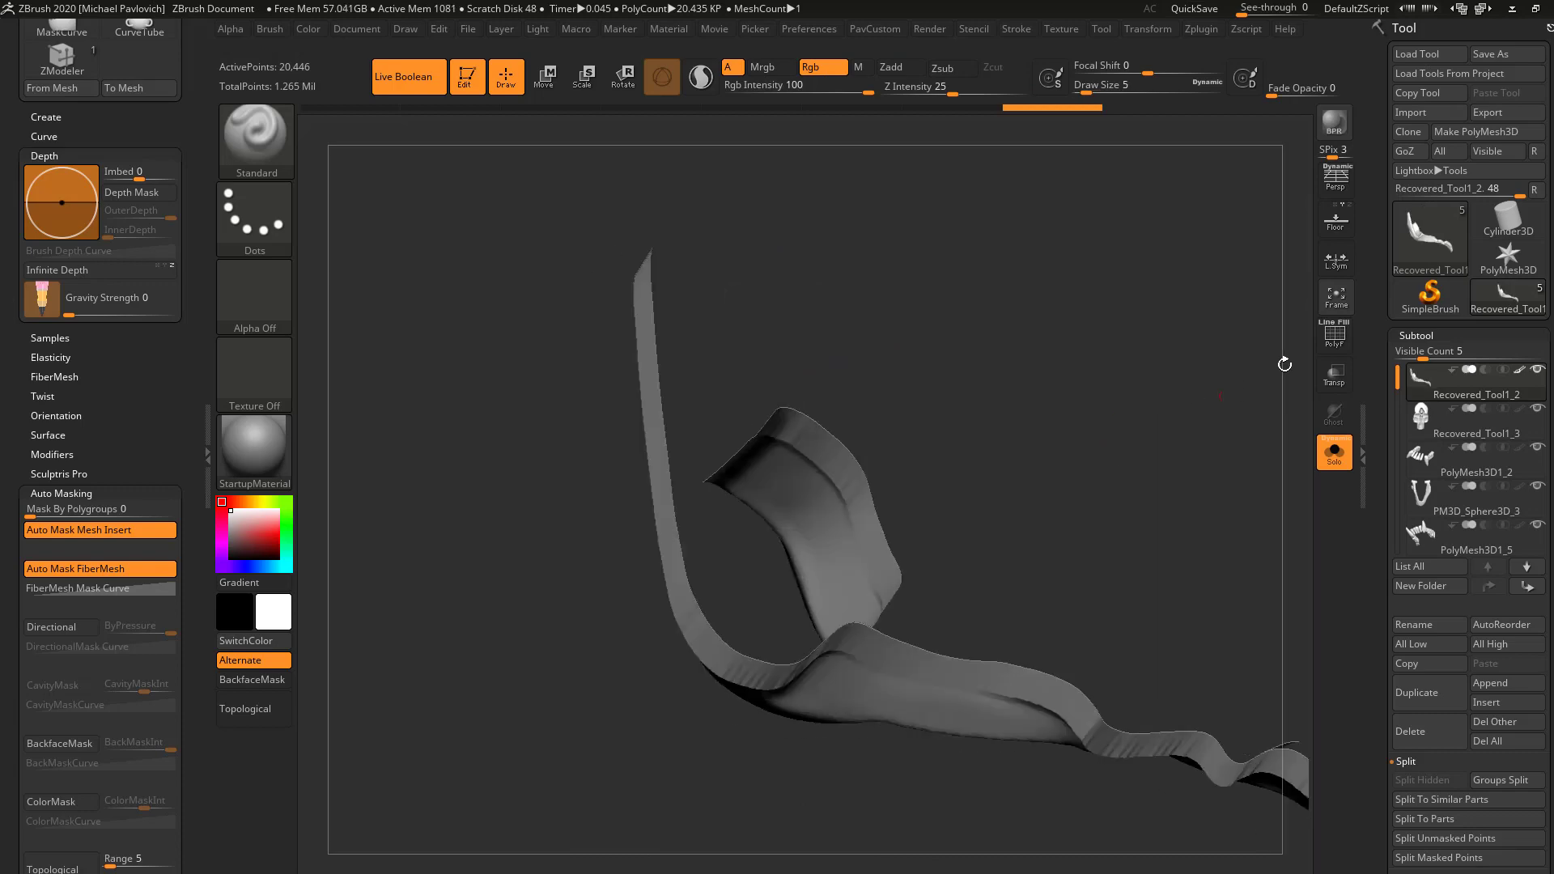
pyautogui.hotkey('shift', 'f')
pyautogui.moveTo(1207, 404); pyautogui.dragTo(1301, 469)
pyautogui.moveTo(1392, 495); pyautogui.dragTo(1441, 390)
pyautogui.click(1440, 407)
pyautogui.click(1413, 462)
# - Choose the CurveBridge brush and create curves along the strip's open borders with Frame Mesh
pyautogui.moveTo(1174, 478)
pyautogui.mouseDown()
pyautogui.moveTo(1044, 493)
pyautogui.moveTo(1065, 459)
pyautogui.moveTo(1061, 421)
pyautogui.mouseUp()
pyautogui.press('b')
pyautogui.press('c')
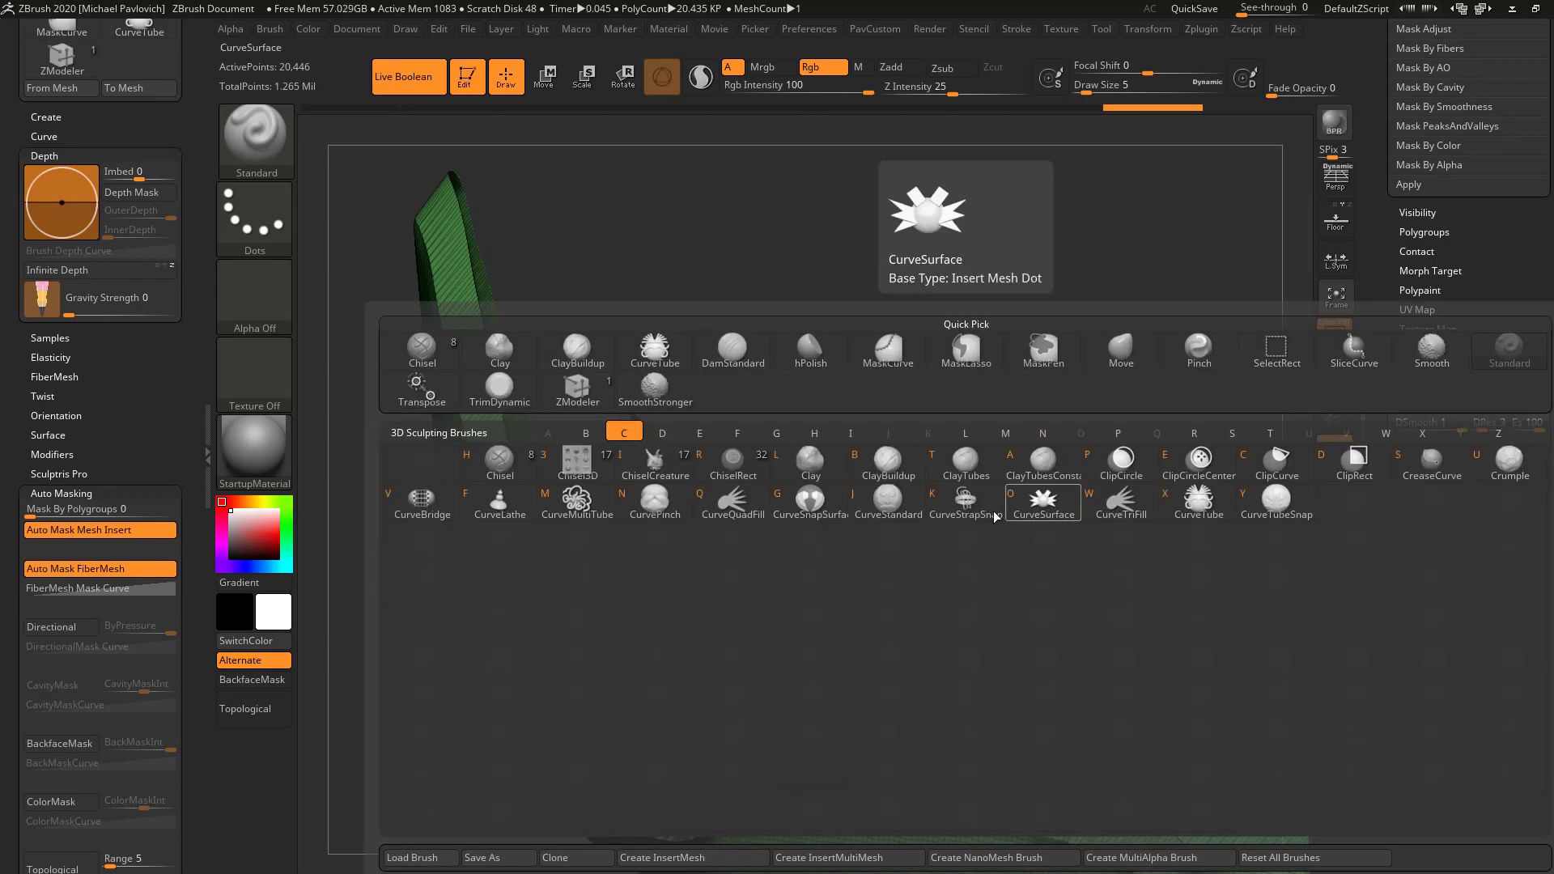
pyautogui.click(421, 498)
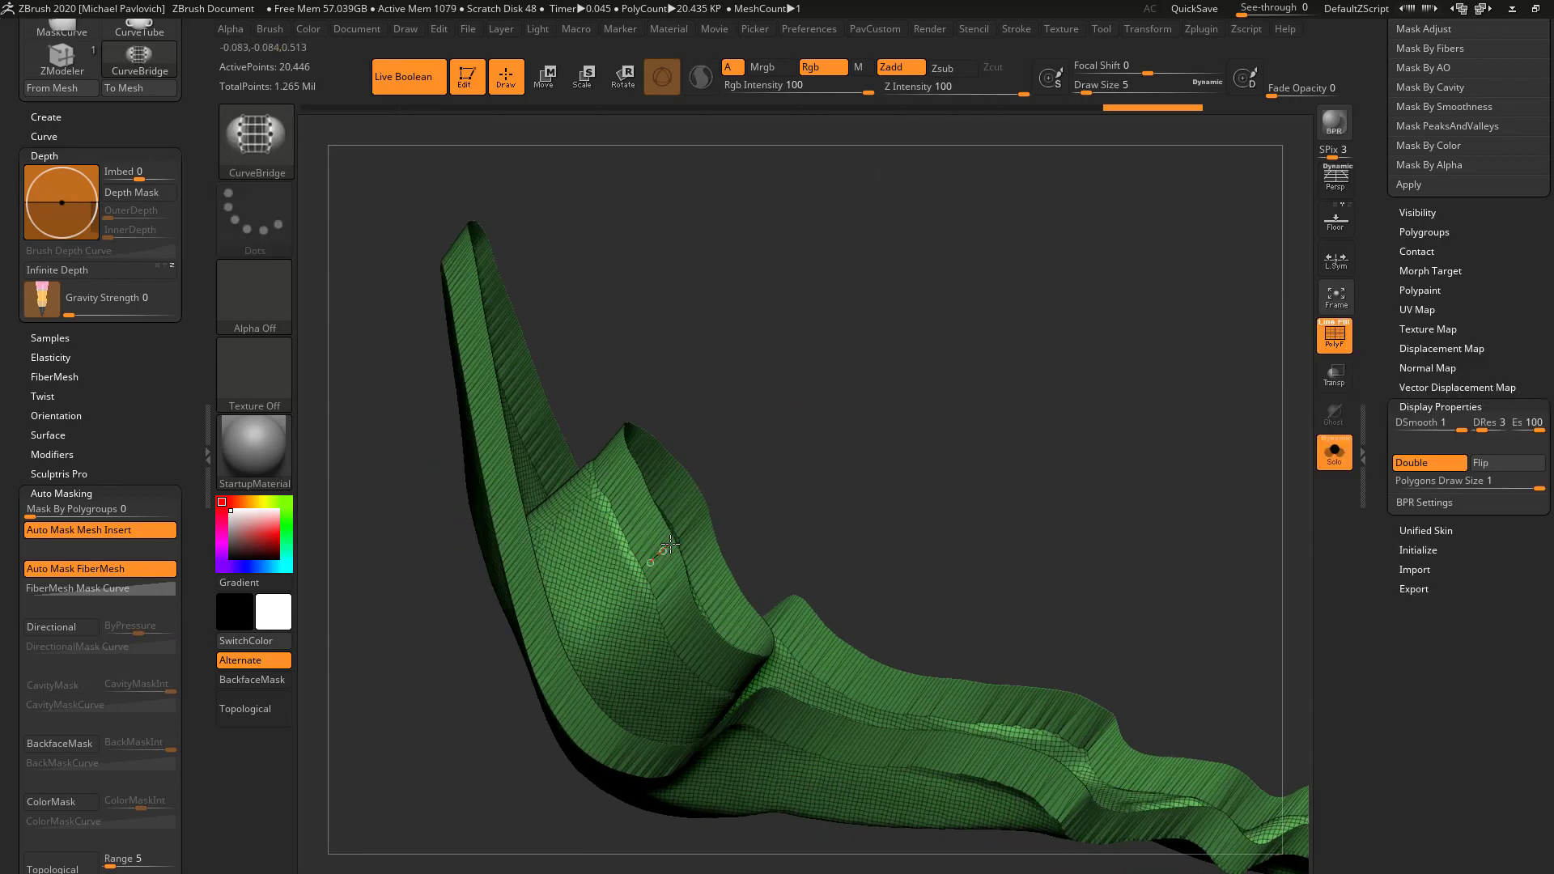
pyautogui.moveTo(670, 544); pyautogui.dragTo(671, 544)
pyautogui.click(1007, 30)
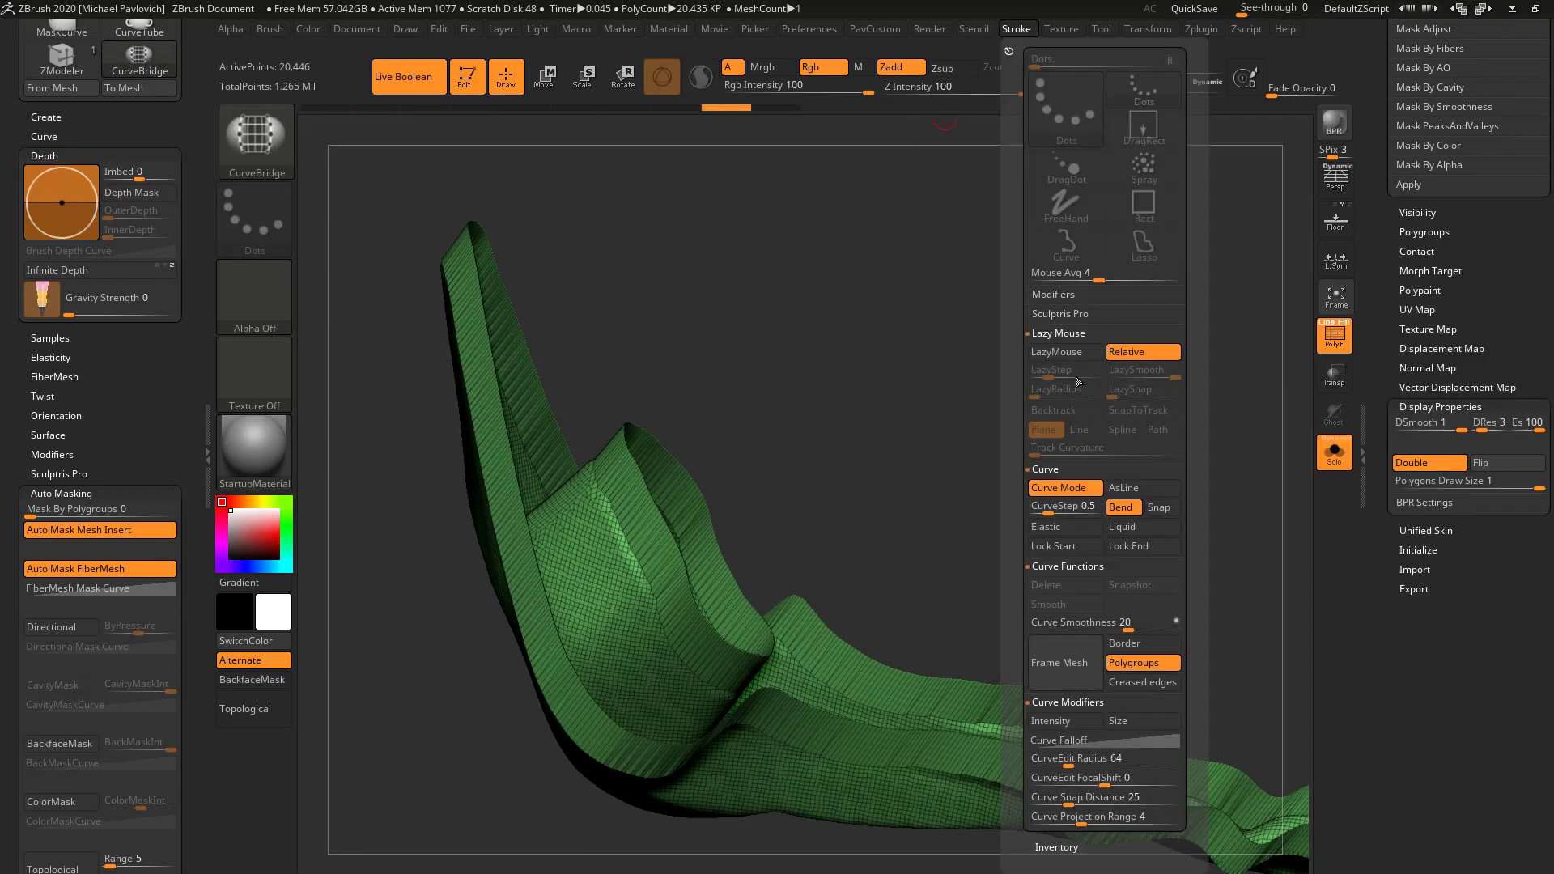
pyautogui.click(1079, 661)
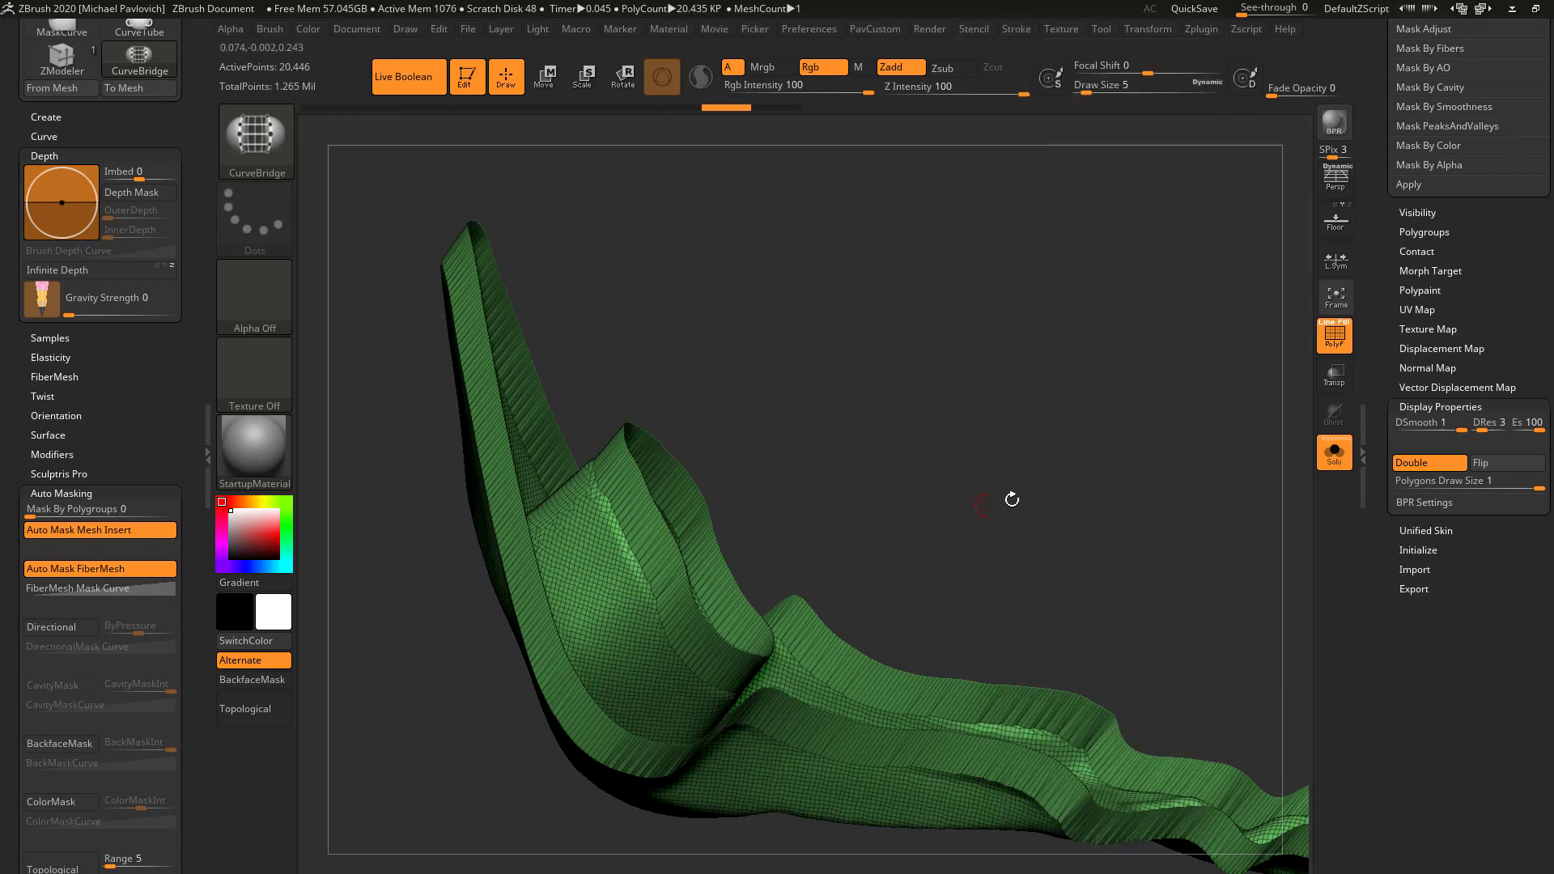
# - Bridge the strip's outer and inner border curves to close its open back
pyautogui.moveTo(960, 448); pyautogui.dragTo(726, 620)
pyautogui.click(693, 624)
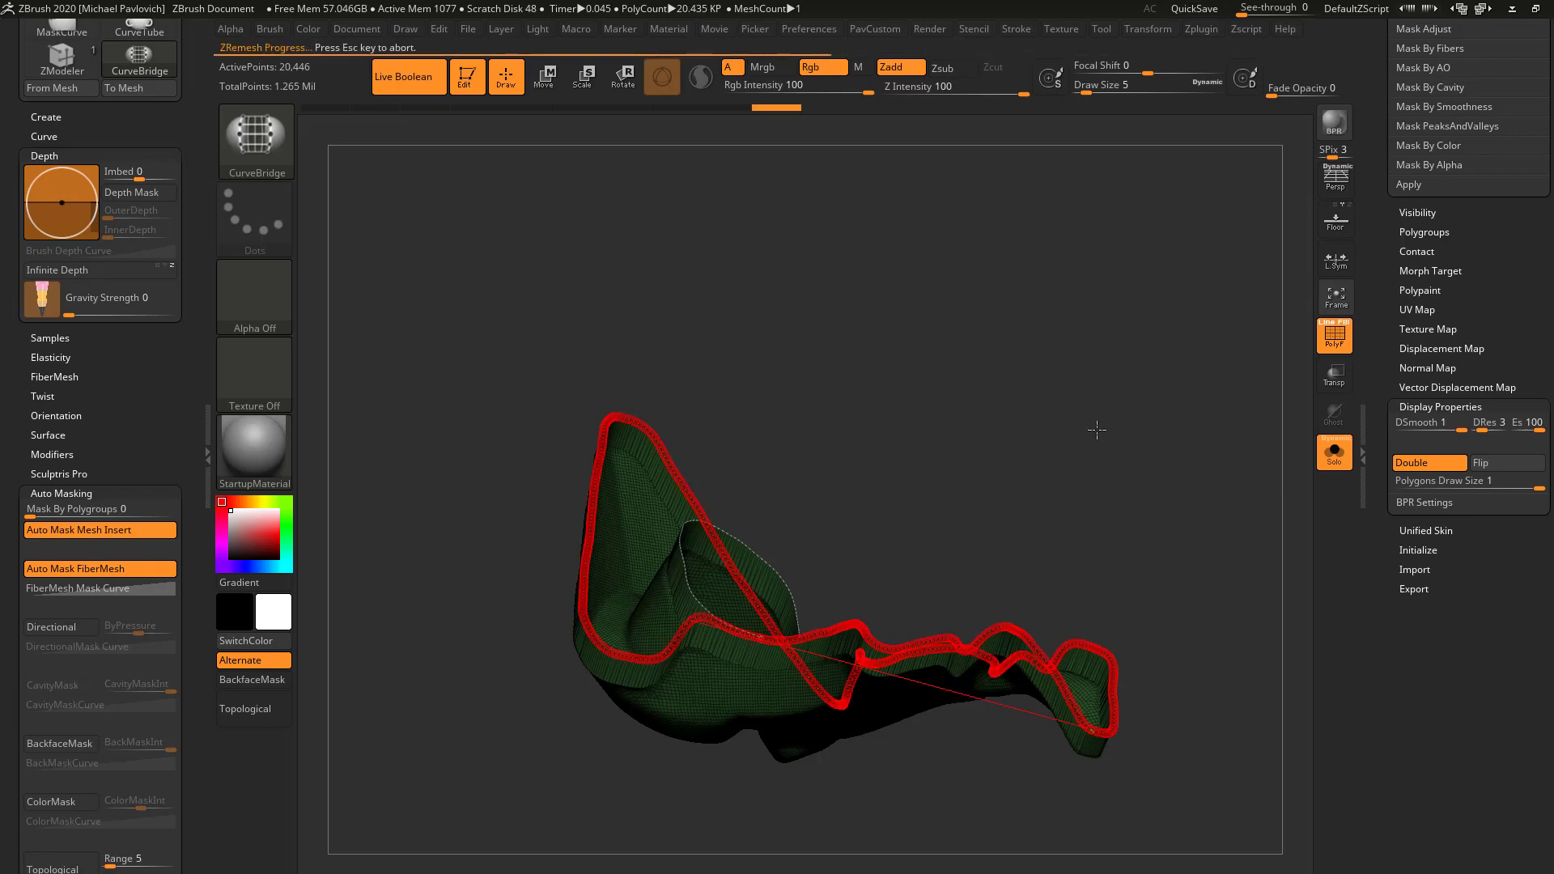
pyautogui.moveTo(791, 573); pyautogui.dragTo(879, 598)
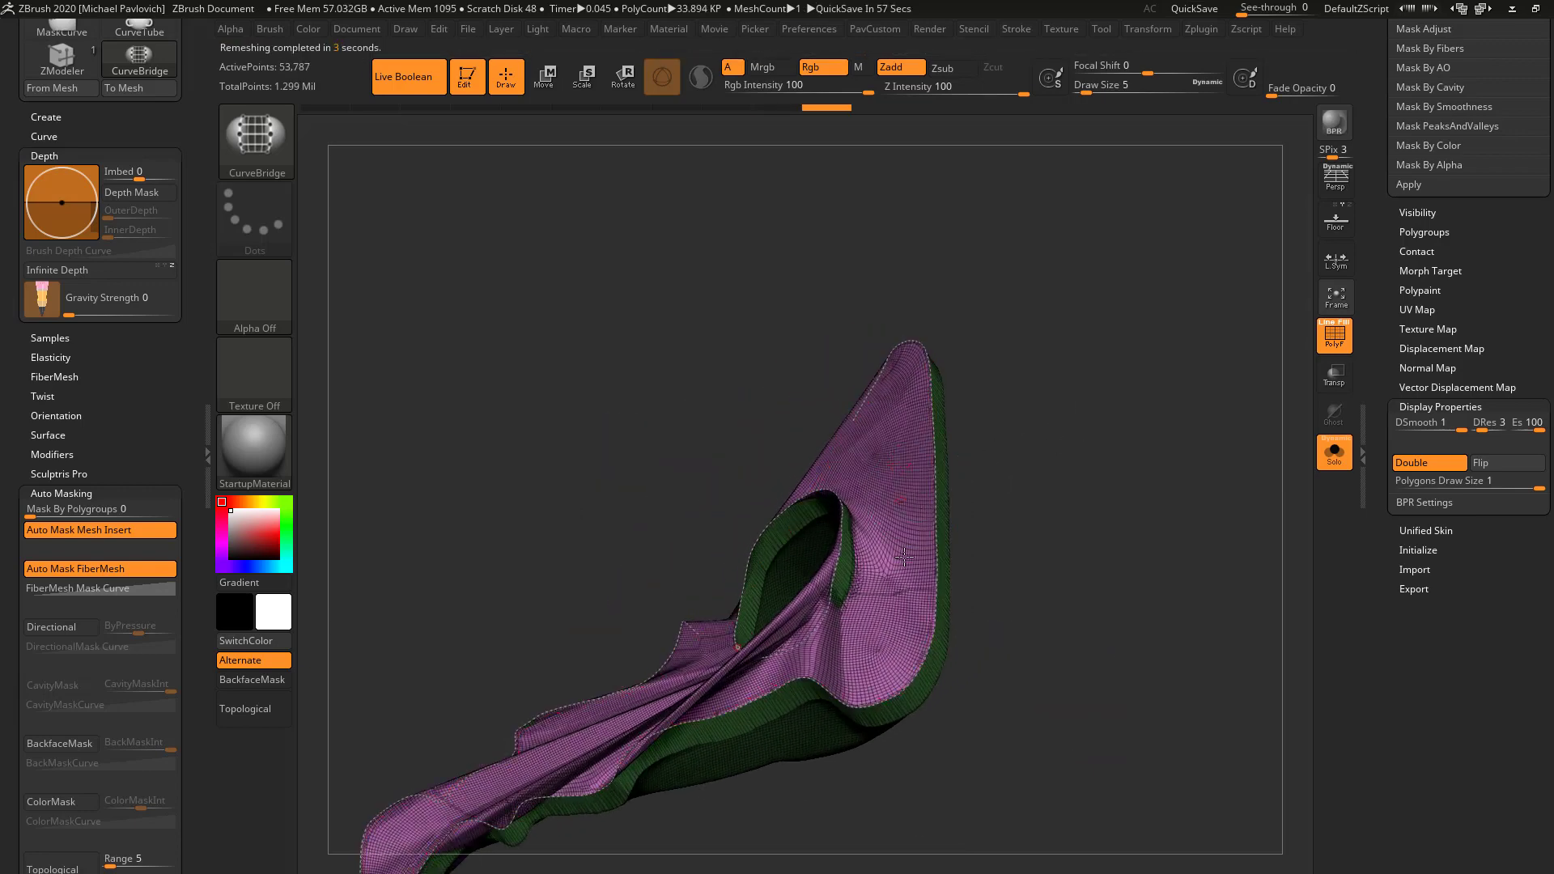
# - Clear the bridge curves and apply Mirror And Weld to the closed strip
pyautogui.moveTo(988, 537); pyautogui.dragTo(1066, 554)
pyautogui.press('3')
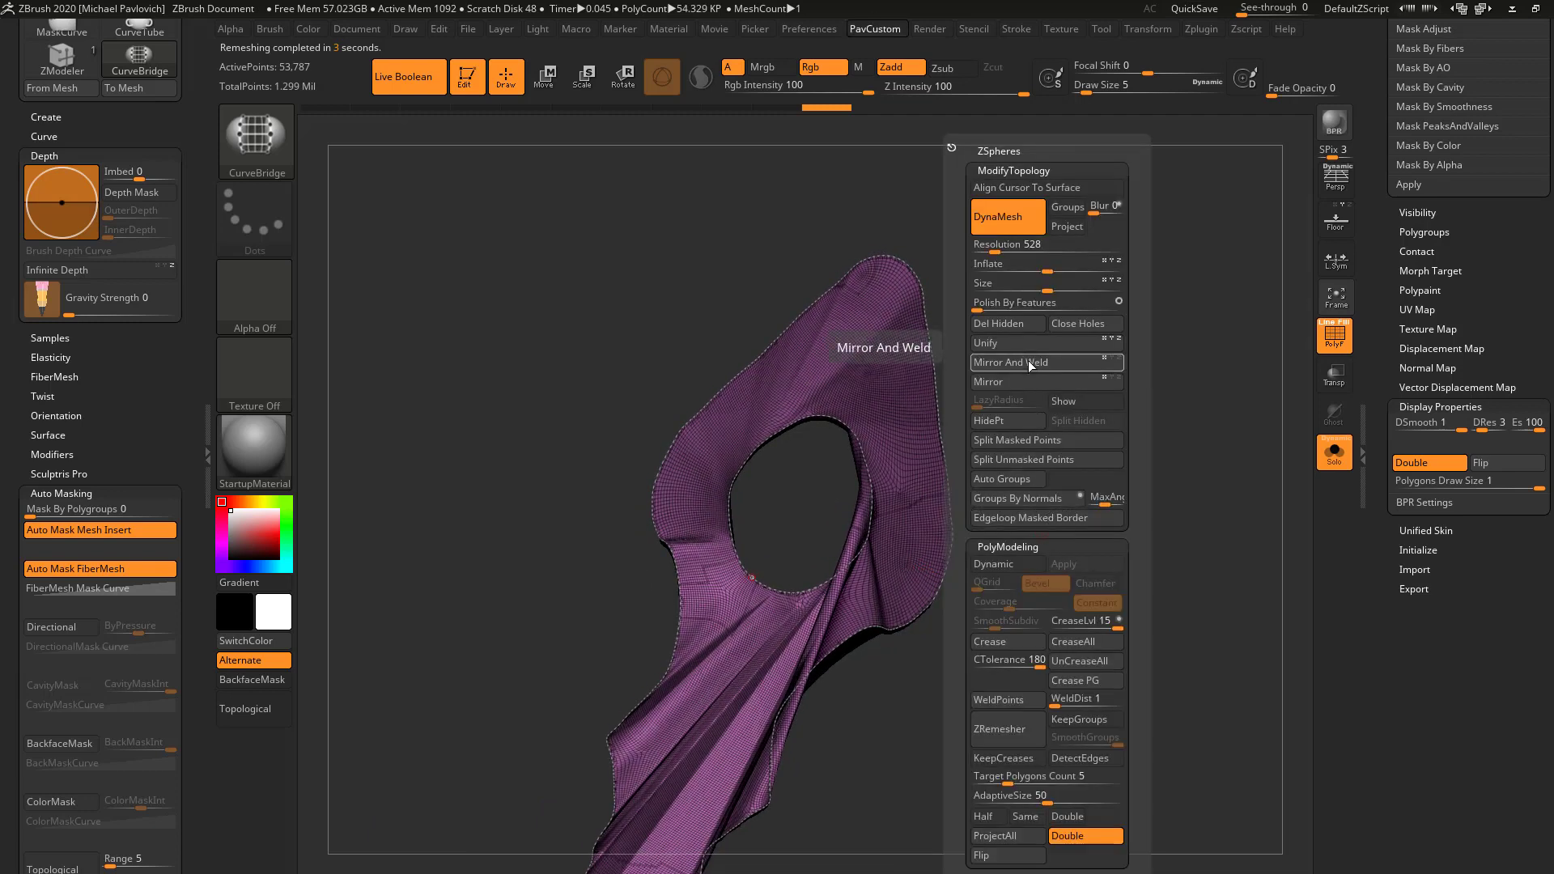
pyautogui.click(864, 381)
pyautogui.press('3')
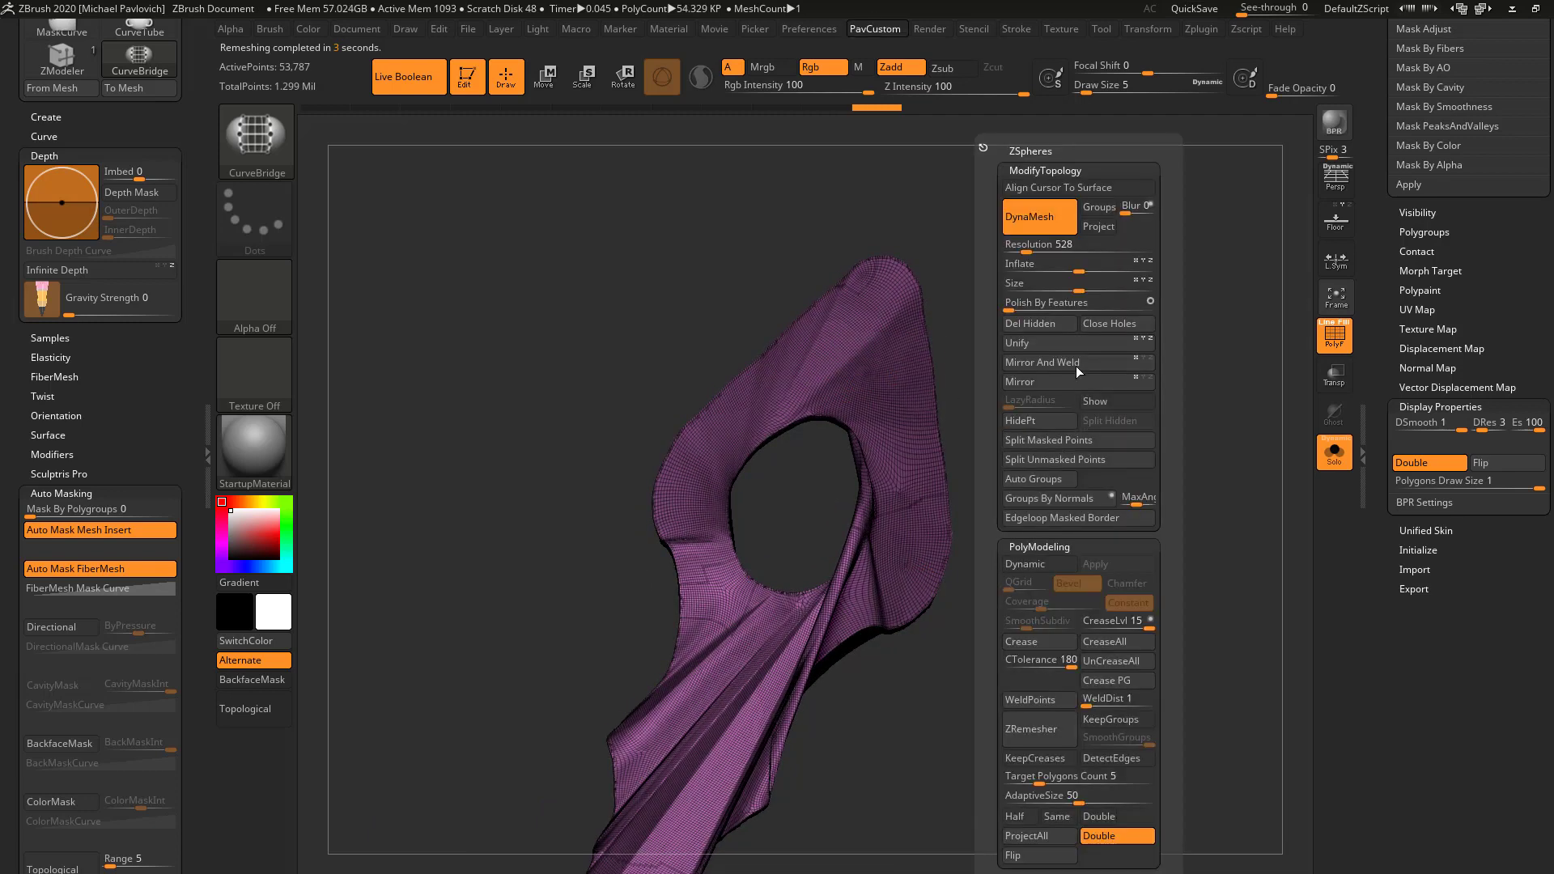
pyautogui.click(1069, 363)
pyautogui.moveTo(1044, 496); pyautogui.dragTo(1336, 451)
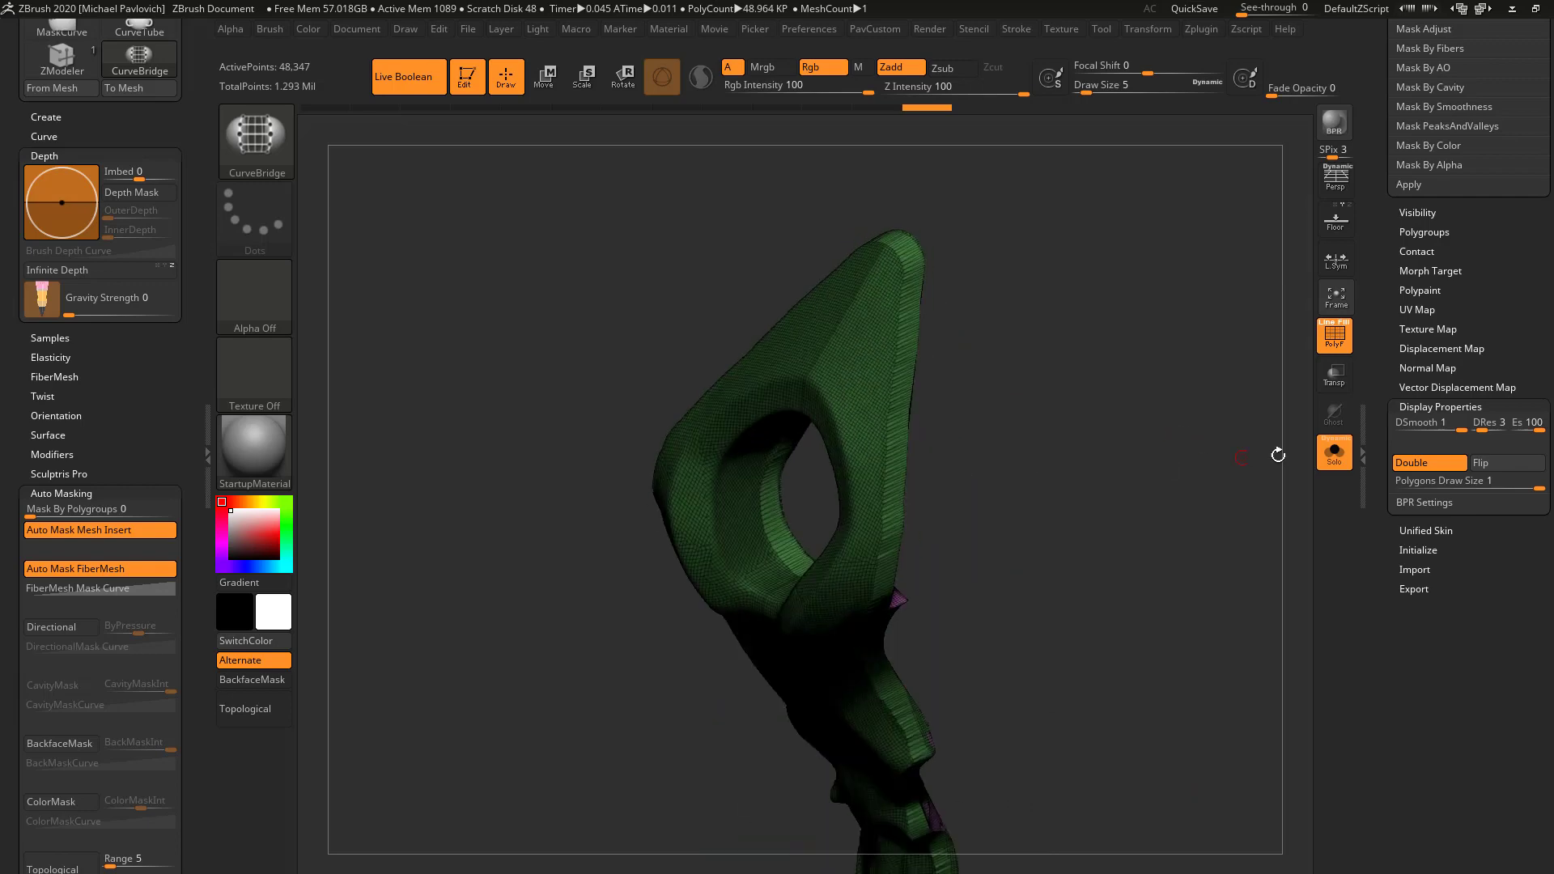
# - Hide the polyframe, make the main skull subtool active, and isolate it with Solo
pyautogui.click(1334, 452)
pyautogui.click(1334, 348)
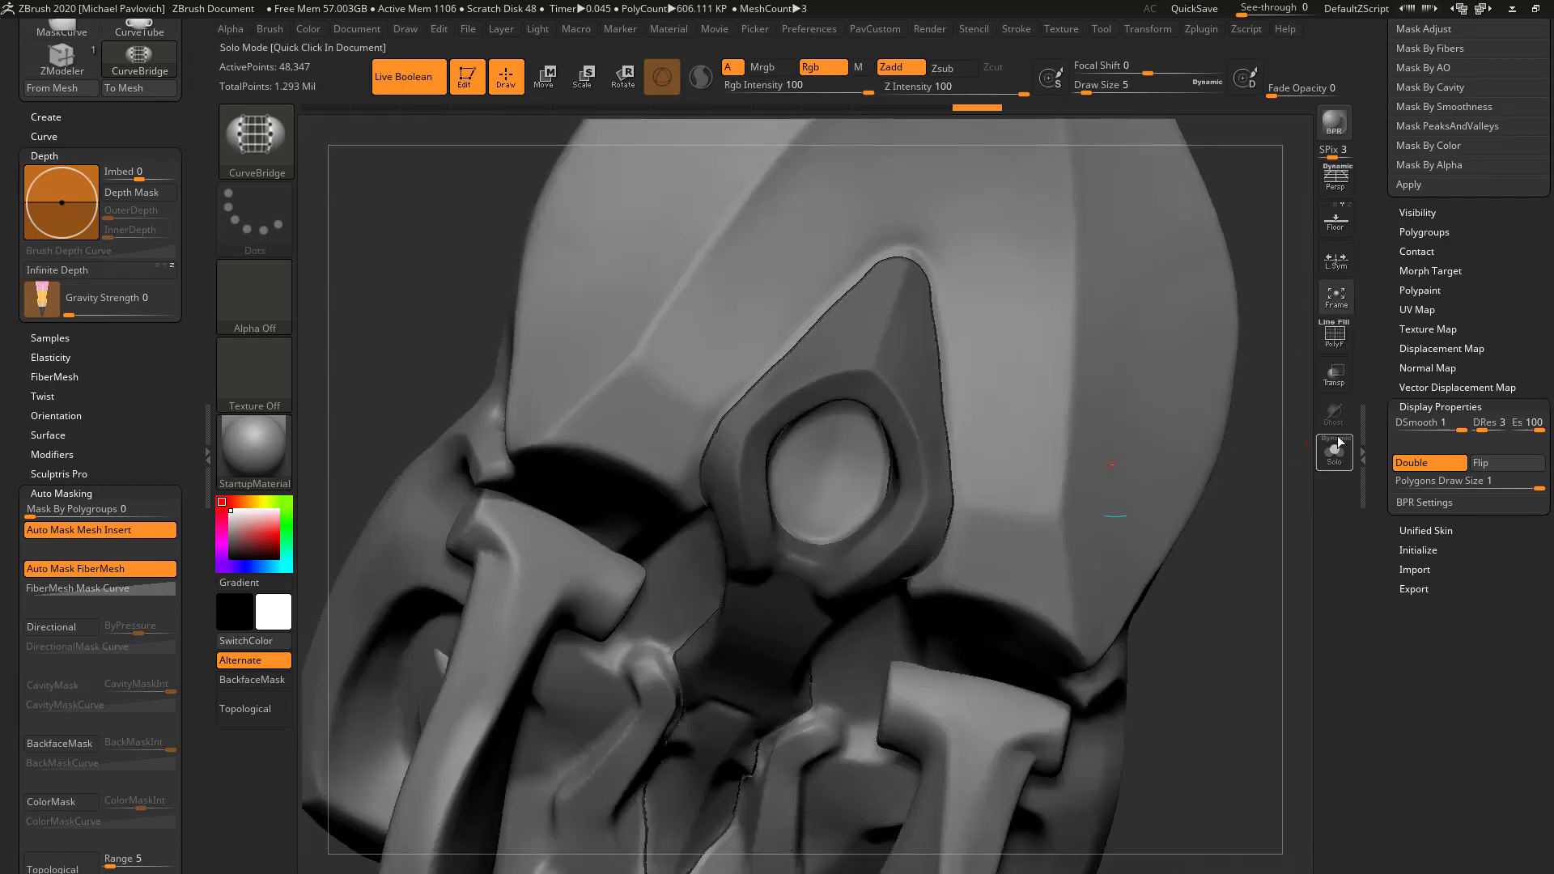
pyautogui.keyDown('alt'); pyautogui.click(1202, 461); pyautogui.keyUp('alt')
pyautogui.click(1334, 451)
pyautogui.moveTo(1247, 457)
pyautogui.mouseDown()
pyautogui.moveTo(1188, 476)
pyautogui.moveTo(1217, 490)
pyautogui.moveTo(863, 468)
pyautogui.mouseUp()
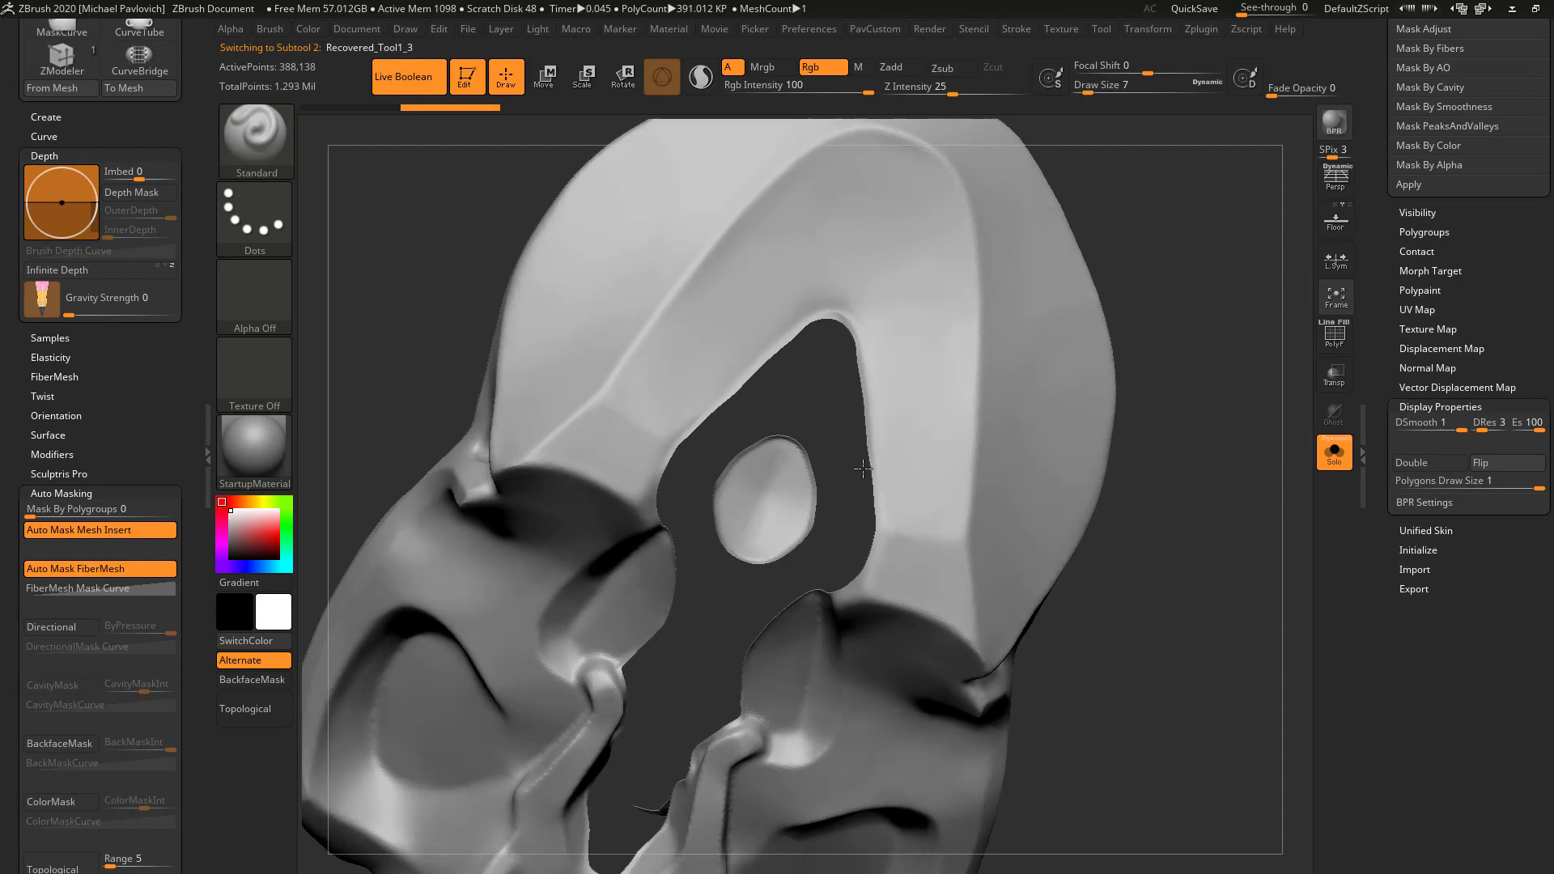
# - Auto-group the skull subtool and split its loose central oval disc into a separate subtool with Split Hidden
pyautogui.click(1347, 348)
pyautogui.moveTo(1200, 420); pyautogui.dragTo(1148, 439)
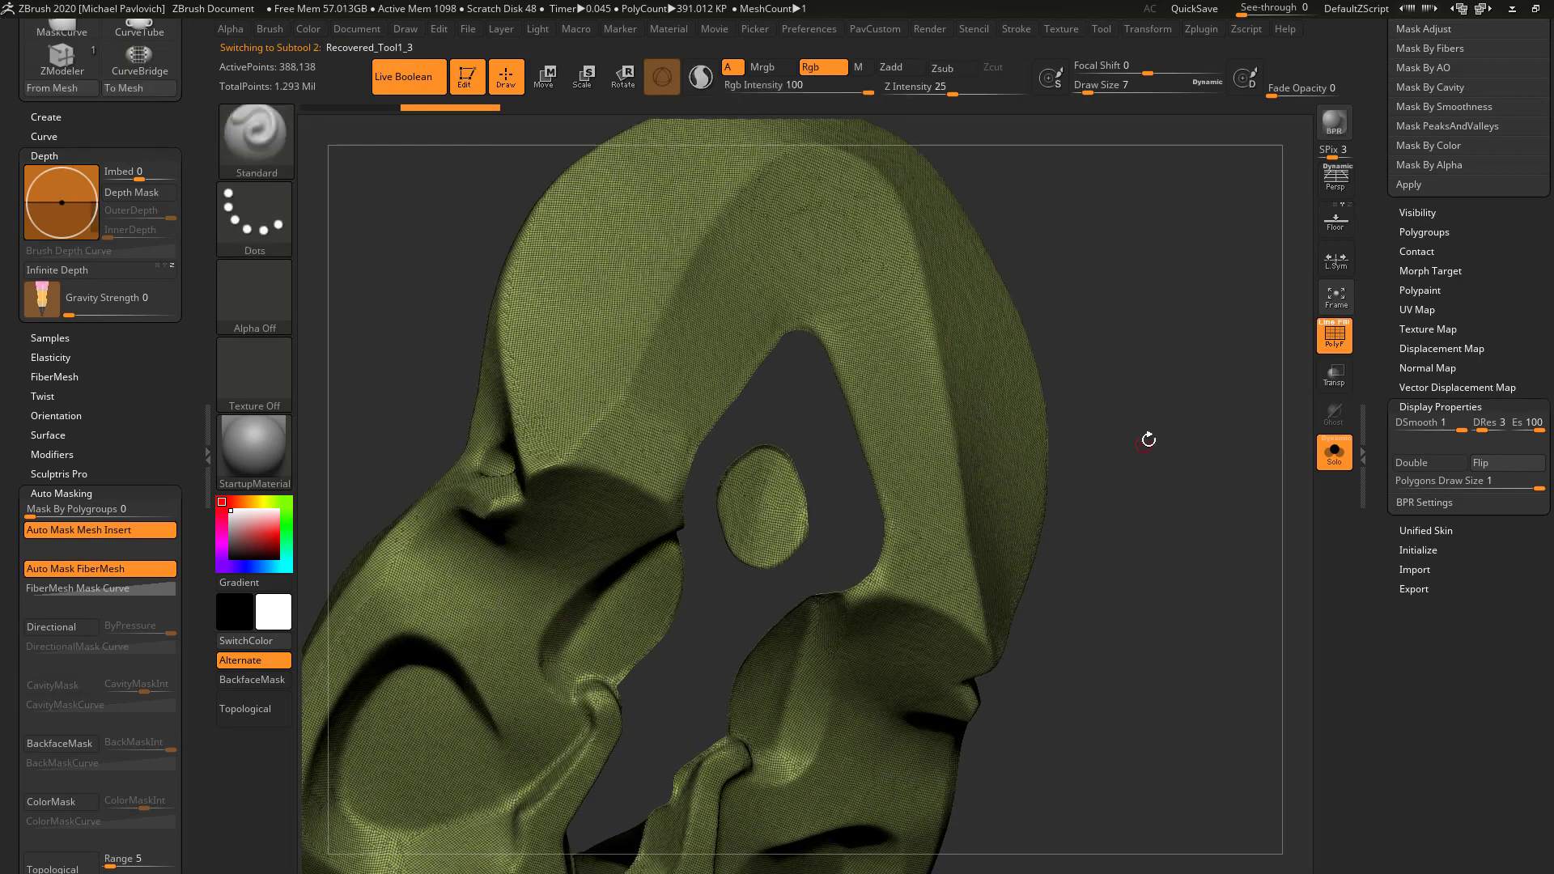
pyautogui.press('2')
pyautogui.click(1139, 424)
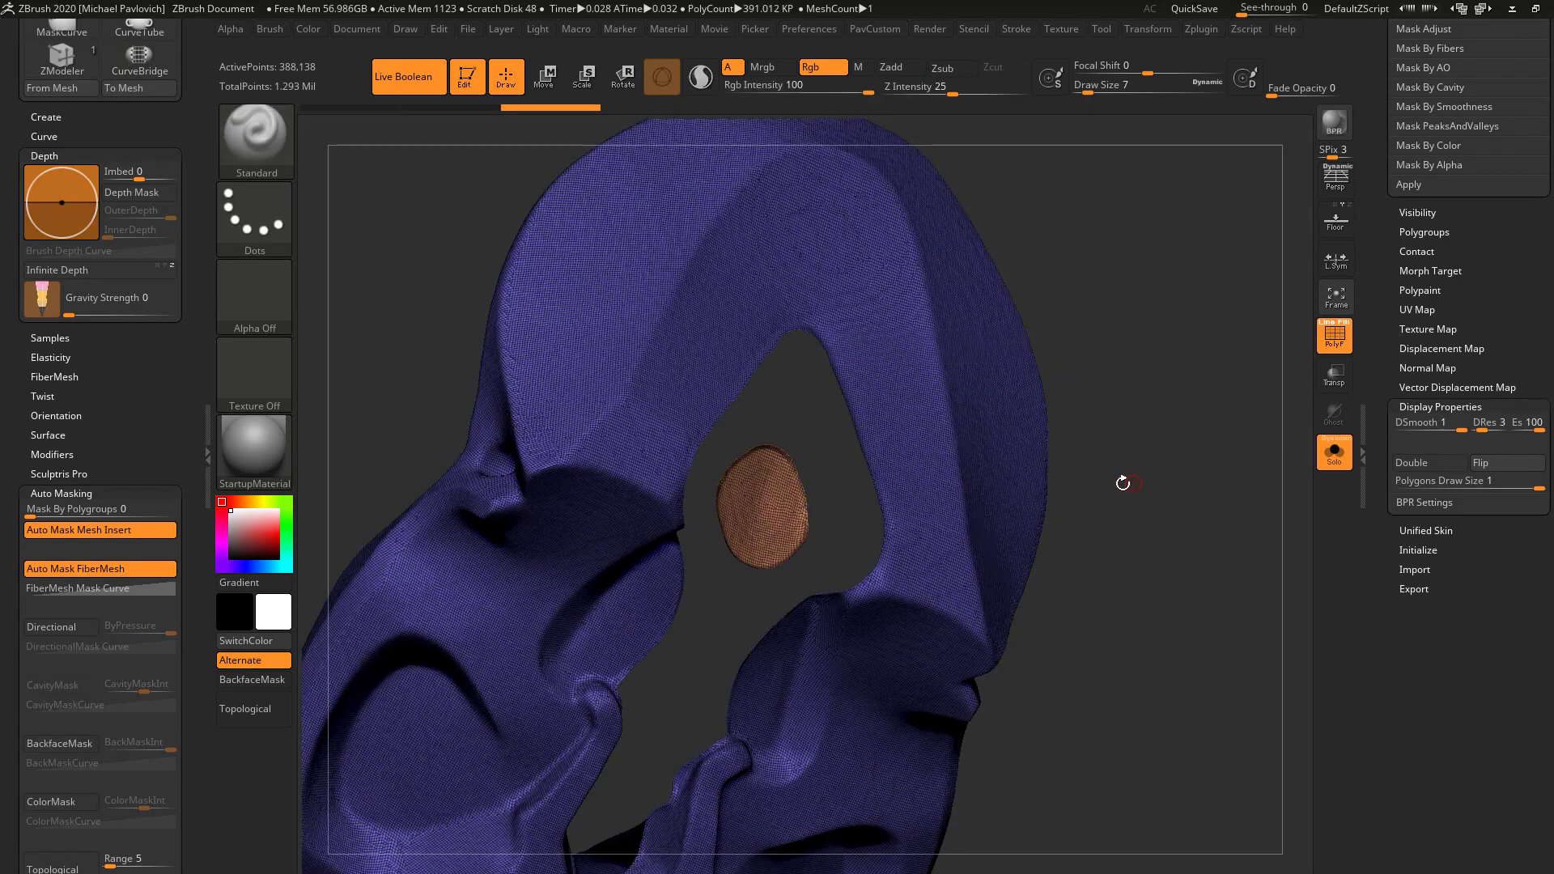
pyautogui.hotkey('shift', 'space')
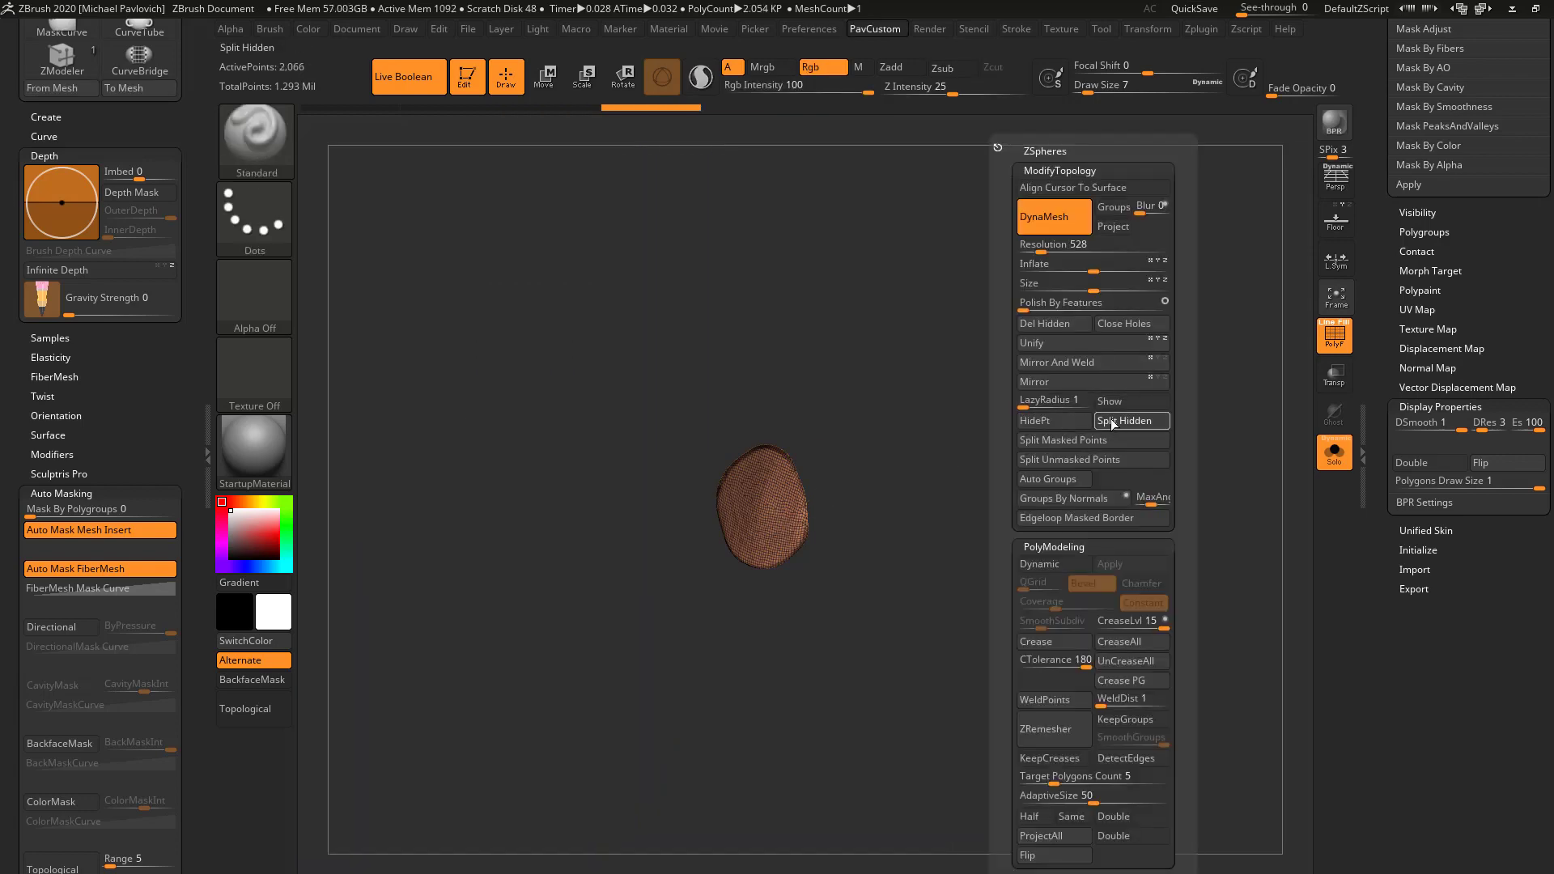
pyautogui.click(1113, 421)
# - Mask the disc's open edge by feature, with only Border enabled and Groups switched off
pyautogui.moveTo(1141, 493); pyautogui.dragTo(1295, 465)
pyautogui.scroll(5, 1449, 429)
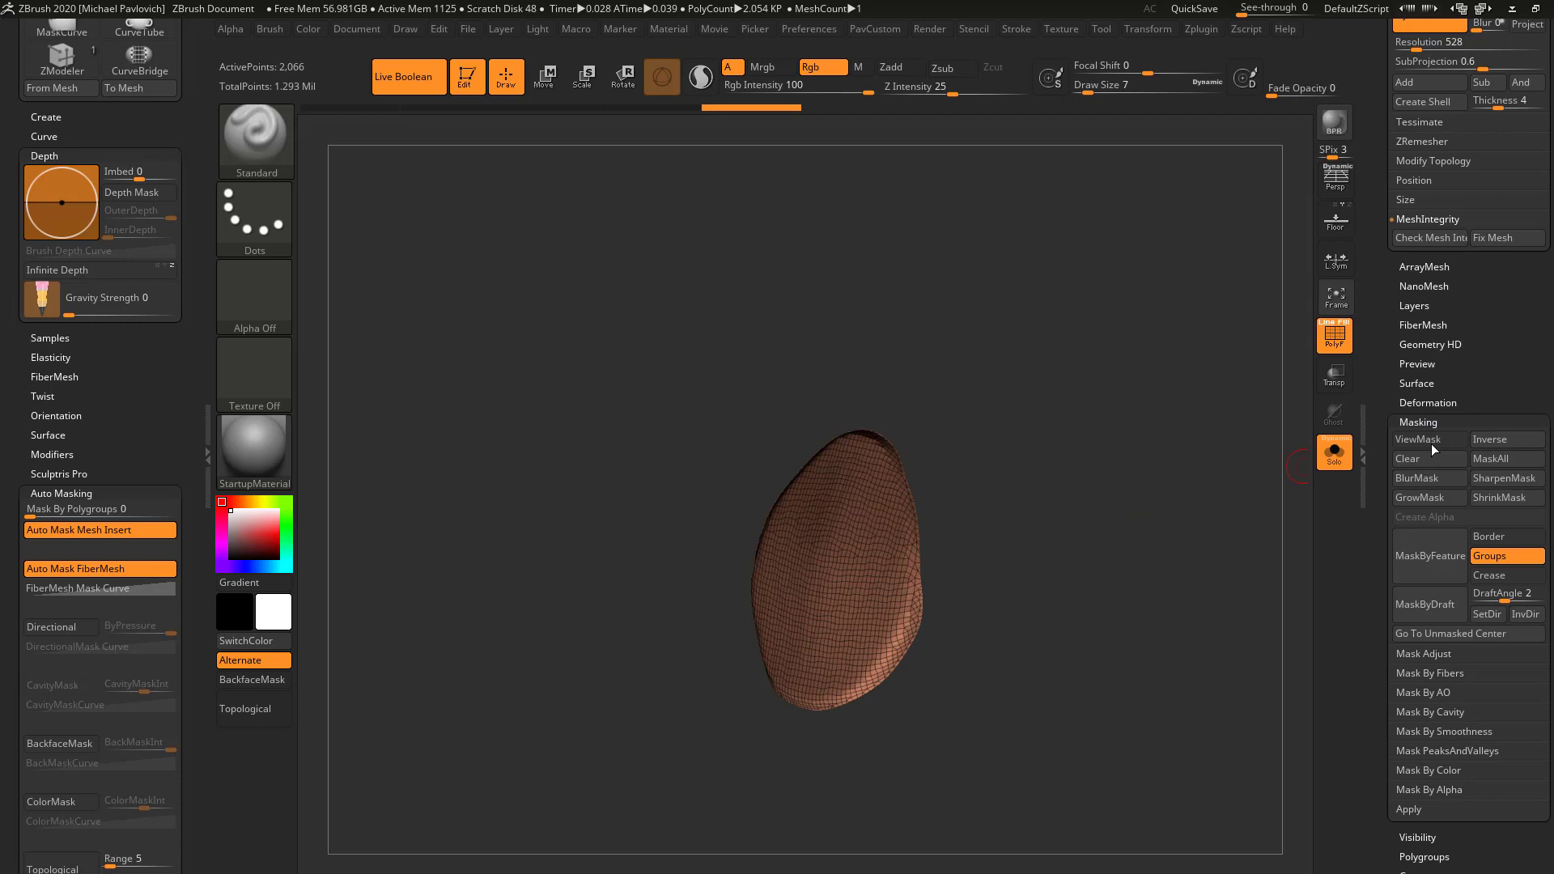
pyautogui.click(1489, 556)
pyautogui.click(1489, 536)
pyautogui.click(1410, 554)
# - Invert the mask and move the disc's border backward from a side view to give it depth
pyautogui.keyDown('ctrl'); pyautogui.click(1190, 469); pyautogui.keyUp('ctrl')
pyautogui.moveTo(1190, 469)
pyautogui.keyDown('shift'); pyautogui.mouseDown()
pyautogui.moveTo(1107, 458)
pyautogui.moveTo(1098, 406)
pyautogui.moveTo(1165, 389)
pyautogui.moveTo(1170, 429)
pyautogui.mouseUp(); pyautogui.keyUp('shift')
pyautogui.press('w')
pyautogui.press('q')
pyautogui.keyDown('ctrl'); pyautogui.moveTo(1231, 551); pyautogui.dragTo(1234, 557); pyautogui.keyUp('ctrl')
# - Check how the extruded disc sits inside the full skull without the polyframe, returning to the isolated polyframe view
pyautogui.moveTo(1197, 469)
pyautogui.mouseDown()
pyautogui.moveTo(1075, 440)
pyautogui.moveTo(1296, 444)
pyautogui.mouseUp()
pyautogui.click(1334, 450)
pyautogui.click(1334, 338)
pyautogui.moveTo(1283, 356)
pyautogui.keyDown('alt'); pyautogui.mouseDown()
pyautogui.moveTo(1221, 396)
pyautogui.moveTo(1246, 416)
pyautogui.moveTo(1207, 483)
pyautogui.moveTo(1195, 457)
pyautogui.mouseUp(); pyautogui.keyUp('alt')
pyautogui.press('s')
pyautogui.press(']')
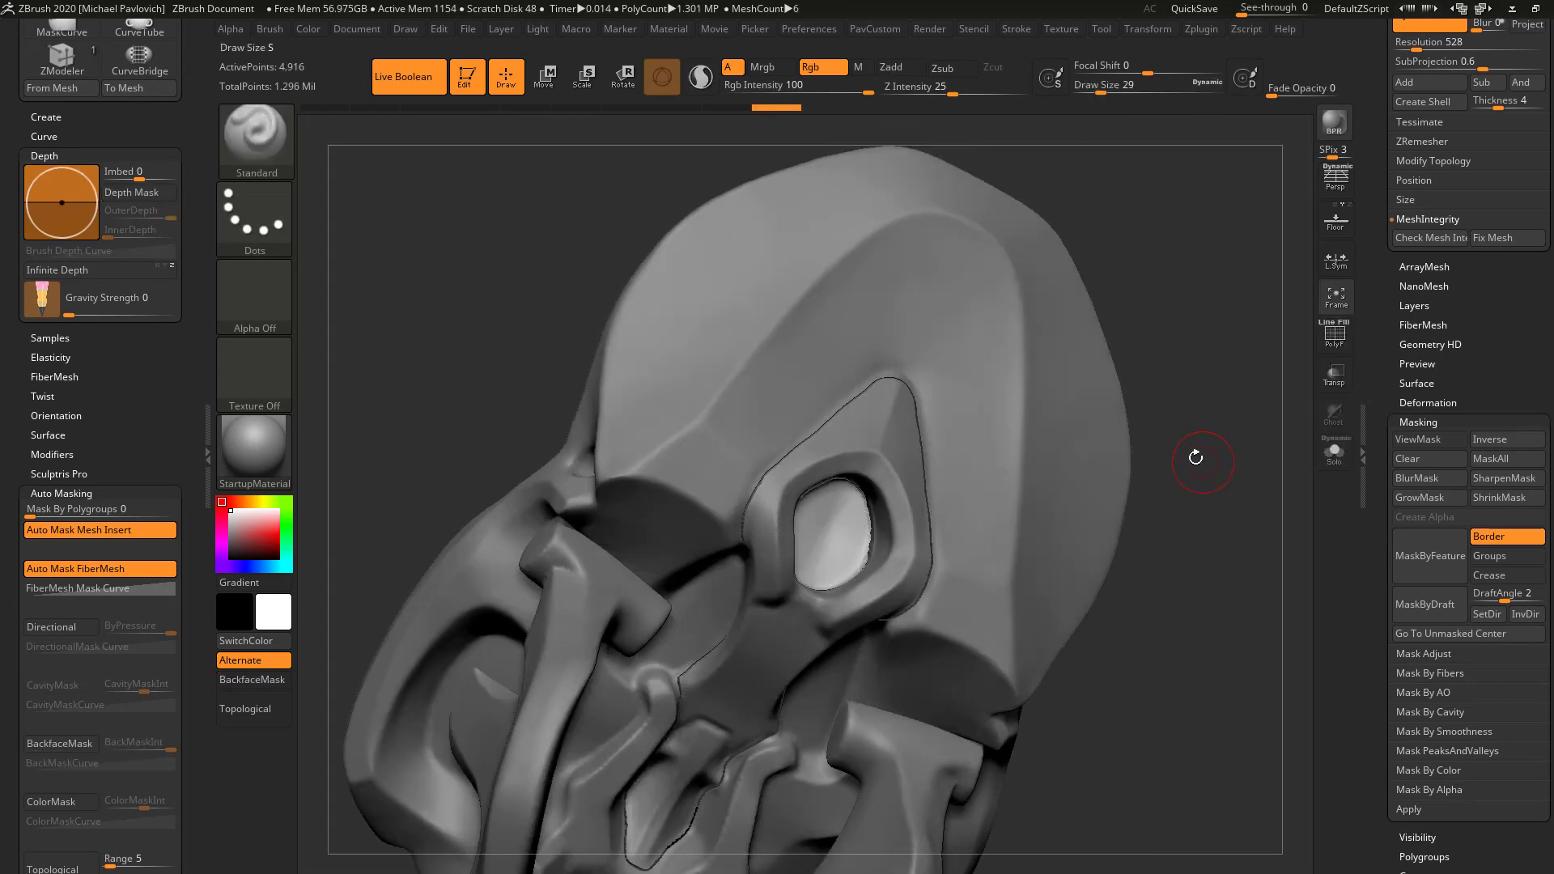
pyautogui.click(1332, 467)
pyautogui.click(1333, 338)
# - Set the disc's DynaMesh resolution to 712 and remesh it
pyautogui.moveTo(1128, 409)
pyautogui.mouseDown()
pyautogui.moveTo(1100, 493)
pyautogui.moveTo(1134, 552)
pyautogui.mouseUp()
pyautogui.press('s')
pyautogui.moveTo(801, 608); pyautogui.dragTo(798, 609)
pyautogui.keyDown('alt'); pyautogui.moveTo(947, 564); pyautogui.dragTo(1053, 479); pyautogui.keyUp('alt')
pyautogui.press('2')
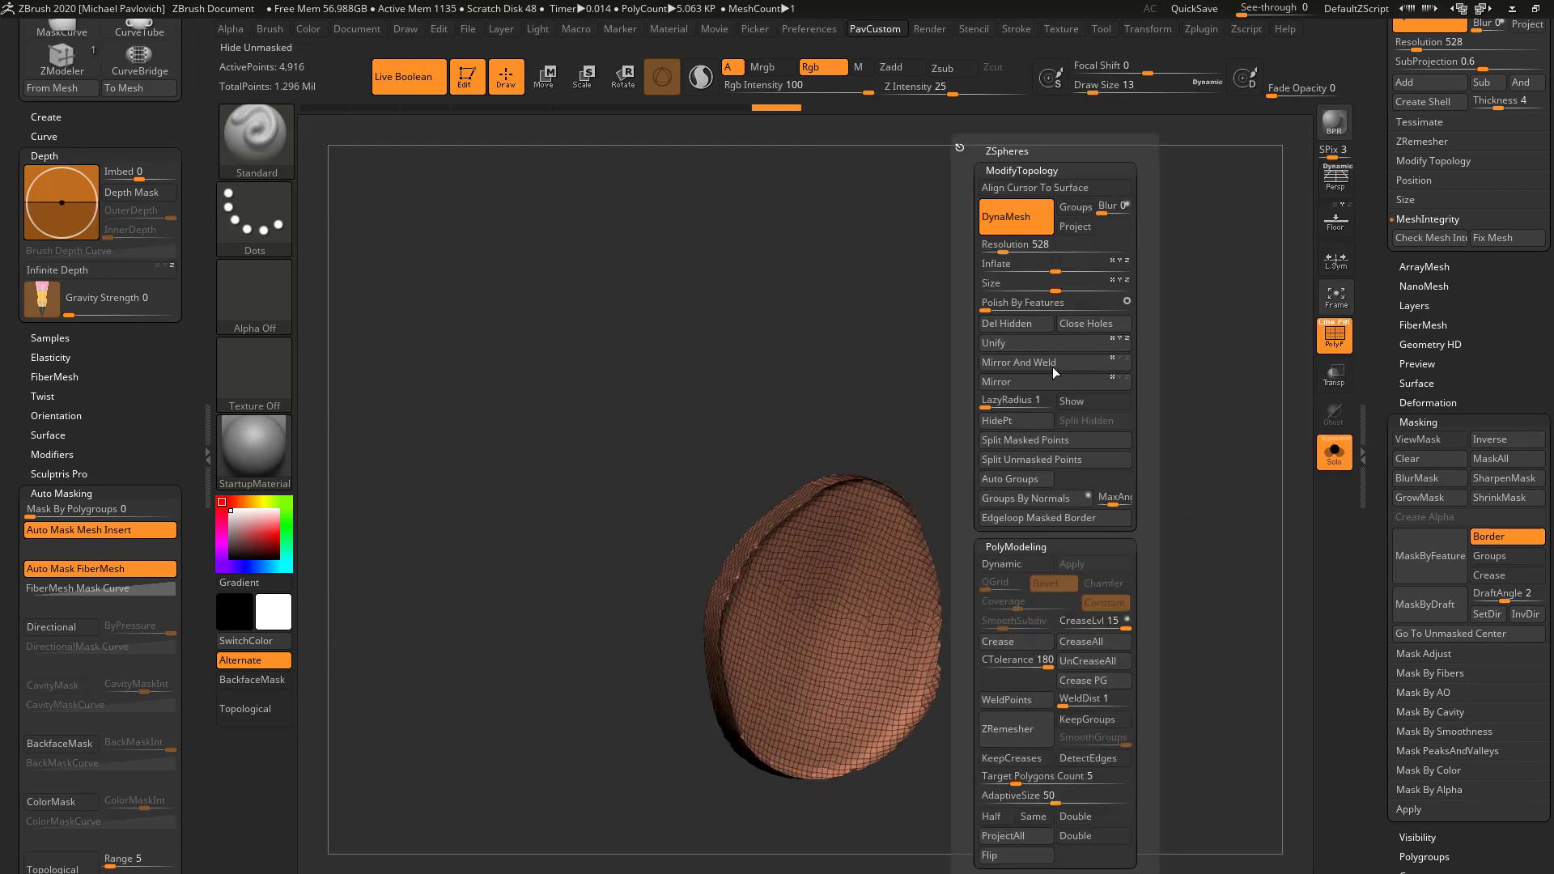
pyautogui.moveTo(1008, 252); pyautogui.dragTo(1022, 252)
pyautogui.keyDown('ctrl'); pyautogui.moveTo(1042, 405); pyautogui.dragTo(1046, 409); pyautogui.keyUp('ctrl')
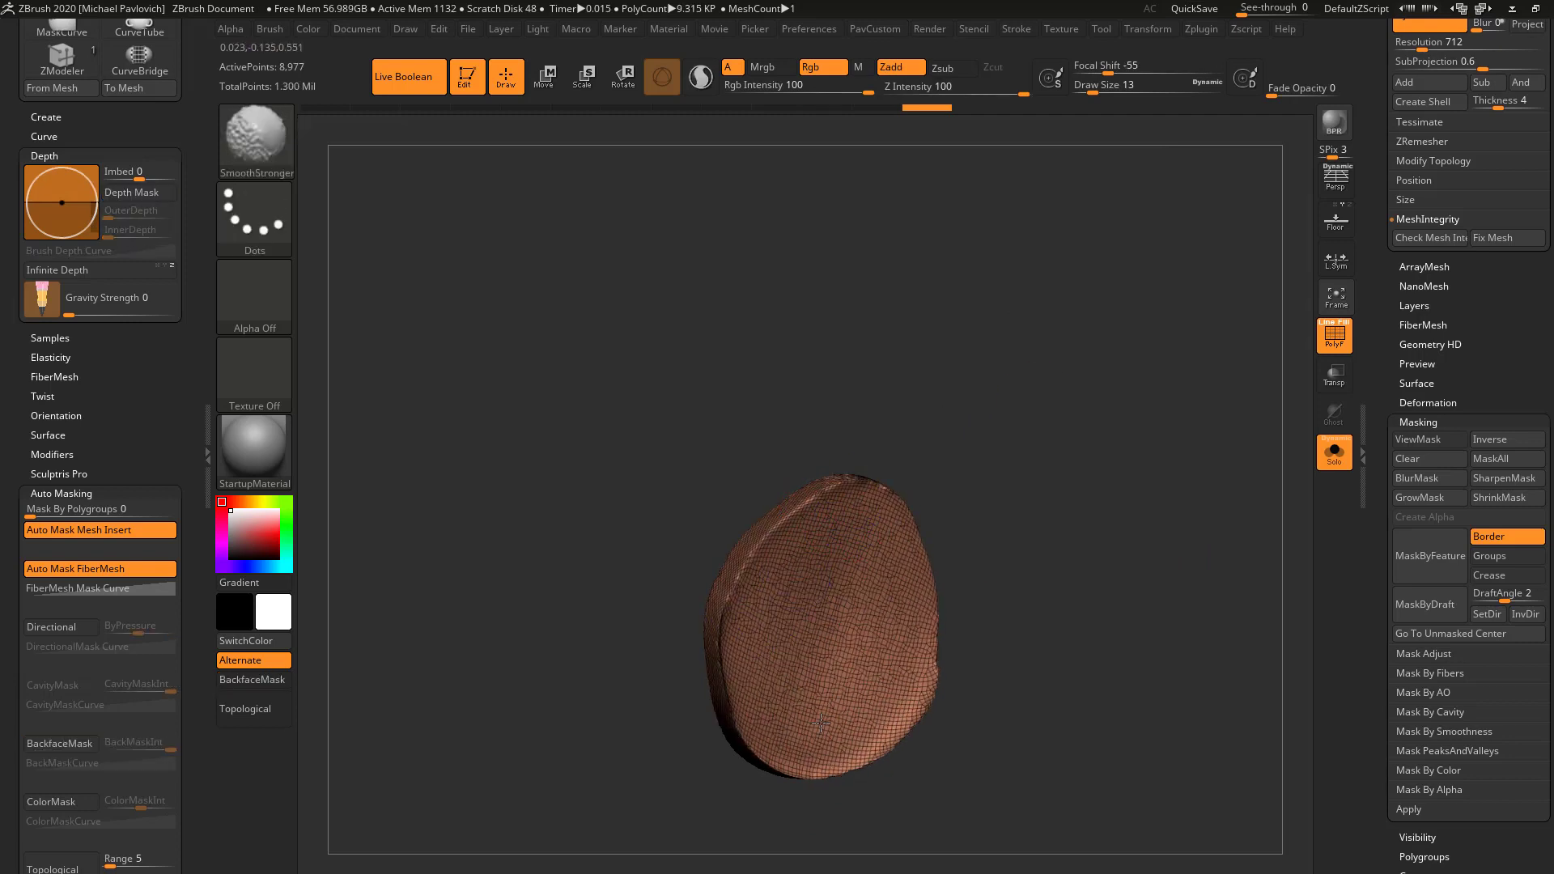
# - Smooth and remesh the disc, finishing it with Mirror And Weld
pyautogui.moveTo(1011, 494); pyautogui.dragTo(1117, 559)
pyautogui.moveTo(964, 454); pyautogui.dragTo(959, 551)
pyautogui.keyDown('shift'); pyautogui.moveTo(814, 591); pyautogui.dragTo(850, 518); pyautogui.keyUp('shift')
pyautogui.moveTo(971, 518); pyautogui.dragTo(1117, 571)
pyautogui.keyDown('ctrl'); pyautogui.moveTo(1027, 409); pyautogui.dragTo(1050, 455); pyautogui.keyUp('ctrl')
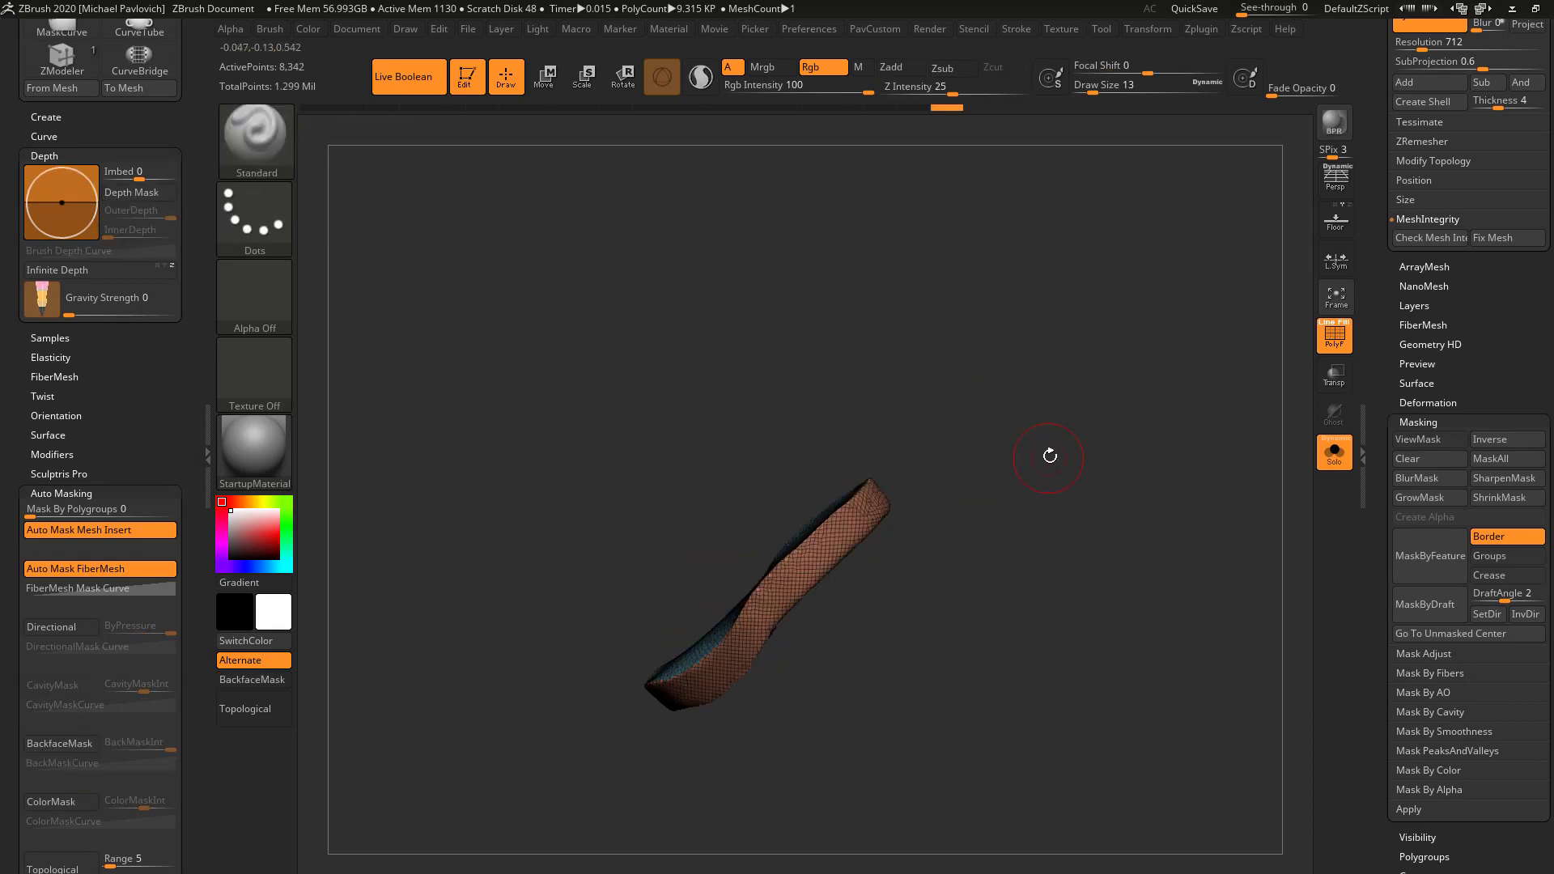
pyautogui.press('2')
pyautogui.click(1034, 369)
pyautogui.moveTo(843, 453); pyautogui.dragTo(1077, 493)
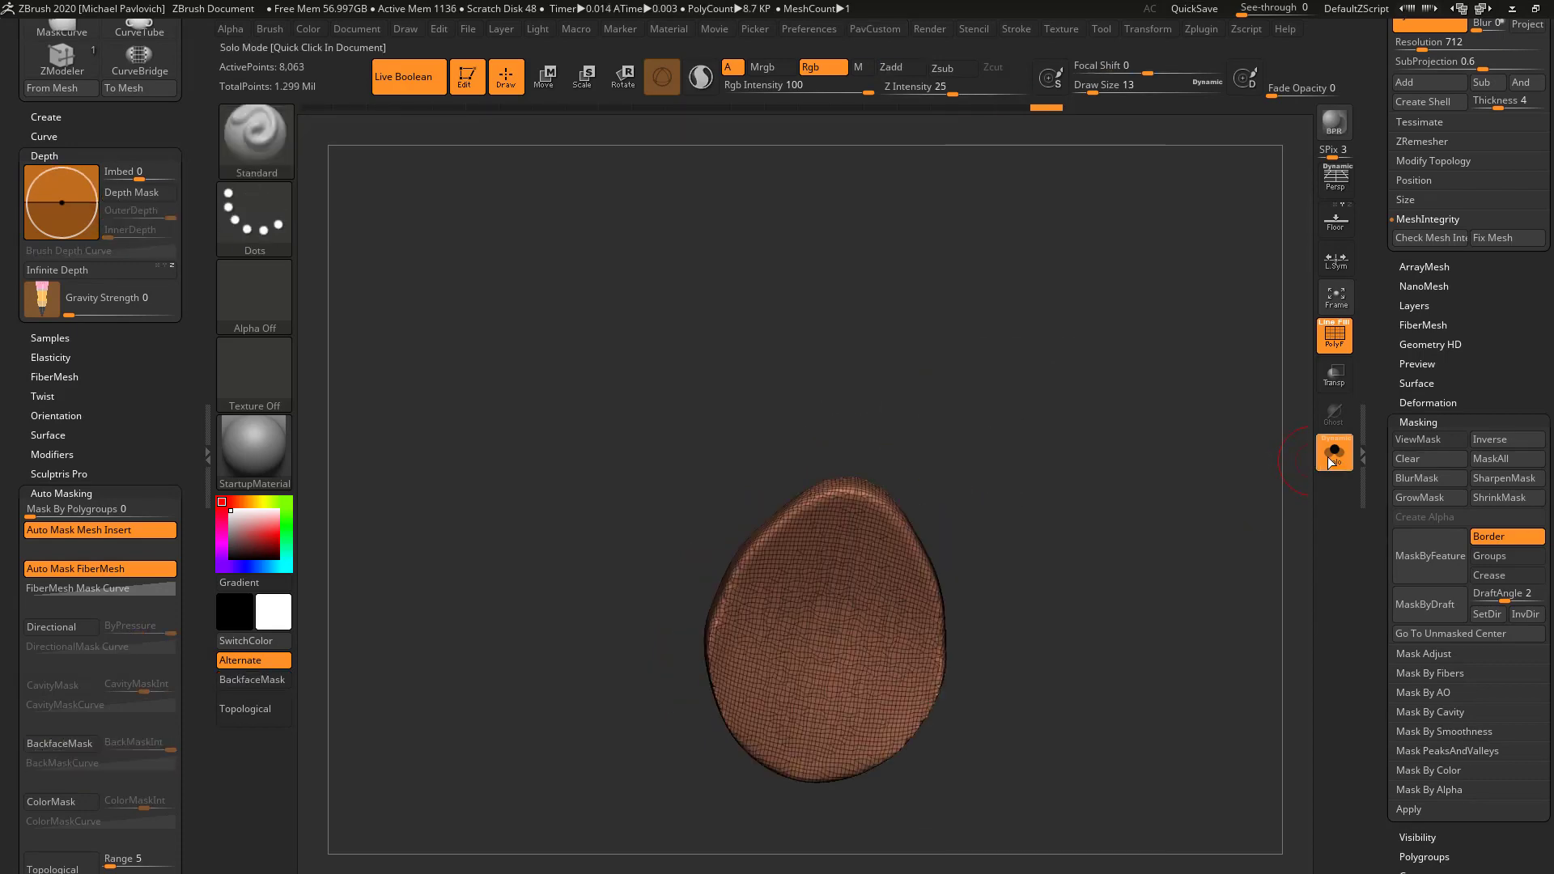
# - Hide the polyframe, make the central strip the active subtool, and isolate it with Solo
pyautogui.click(1333, 452)
pyautogui.hotkey('shift', 'f')
pyautogui.keyDown('alt'); pyautogui.moveTo(1306, 459); pyautogui.dragTo(1302, 430); pyautogui.keyUp('alt')
pyautogui.press('s')
pyautogui.moveTo(1241, 429); pyautogui.dragTo(1012, 486)
pyautogui.keyDown('alt'); pyautogui.click(951, 527); pyautogui.keyUp('alt')
pyautogui.click(1334, 453)
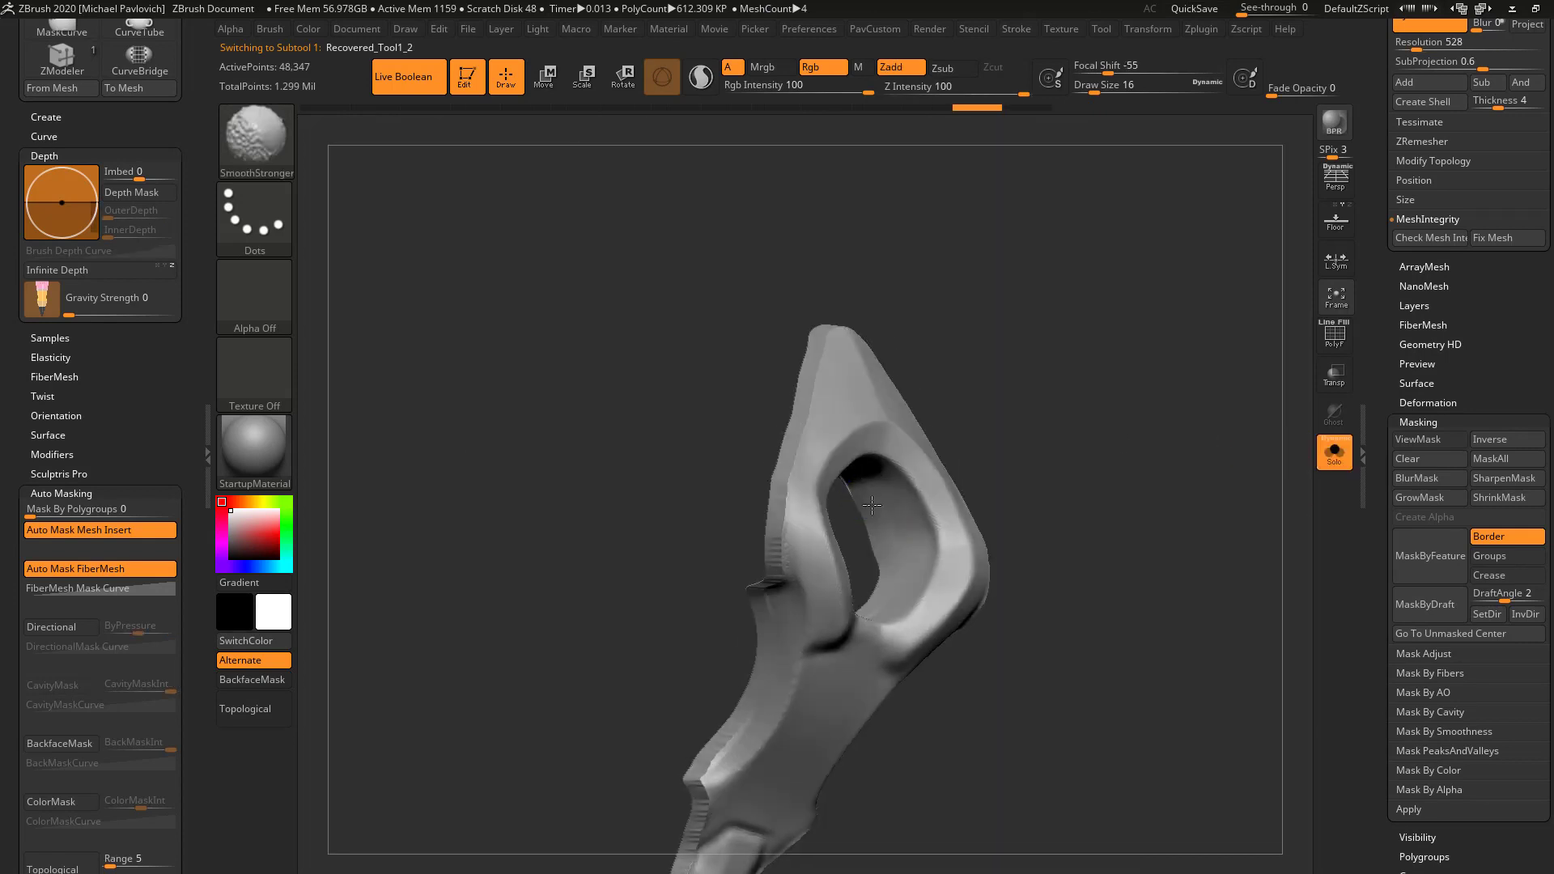
# - Smooth the strip's jagged side edges and apply Mirror And Weld to it
pyautogui.moveTo(1113, 472)
pyautogui.mouseDown()
pyautogui.moveTo(1078, 432)
pyautogui.moveTo(937, 410)
pyautogui.moveTo(1046, 481)
pyautogui.moveTo(937, 510)
pyautogui.moveTo(1082, 410)
pyautogui.moveTo(852, 521)
pyautogui.mouseUp()
pyautogui.press('2')
pyautogui.press('s')
pyautogui.moveTo(852, 518); pyautogui.dragTo(689, 471)
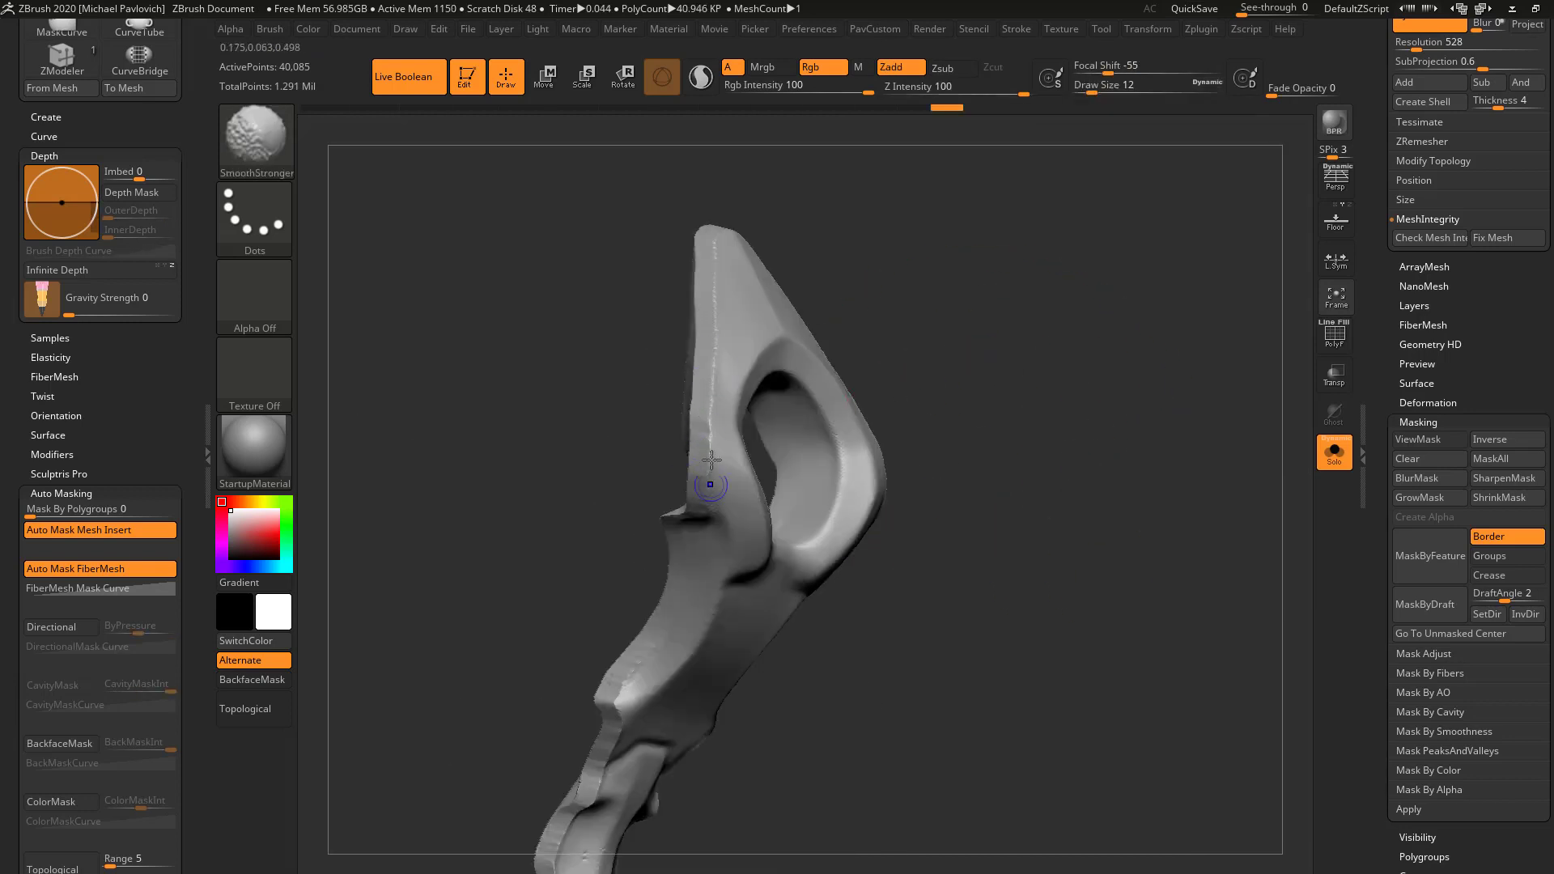
pyautogui.moveTo(938, 405); pyautogui.dragTo(996, 362)
pyautogui.press('2')
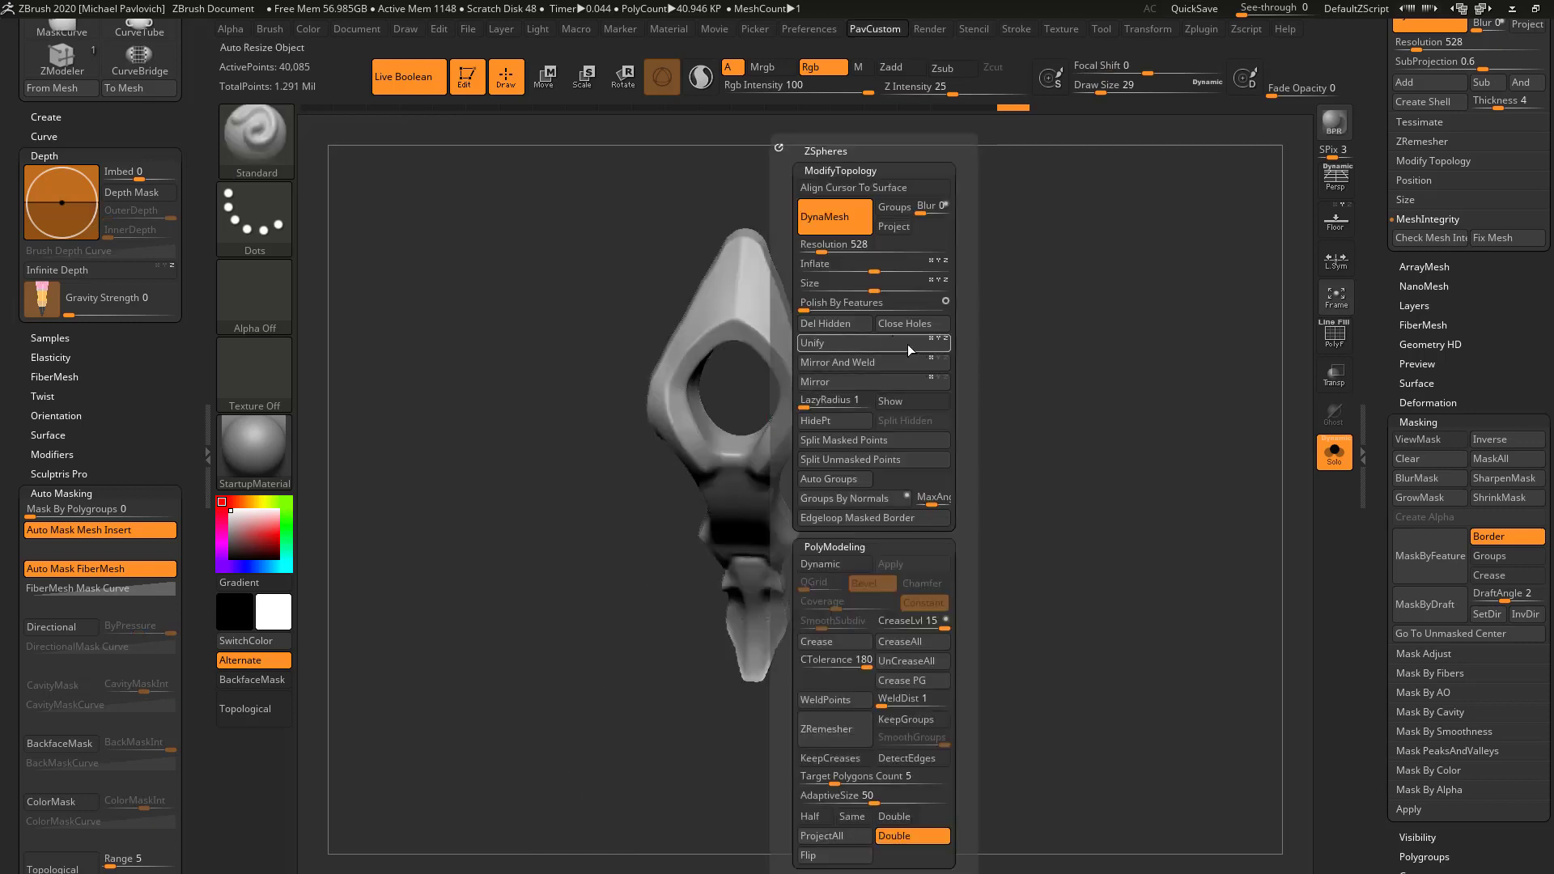
pyautogui.click(836, 359)
pyautogui.moveTo(867, 334); pyautogui.dragTo(883, 615)
pyautogui.keyDown('shift'); pyautogui.moveTo(806, 751); pyautogui.dragTo(818, 695); pyautogui.keyUp('shift')
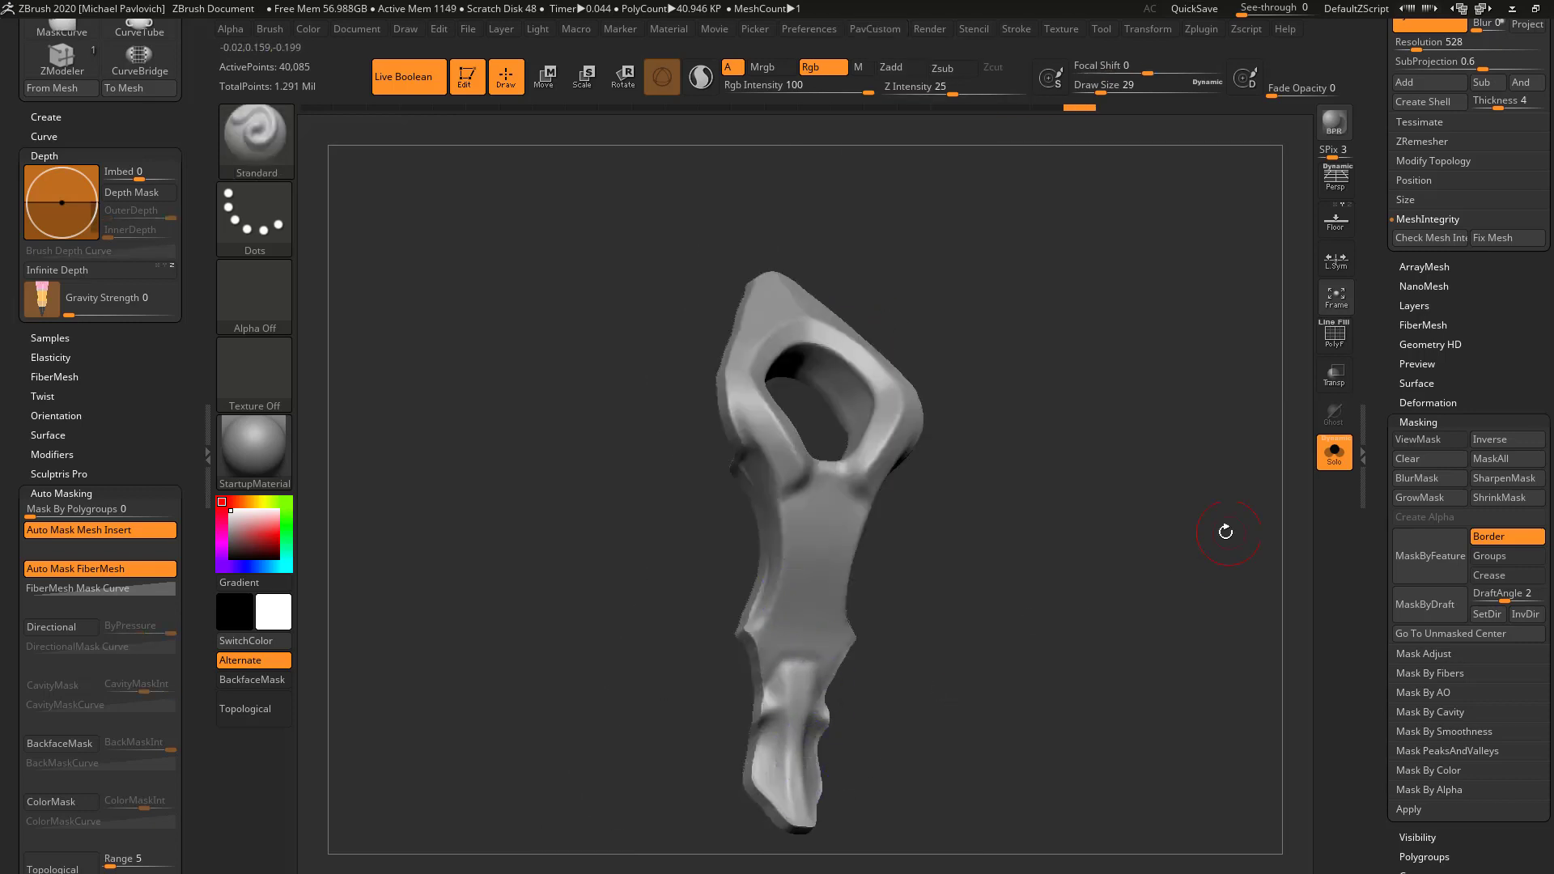
# - Make the main skull subtool active and isolate it with Solo
pyautogui.click(1333, 454)
pyautogui.keyDown('alt'); pyautogui.moveTo(1214, 405); pyautogui.dragTo(1068, 530); pyautogui.keyUp('alt')
pyautogui.keyDown('alt'); pyautogui.click(964, 462); pyautogui.keyUp('alt')
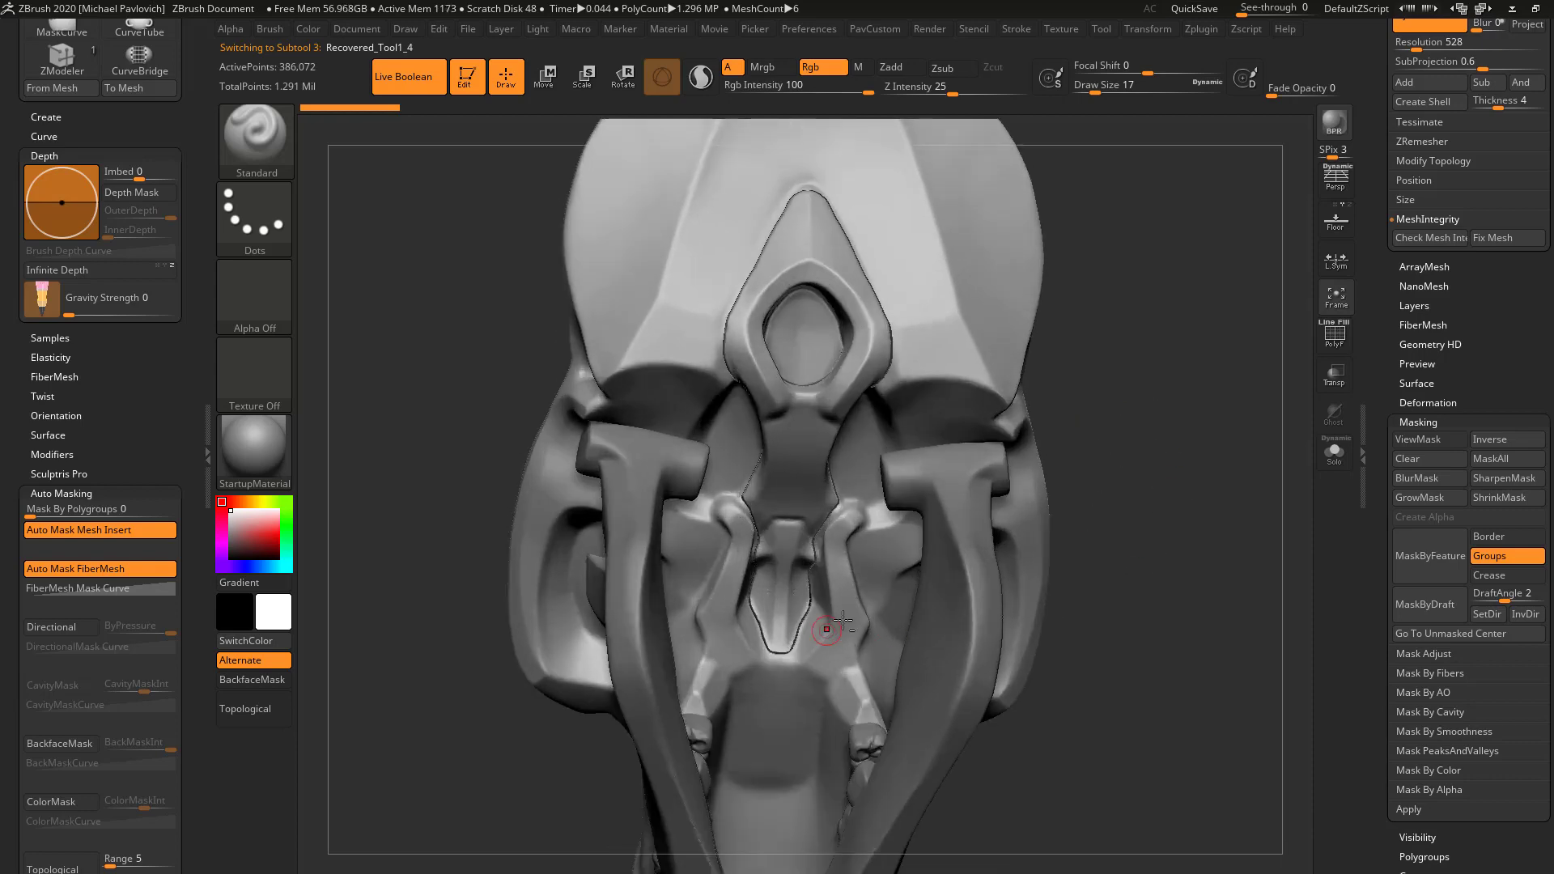
pyautogui.click(1336, 461)
pyautogui.moveTo(1211, 482)
pyautogui.mouseDown()
pyautogui.moveTo(1200, 464)
pyautogui.moveTo(1220, 484)
pyautogui.moveTo(1263, 460)
pyautogui.moveTo(1253, 484)
pyautogui.mouseUp()
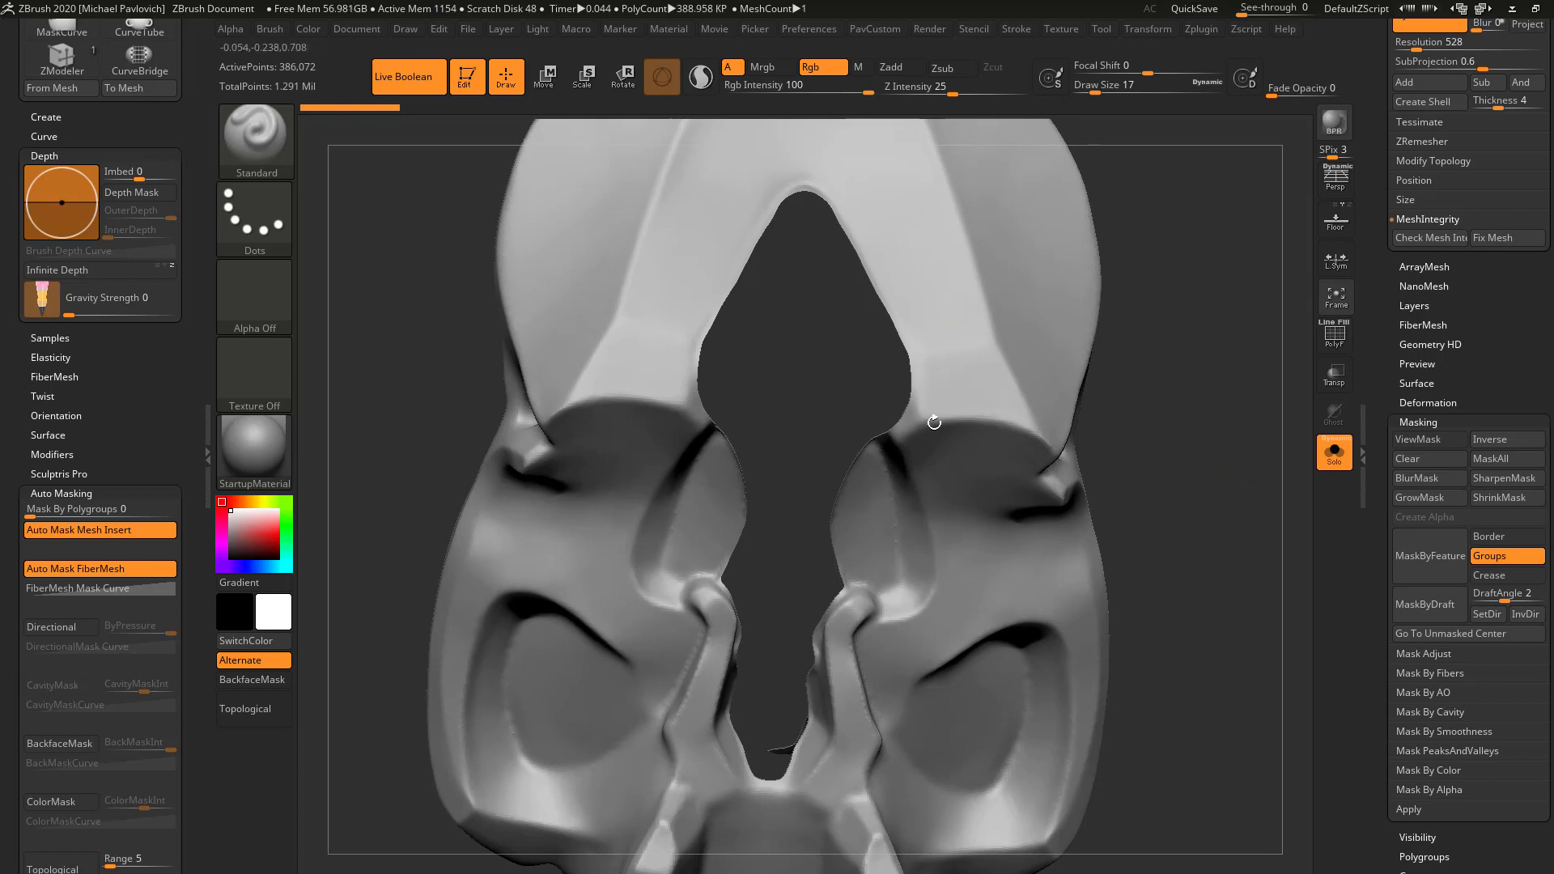
# - Switch Mask By Feature from Groups to Border and apply it to the skull's central opening
pyautogui.moveTo(933, 420); pyautogui.dragTo(1193, 431, button='right')
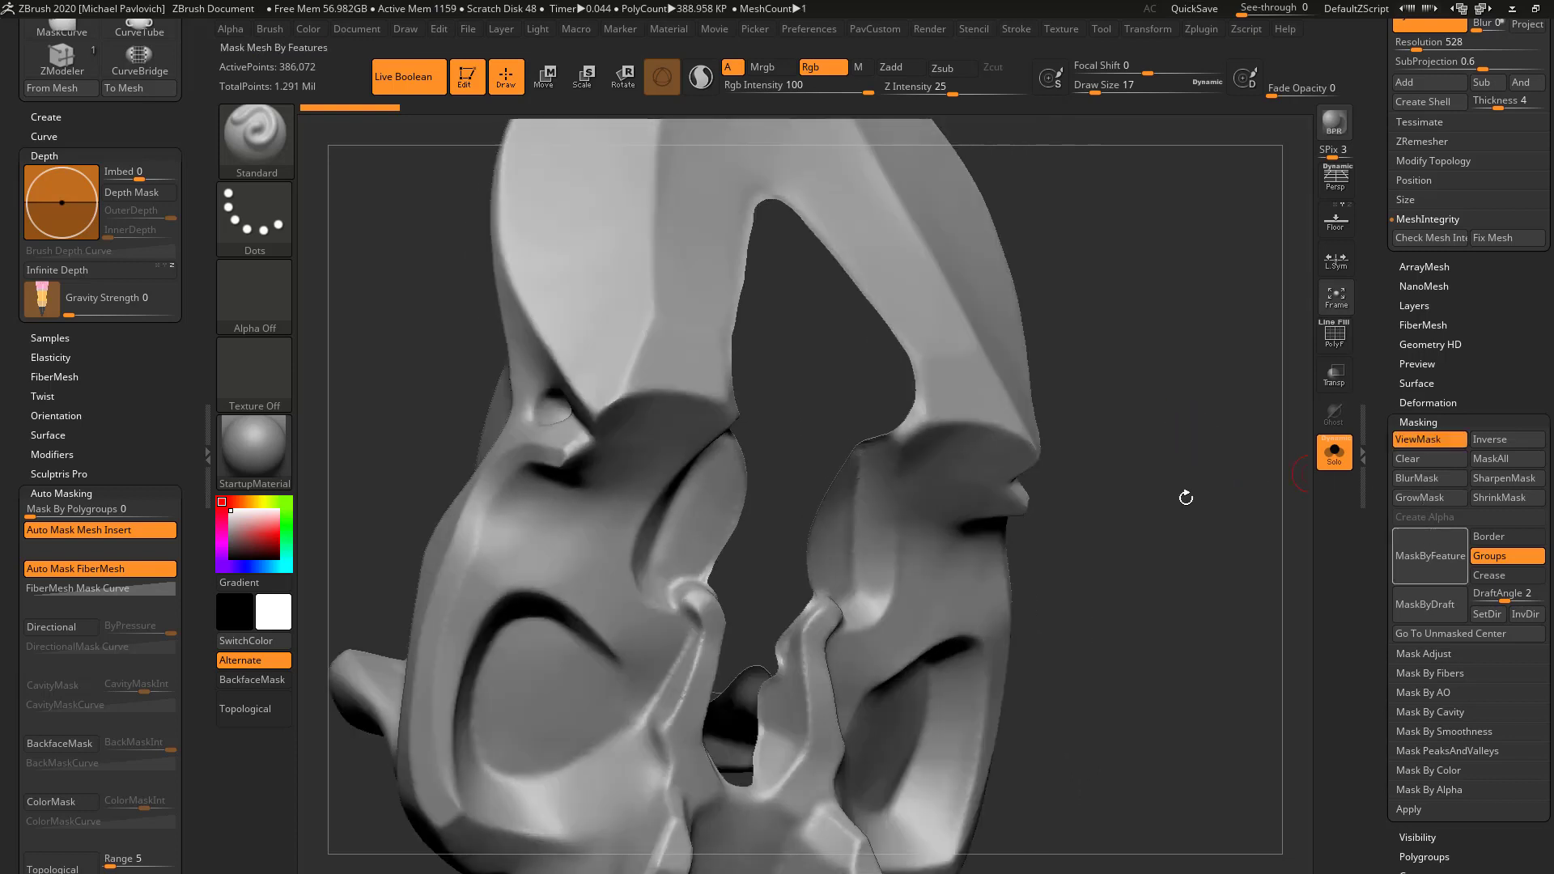
pyautogui.click(1489, 556)
pyautogui.click(1488, 536)
pyautogui.click(1436, 553)
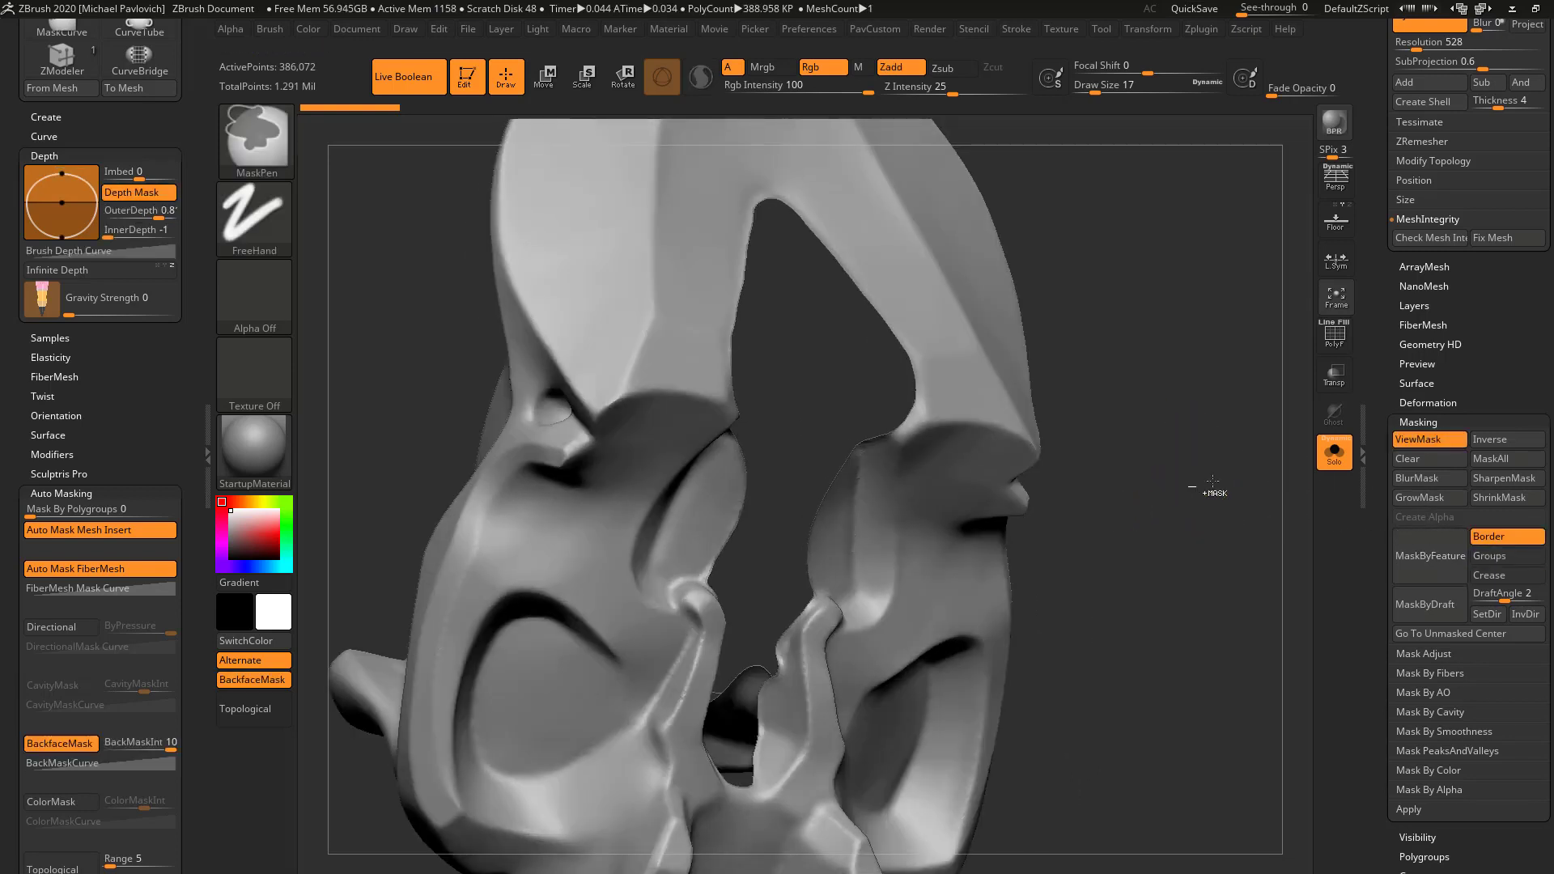
pyautogui.hotkey('ctrl', 'h')
pyautogui.keyDown('alt'); pyautogui.moveTo(1174, 402); pyautogui.dragTo(1182, 450, button='right'); pyautogui.keyUp('alt')
pyautogui.keyDown('ctrl'); pyautogui.moveTo(1185, 409); pyautogui.dragTo(1230, 535); pyautogui.keyUp('ctrl')
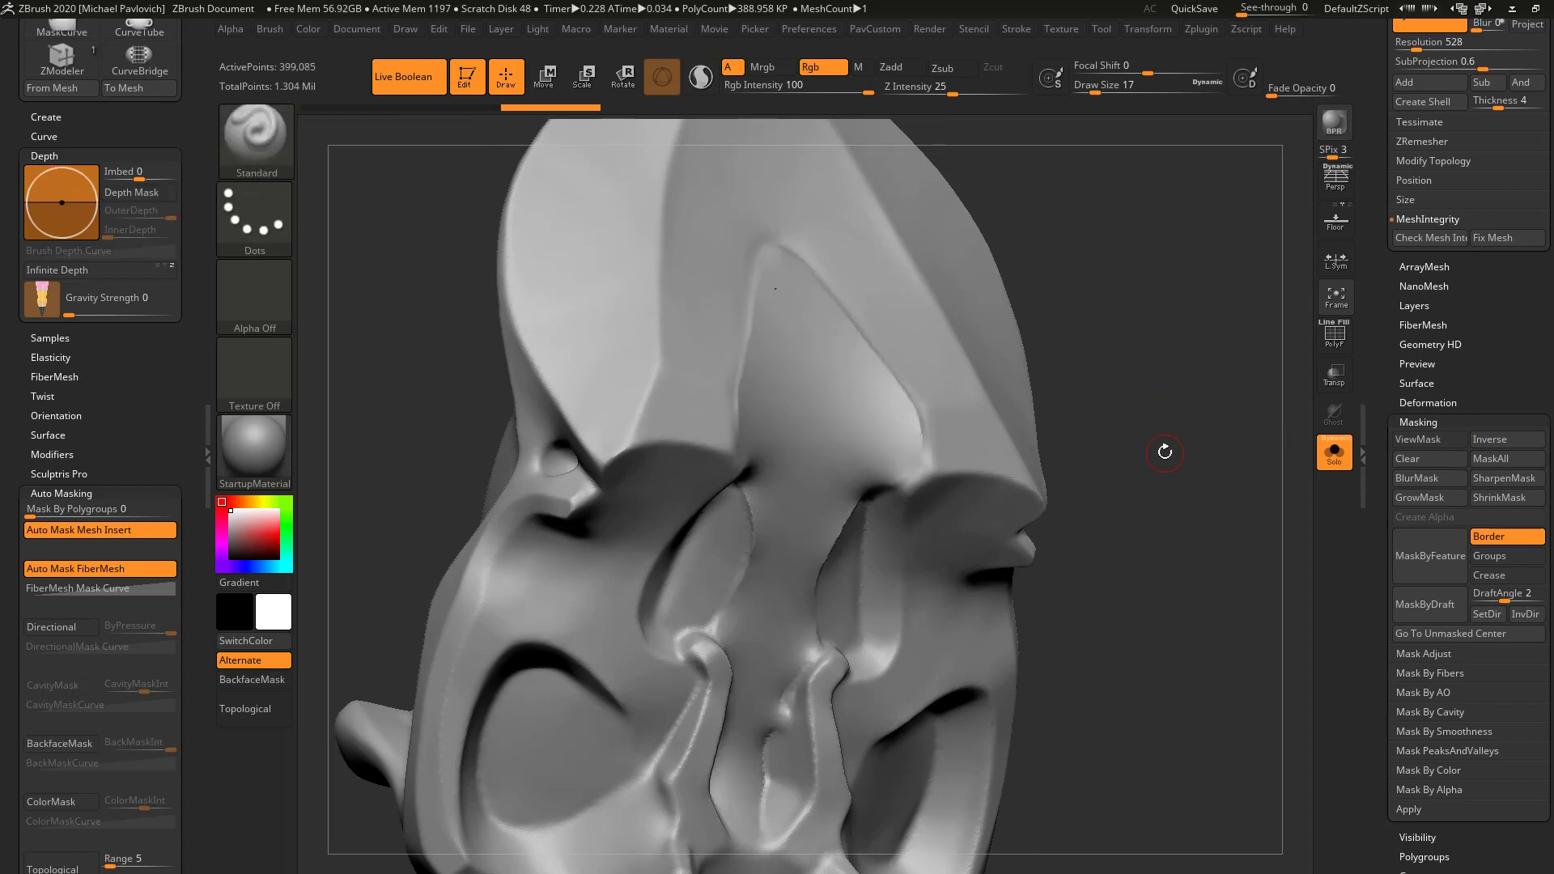
pyautogui.hotkey('ctrl', 'z')
pyautogui.keyDown('alt'); pyautogui.moveTo(1166, 451); pyautogui.dragTo(1199, 539, button='right'); pyautogui.keyUp('alt')
pyautogui.hotkey('ctrl', 'z')
# - Mask the skull opening's border, invert the mask, and move the border inward into the skull from a side view
pyautogui.click(1424, 549)
pyautogui.keyDown('alt'); pyautogui.moveTo(1238, 421); pyautogui.dragTo(1230, 567, button='right'); pyautogui.keyUp('alt')
pyautogui.keyDown('ctrl'); pyautogui.click(1265, 583); pyautogui.keyUp('ctrl')
pyautogui.press('w')
pyautogui.moveTo(1230, 567)
pyautogui.keyDown('ctrl'); pyautogui.mouseDown(button='right')
pyautogui.moveTo(1227, 494)
pyautogui.moveTo(1160, 481)
pyautogui.mouseUp(button='right'); pyautogui.keyUp('ctrl')
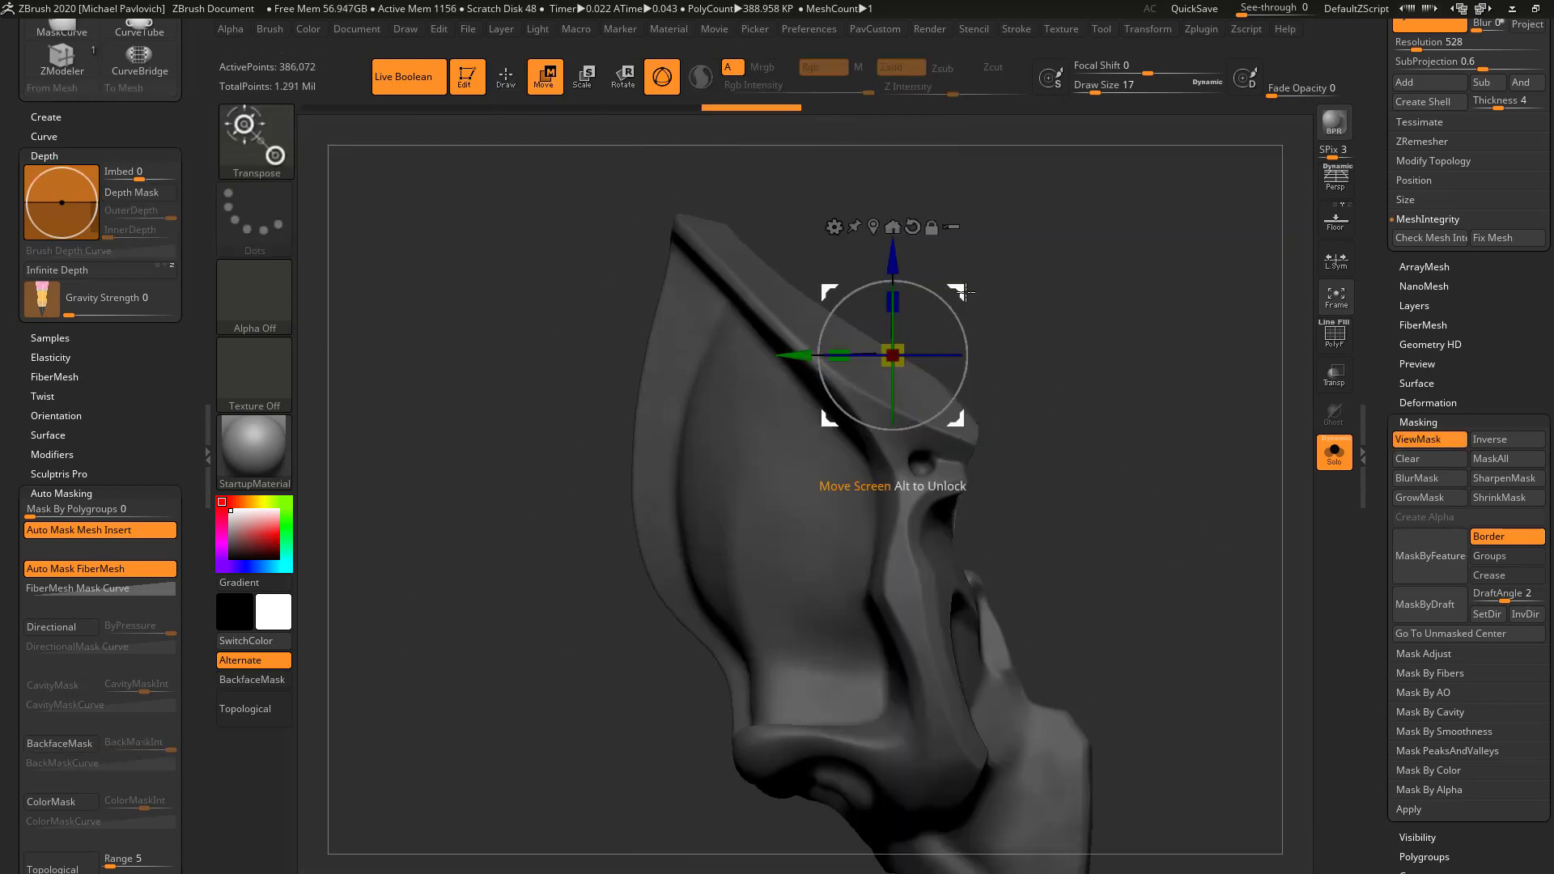
pyautogui.moveTo(964, 292); pyautogui.dragTo(904, 328)
pyautogui.press('q')
pyautogui.moveTo(1195, 357)
pyautogui.mouseDown(button='right')
pyautogui.moveTo(1088, 368)
pyautogui.moveTo(1111, 431)
pyautogui.mouseUp(button='right')
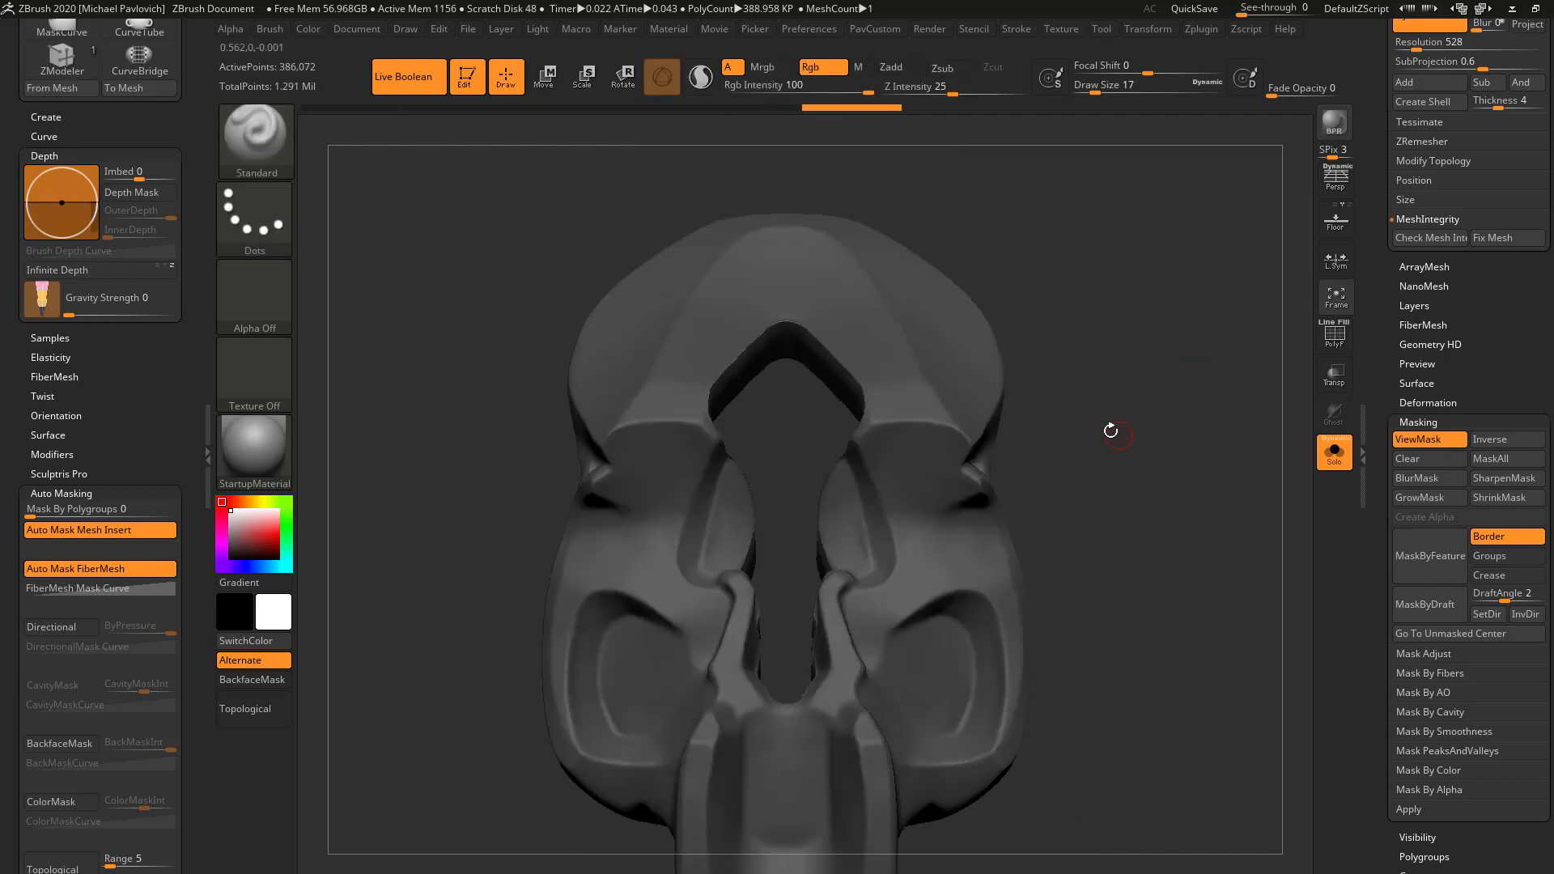
# - Center the gizmo on the unmasked border and scale the border narrower across the skull's width
pyautogui.press('w')
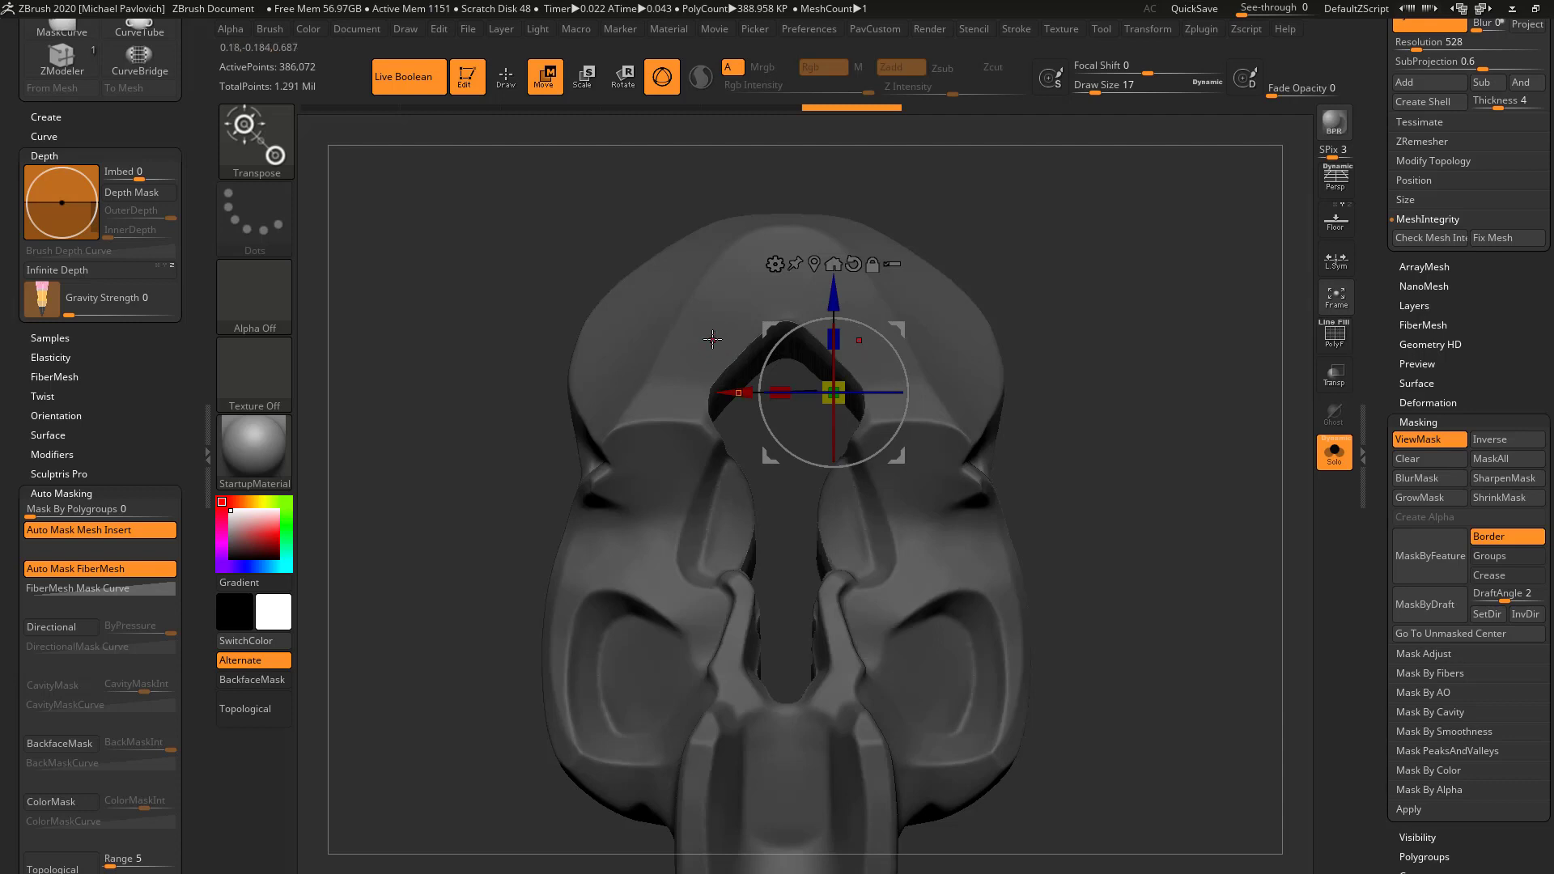
pyautogui.click(814, 265)
pyautogui.moveTo(1082, 312); pyautogui.dragTo(926, 459, button='right')
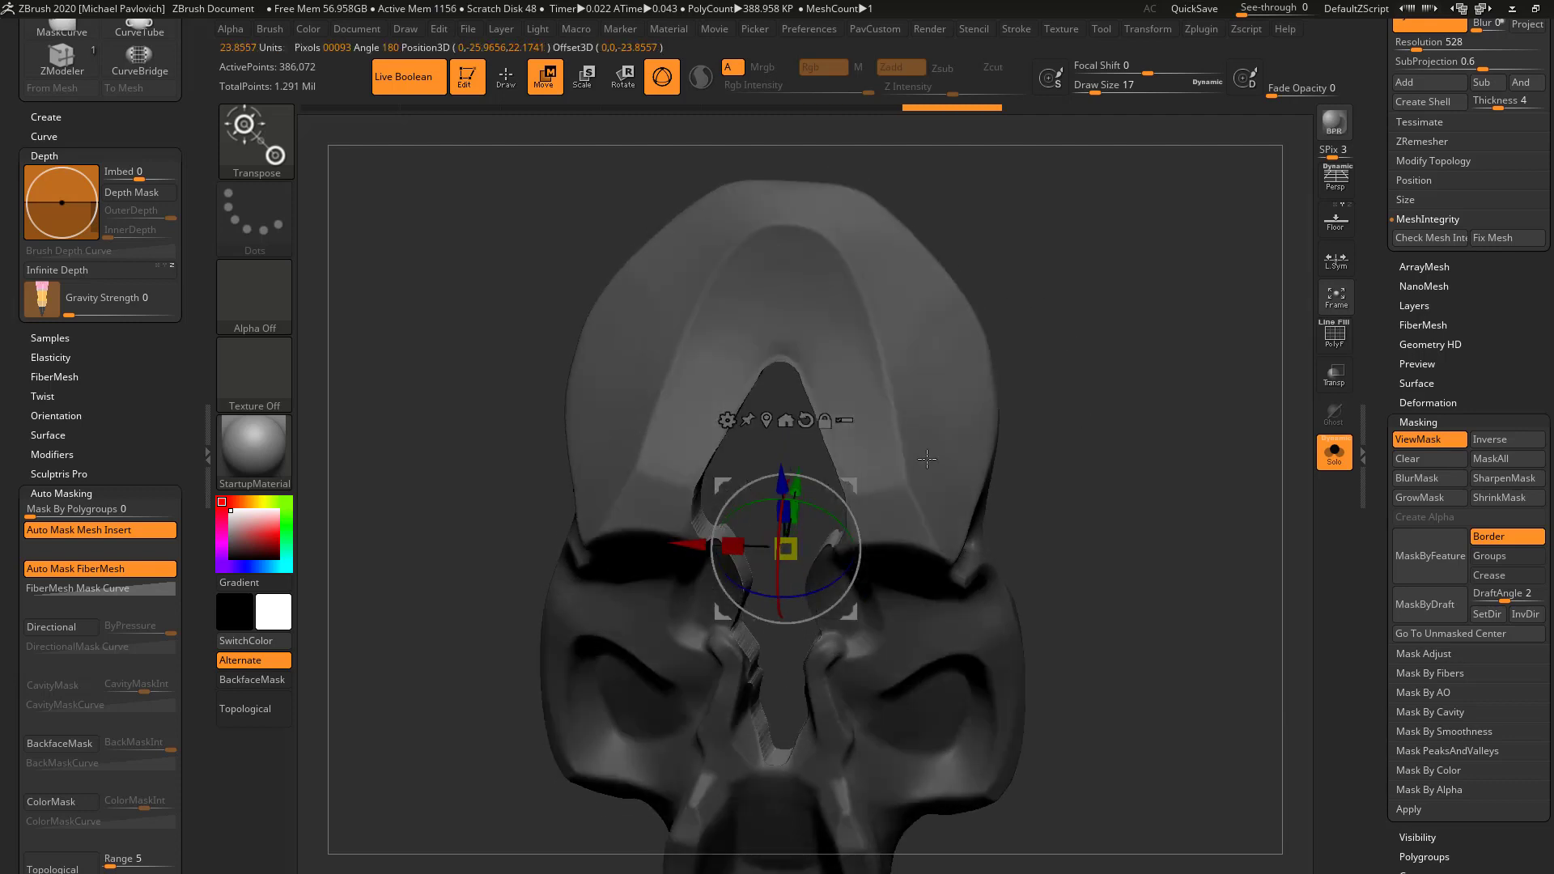
pyautogui.moveTo(753, 545); pyautogui.dragTo(776, 548)
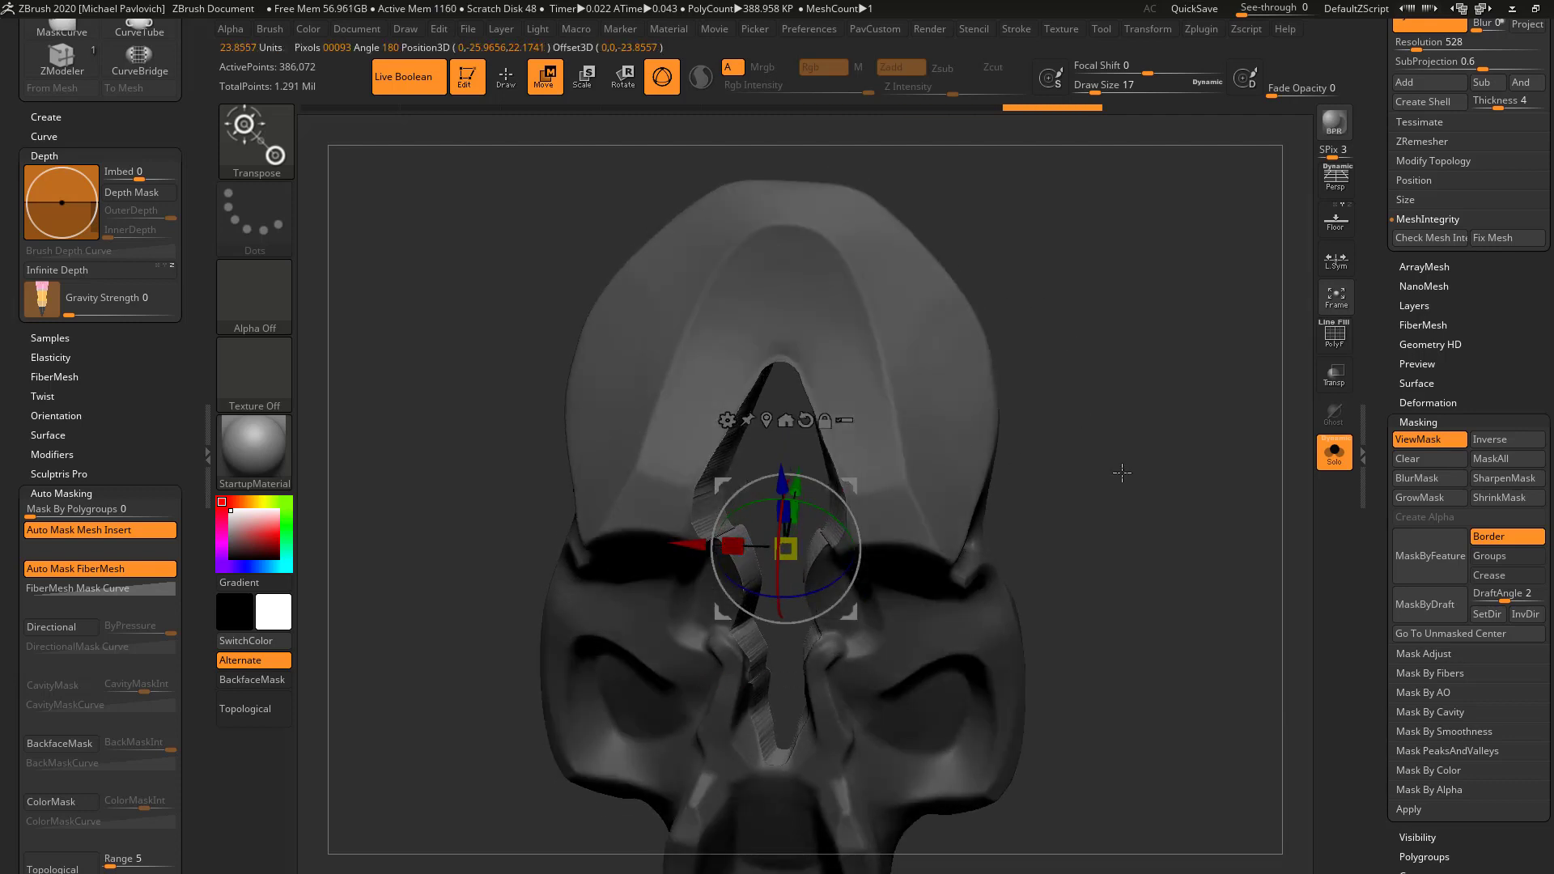
pyautogui.keyDown('shift'); pyautogui.moveTo(1122, 473); pyautogui.dragTo(992, 470, button='right'); pyautogui.keyUp('shift')
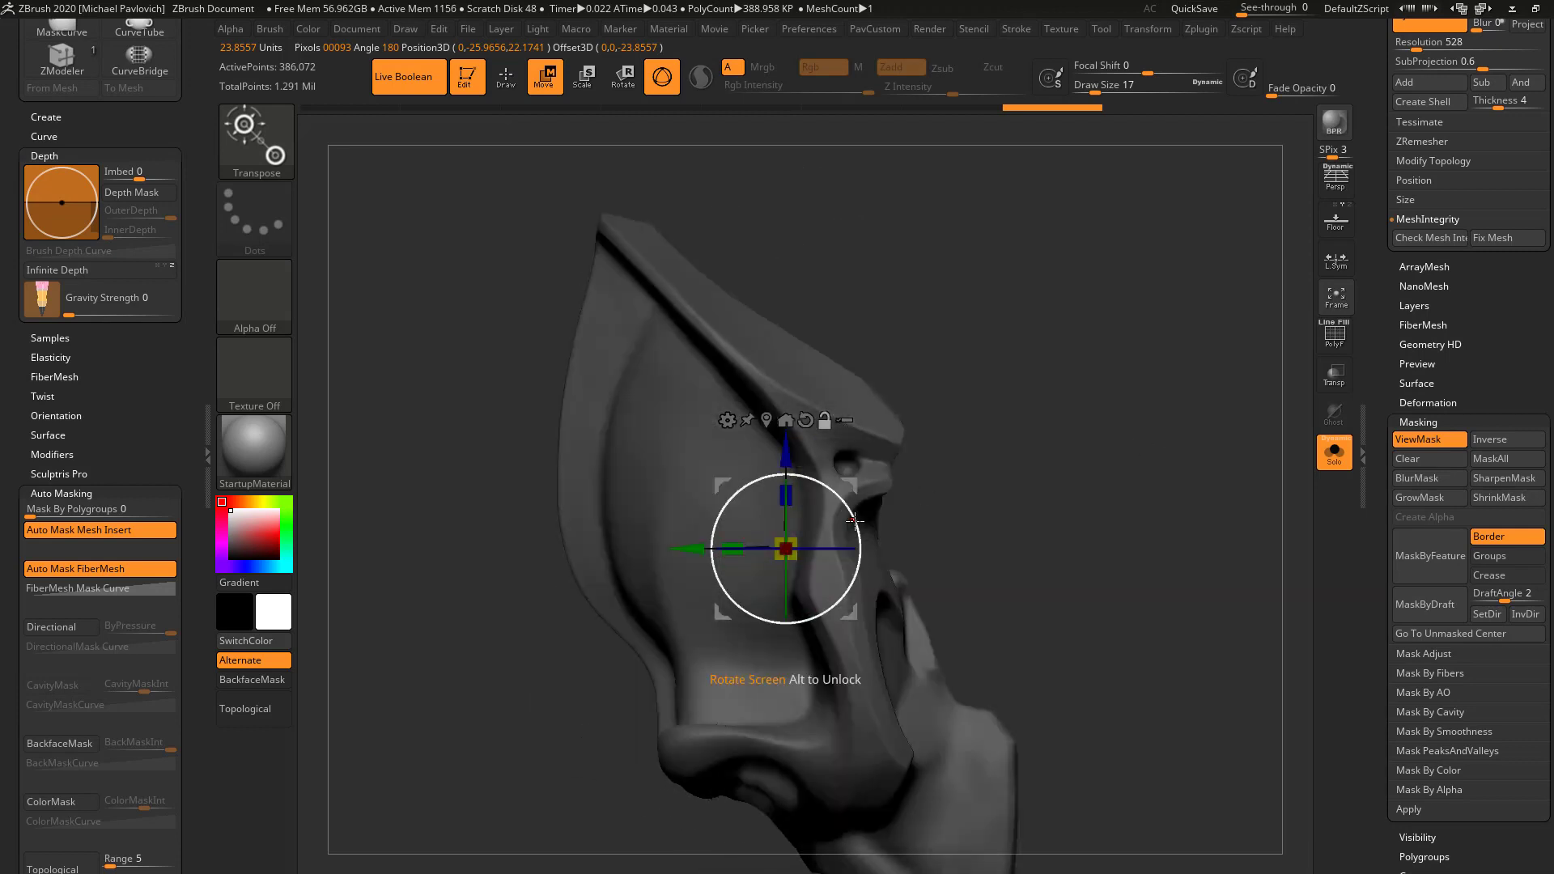
pyautogui.moveTo(886, 480); pyautogui.dragTo(791, 494, button='right')
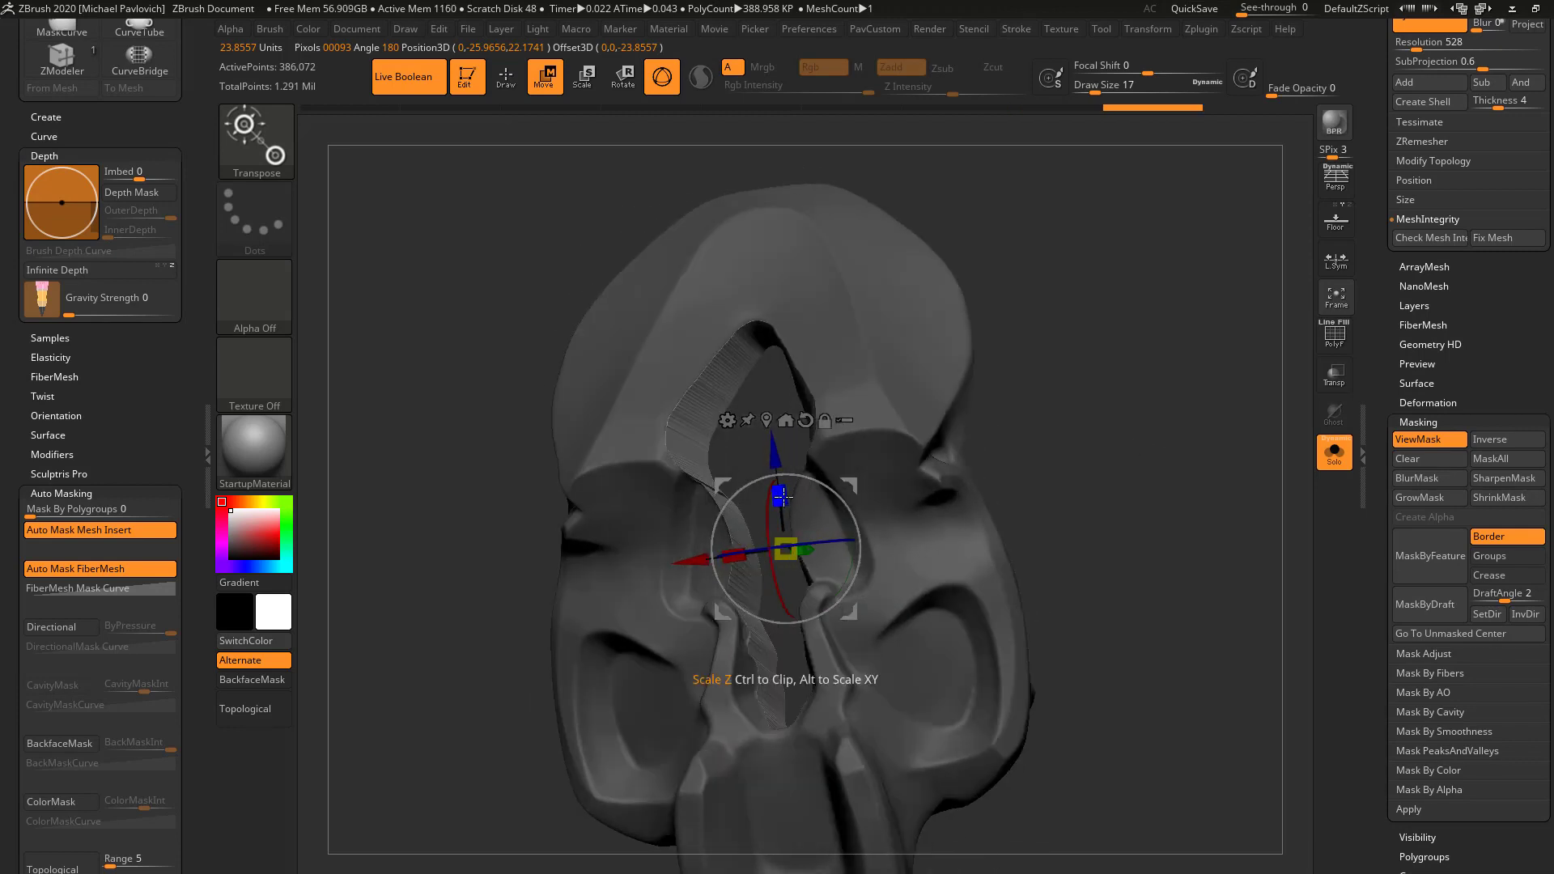
# - Clear the mask and remesh the skull with DynaMesh to close the back of the recess
pyautogui.press('q')
pyautogui.moveTo(1045, 457); pyautogui.dragTo(1100, 451, button='right')
pyautogui.keyDown('ctrl'); pyautogui.moveTo(1117, 453); pyautogui.dragTo(1190, 502); pyautogui.keyUp('ctrl')
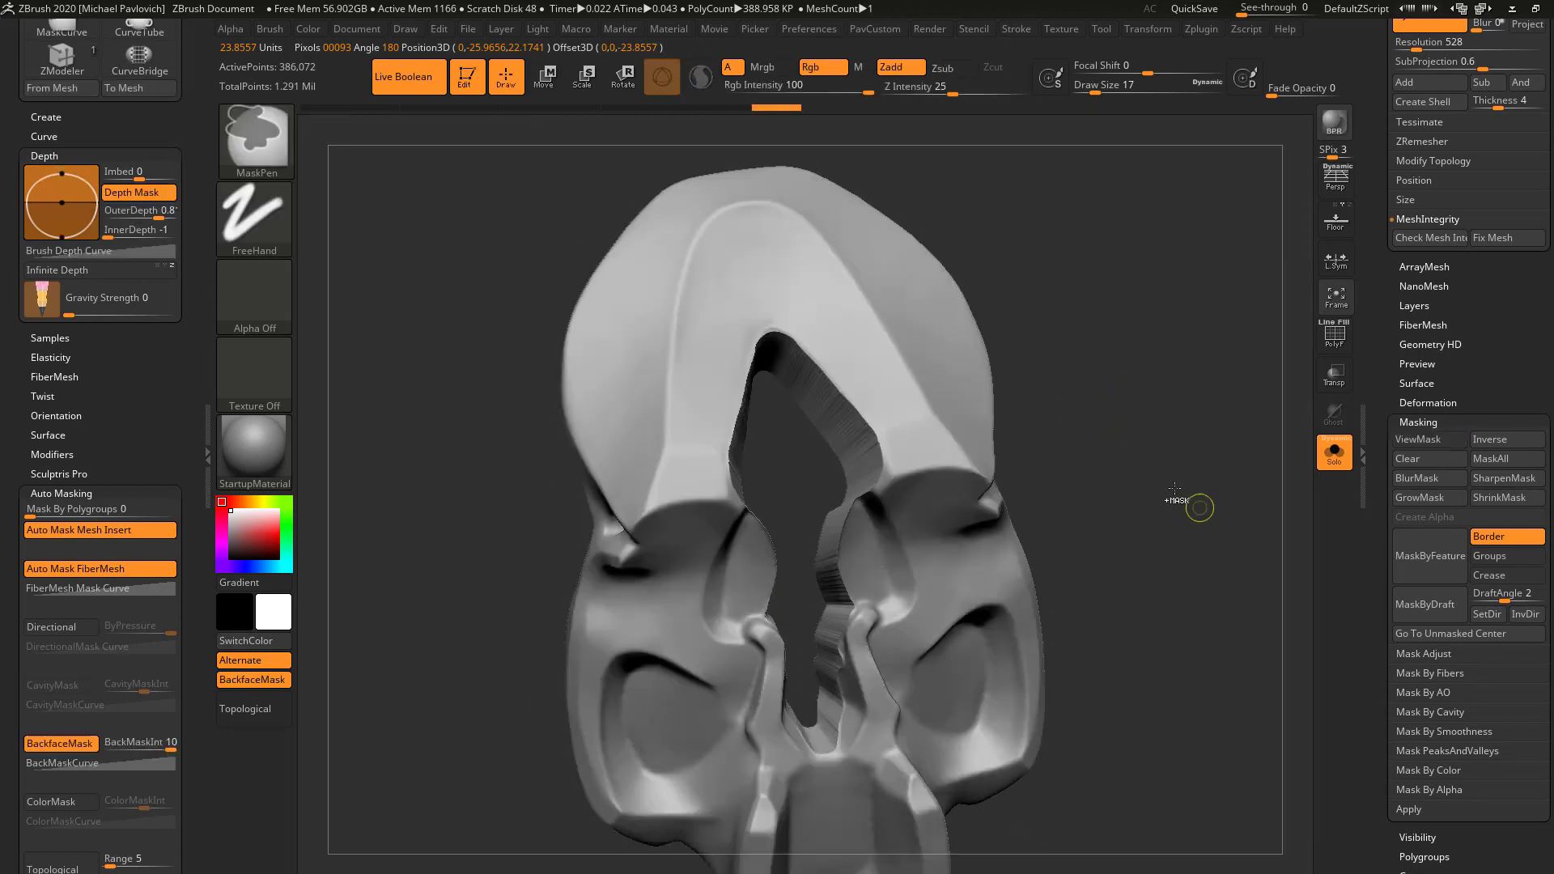
pyautogui.moveTo(1127, 390)
pyautogui.keyDown('ctrl'); pyautogui.mouseDown()
pyautogui.moveTo(1199, 532)
pyautogui.moveTo(1174, 514)
pyautogui.mouseUp(); pyautogui.keyUp('ctrl')
pyautogui.moveTo(1171, 511); pyautogui.dragTo(807, 438, button='right')
pyautogui.moveTo(813, 429); pyautogui.dragTo(797, 428)
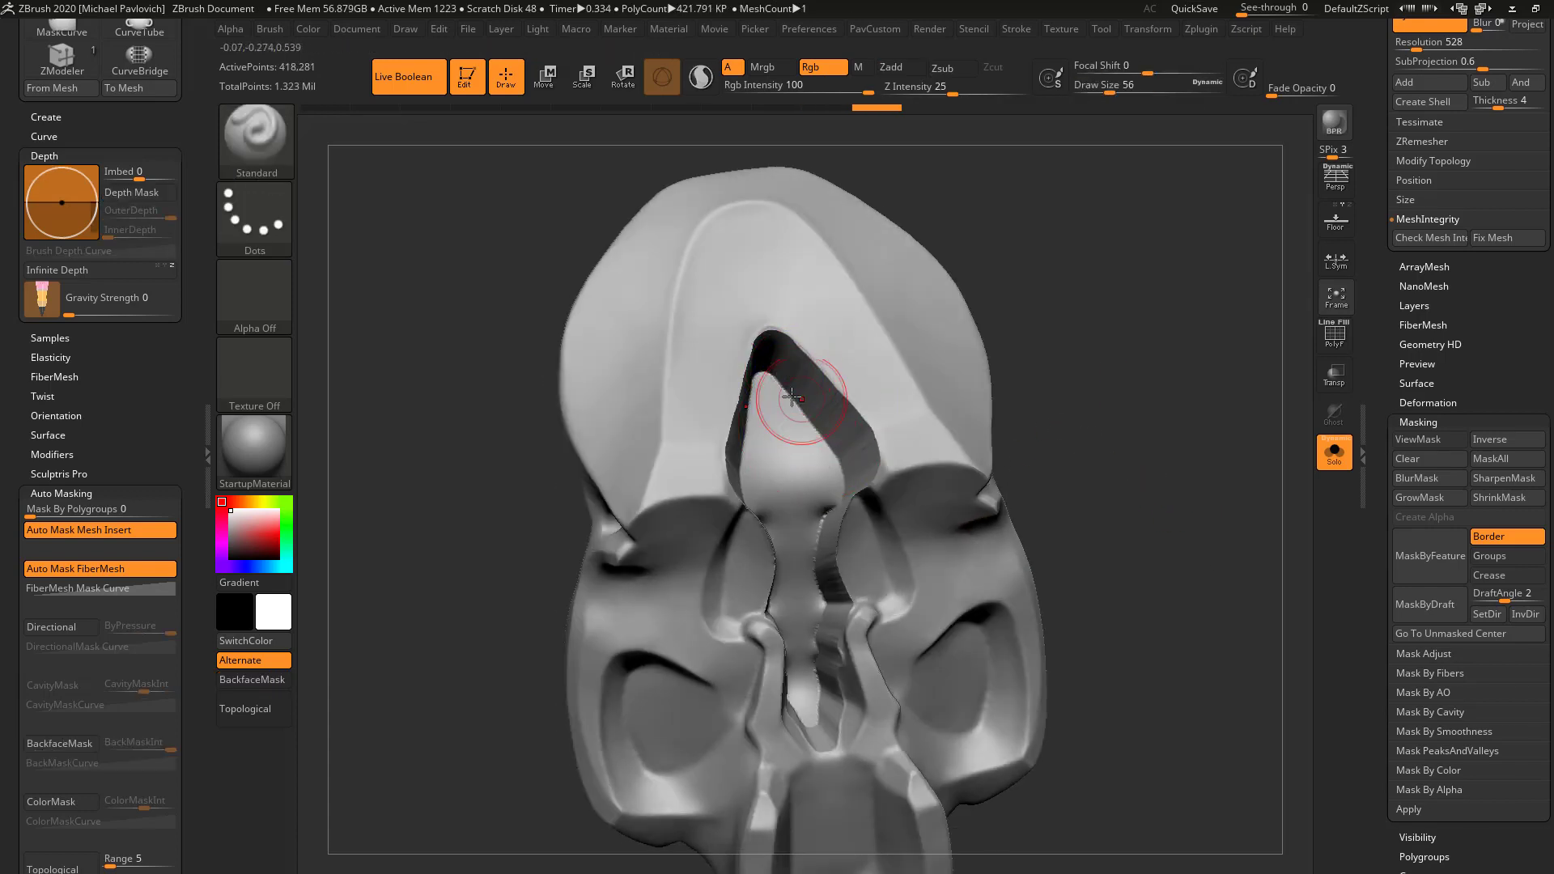
# - Apply Mirror And Weld to the skull and smooth the inner walls of the central recess
pyautogui.press('2')
pyautogui.click(1018, 371)
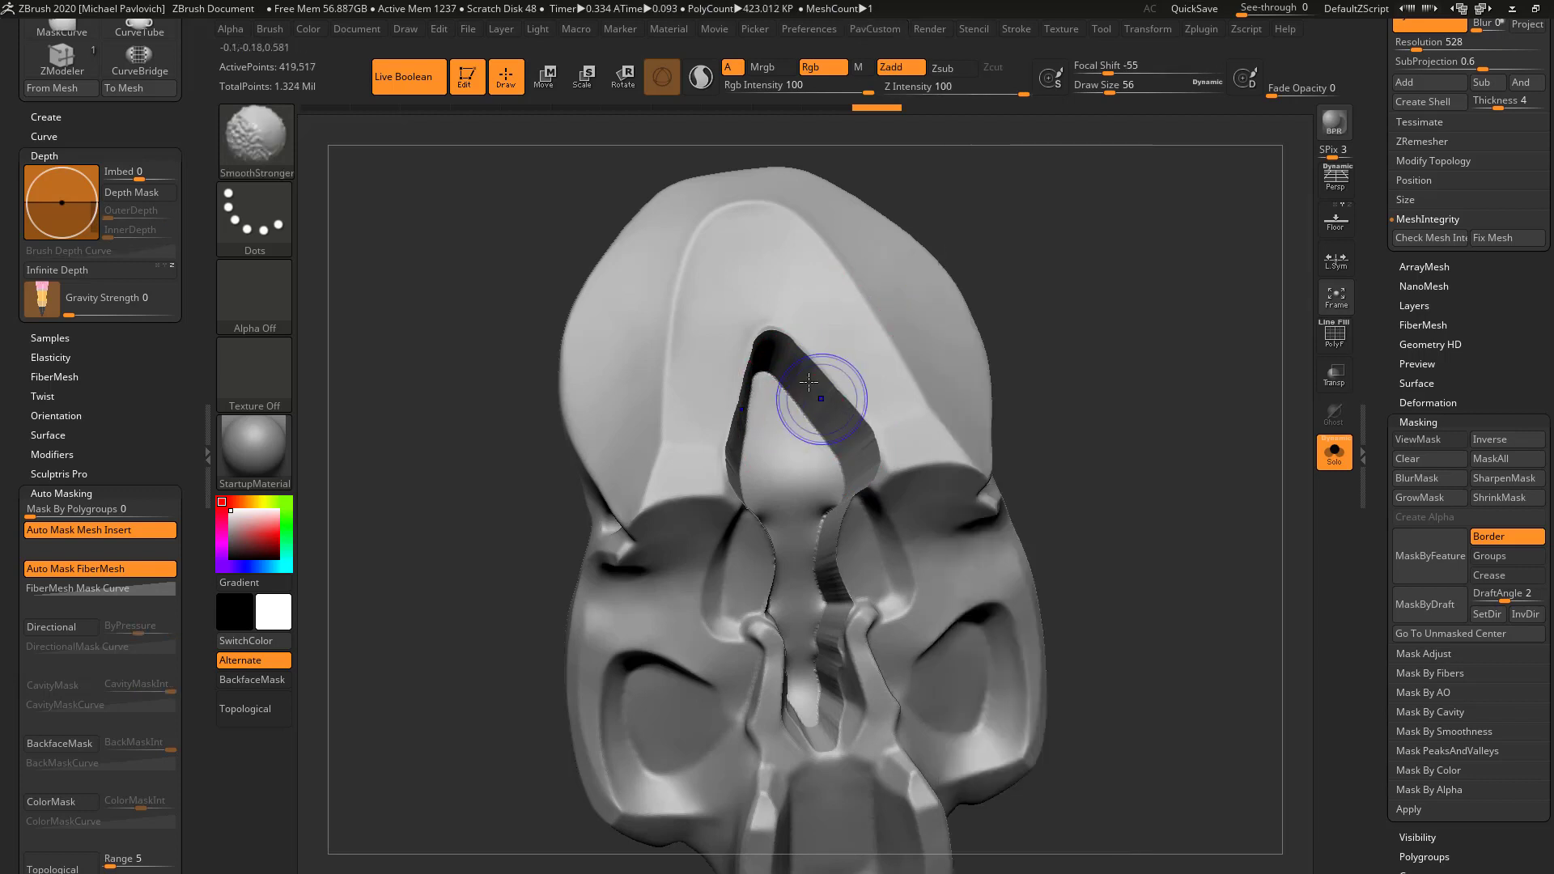
pyautogui.keyDown('shift'); pyautogui.moveTo(824, 579); pyautogui.dragTo(839, 607); pyautogui.keyUp('shift')
pyautogui.moveTo(1012, 450); pyautogui.dragTo(1081, 429)
pyautogui.keyDown('shift'); pyautogui.moveTo(834, 530); pyautogui.dragTo(834, 566); pyautogui.keyUp('shift')
pyautogui.moveTo(1074, 429); pyautogui.dragTo(1034, 503)
pyautogui.keyDown('shift'); pyautogui.moveTo(833, 688); pyautogui.dragTo(813, 613); pyautogui.keyUp('shift')
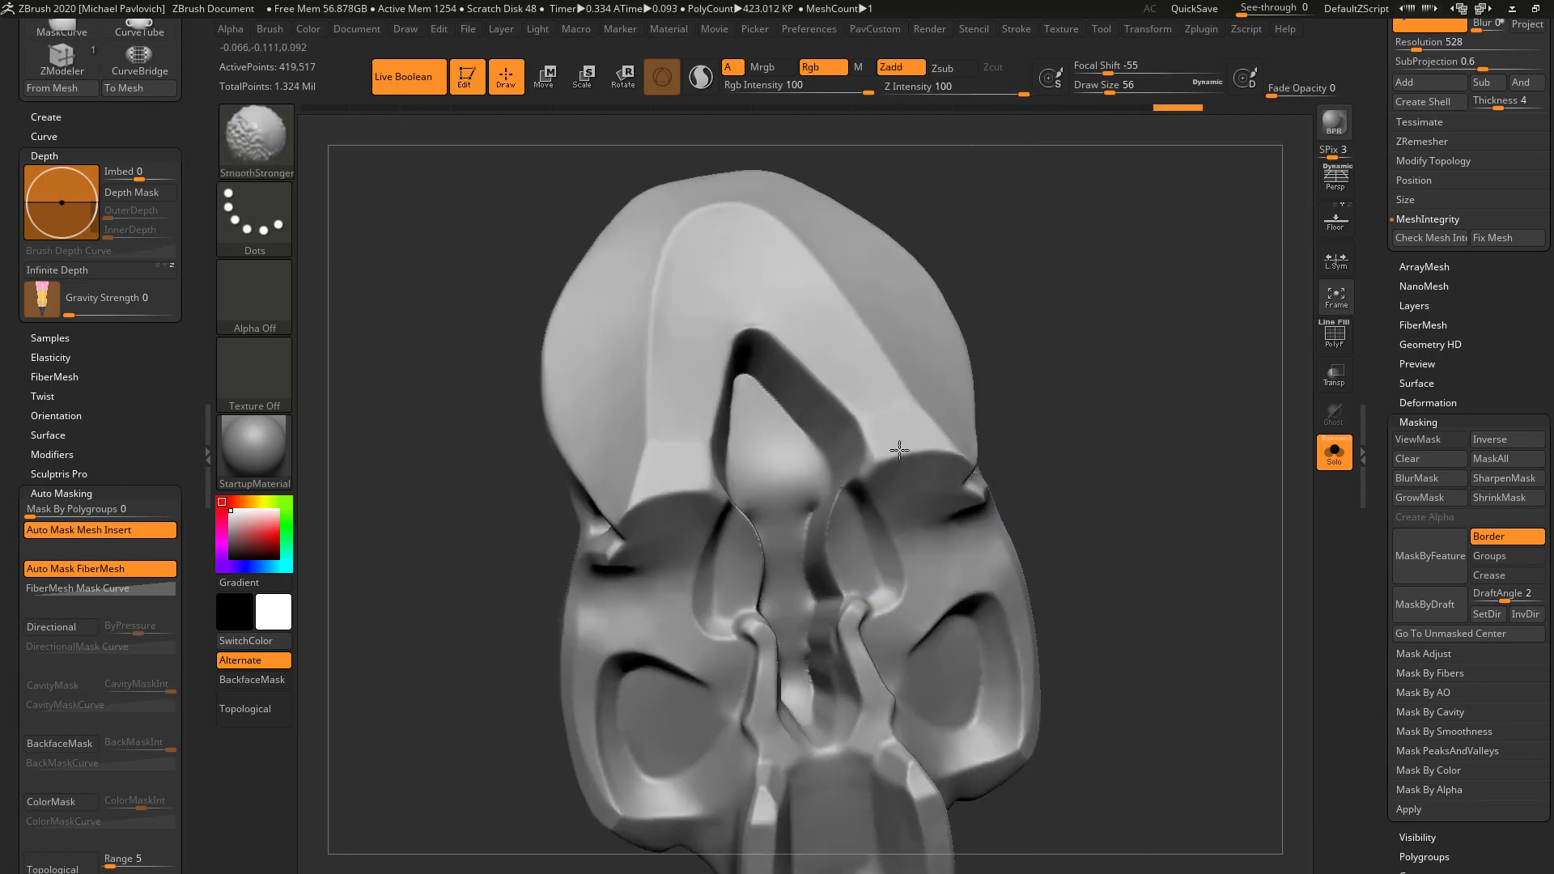
# - Show all subtools again and make the central strip active
pyautogui.click(1322, 442)
pyautogui.keyDown('alt'); pyautogui.click(824, 493); pyautogui.keyUp('alt')
pyautogui.moveTo(1016, 430); pyautogui.dragTo(1103, 426)
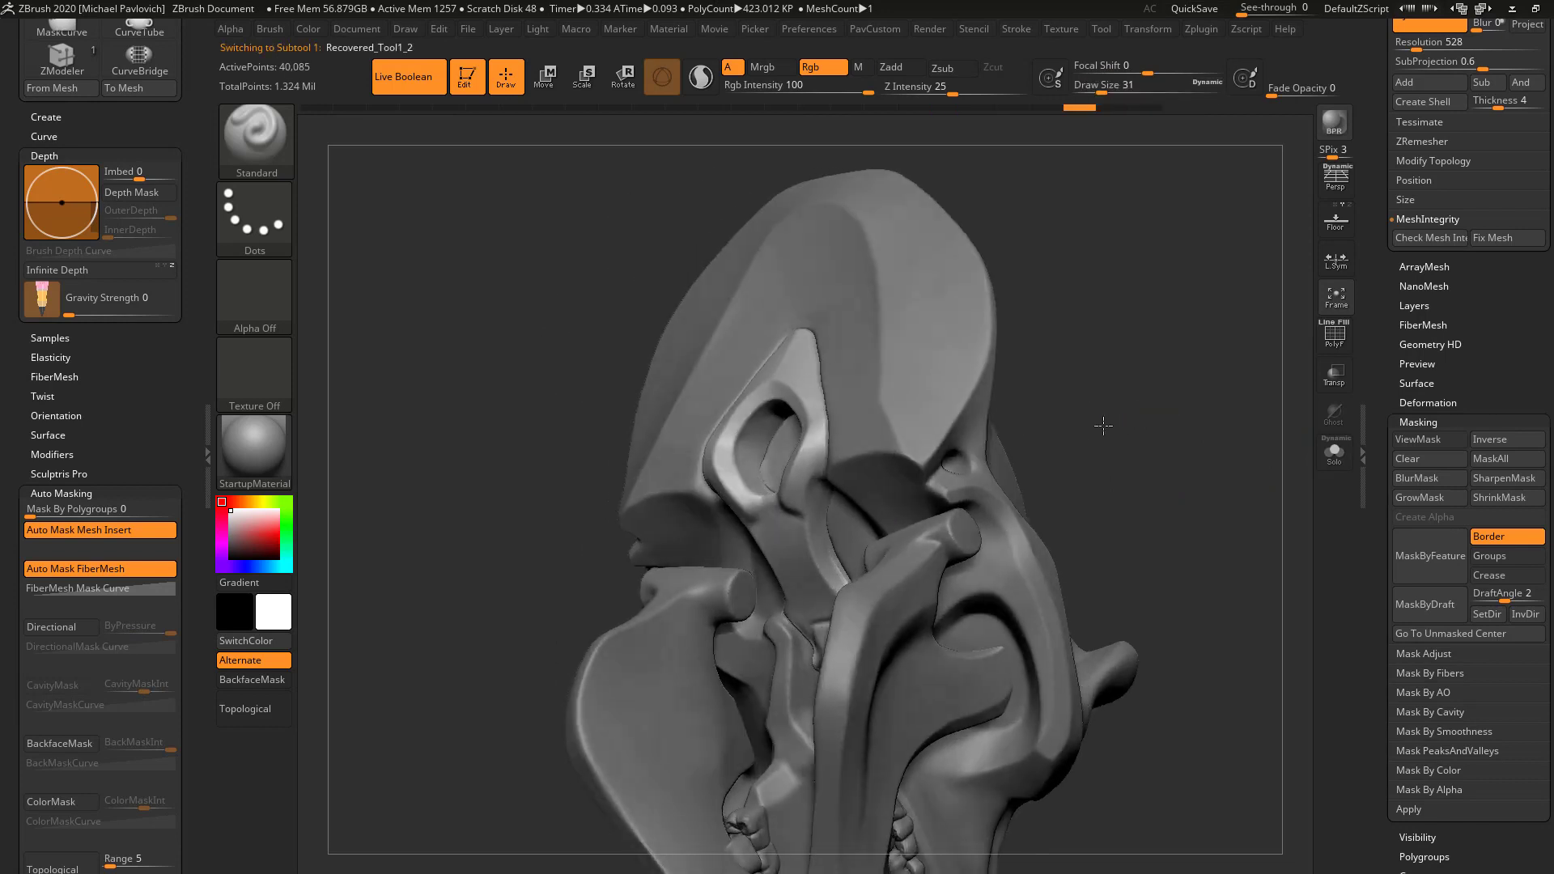
pyautogui.moveTo(1104, 425); pyautogui.dragTo(833, 458, button='right')
pyautogui.moveTo(1079, 348); pyautogui.dragTo(990, 419, button='right')
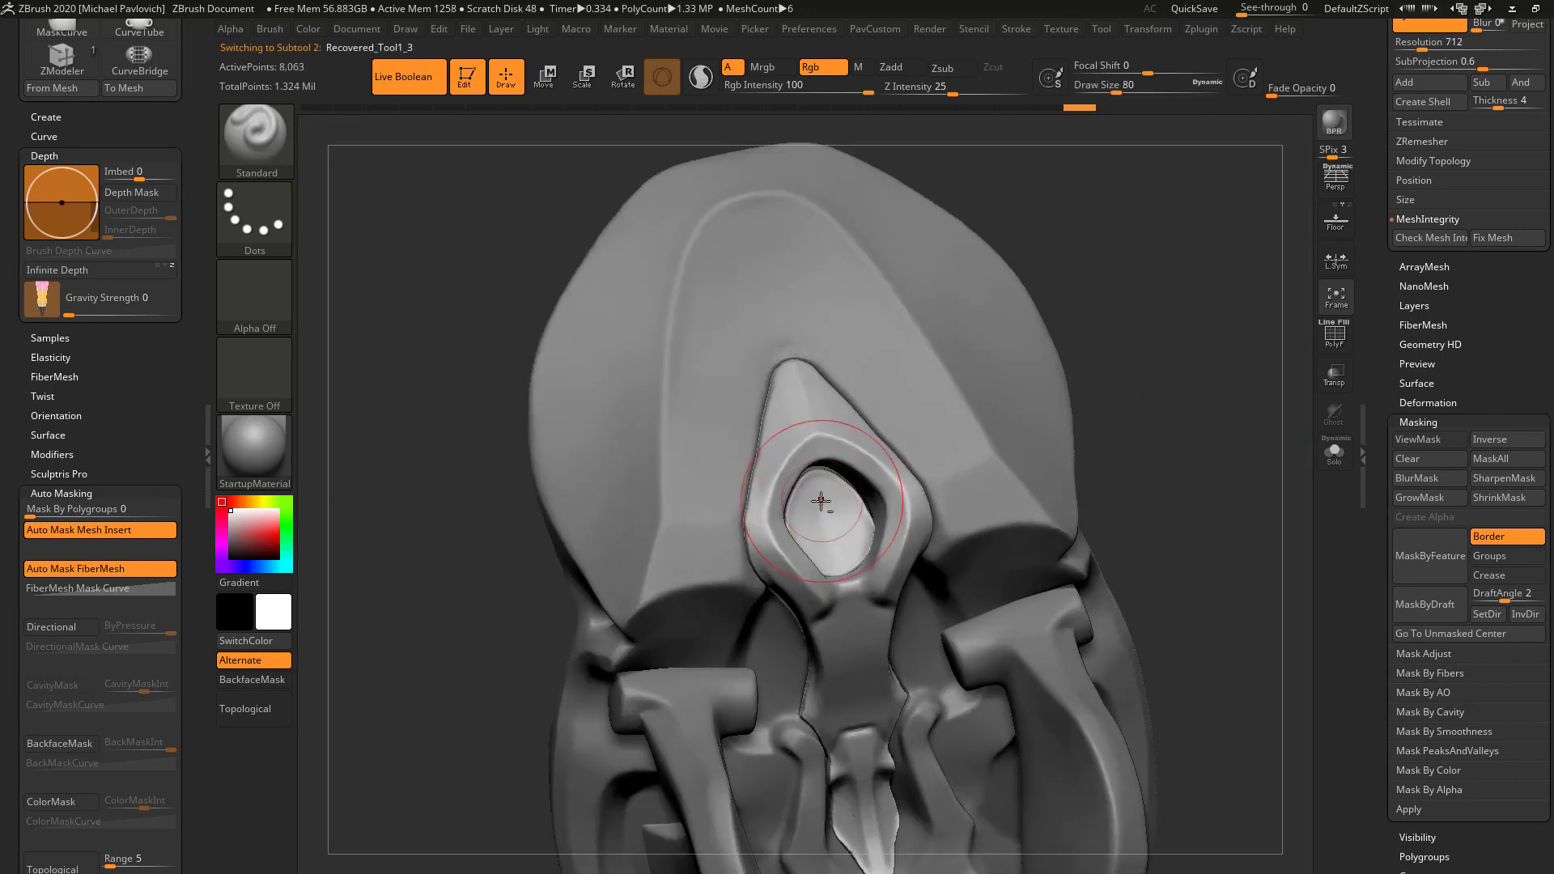
# - Choose the Move brush and make the main skull subtool active
pyautogui.press('b')
pyautogui.press('m')
pyautogui.press('v')
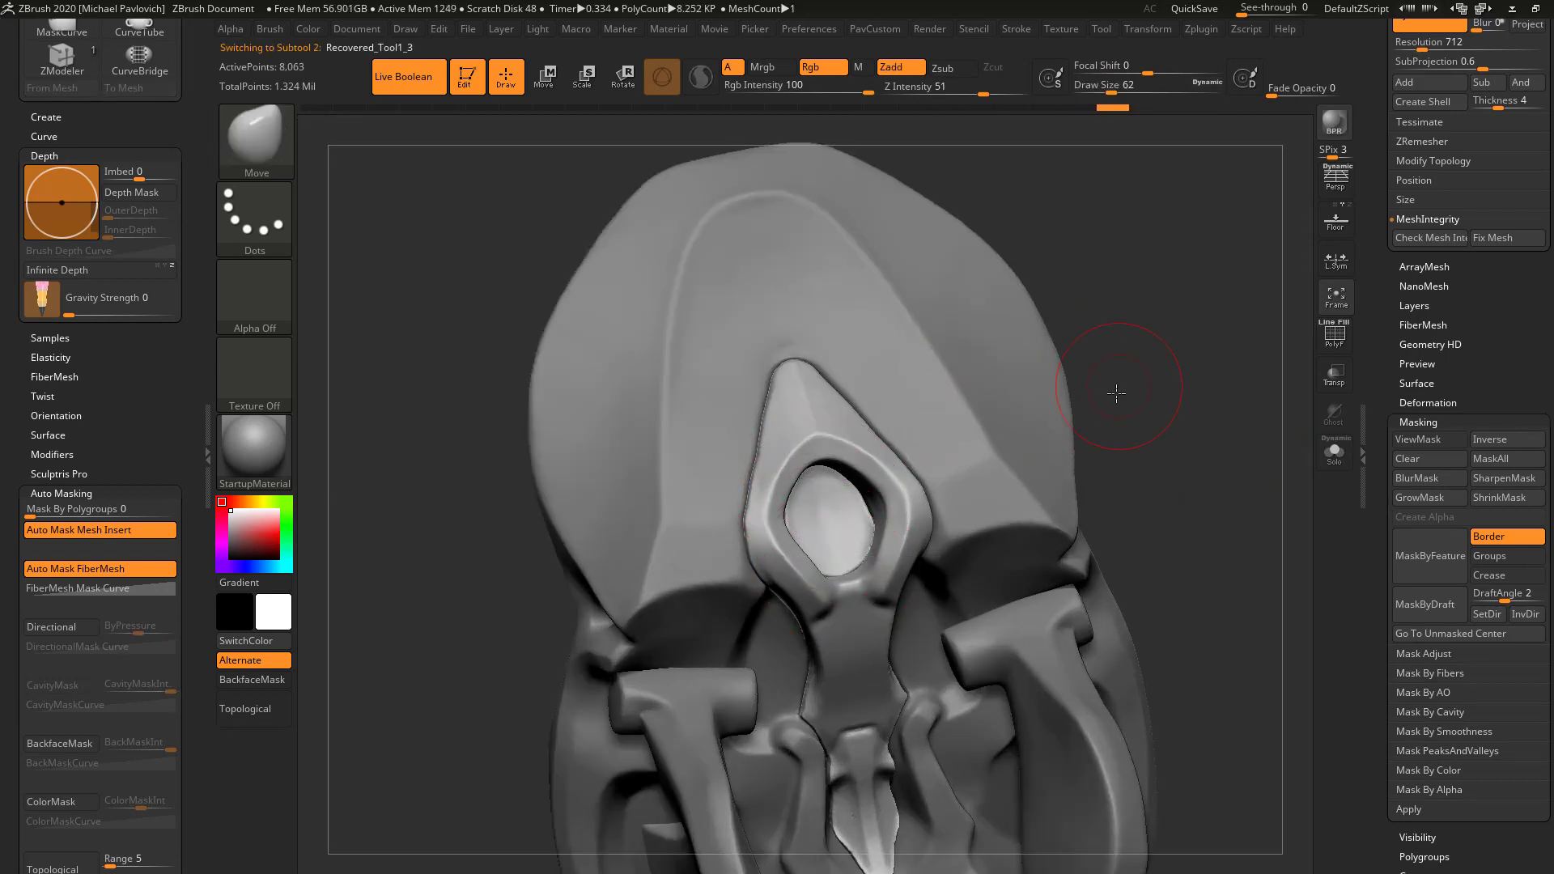
pyautogui.moveTo(805, 534)
pyautogui.keyDown('ctrl'); pyautogui.mouseDown(button='right')
pyautogui.moveTo(816, 476)
pyautogui.moveTo(1083, 425)
pyautogui.moveTo(1096, 372)
pyautogui.moveTo(895, 472)
pyautogui.moveTo(1119, 369)
pyautogui.moveTo(1127, 482)
pyautogui.moveTo(1254, 409)
pyautogui.mouseUp(button='right'); pyautogui.keyUp('ctrl')
pyautogui.keyDown('alt'); pyautogui.click(815, 475); pyautogui.keyUp('alt')
pyautogui.keyDown('alt'); pyautogui.click(895, 472); pyautogui.keyUp('alt')
# - Turn off polypaint for all subtools in the subtool list
pyautogui.moveTo(1388, 349); pyautogui.dragTo(1383, 671)
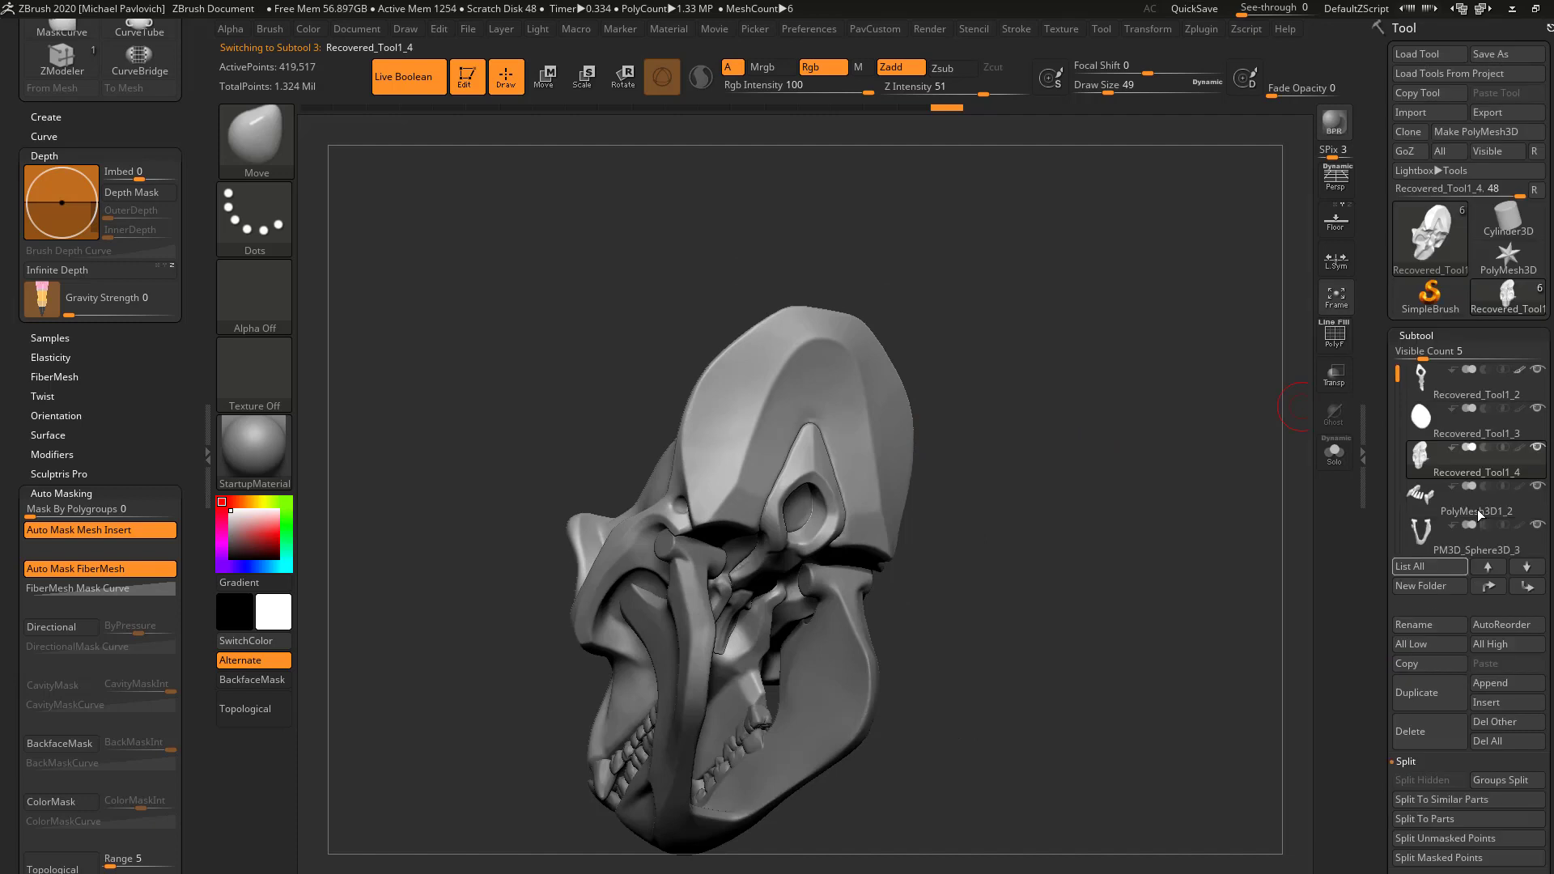
pyautogui.keyDown('shift'); pyautogui.click(1519, 371); pyautogui.keyUp('shift')
pyautogui.moveTo(1099, 430); pyautogui.dragTo(1146, 483, button='right')
pyautogui.keyDown('ctrl'); pyautogui.moveTo(1146, 483); pyautogui.dragTo(931, 486, button='right'); pyautogui.keyUp('ctrl')
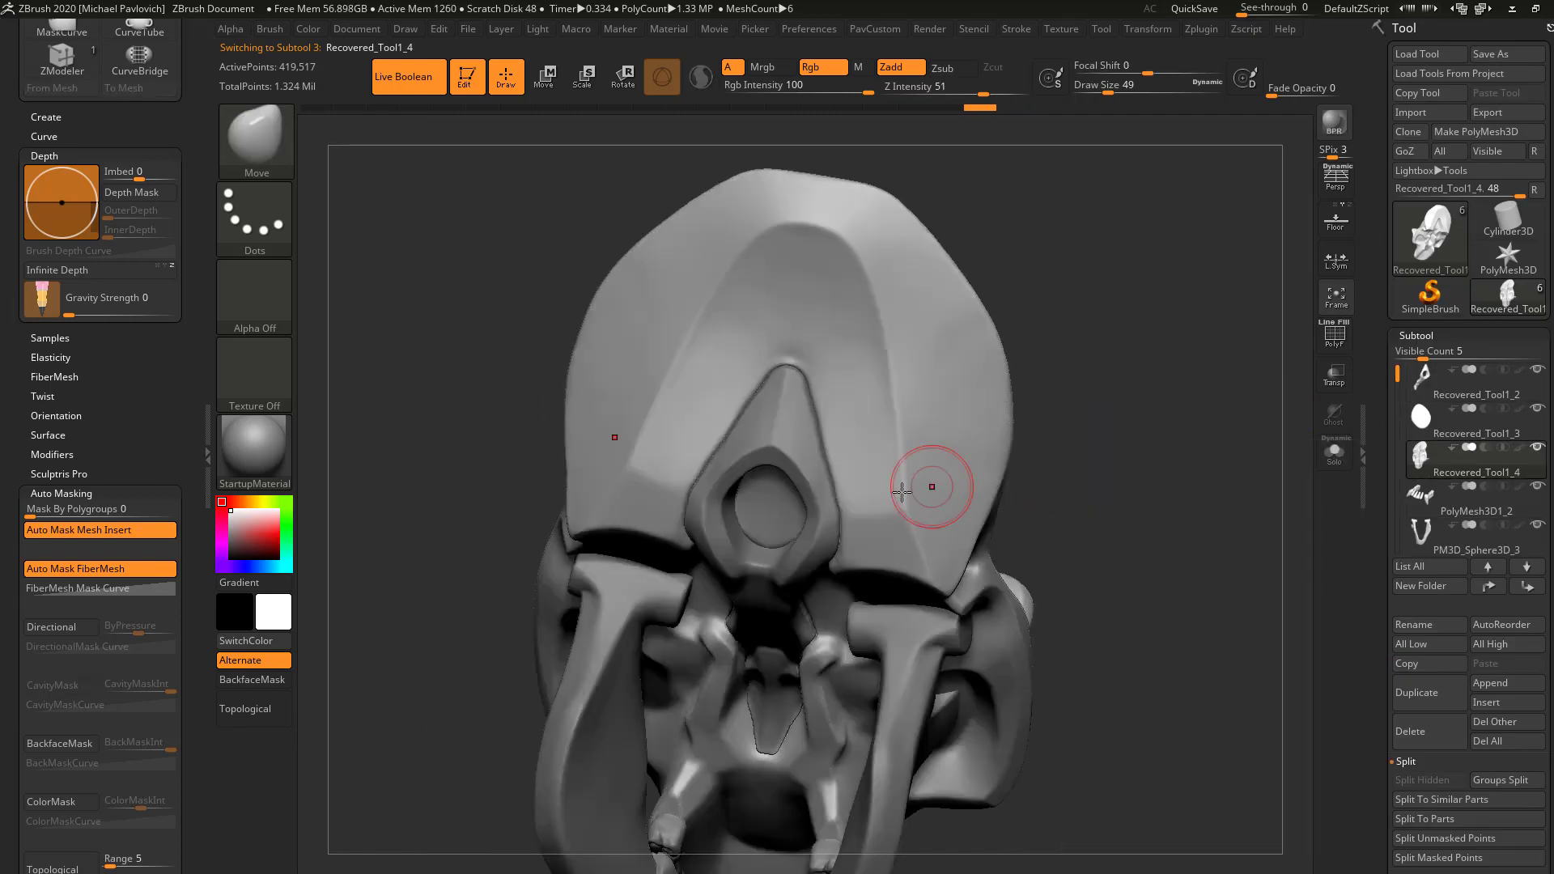
# - Choose the Standard brush, make the central strip active, and isolate it with Solo
pyautogui.press('b')
pyautogui.press('s')
pyautogui.press('t')
pyautogui.keyDown('alt'); pyautogui.click(816, 487); pyautogui.keyUp('alt')
pyautogui.keyDown('ctrl'); pyautogui.moveTo(816, 487); pyautogui.dragTo(1237, 467, button='right'); pyautogui.keyUp('ctrl')
pyautogui.hotkey('alt', 's')
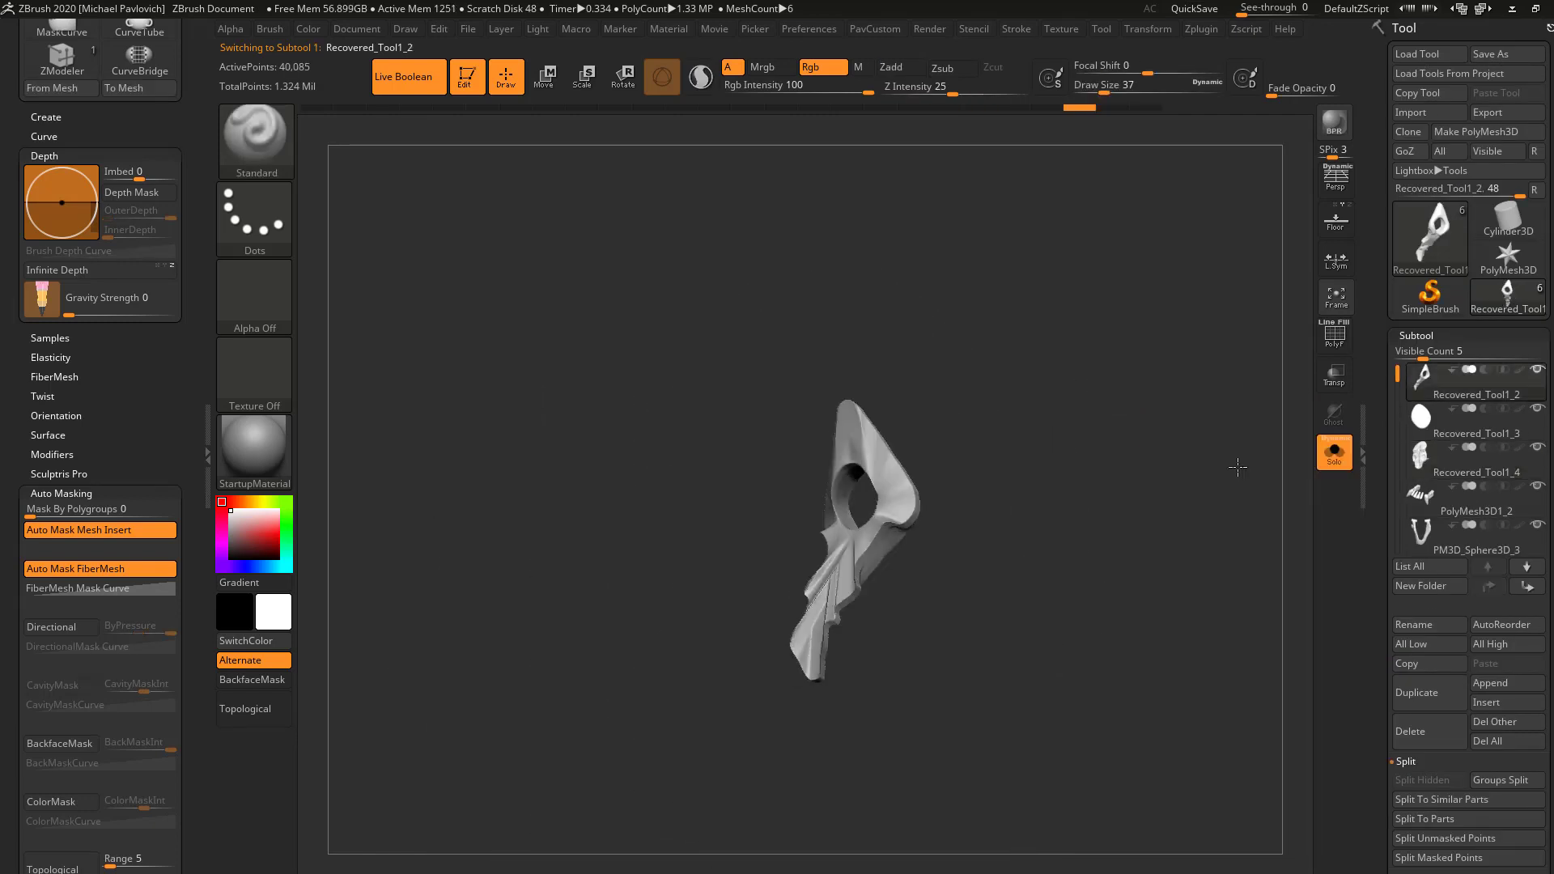
# - Show all subtools again, set the Draw Size to 23, and make the central strip active
pyautogui.click(1333, 453)
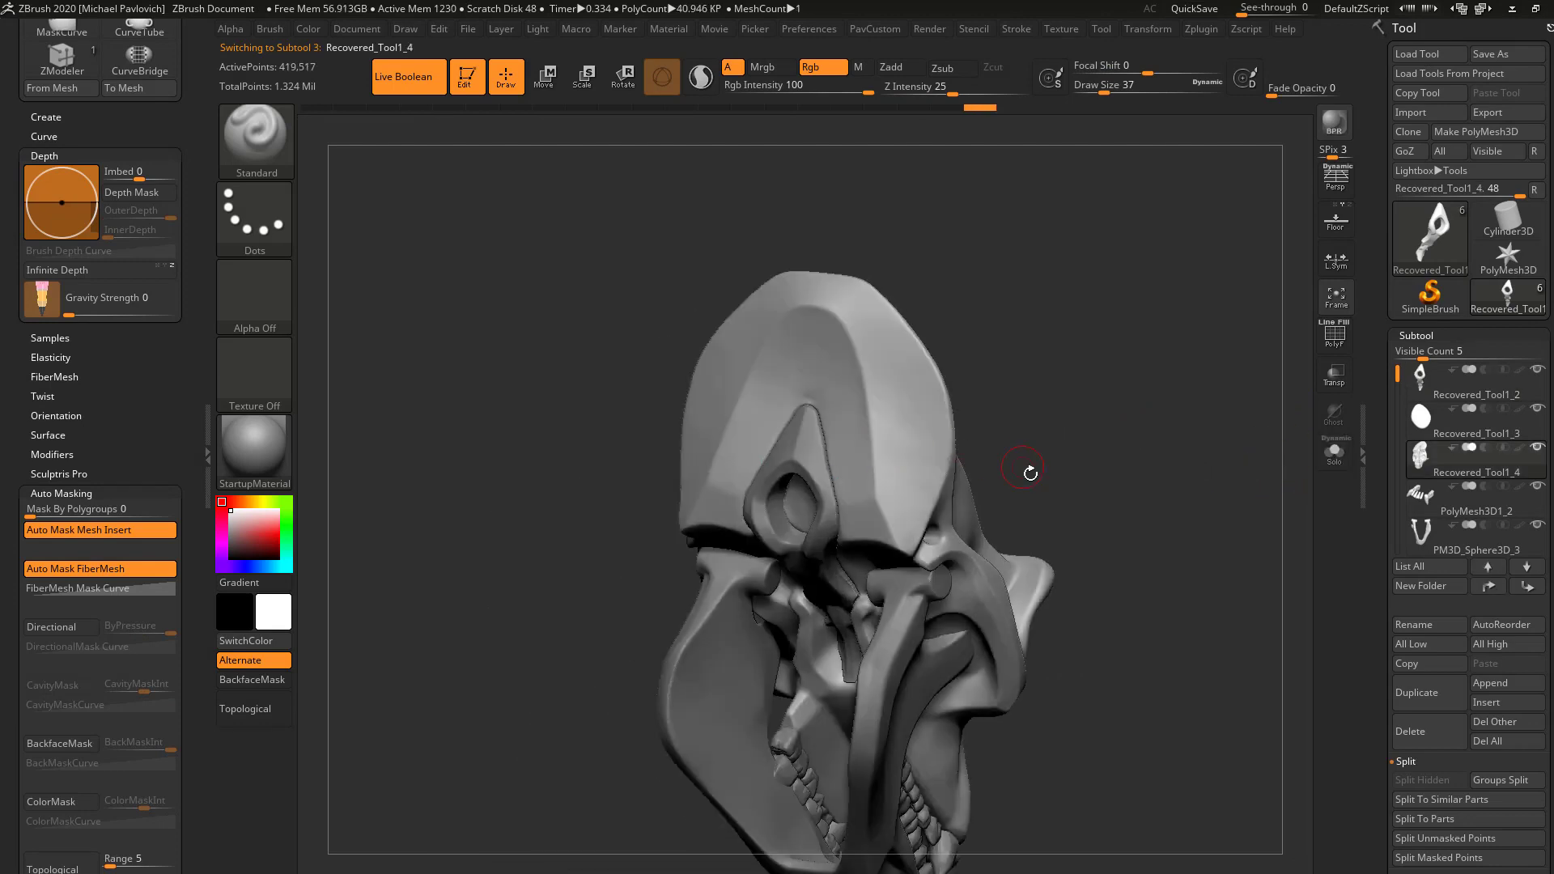
pyautogui.keyDown('alt'); pyautogui.click(785, 514); pyautogui.keyUp('alt')
pyautogui.moveTo(1136, 463)
pyautogui.mouseDown(button='right')
pyautogui.moveTo(762, 524)
pyautogui.moveTo(1152, 469)
pyautogui.moveTo(1028, 472)
pyautogui.moveTo(1106, 440)
pyautogui.moveTo(1134, 453)
pyautogui.moveTo(1089, 472)
pyautogui.moveTo(1111, 467)
pyautogui.mouseUp(button='right')
pyautogui.press('s')
pyautogui.moveTo(941, 507)
pyautogui.mouseDown(button='right')
pyautogui.moveTo(1168, 482)
pyautogui.moveTo(978, 475)
pyautogui.moveTo(1040, 463)
pyautogui.moveTo(1025, 499)
pyautogui.mouseUp(button='right')
pyautogui.click(1084, 495)
pyautogui.keyDown('alt'); pyautogui.click(760, 523); pyautogui.keyUp('alt')
pyautogui.keyDown('alt'); pyautogui.moveTo(1022, 374); pyautogui.dragTo(1088, 474, button='right'); pyautogui.keyUp('alt')
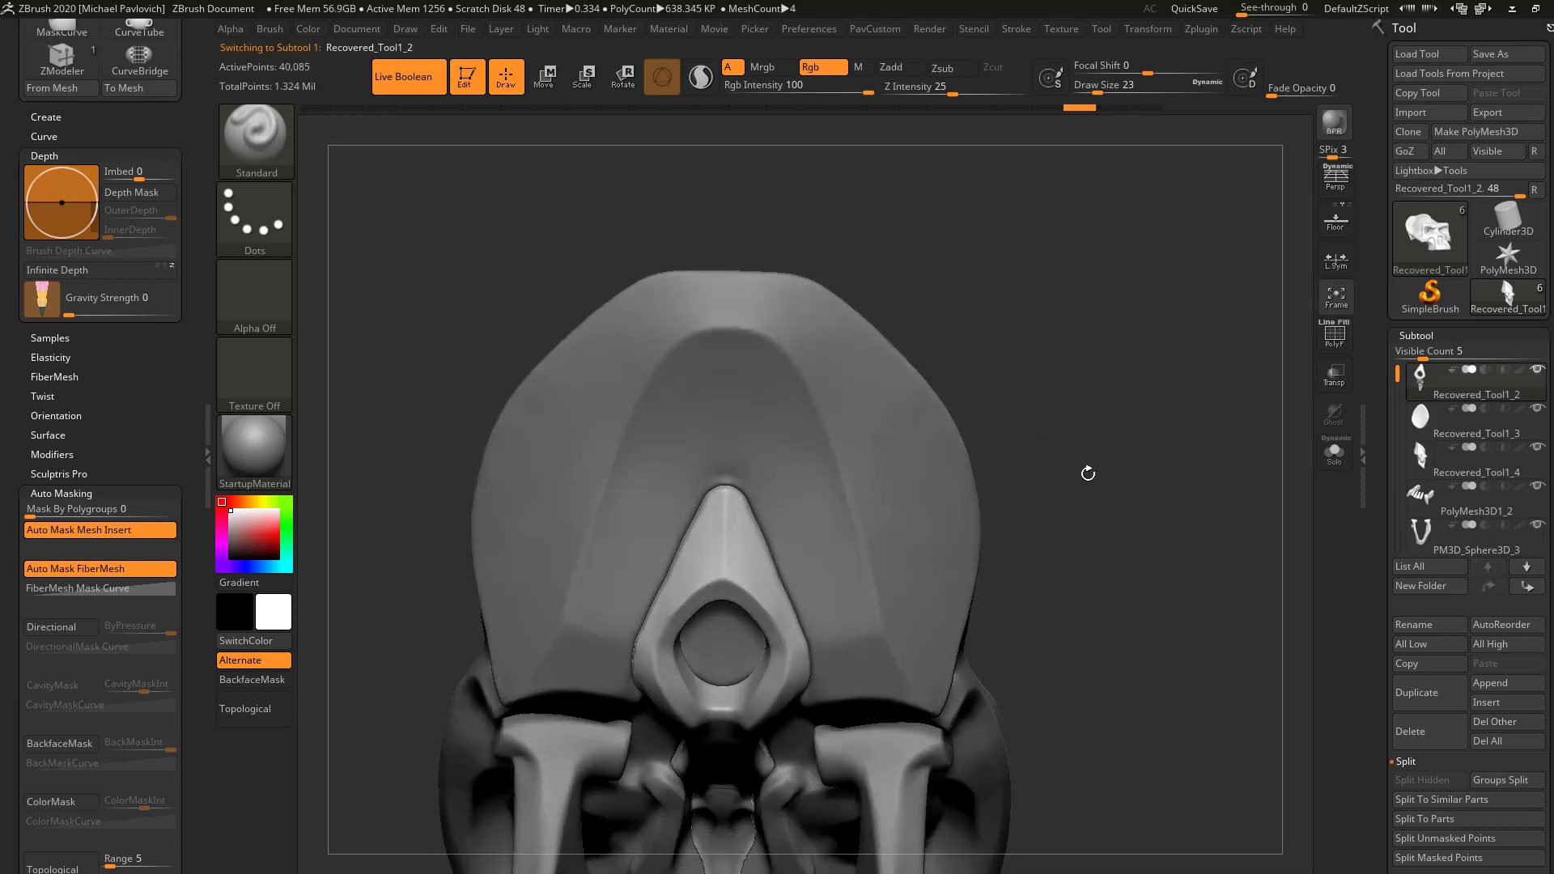
# - Isolate the central strip with Solo and choose the hPolish brush
pyautogui.click(1334, 450)
pyautogui.moveTo(1279, 453); pyautogui.dragTo(986, 443, button='right')
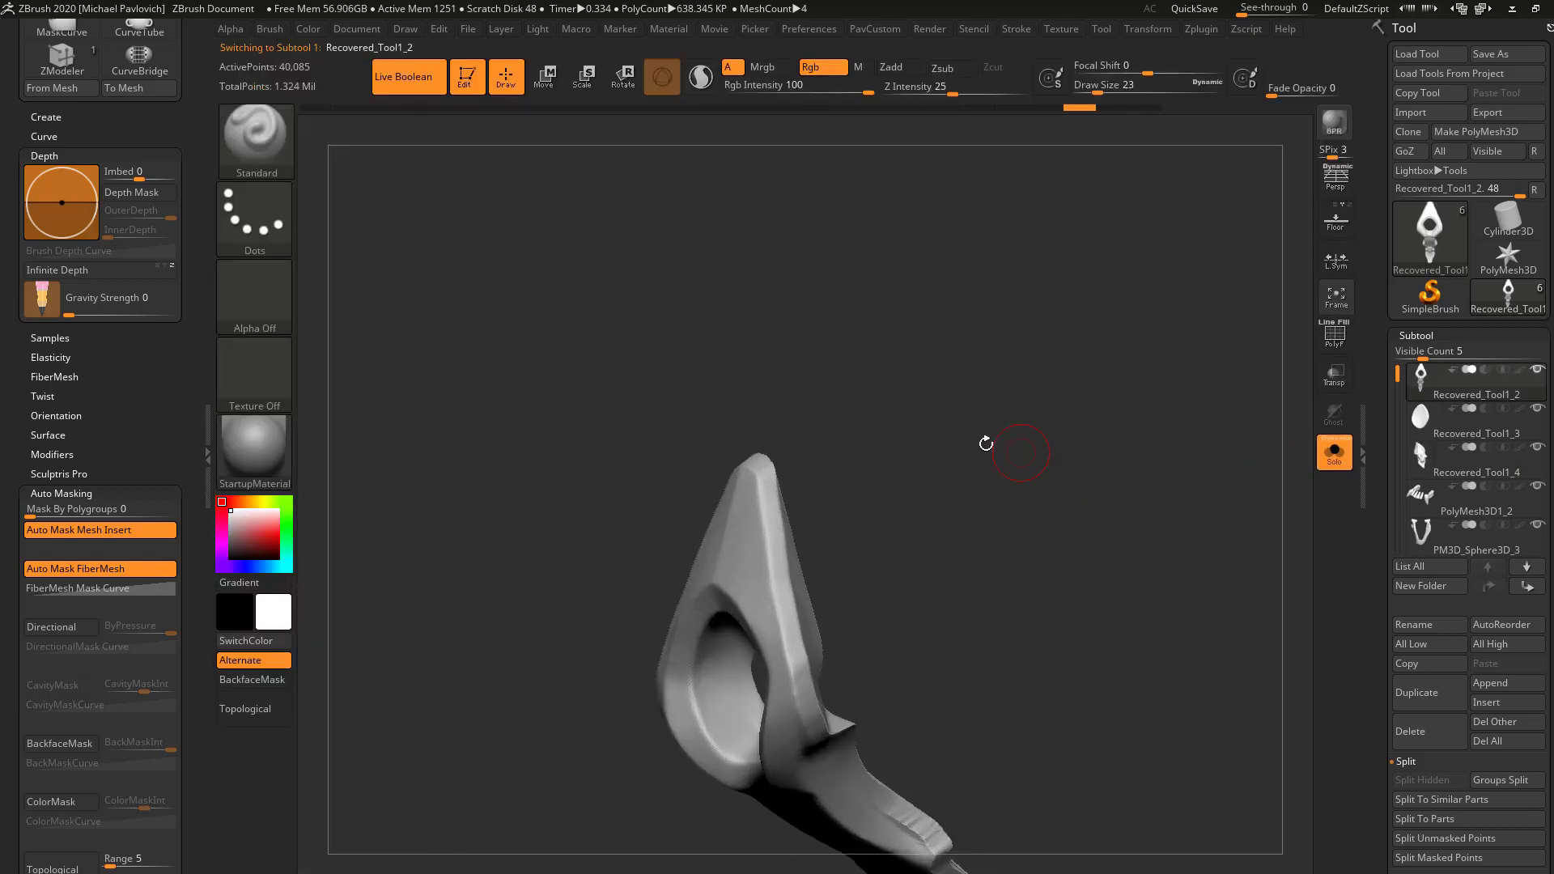
pyautogui.press('b')
pyautogui.press('h')
pyautogui.press('p')
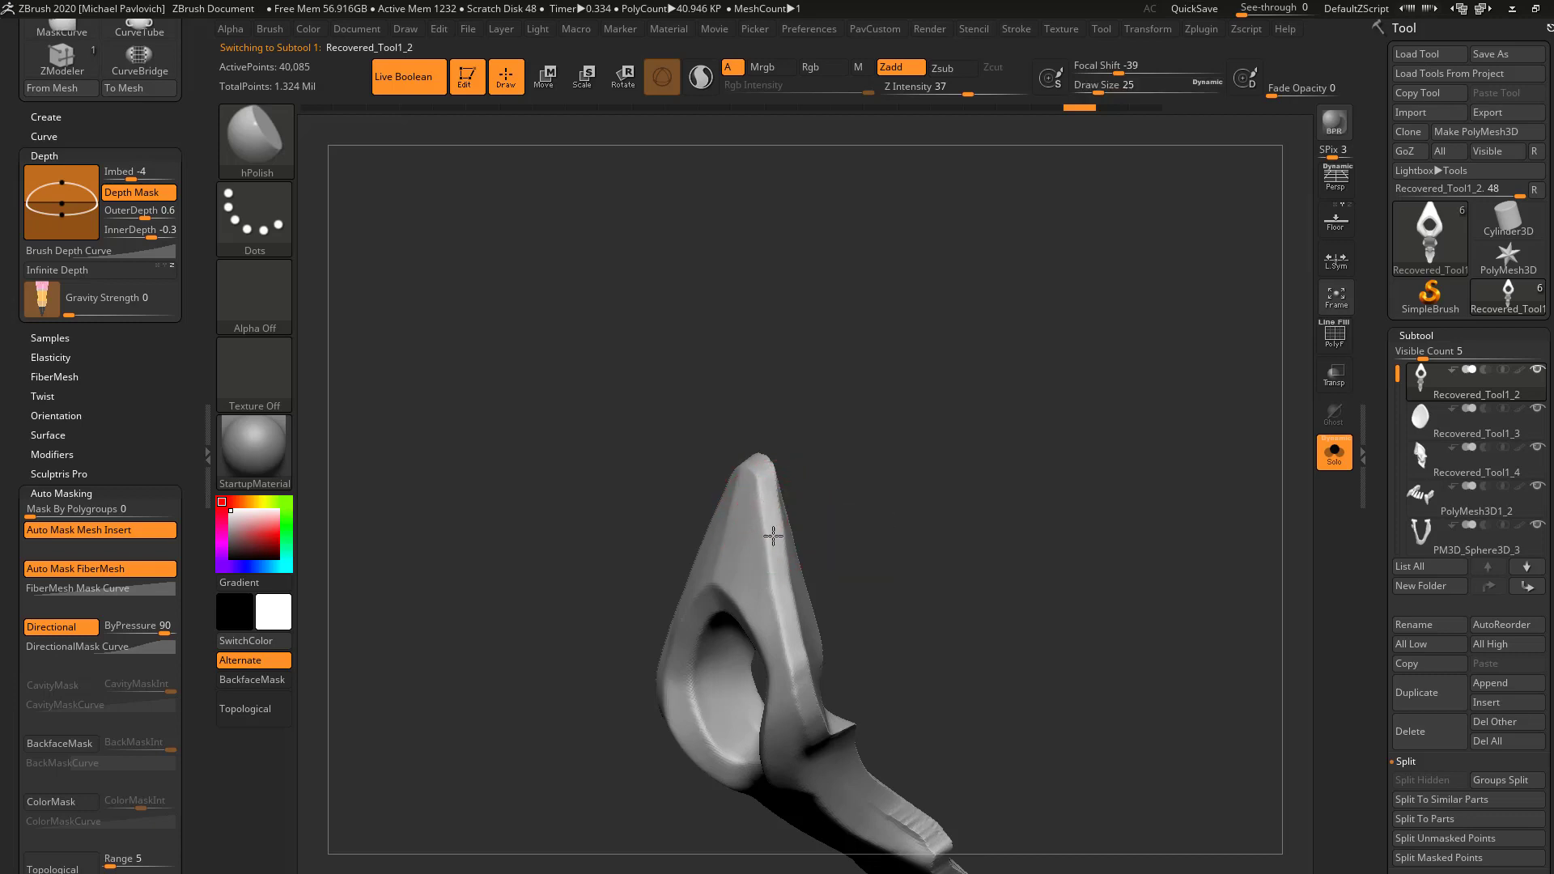
# - Cut a symmetrical, angular notch into both side edges of the strip above its oval hole with the ClipCurve brush
pyautogui.moveTo(800, 498); pyautogui.dragTo(782, 595, button='right')
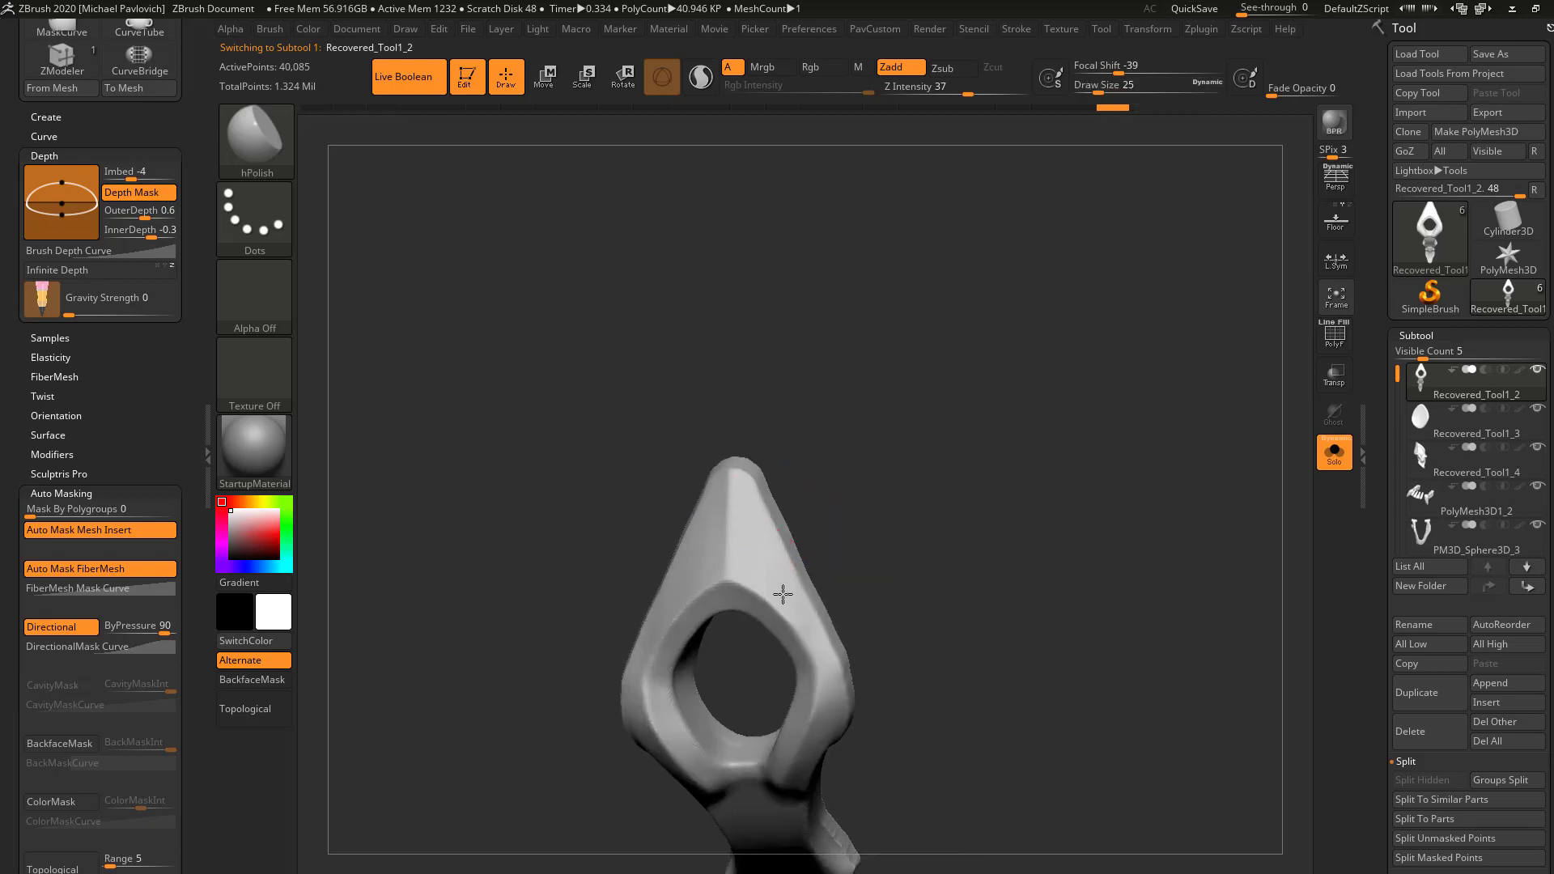
pyautogui.keyDown('ctrl'); pyautogui.keyDown('shift'); pyautogui.click(275, 146); pyautogui.keyUp('shift'); pyautogui.keyUp('ctrl')
pyautogui.click(512, 228)
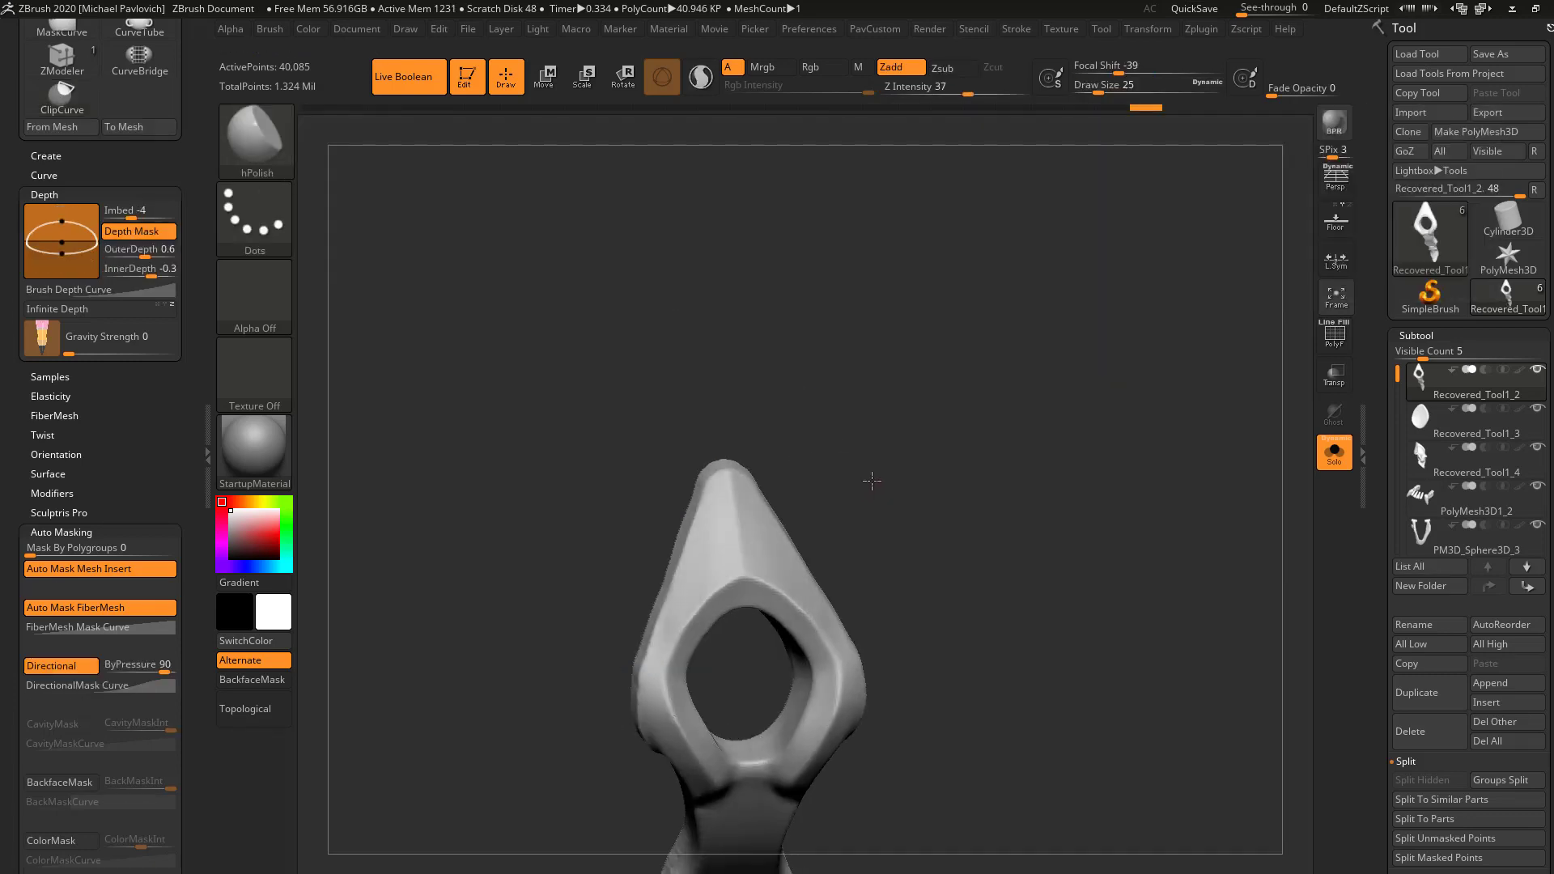
pyautogui.moveTo(805, 437)
pyautogui.keyDown('ctrl'); pyautogui.keyDown('shift'); pyautogui.mouseDown()
pyautogui.moveTo(793, 556)
pyautogui.moveTo(821, 601)
pyautogui.mouseUp(); pyautogui.keyUp('shift'); pyautogui.keyUp('ctrl')
pyautogui.keyDown('ctrl'); pyautogui.keyDown('shift'); pyautogui.moveTo(794, 467); pyautogui.dragTo(789, 544); pyautogui.keyUp('shift'); pyautogui.keyUp('ctrl')
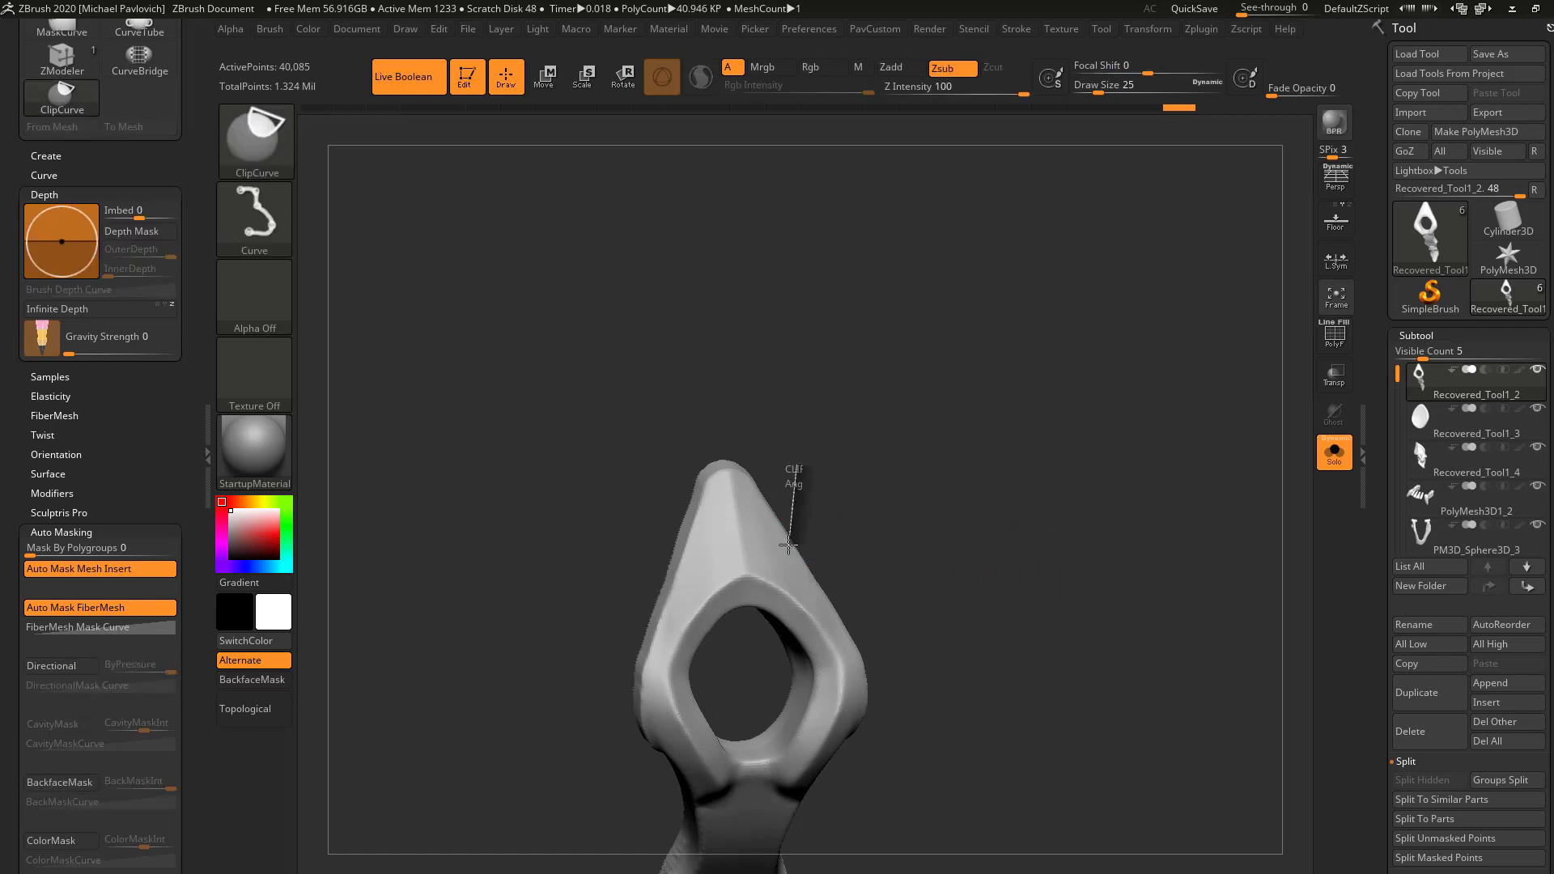
pyautogui.keyDown('ctrl'); pyautogui.keyDown('shift'); pyautogui.moveTo(817, 595); pyautogui.dragTo(820, 597); pyautogui.keyUp('shift'); pyautogui.keyUp('ctrl')
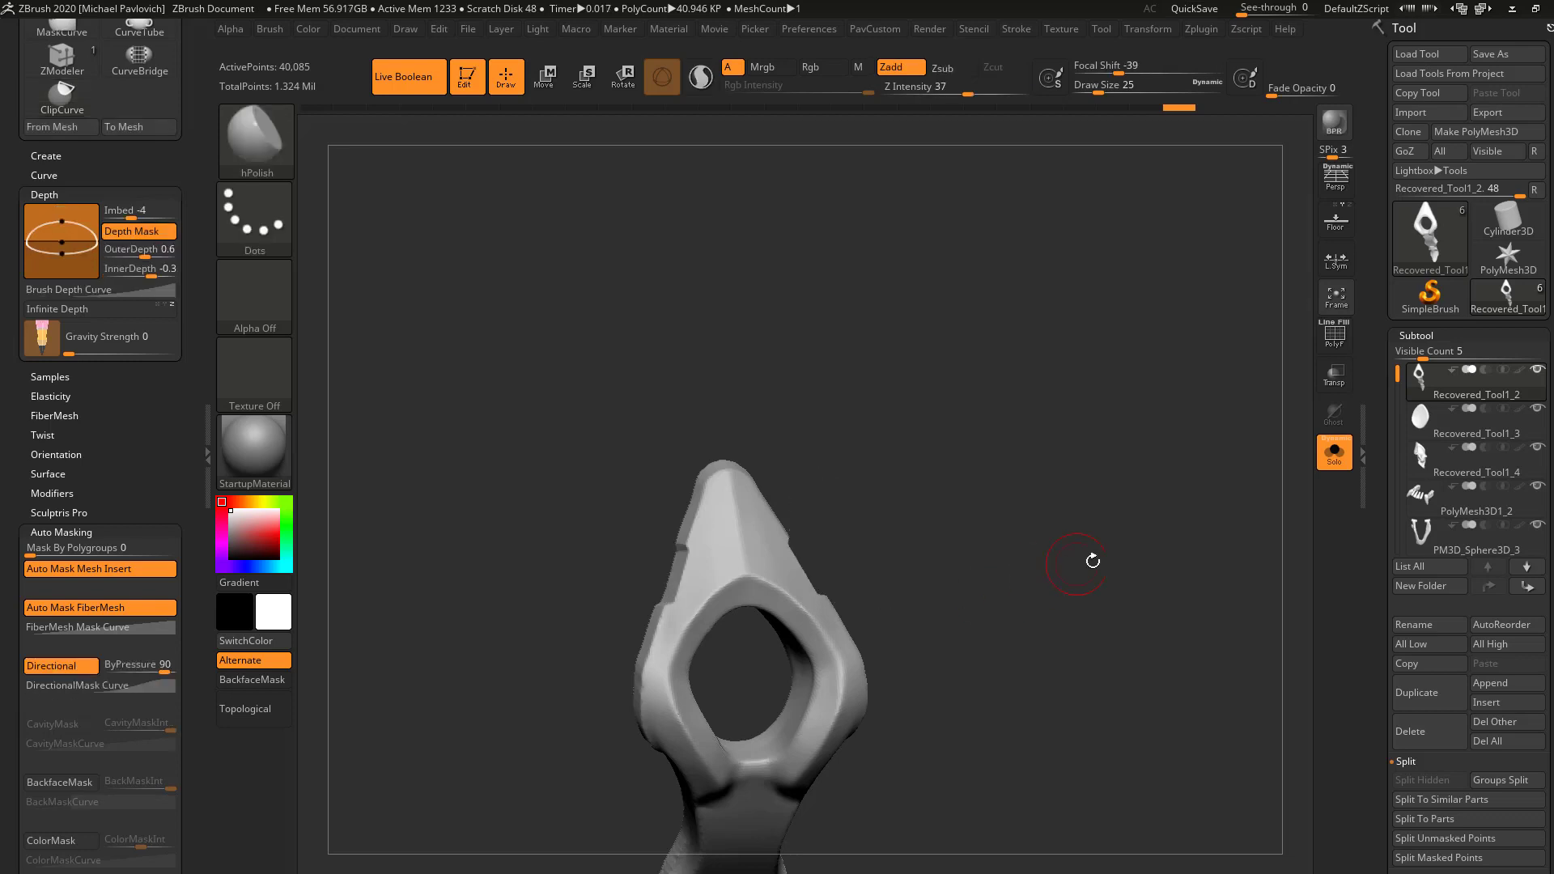
# - Turn off Solo to show all subtools and make the main skull subtool active
pyautogui.moveTo(1093, 555); pyautogui.dragTo(1065, 513)
pyautogui.click(1331, 451)
pyautogui.moveTo(1238, 435); pyautogui.dragTo(1155, 445)
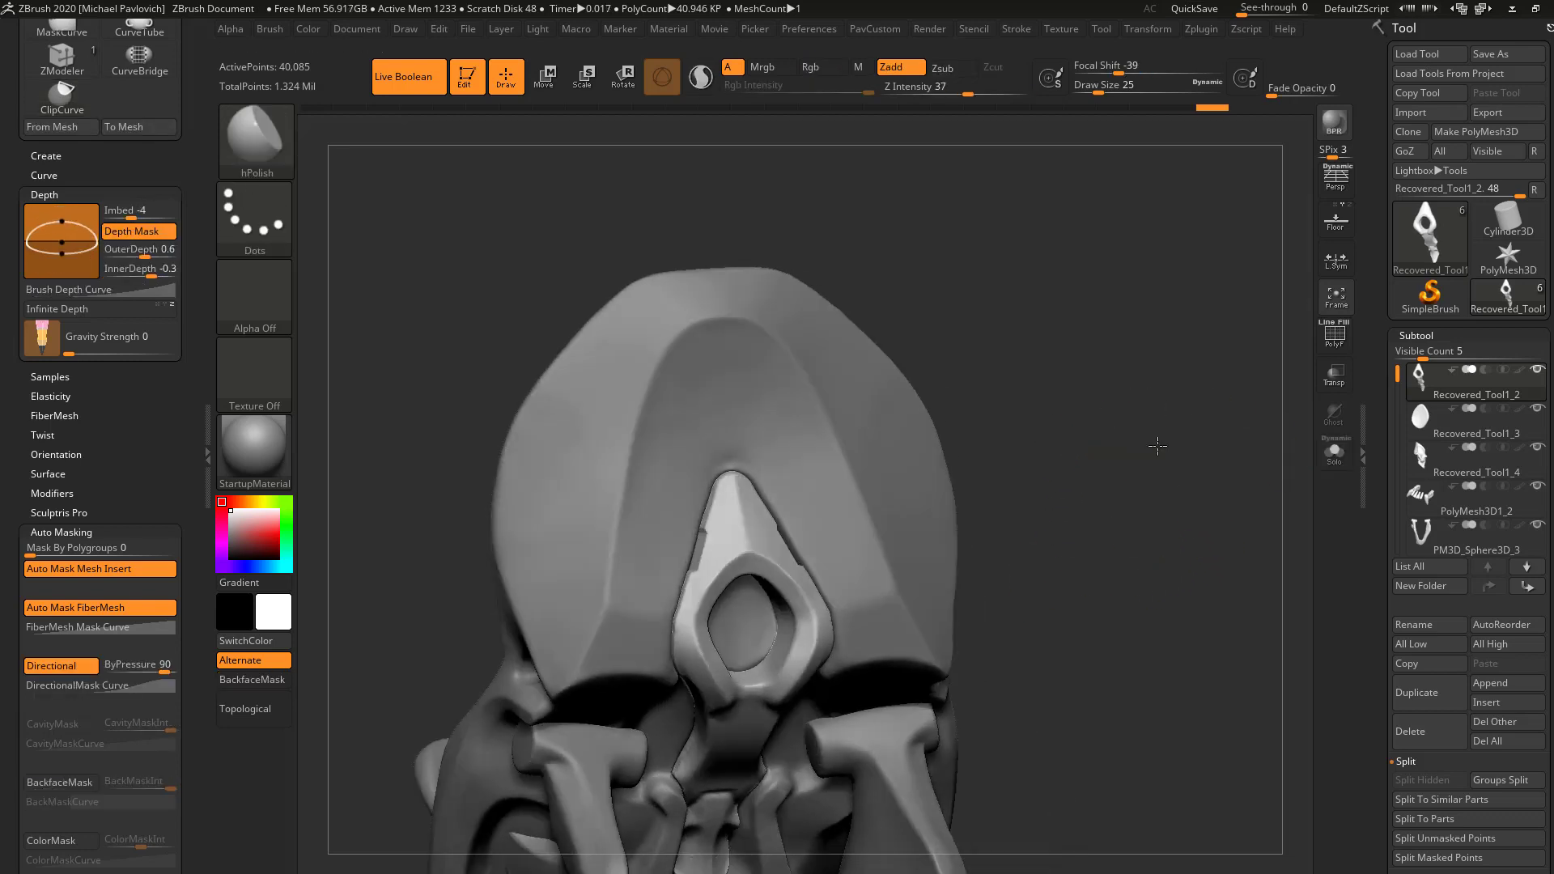
pyautogui.keyDown('alt'); pyautogui.click(914, 453); pyautogui.keyUp('alt')
# - Mask one half of the skull and try to clip a matching notch beside the strip with ClipCurve
pyautogui.moveTo(1000, 461)
pyautogui.mouseDown()
pyautogui.moveTo(1105, 468)
pyautogui.moveTo(839, 481)
pyautogui.mouseUp()
pyautogui.keyDown('shift'); pyautogui.moveTo(936, 434); pyautogui.dragTo(919, 411); pyautogui.keyUp('shift')
pyautogui.keyDown('ctrl'); pyautogui.moveTo(590, 316); pyautogui.dragTo(752, 826); pyautogui.keyUp('ctrl')
pyautogui.keyDown('alt'); pyautogui.moveTo(1080, 494); pyautogui.dragTo(1104, 647); pyautogui.keyUp('alt')
pyautogui.moveTo(1239, 502); pyautogui.dragTo(1110, 444)
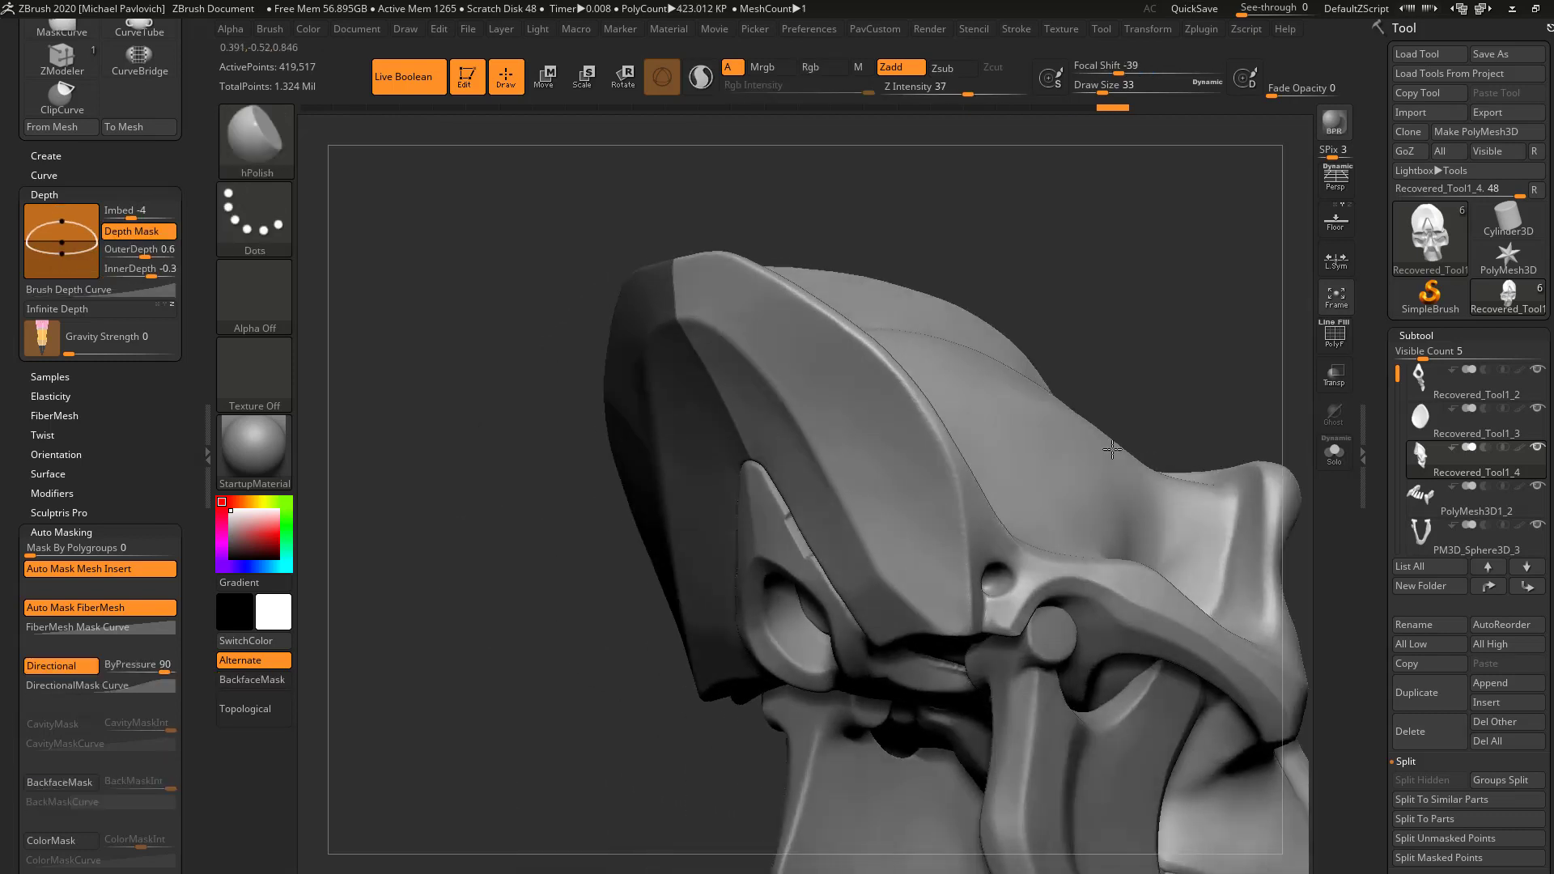
pyautogui.moveTo(669, 764)
pyautogui.keyDown('ctrl'); pyautogui.keyDown('shift'); pyautogui.mouseDown()
pyautogui.moveTo(806, 574)
pyautogui.moveTo(842, 615)
pyautogui.moveTo(797, 552)
pyautogui.moveTo(819, 559)
pyautogui.mouseUp(); pyautogui.keyUp('shift'); pyautogui.keyUp('ctrl')
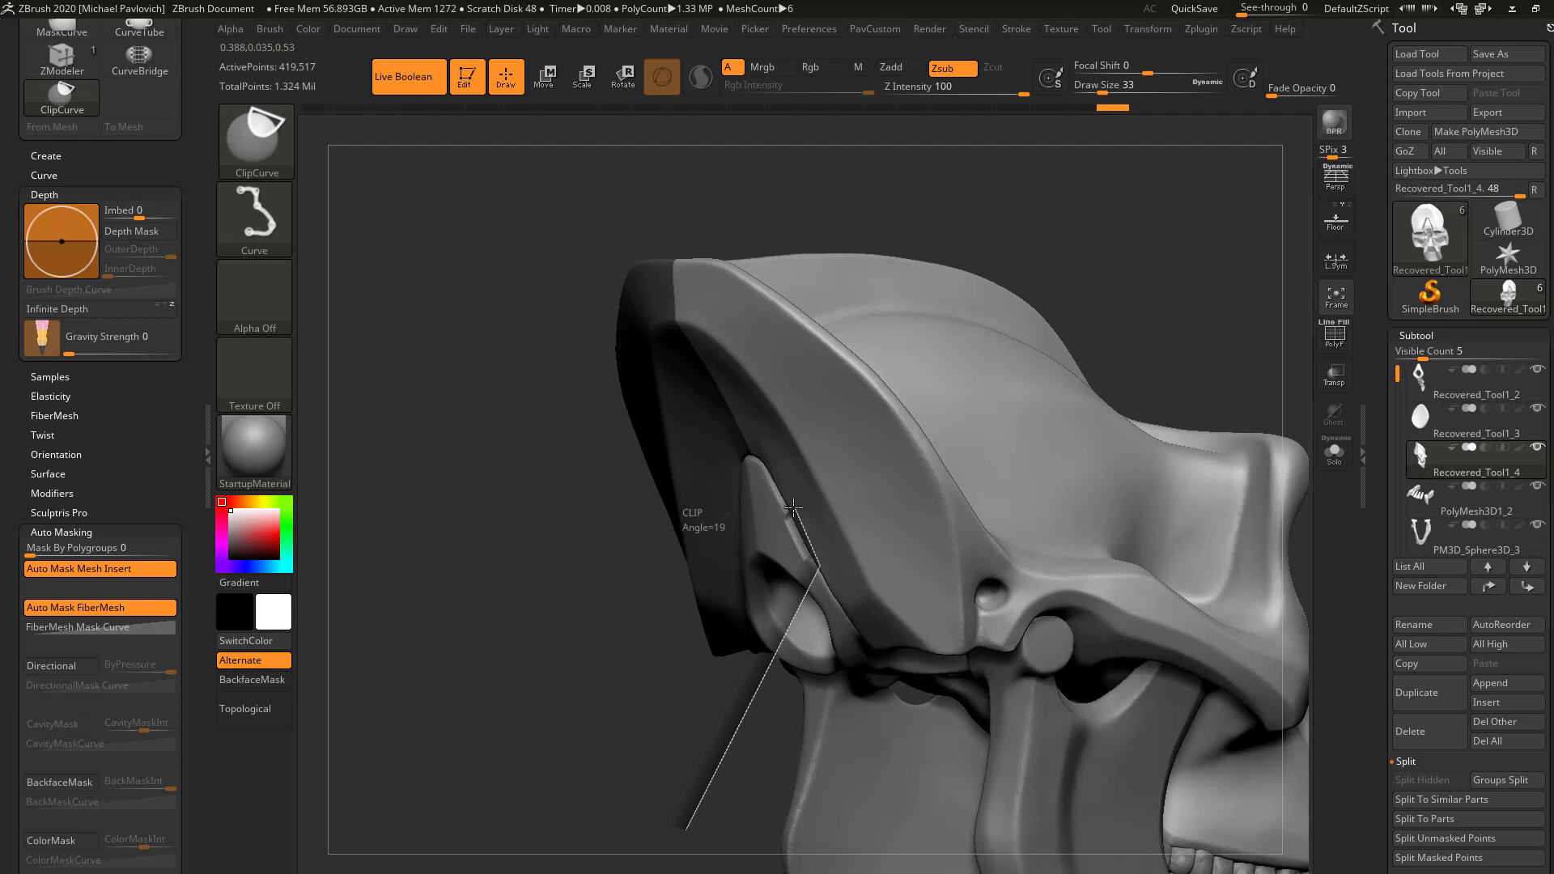
pyautogui.keyDown('ctrl'); pyautogui.keyDown('shift'); pyautogui.moveTo(736, 476); pyautogui.dragTo(735, 476); pyautogui.keyUp('shift'); pyautogui.keyUp('ctrl')
pyautogui.moveTo(1143, 300); pyautogui.dragTo(1165, 273)
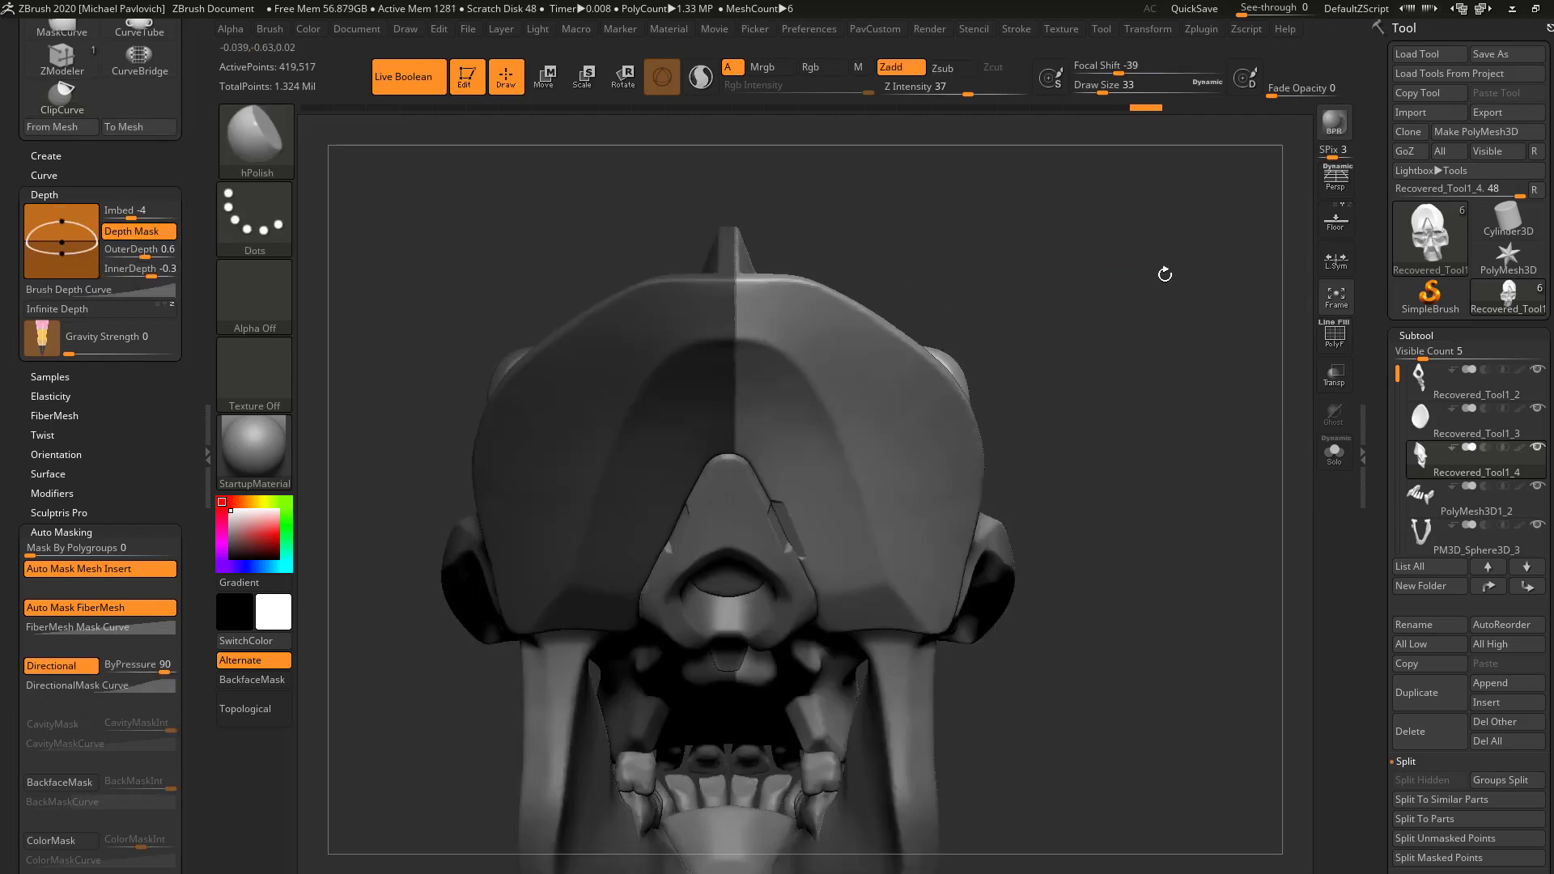
# - Clear the skull's mask, remesh the clipped skull with DynaMesh, and choose the Standard brush
pyautogui.keyDown('ctrl'); pyautogui.moveTo(1130, 434); pyautogui.dragTo(1117, 330); pyautogui.keyUp('ctrl')
pyautogui.keyDown('ctrl'); pyautogui.moveTo(1120, 335); pyautogui.dragTo(1121, 369); pyautogui.keyUp('ctrl')
pyautogui.press('`')
pyautogui.click(1087, 366)
pyautogui.moveTo(1122, 369); pyautogui.dragTo(1072, 357)
pyautogui.hotkey('shift', 'z')
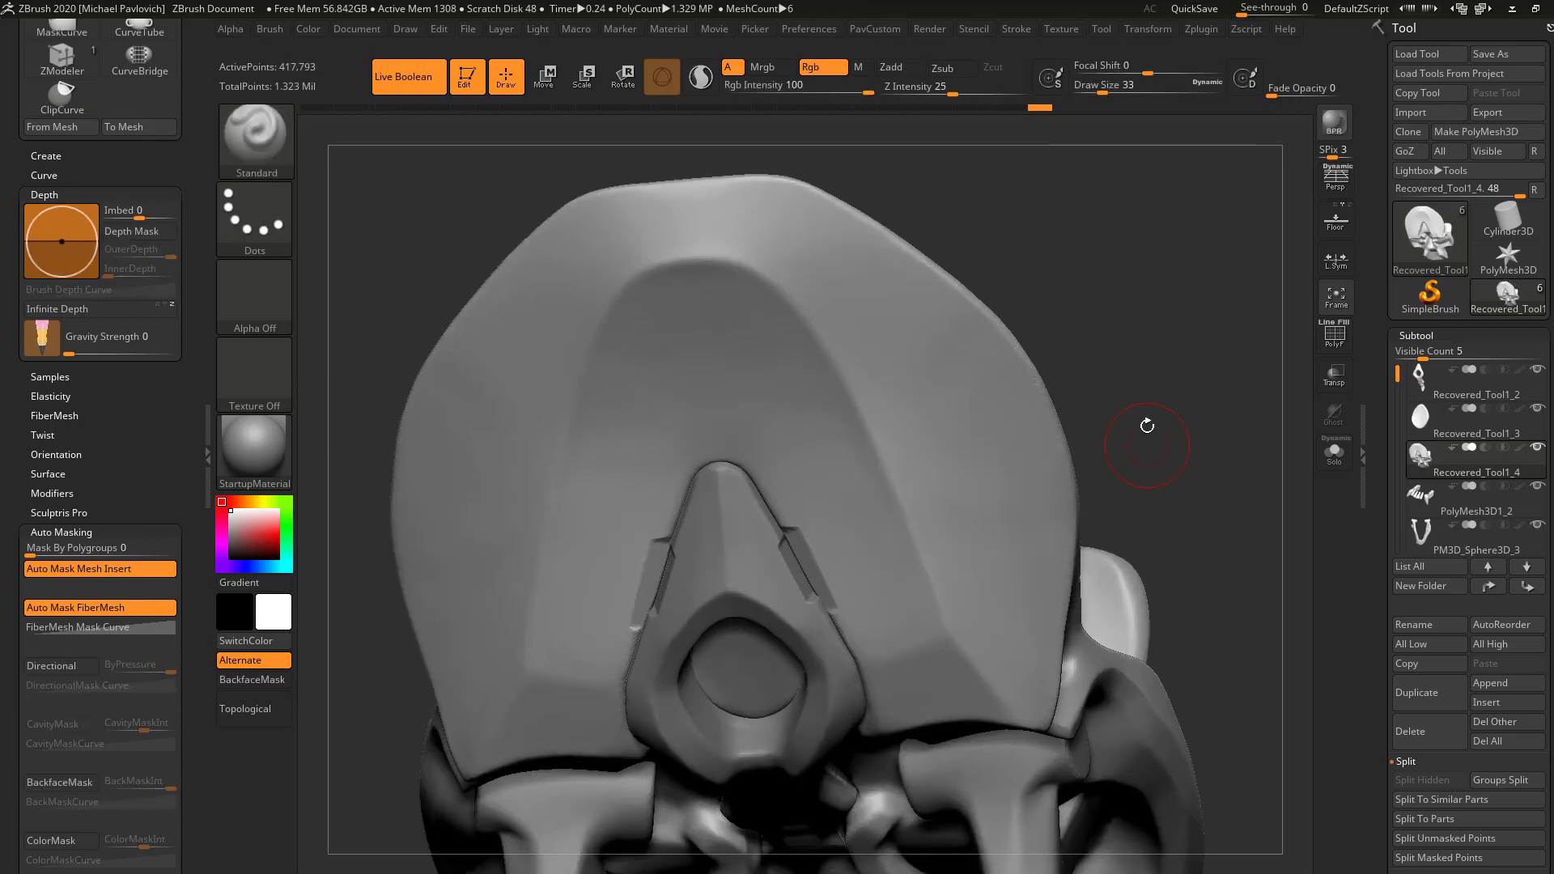
# - Undo the skull's remesh and notch clipping, and clear the mask
pyautogui.hotkey('ctrl', 'z')
pyautogui.hotkey('ctrl', 'z')
pyautogui.keyDown('ctrl'); pyautogui.moveTo(1144, 408); pyautogui.dragTo(1165, 437); pyautogui.keyUp('ctrl')
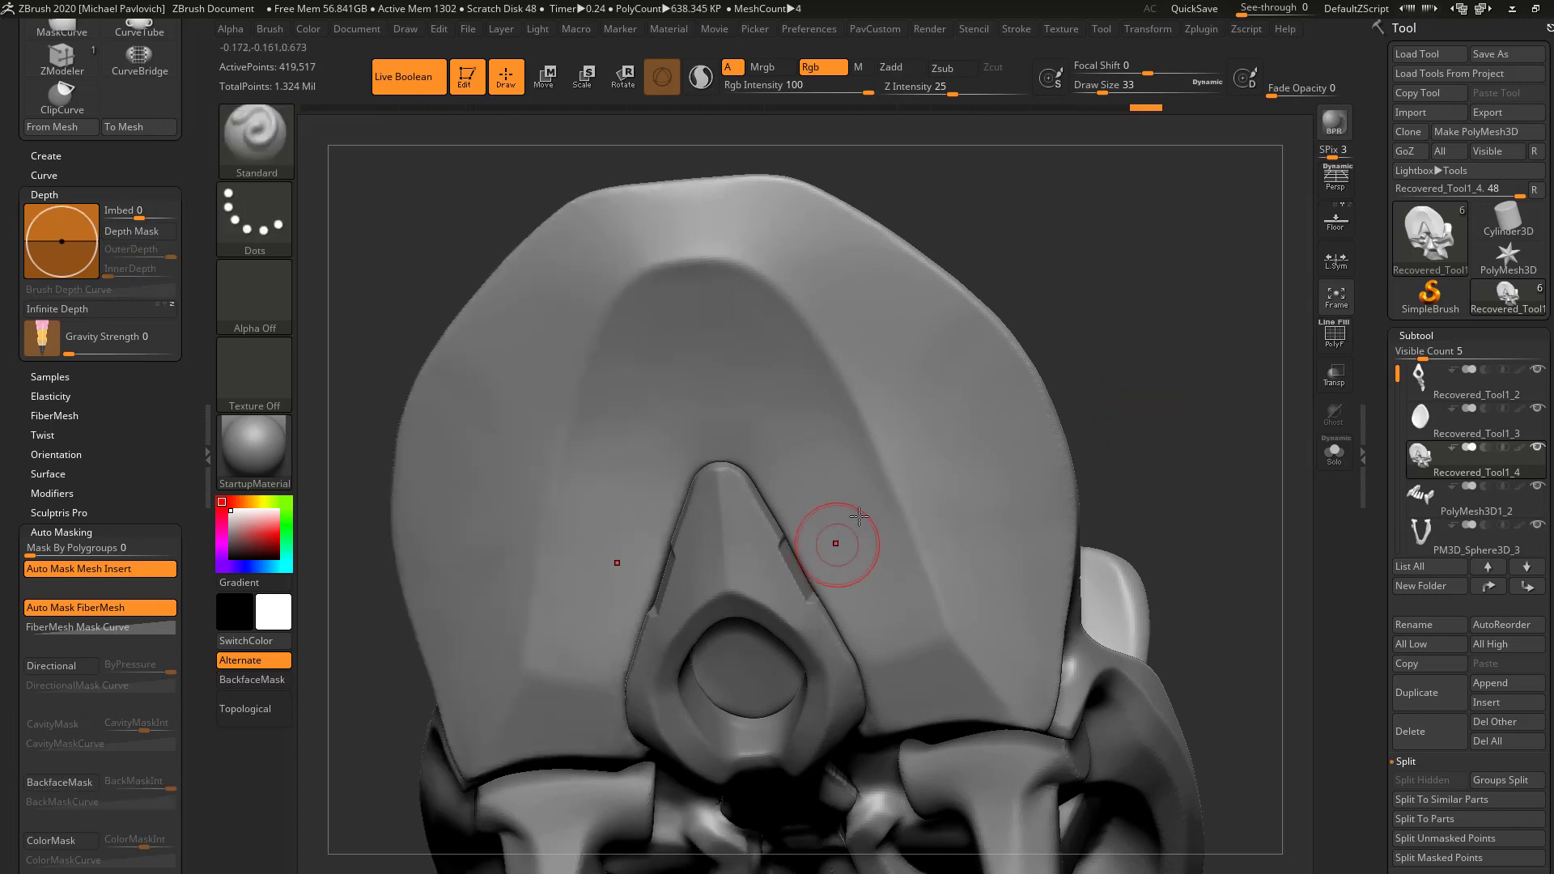
# - Mask off all but the skull edges beside the strip's notches at Draw Size 9, and move those edges inward into the notches
pyautogui.moveTo(1186, 369)
pyautogui.keyDown('alt'); pyautogui.mouseDown()
pyautogui.moveTo(1197, 413)
pyautogui.moveTo(1165, 410)
pyautogui.mouseUp(); pyautogui.keyUp('alt')
pyautogui.press('ctrl')
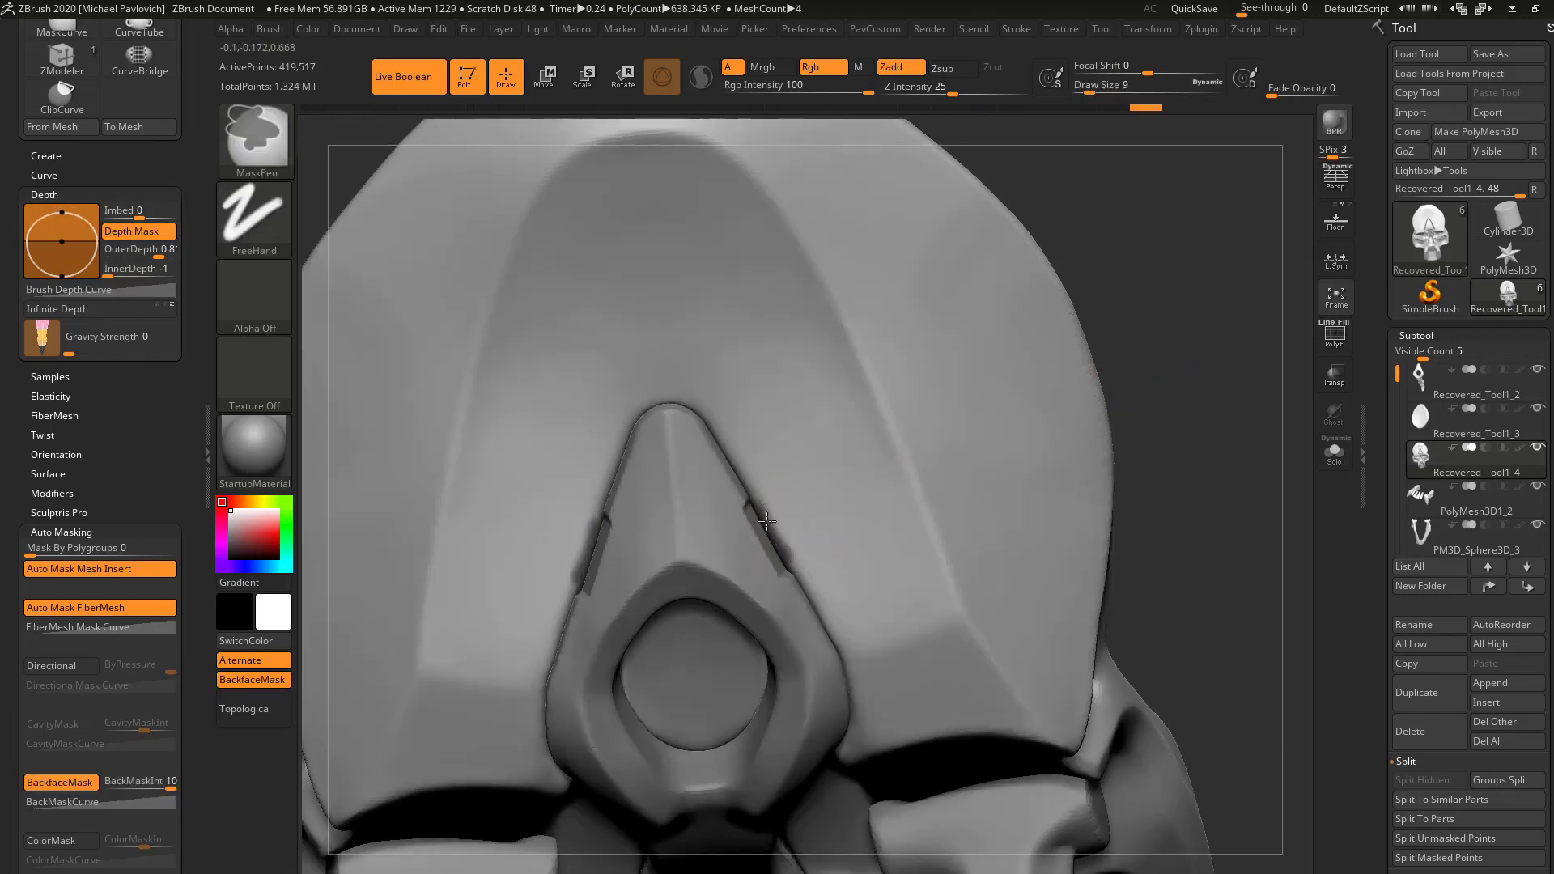
pyautogui.press('w')
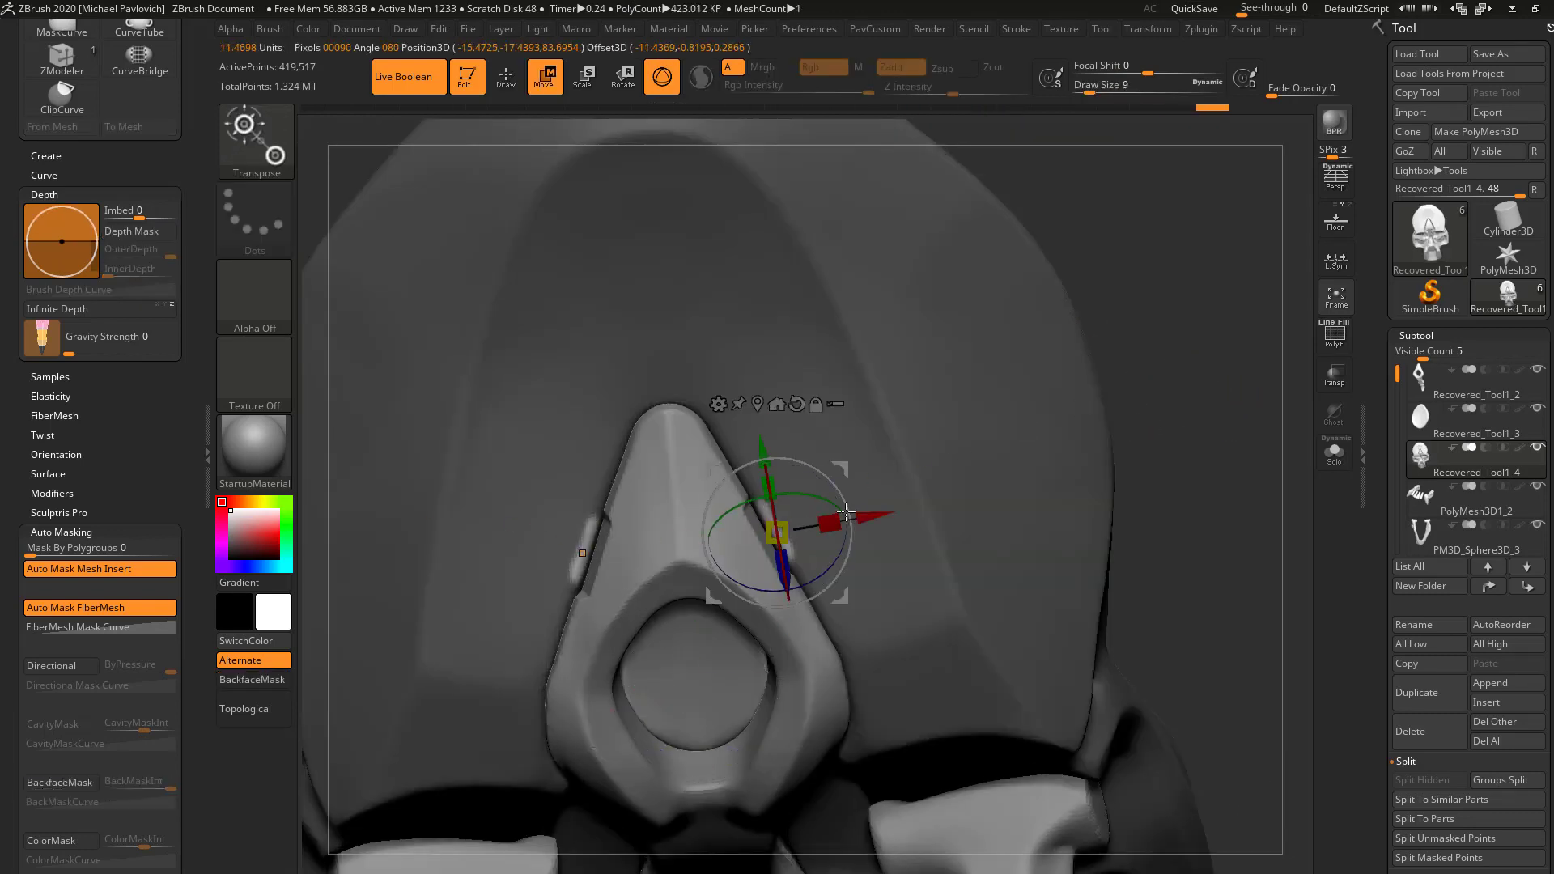
pyautogui.moveTo(834, 476); pyautogui.dragTo(828, 484)
pyautogui.press('q')
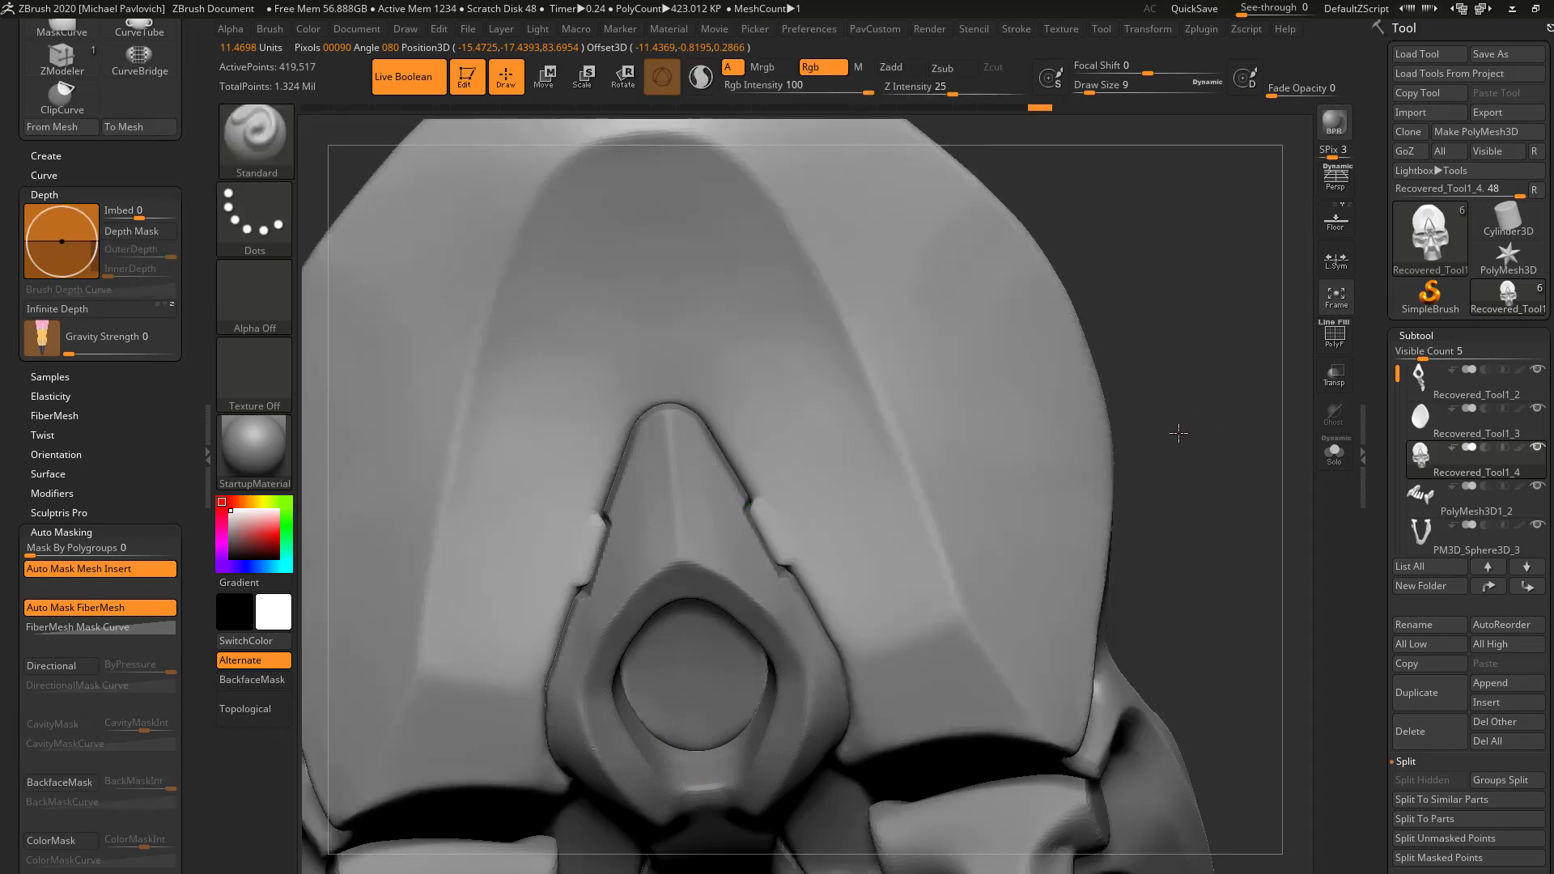